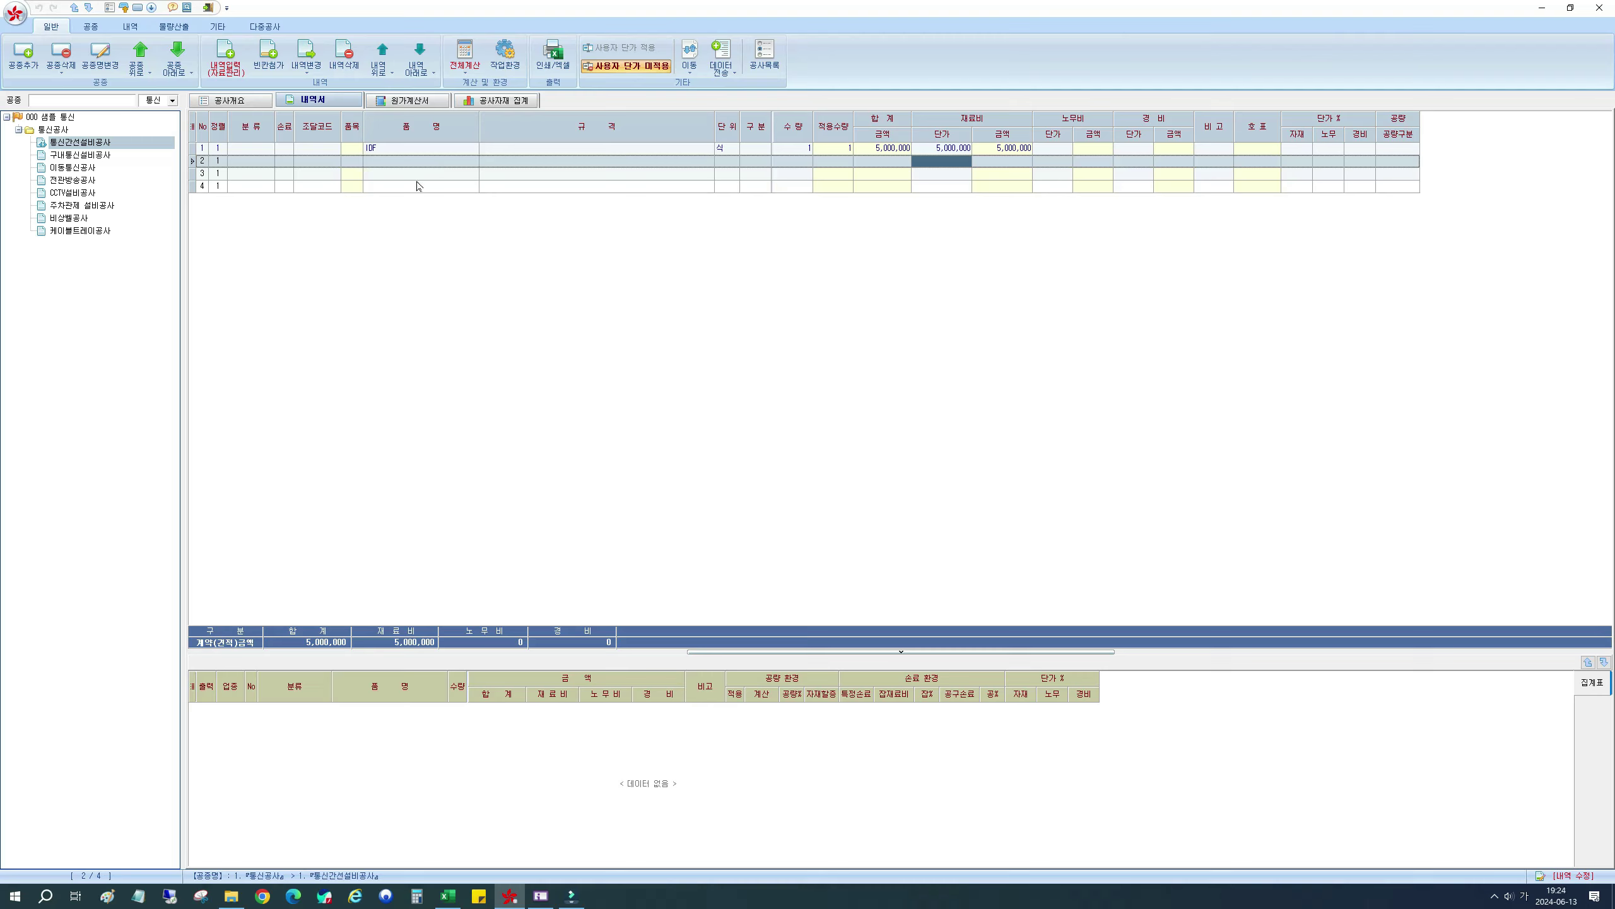
# Step: Open material entry for the 통신간선설비공사 statement, search item names for "가요관", and view the two 1종금속제가요전선관 material lists
pyautogui.click(223, 53)
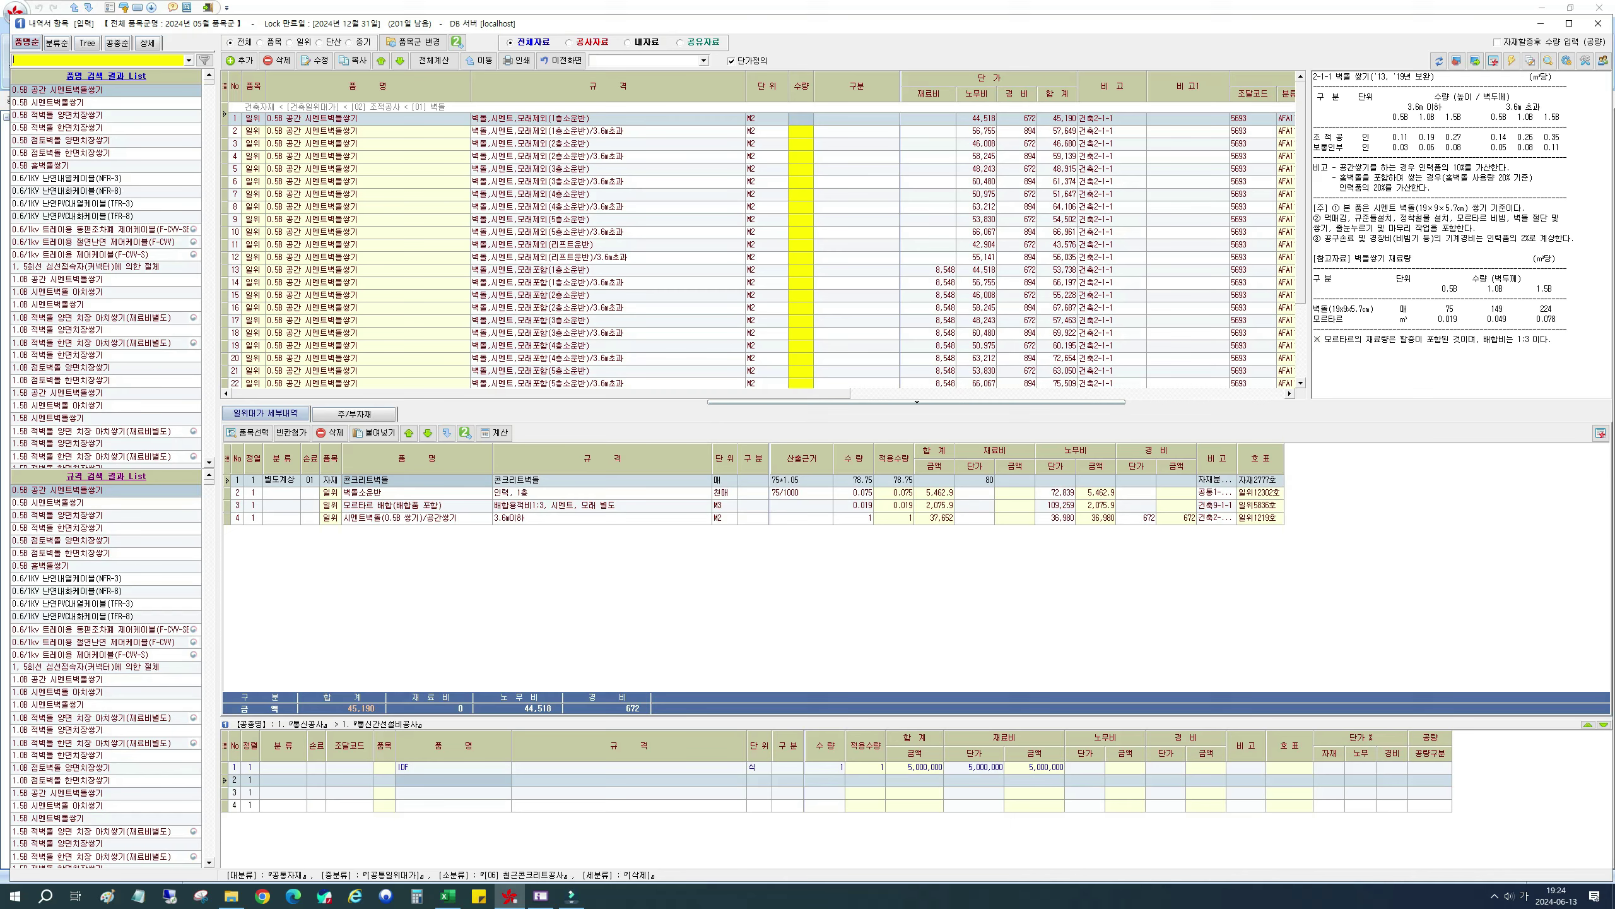
pyautogui.write('가요관')
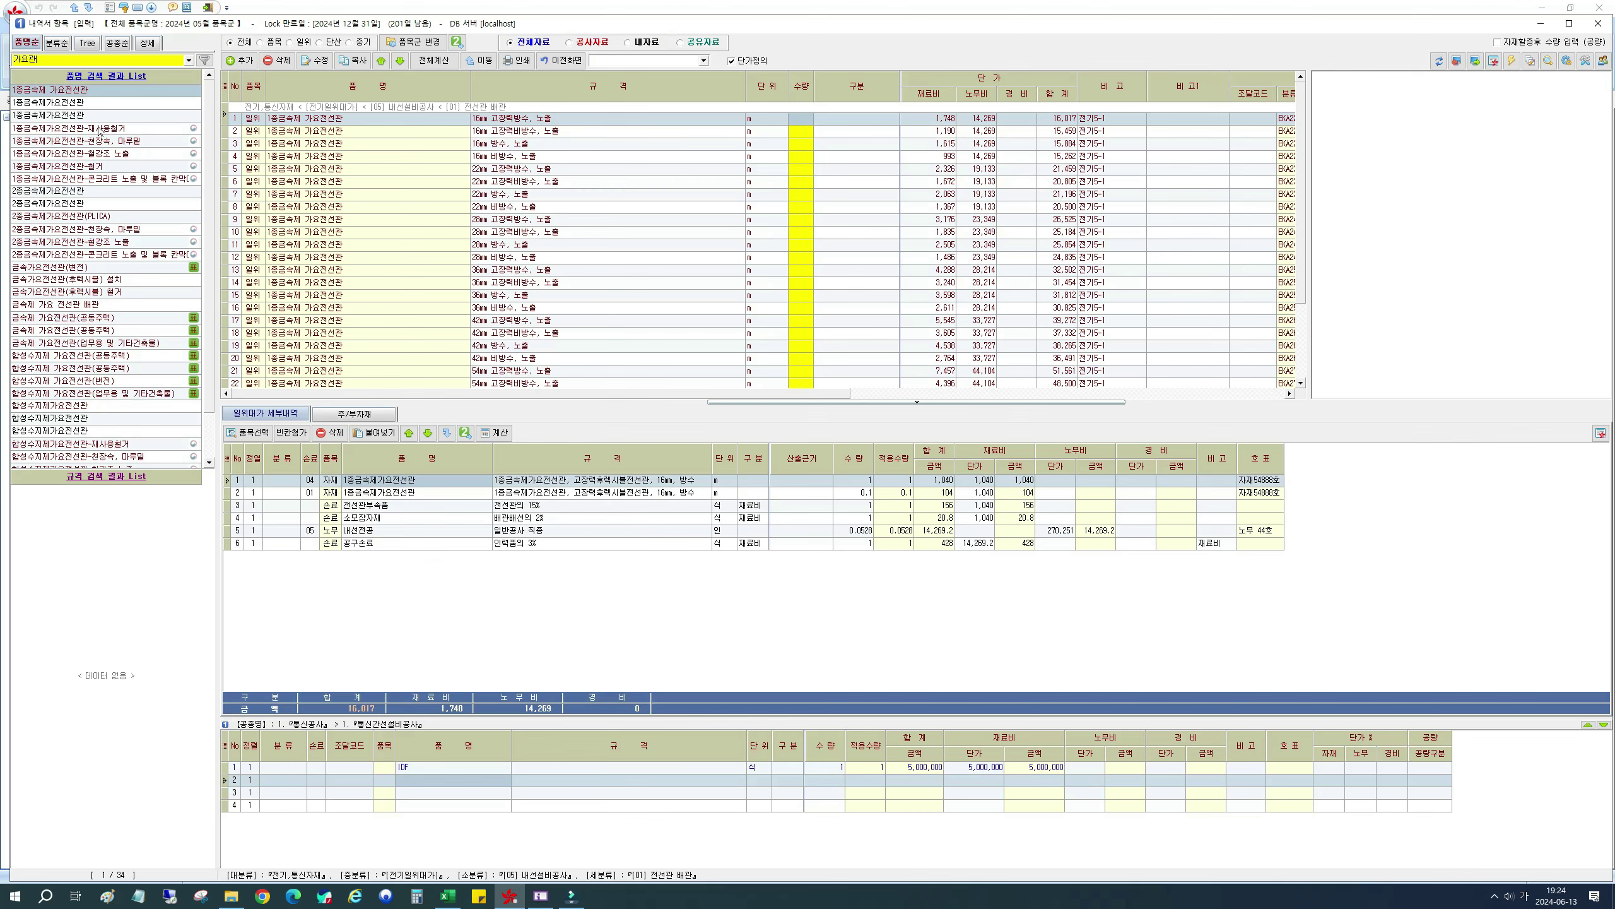
pyautogui.click(60, 119)
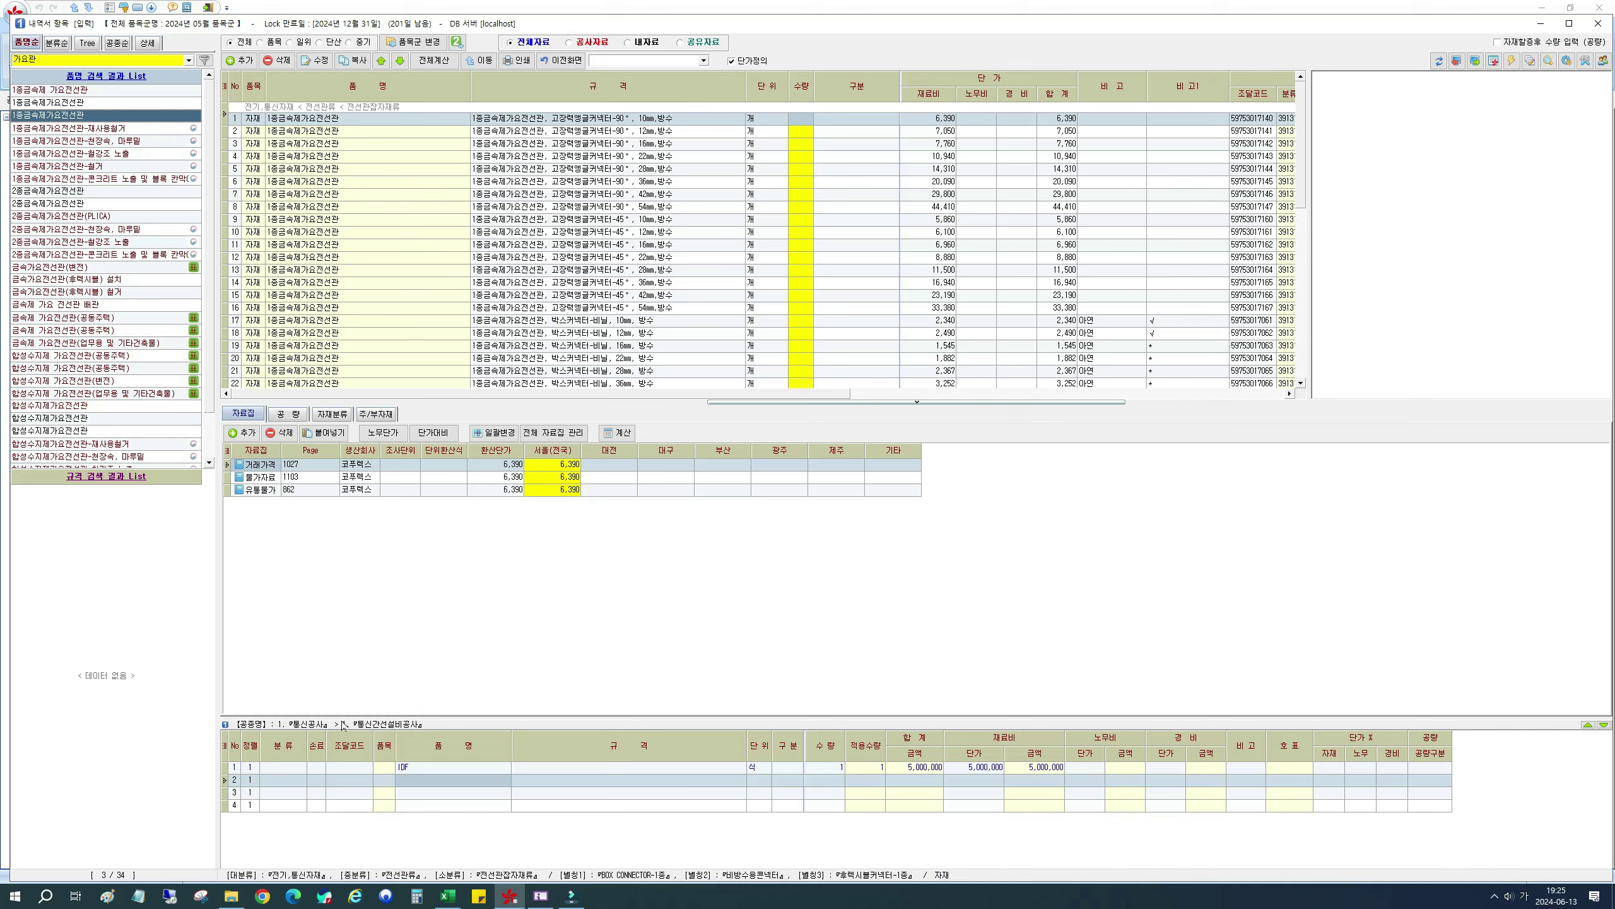
pyautogui.click(120, 103)
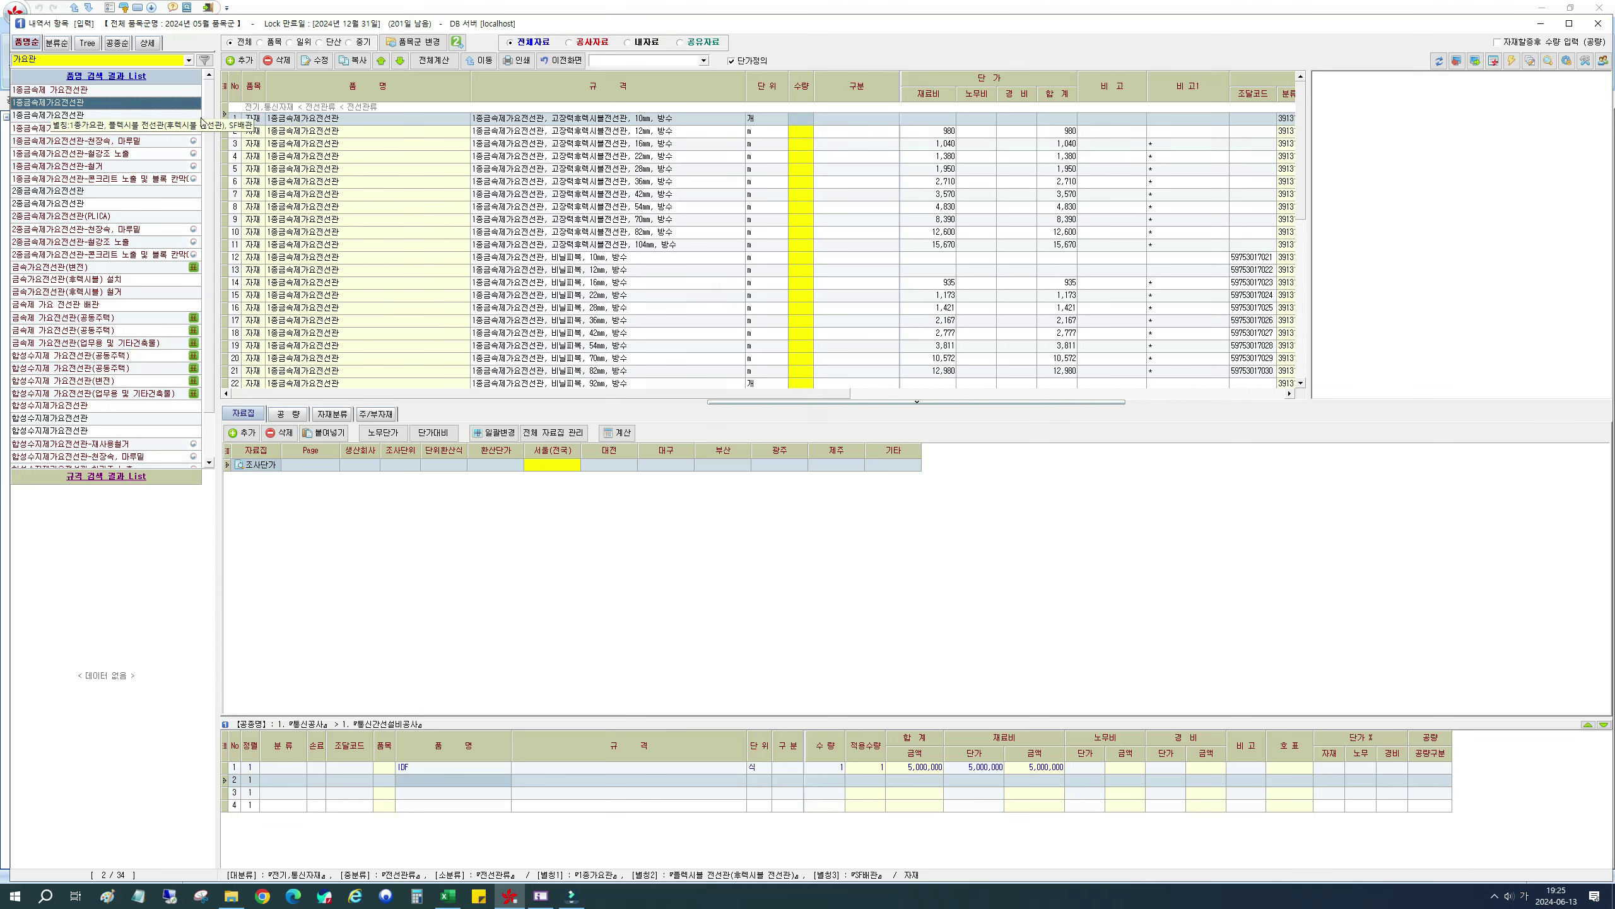
# Step: Open the 합성수지제가요전선관 CD conduit list, select the HL-CD 22, 22mm item, and show its labor quantities (공량)
pyautogui.scroll(-2, 209, 238)
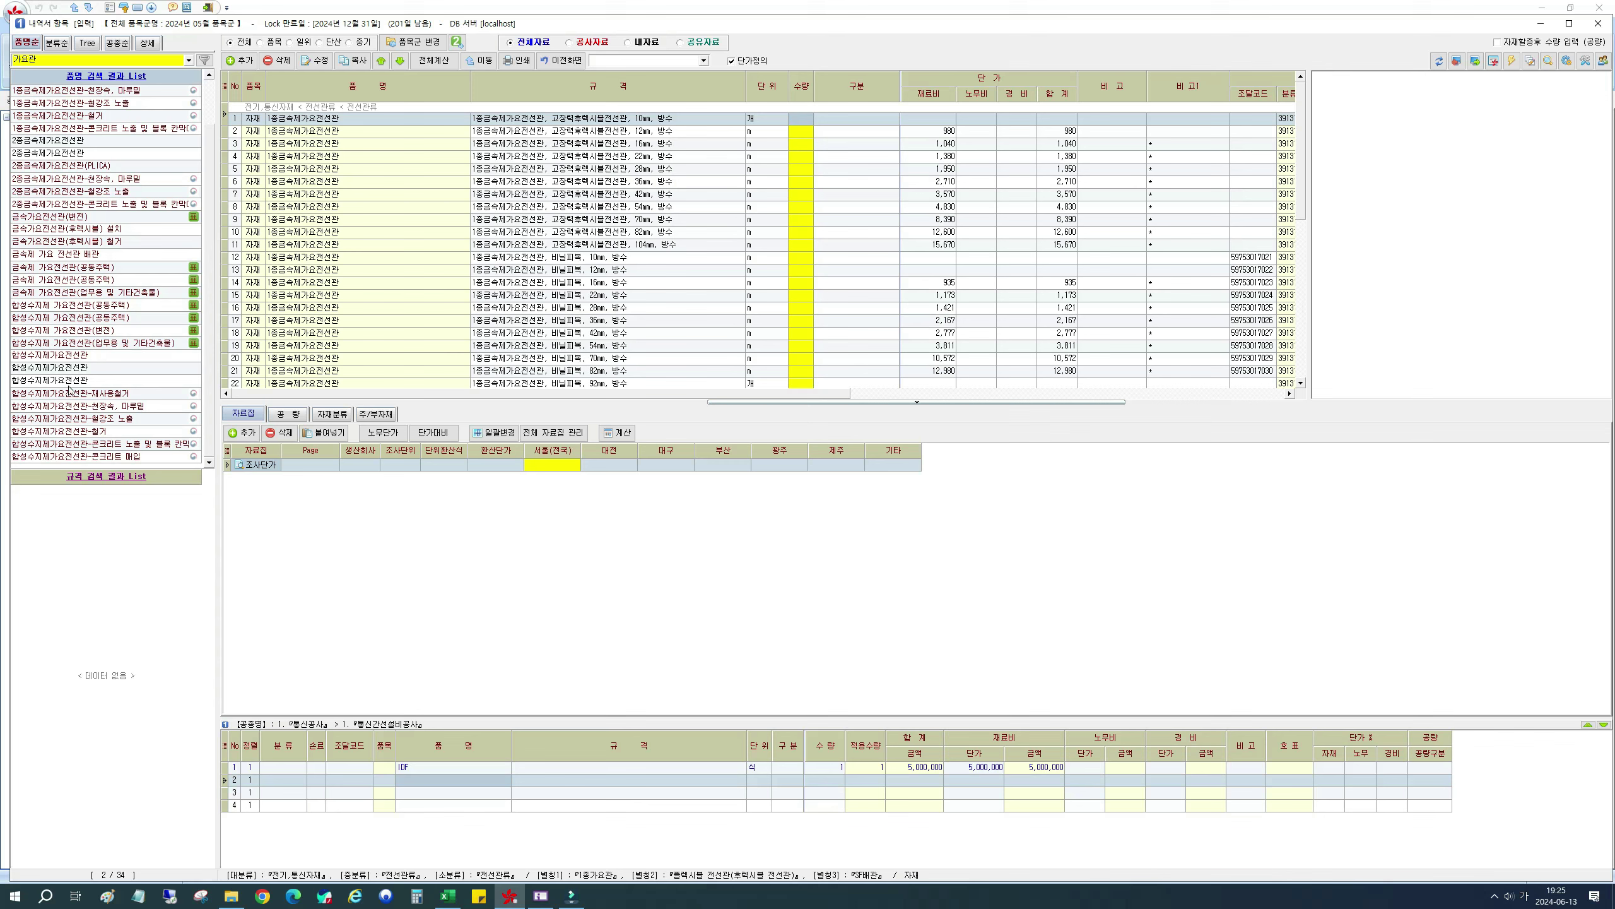
pyautogui.click(67, 382)
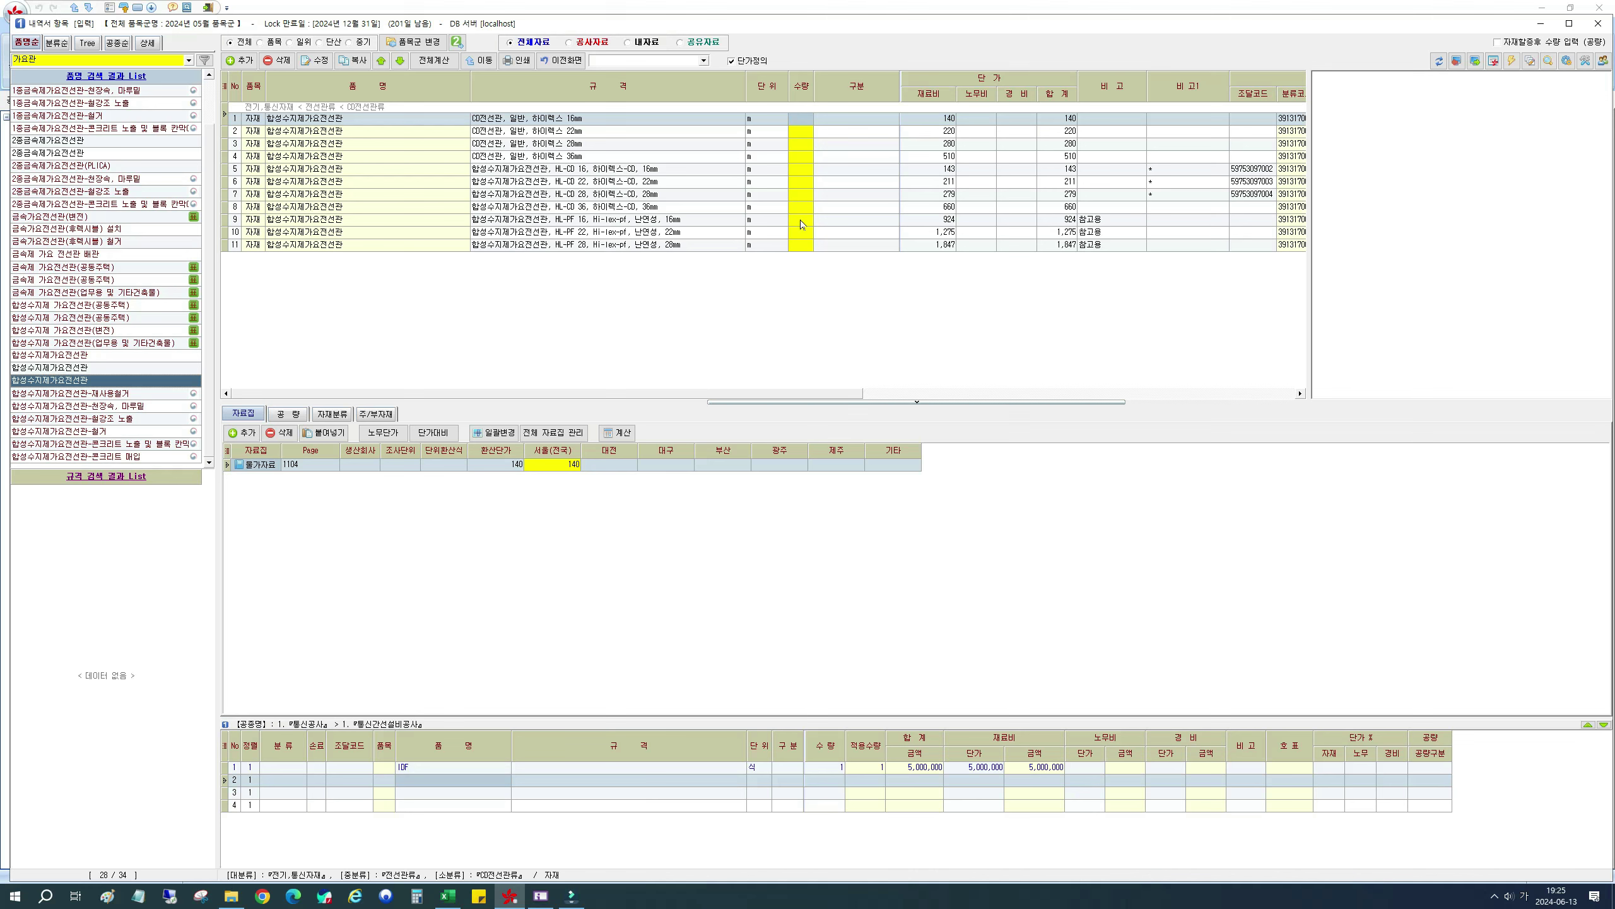
pyautogui.click(796, 181)
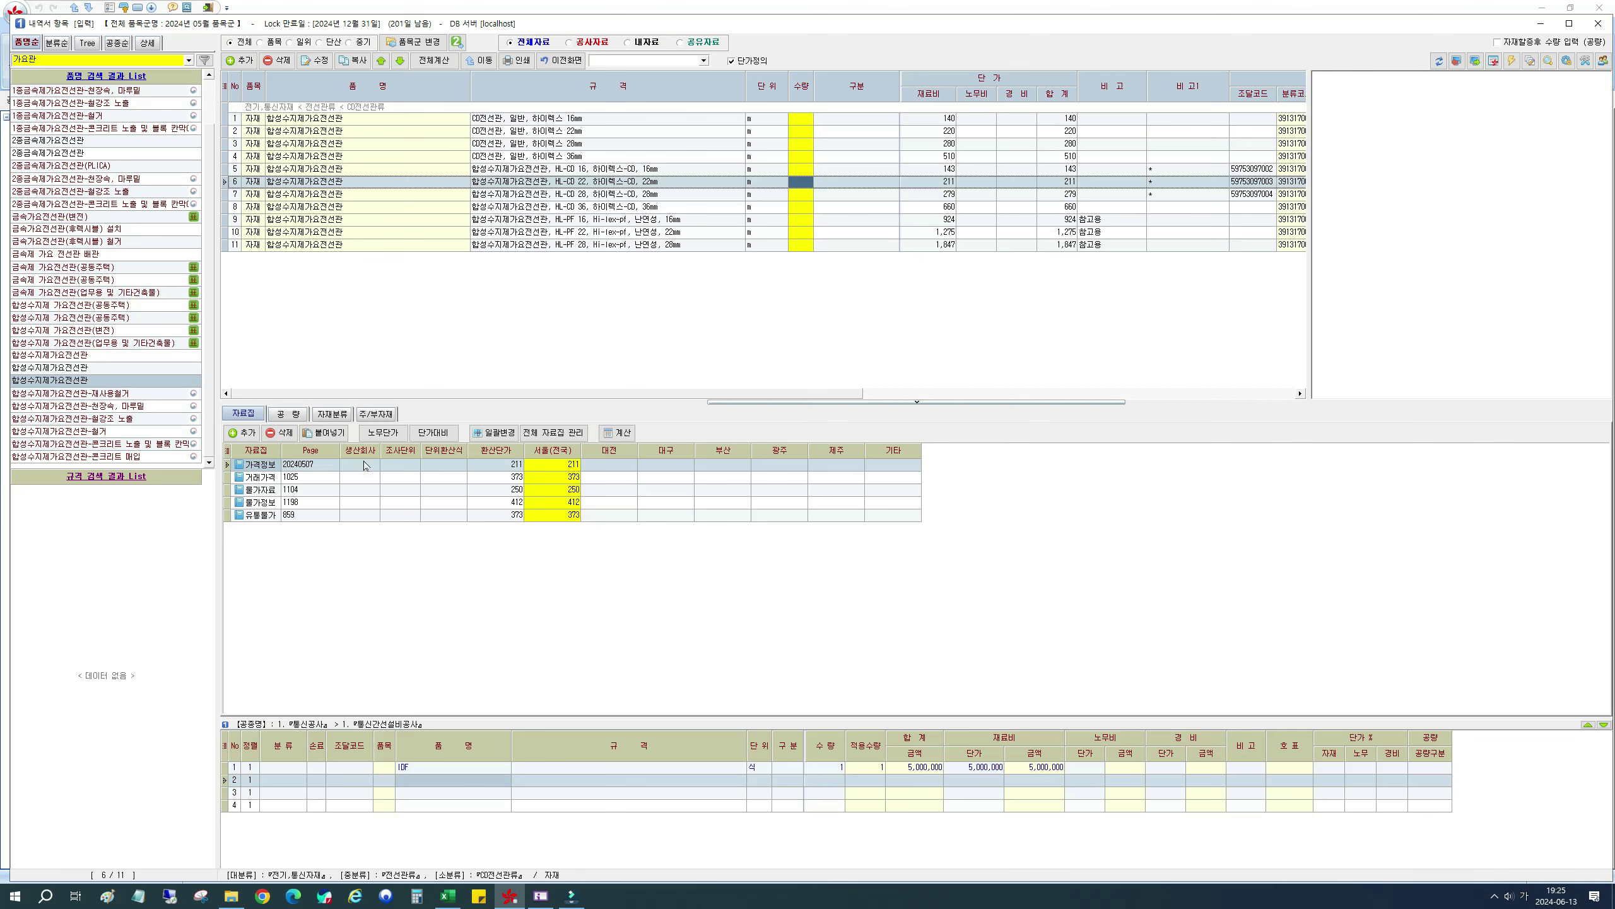
pyautogui.click(289, 414)
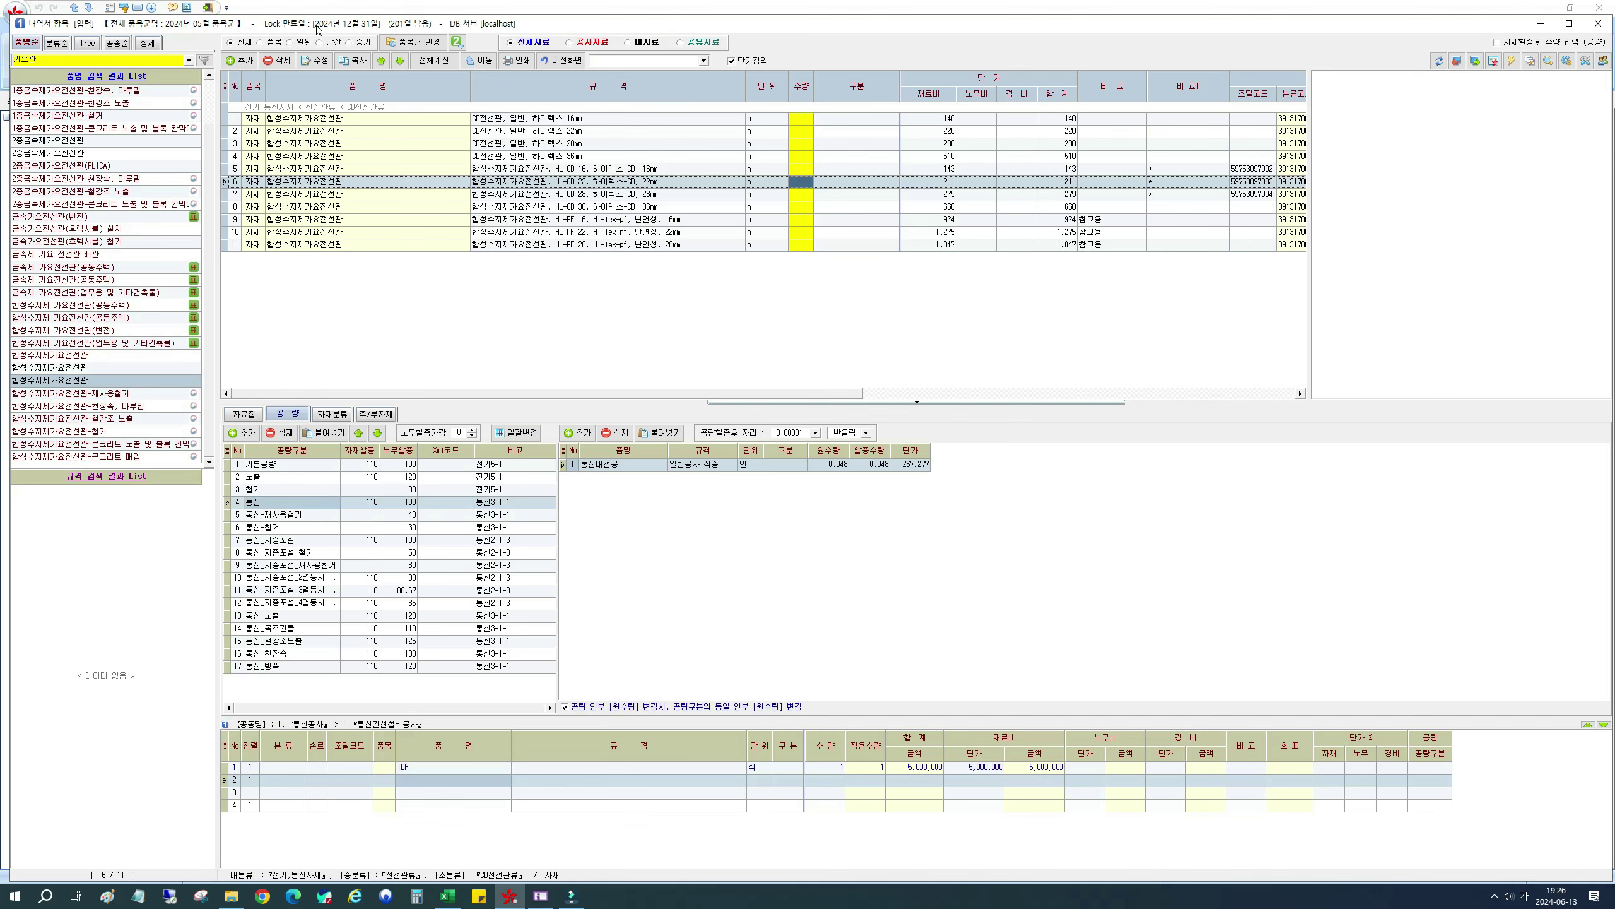
# Step: Move the item entry window aside to view the 통신공사 work types, return to 통신간선설비공사, and restore the window's position
pyautogui.moveTo(316, 29); pyautogui.dragTo(527, 117)
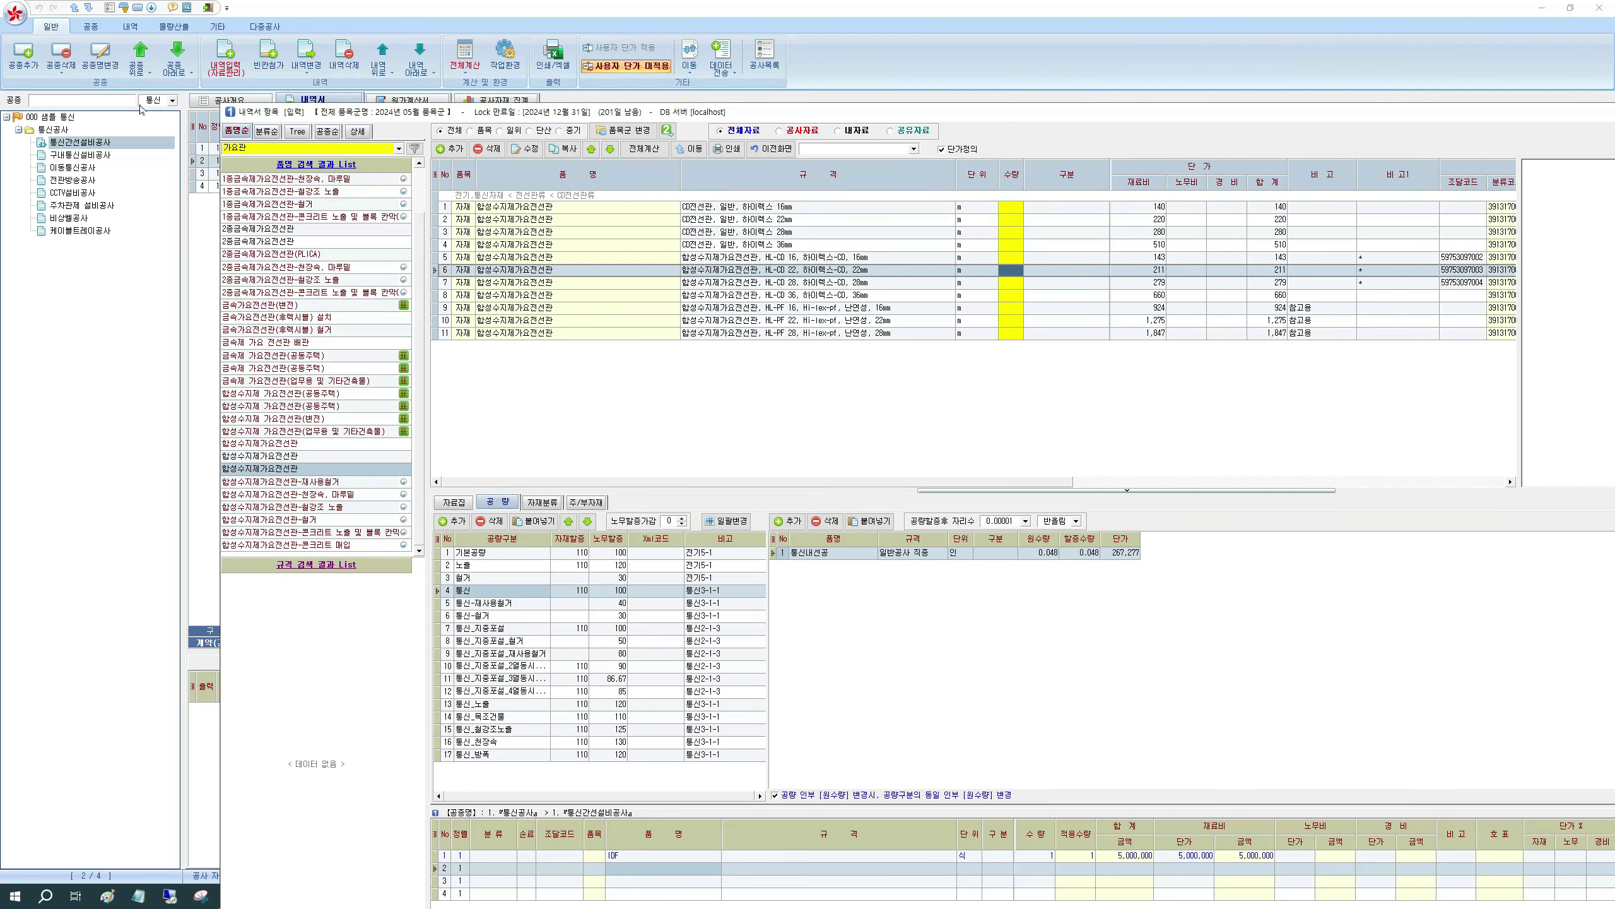
pyautogui.moveTo(278, 121); pyautogui.dragTo(324, 119)
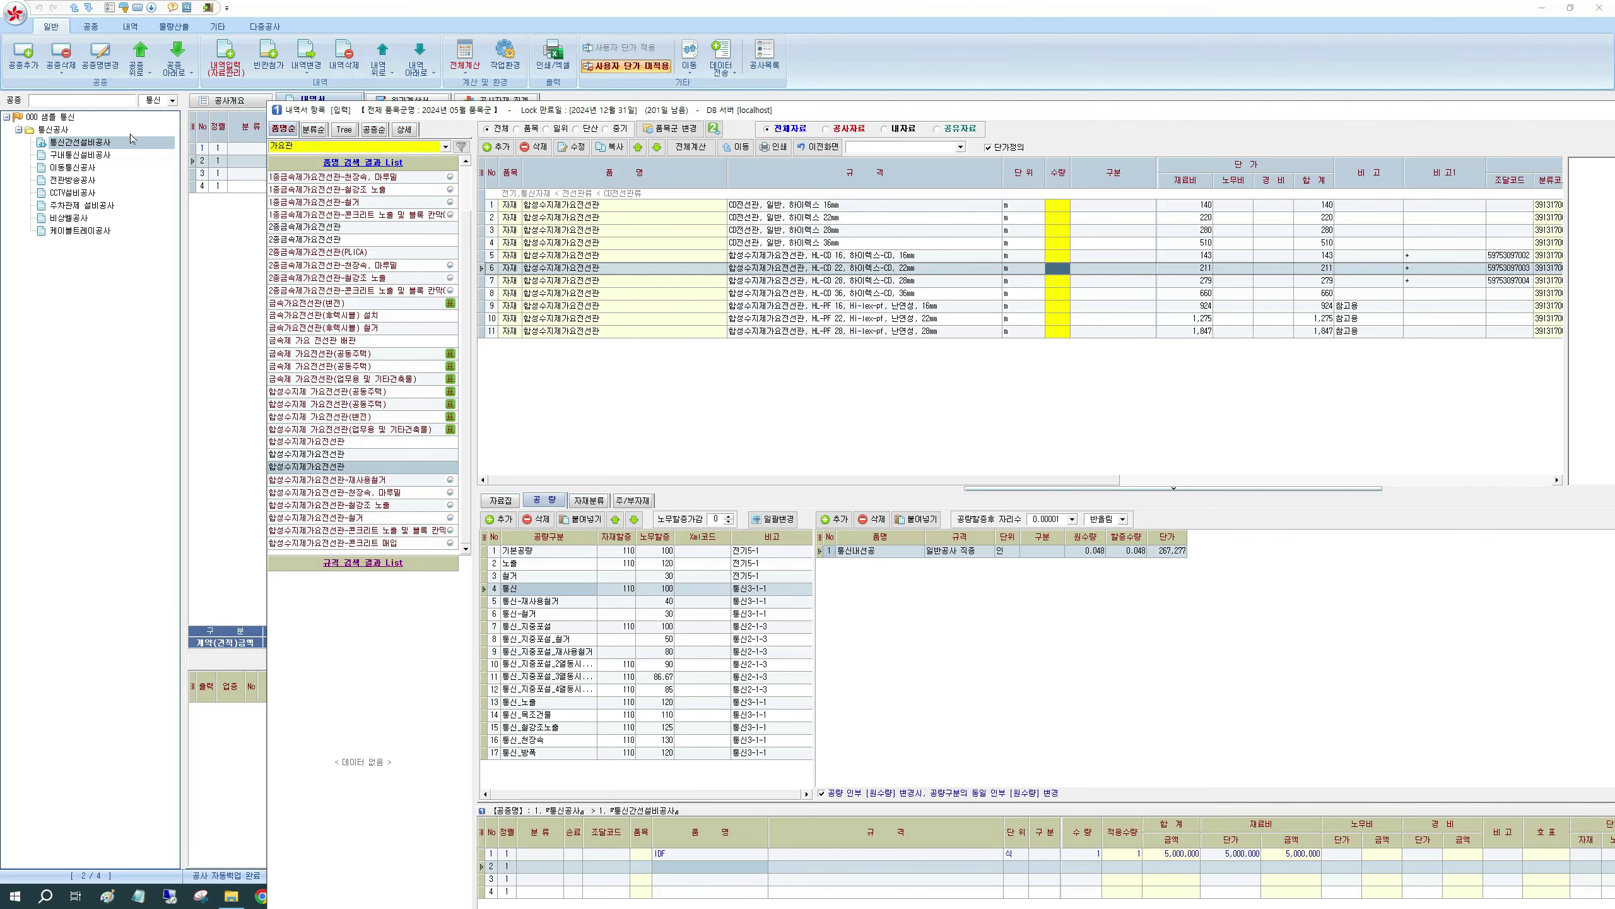
pyautogui.click(53, 131)
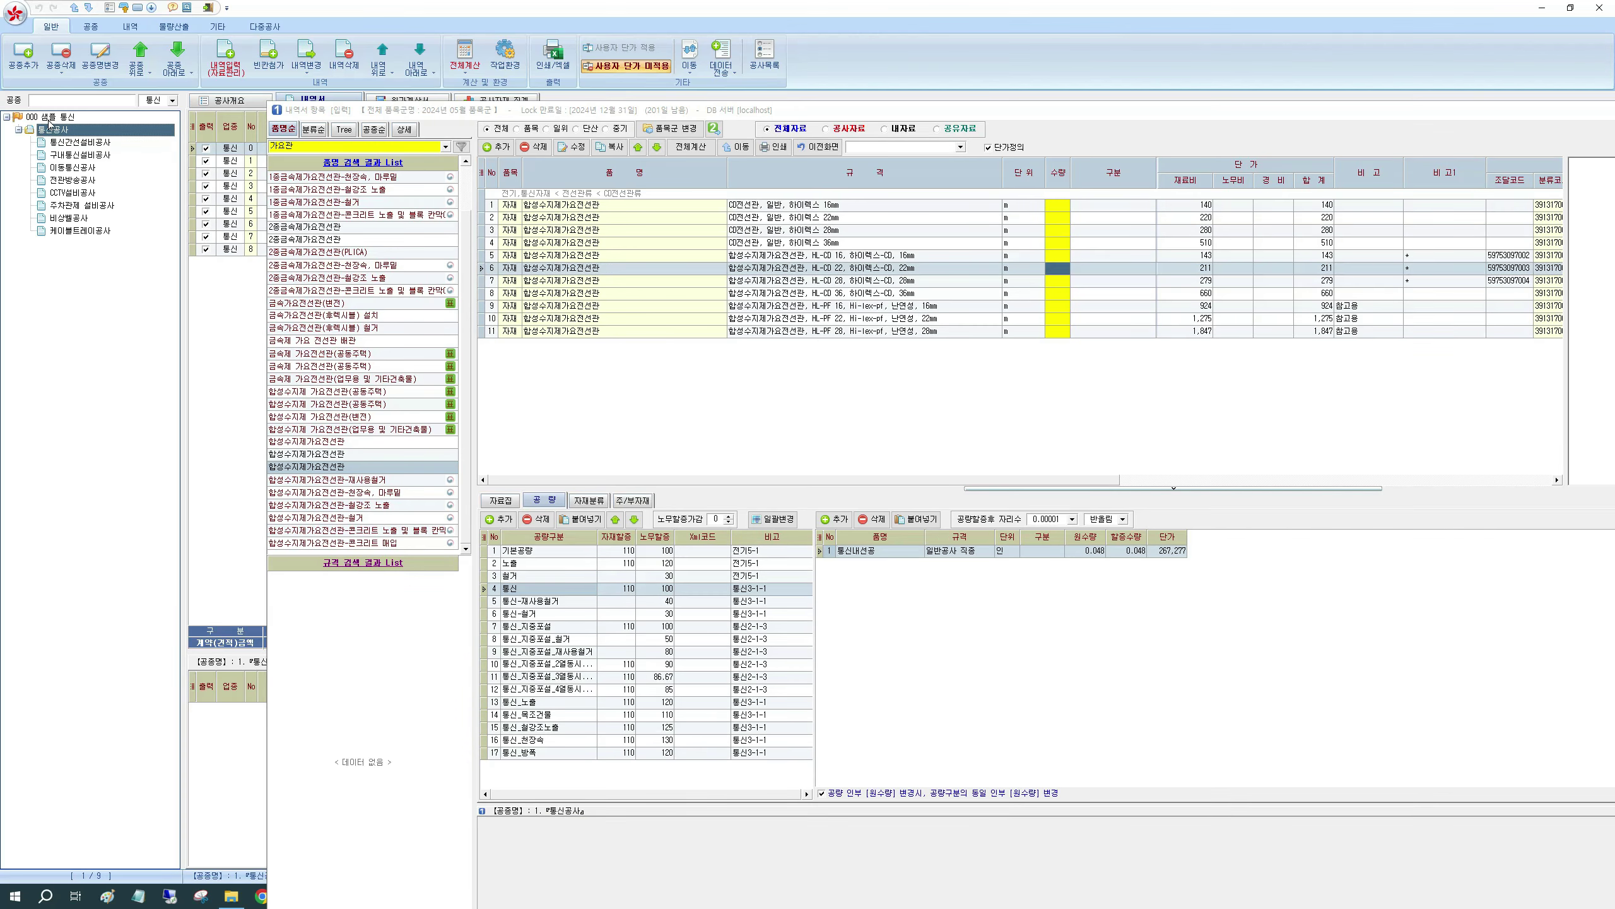
pyautogui.moveTo(352, 111); pyautogui.dragTo(471, 210)
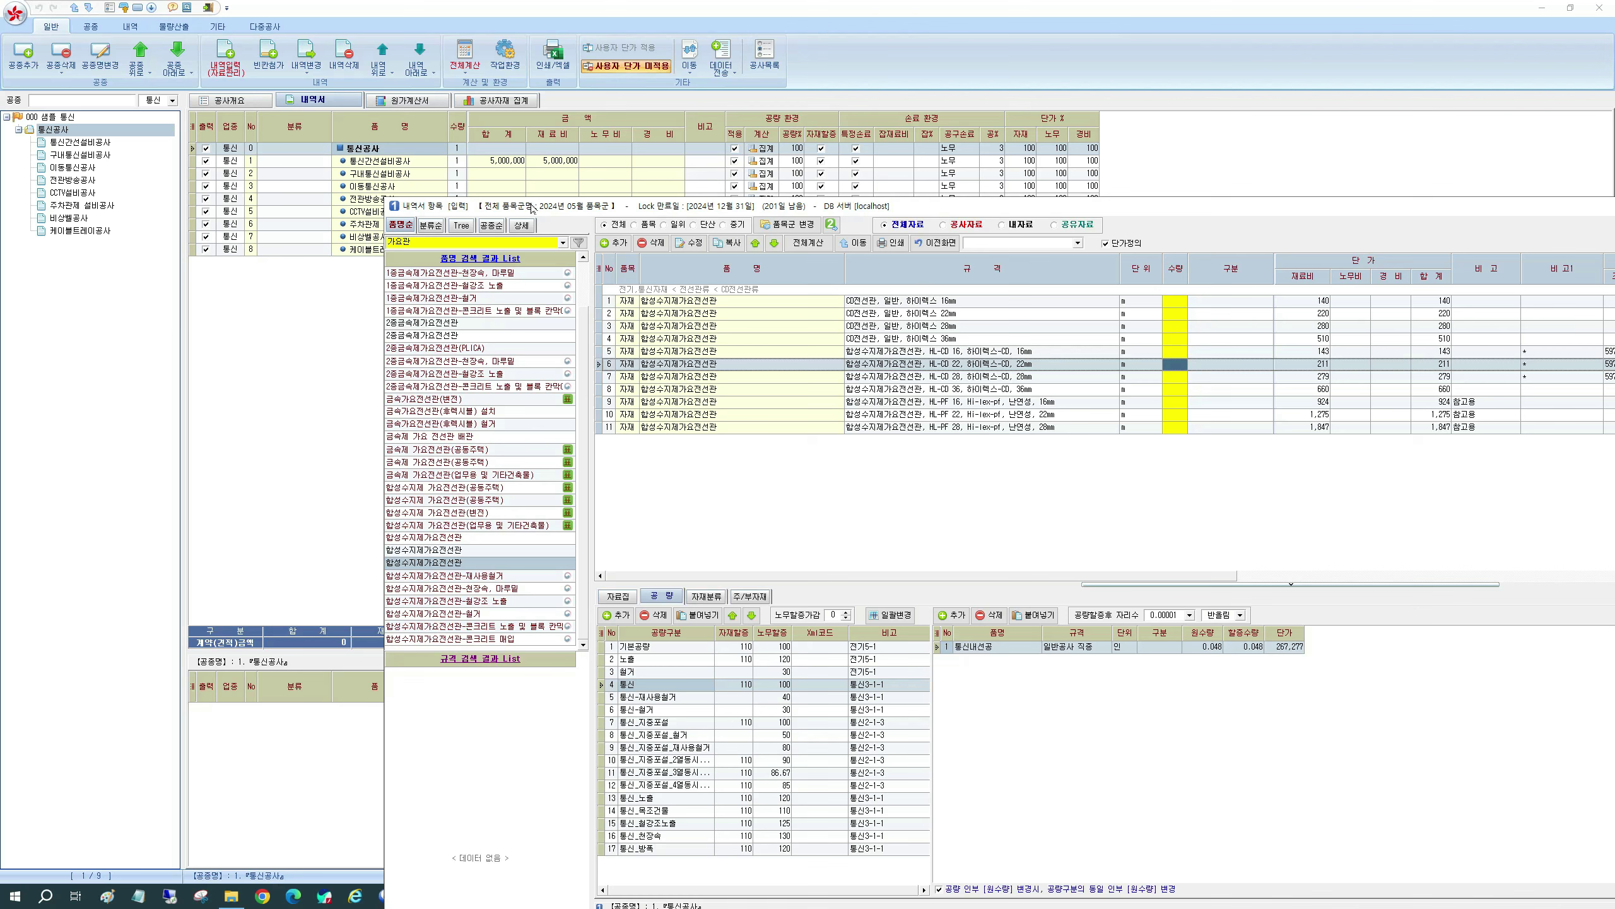
pyautogui.click(79, 142)
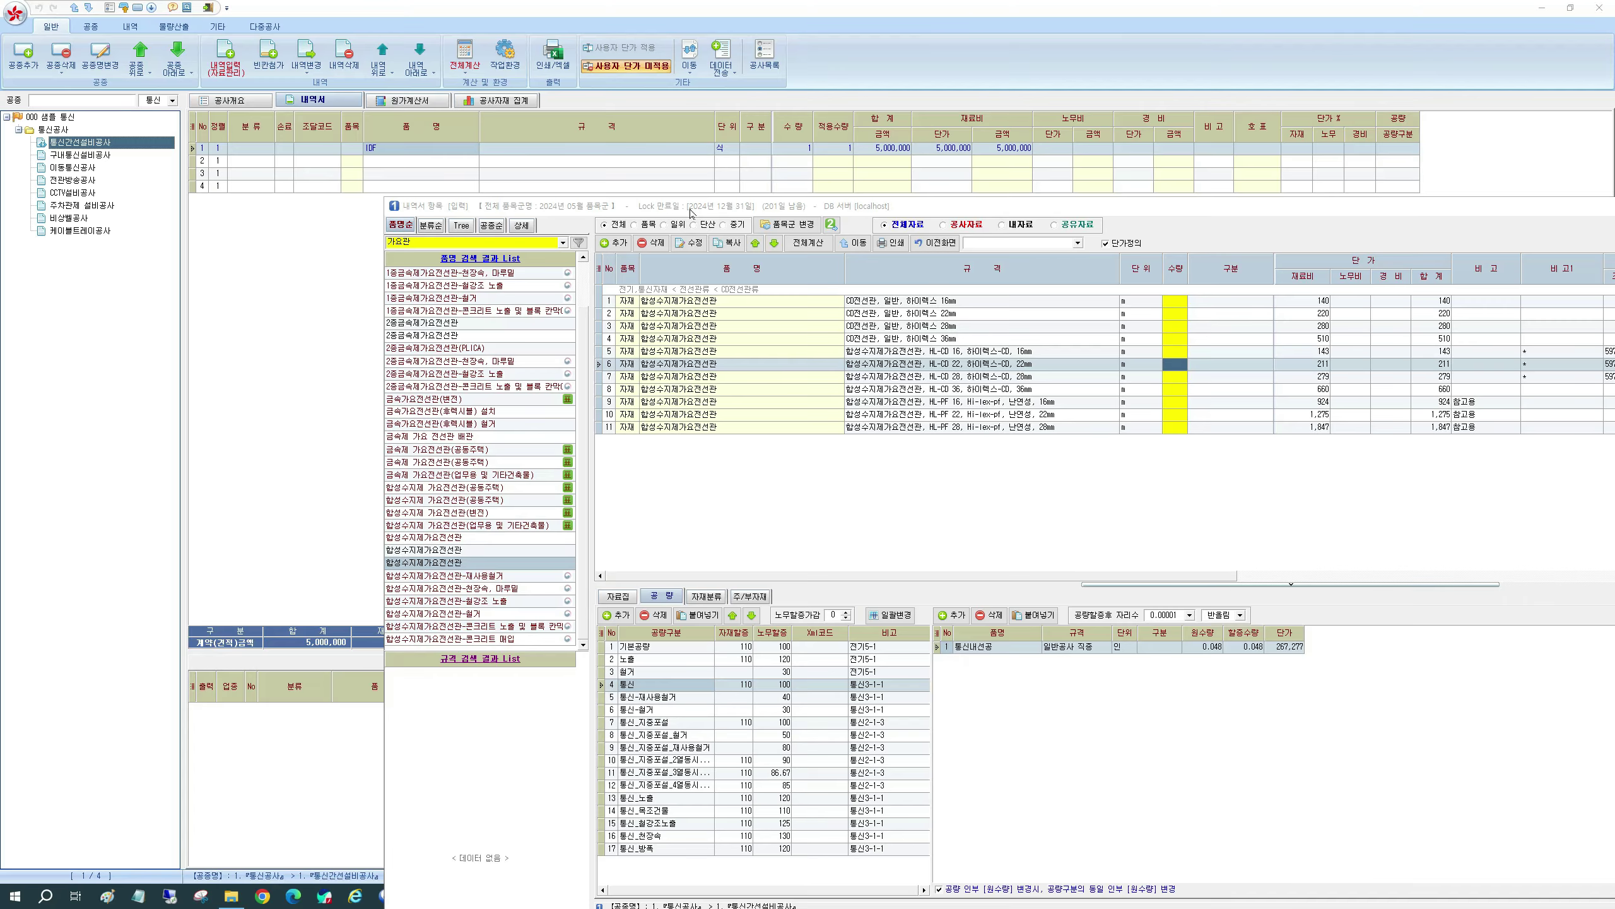
pyautogui.moveTo(690, 207); pyautogui.dragTo(311, 15)
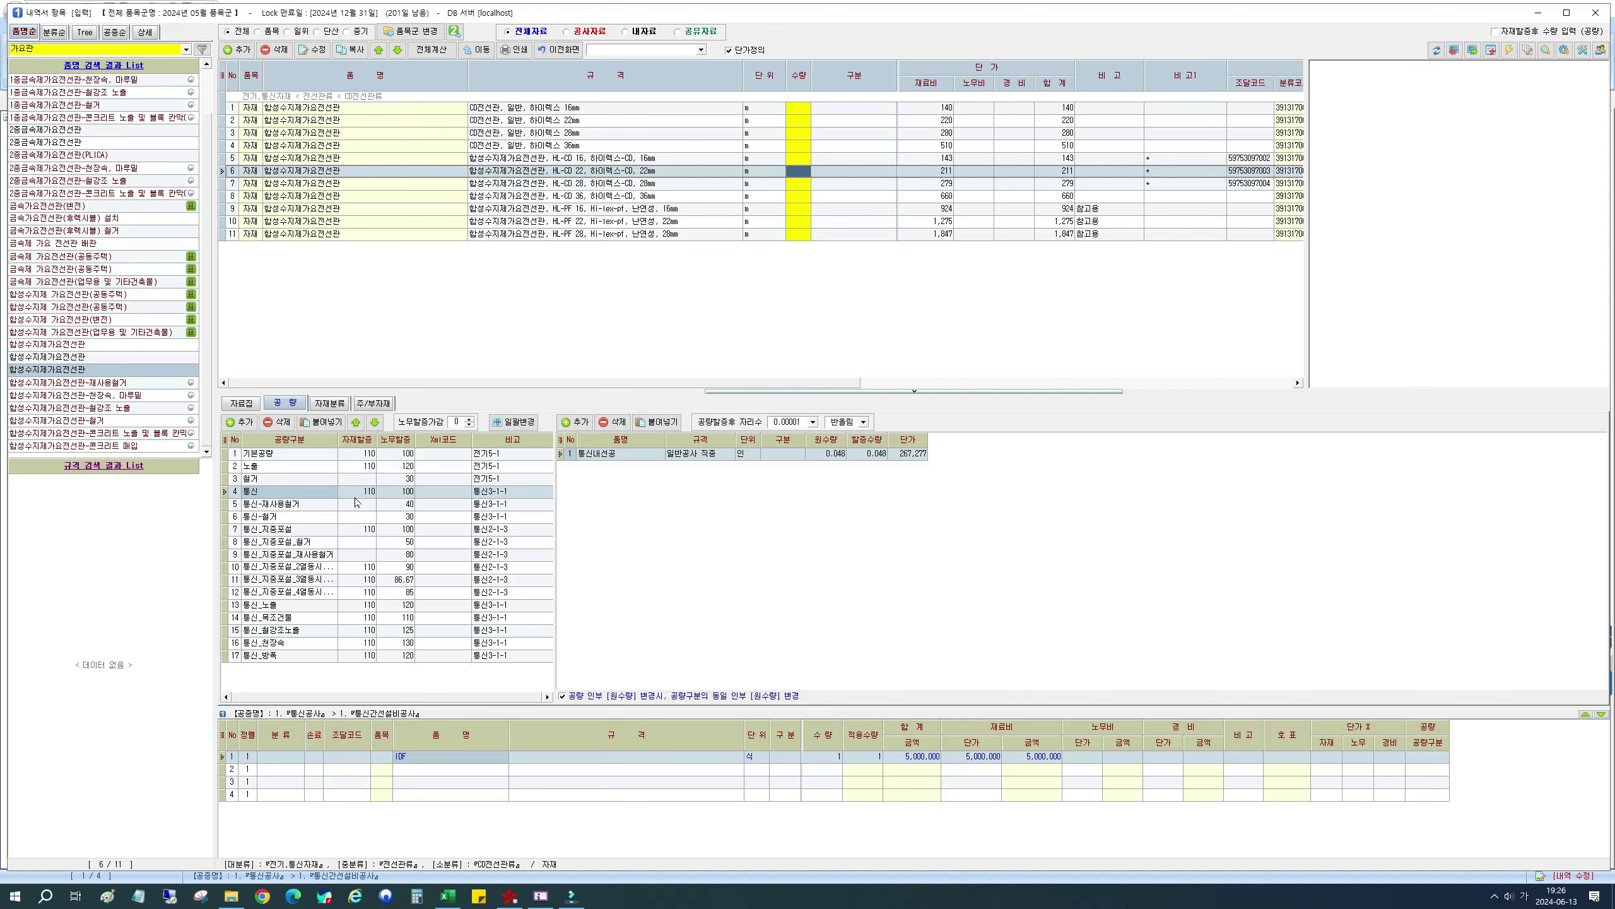
# Step: Compare the 기본공량 and 통신 labor categories of the HL-CD 22 conduit, including their material and labor rates and assigned trades
pyautogui.click(401, 495)
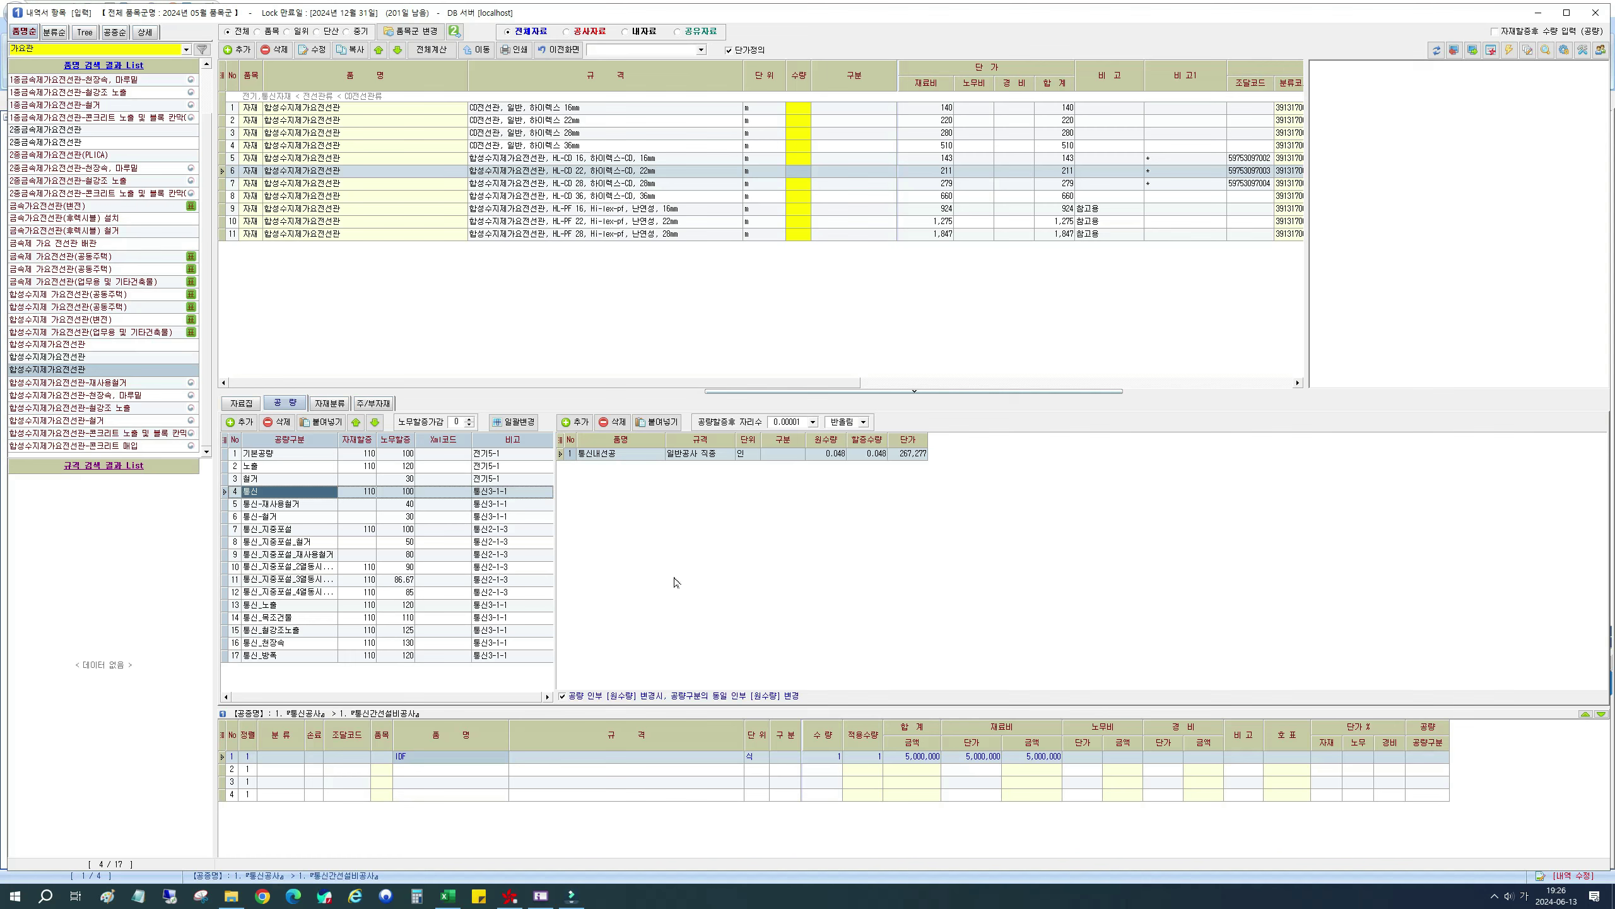
pyautogui.click(274, 455)
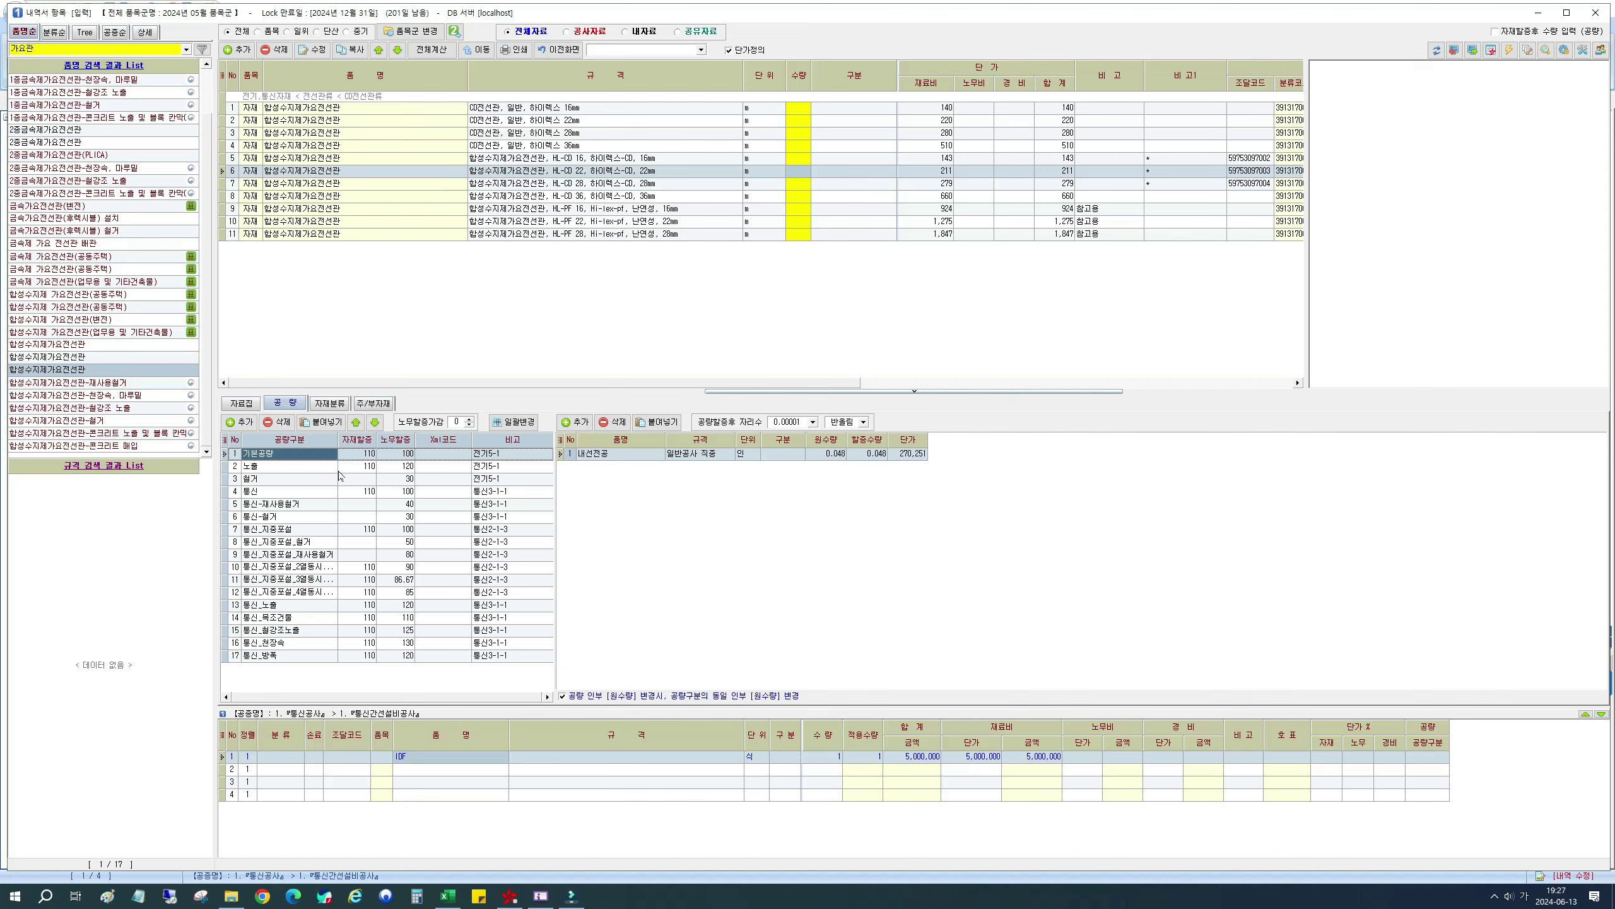
pyautogui.click(373, 455)
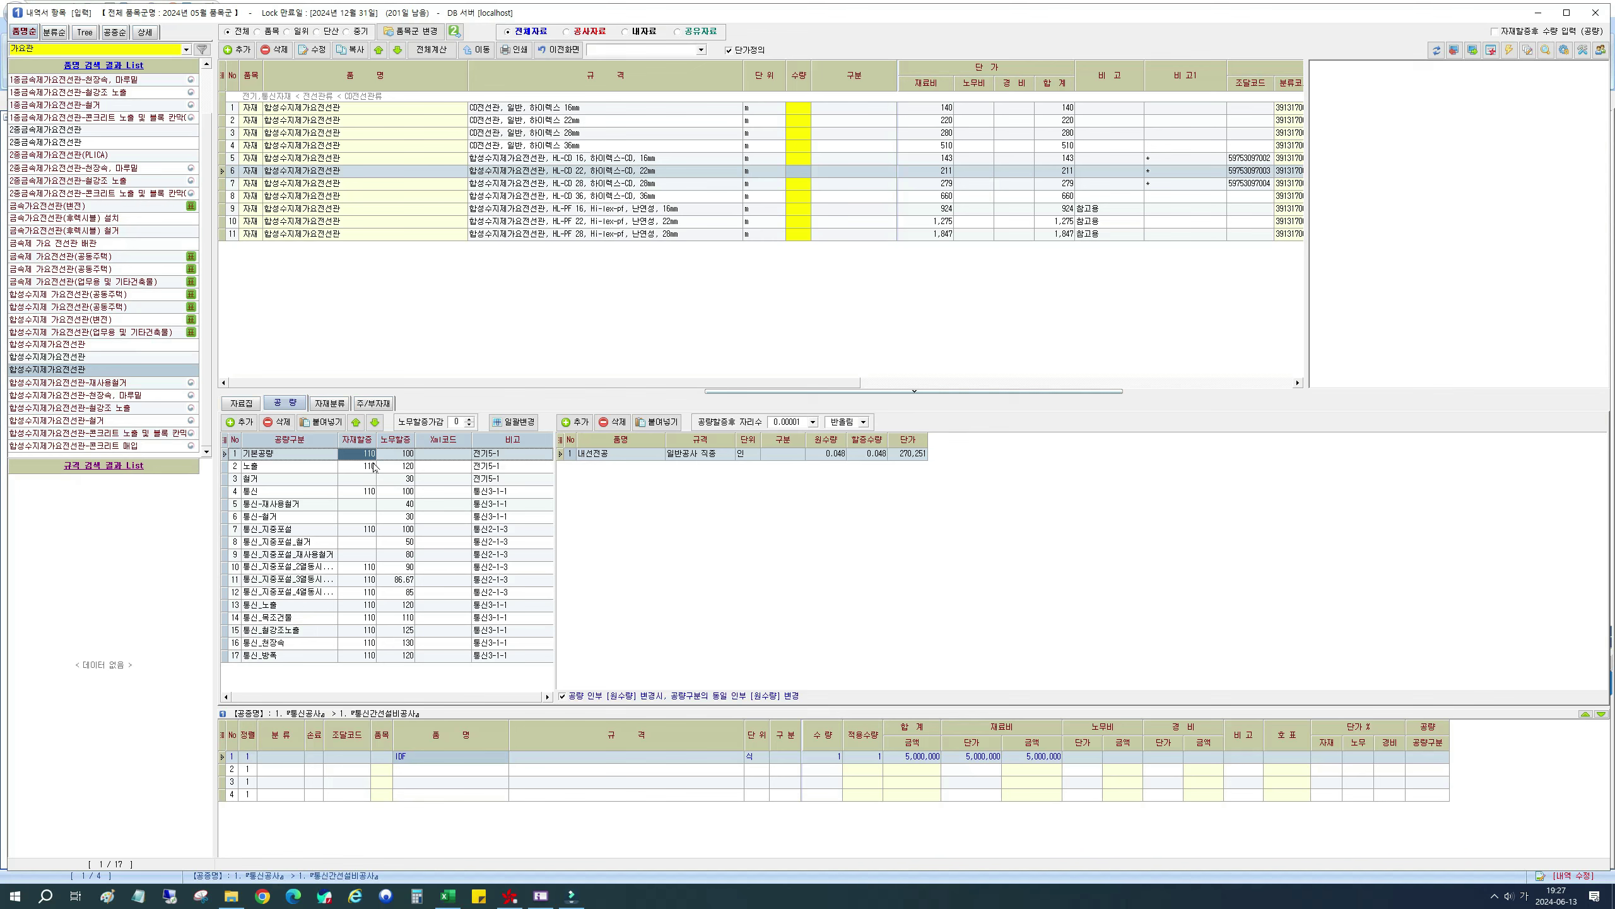
pyautogui.click(327, 494)
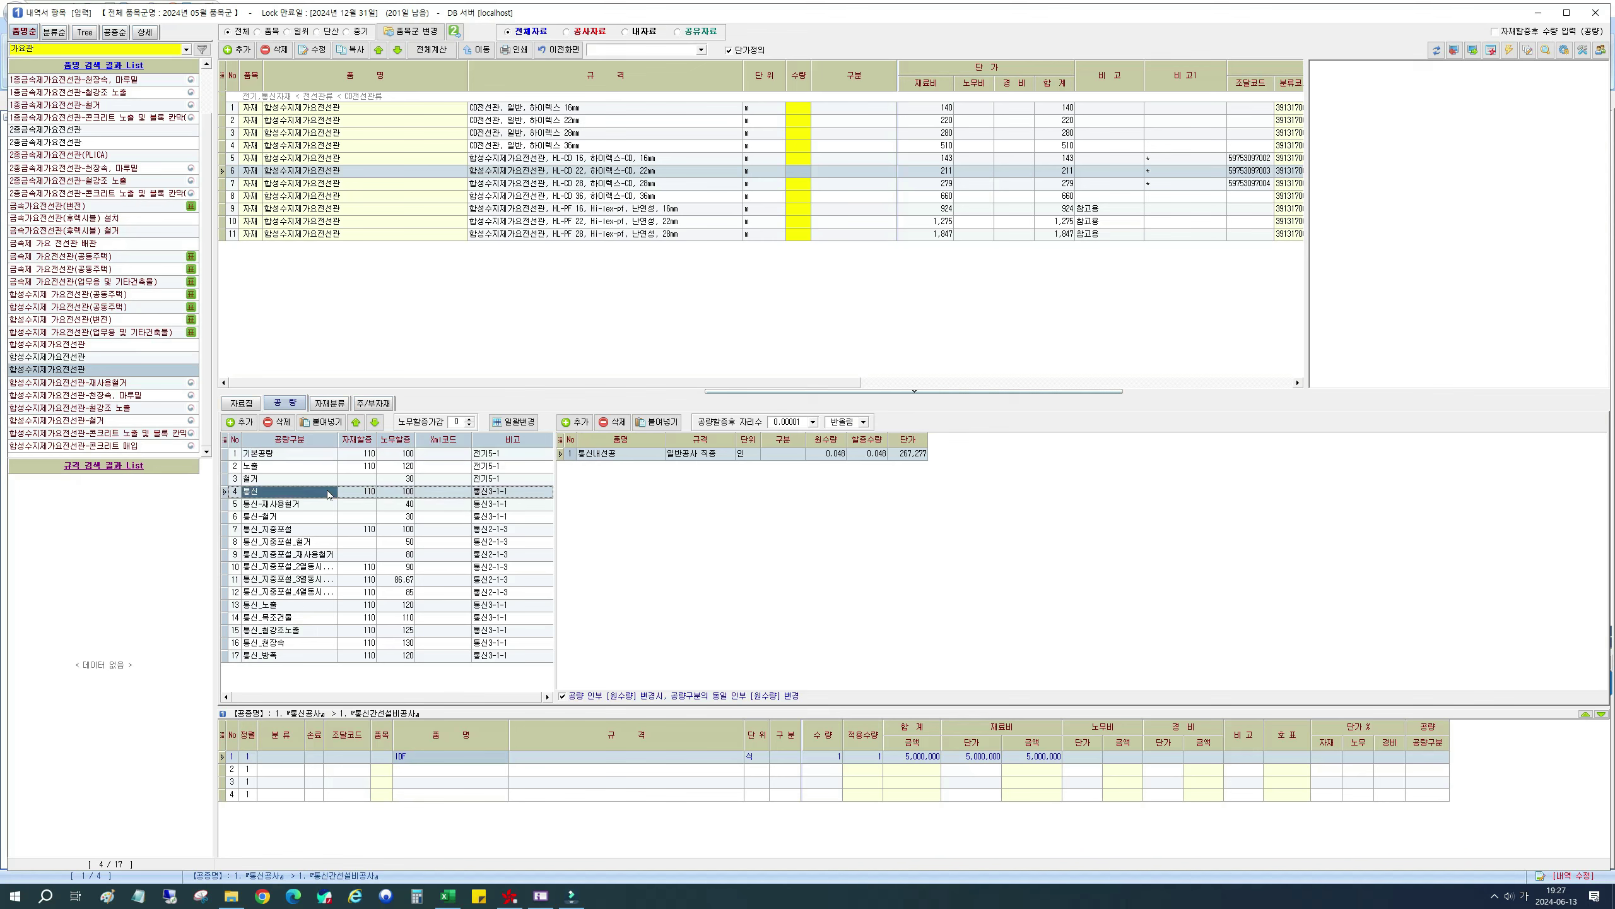
pyautogui.click(399, 496)
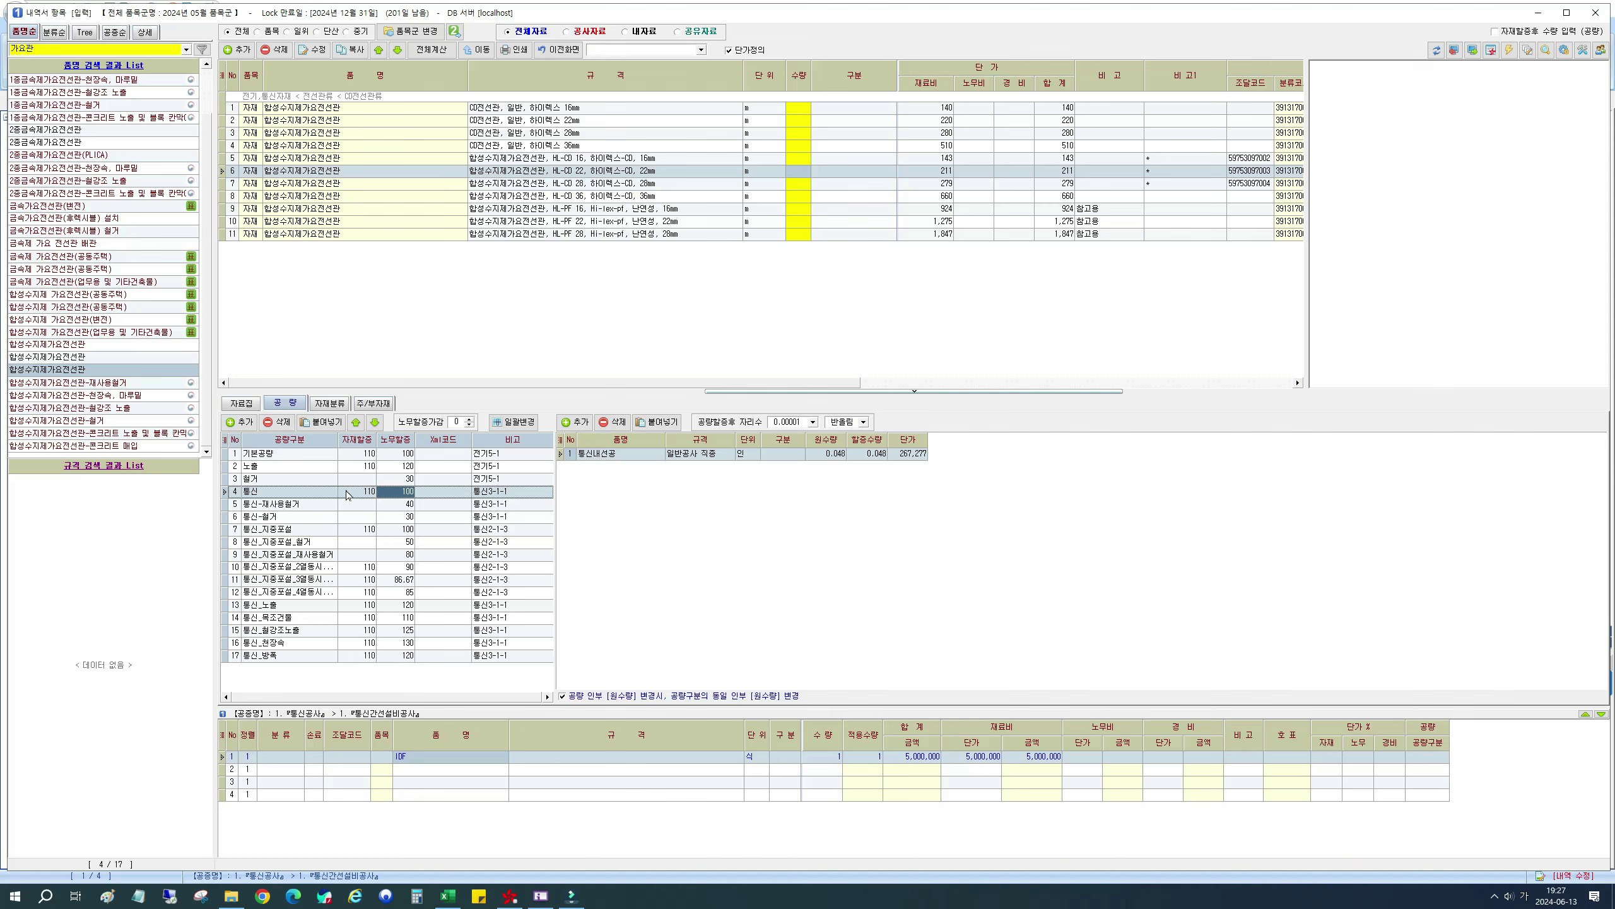
pyautogui.click(267, 493)
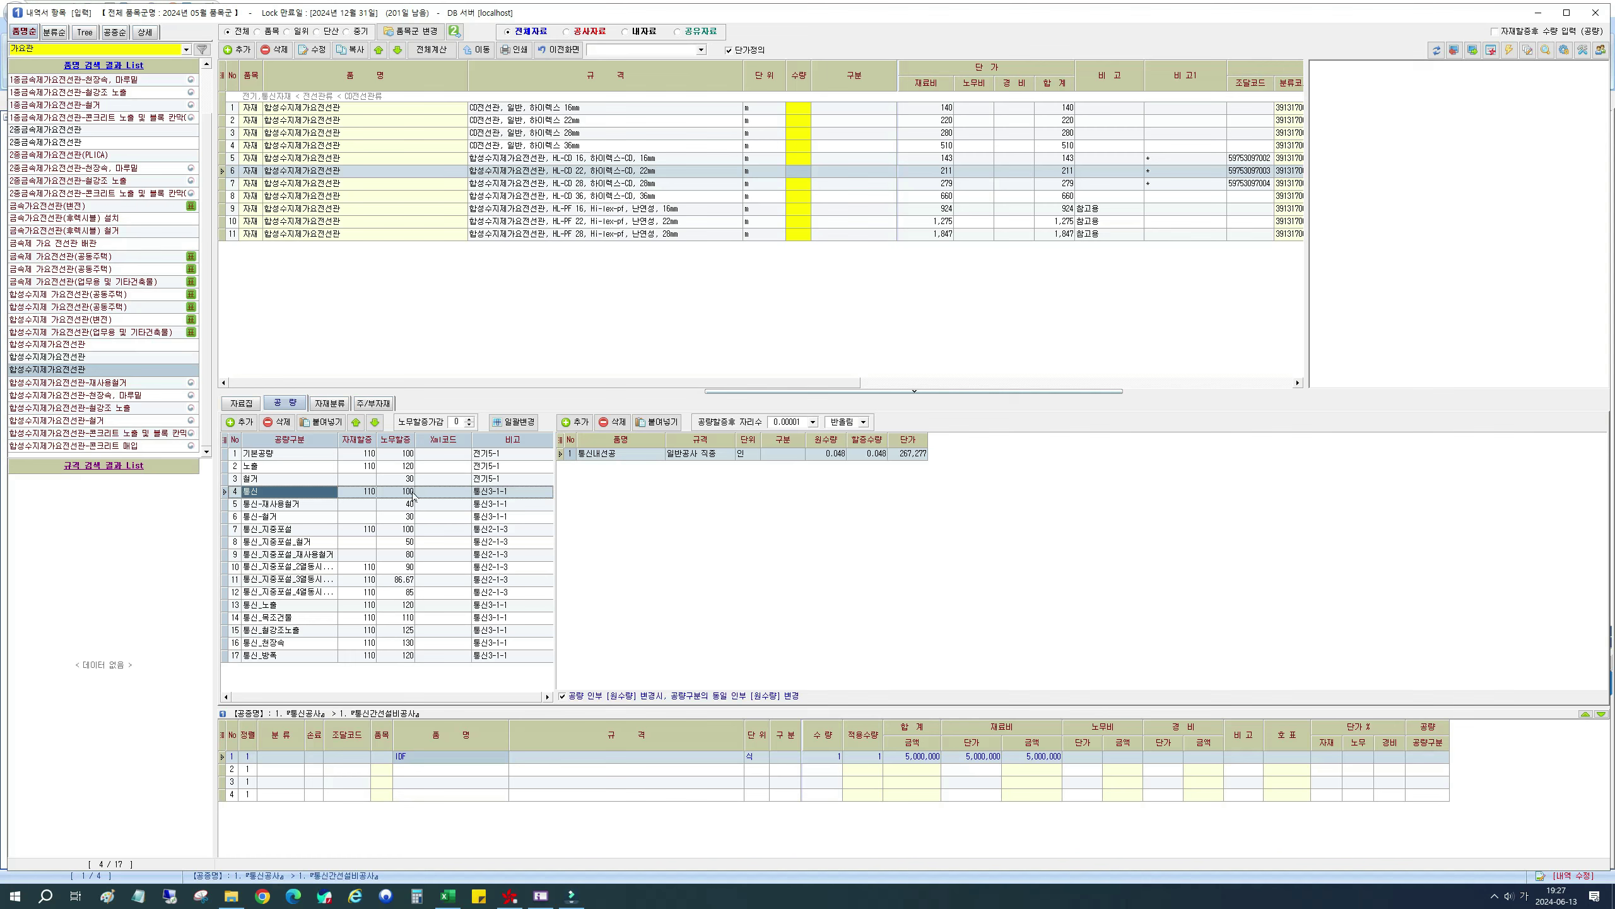
pyautogui.click(349, 499)
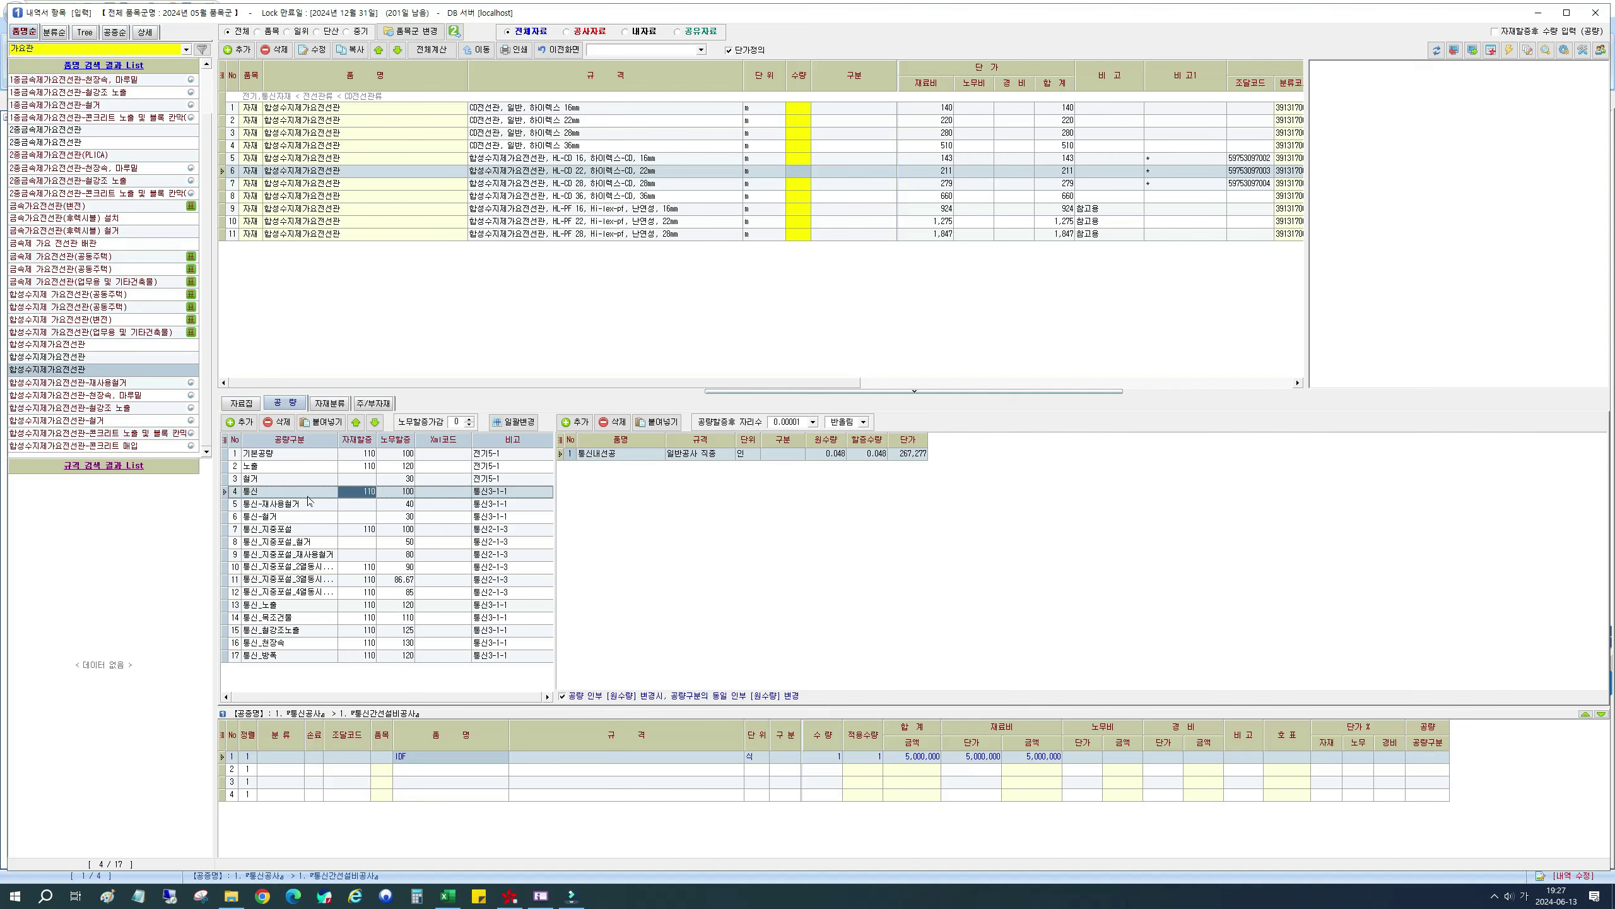
pyautogui.click(322, 456)
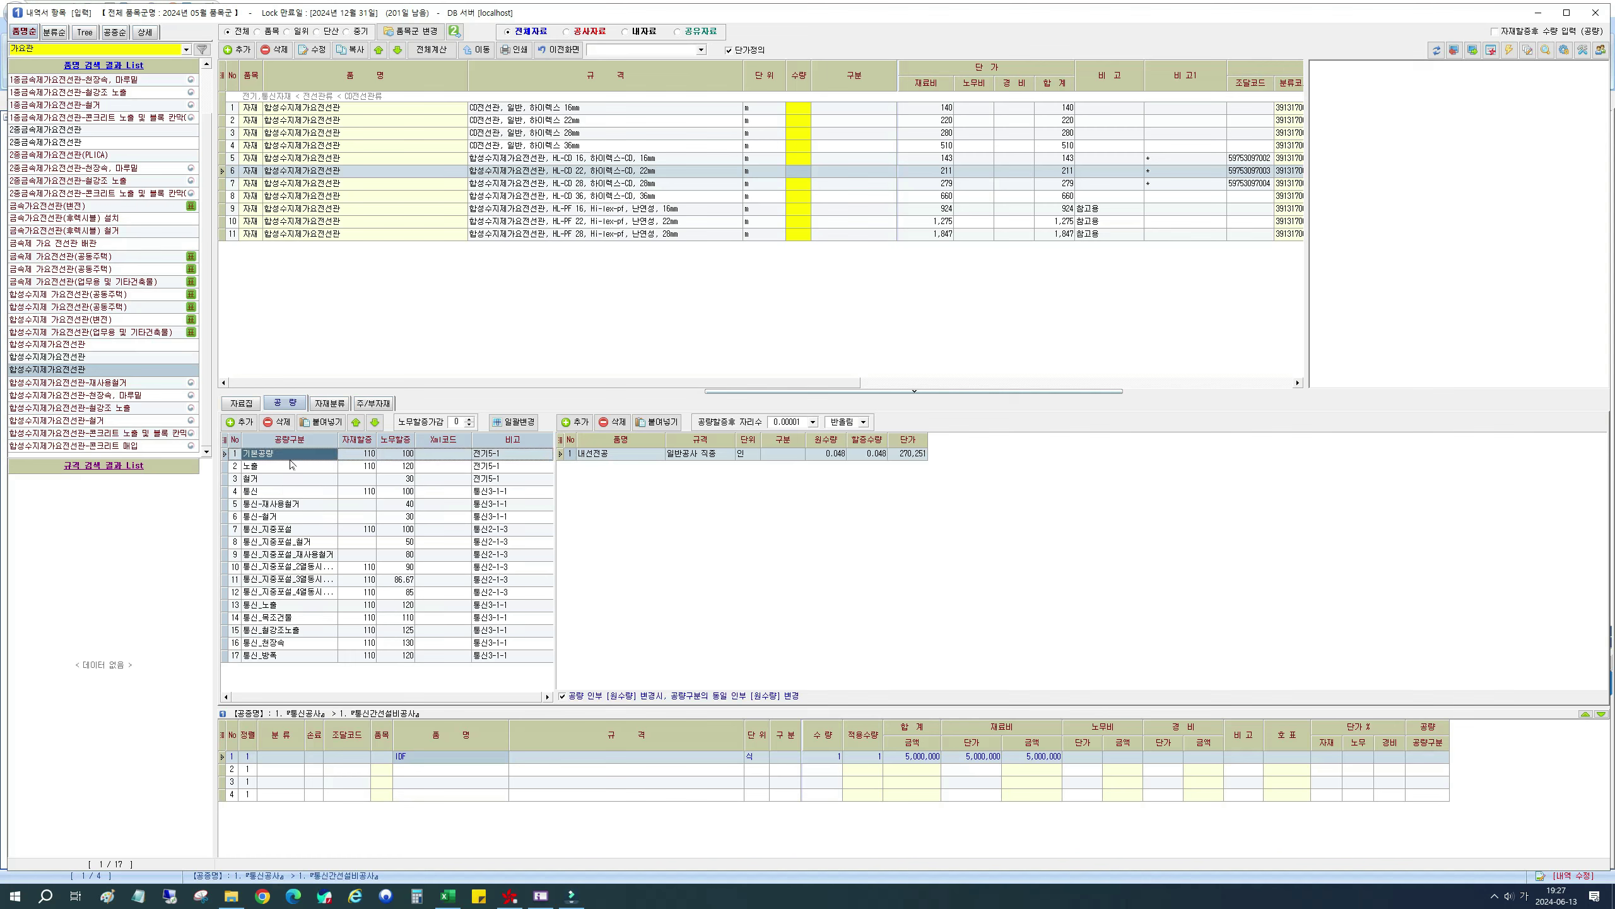
pyautogui.click(481, 455)
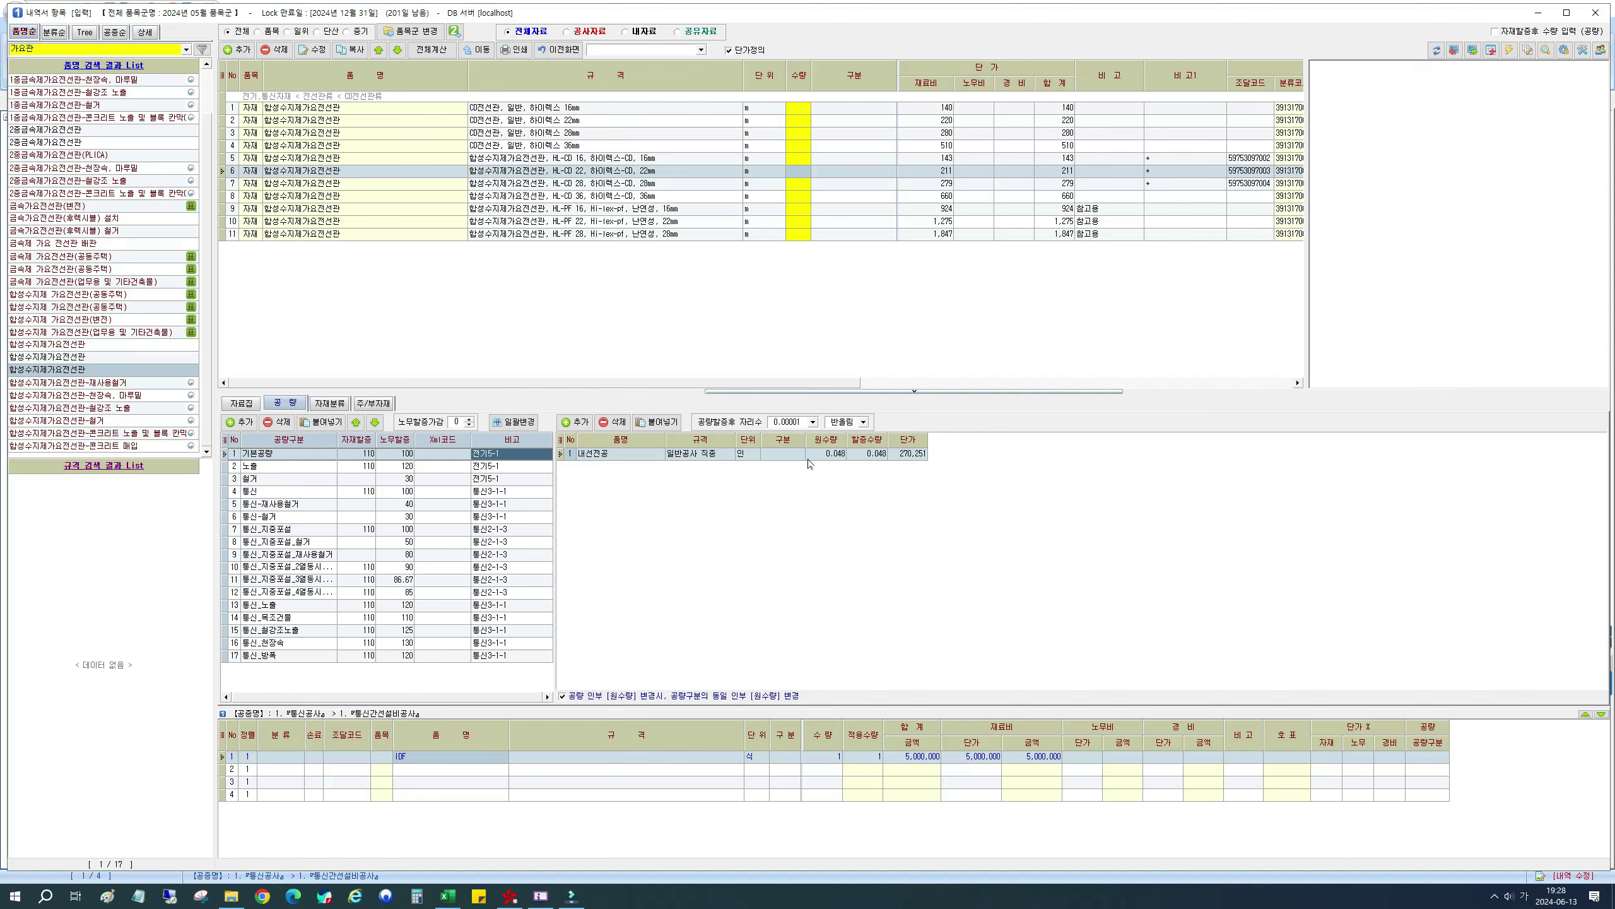
# Step: Check how the labor quantities differ between the 통신, 통신-재사용철거, 통신-철거 and 기본공량 categories
pyautogui.click(332, 495)
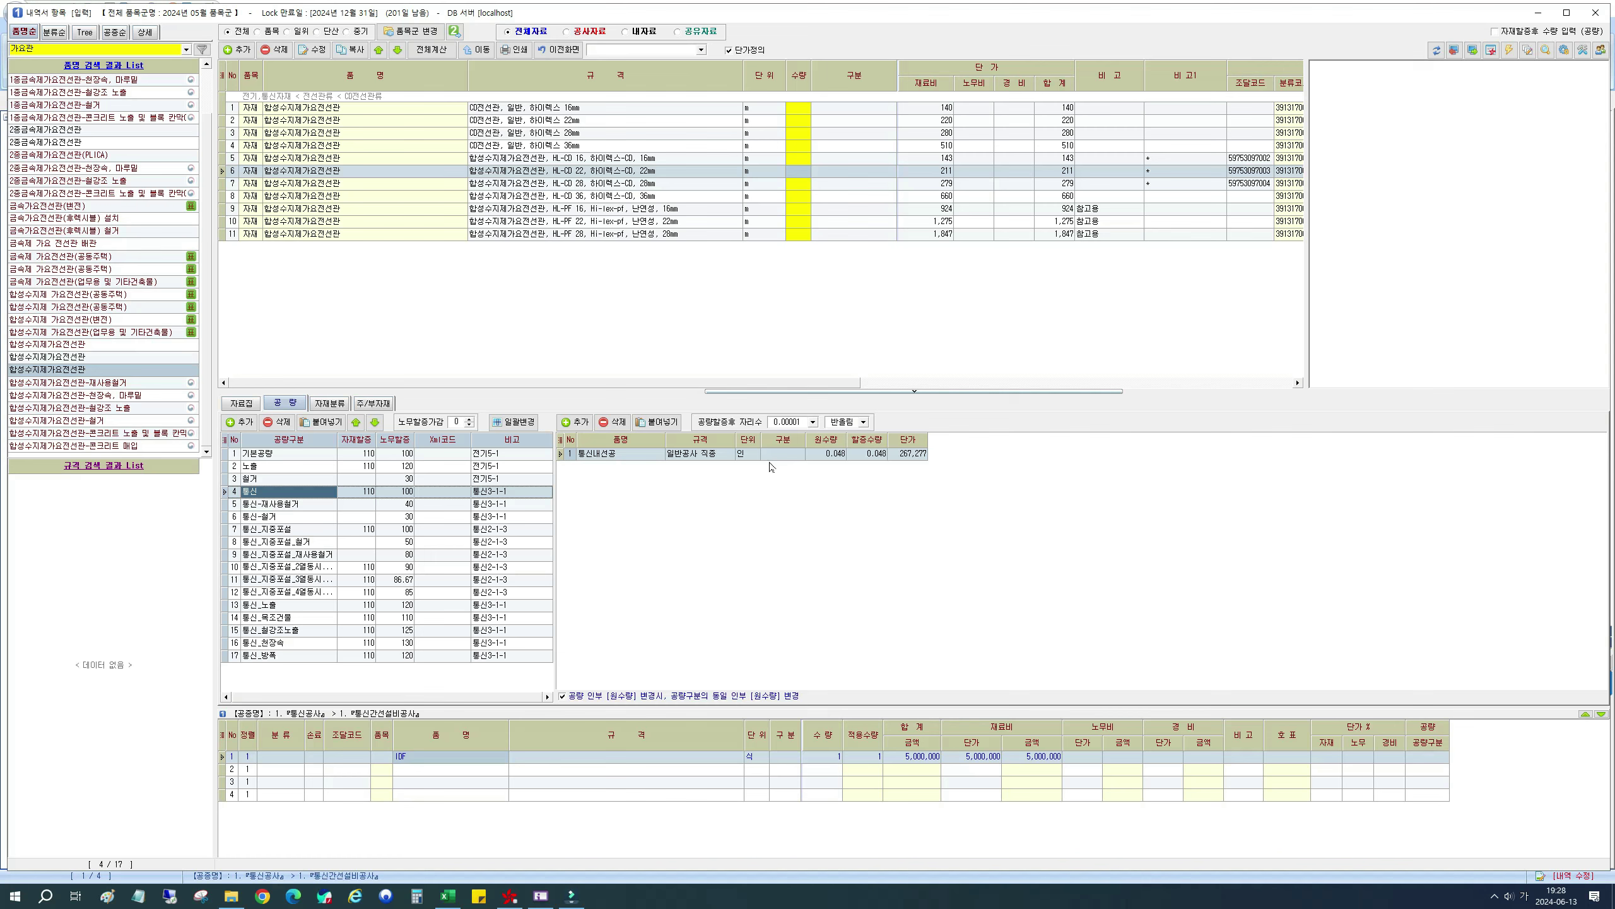
pyautogui.click(316, 506)
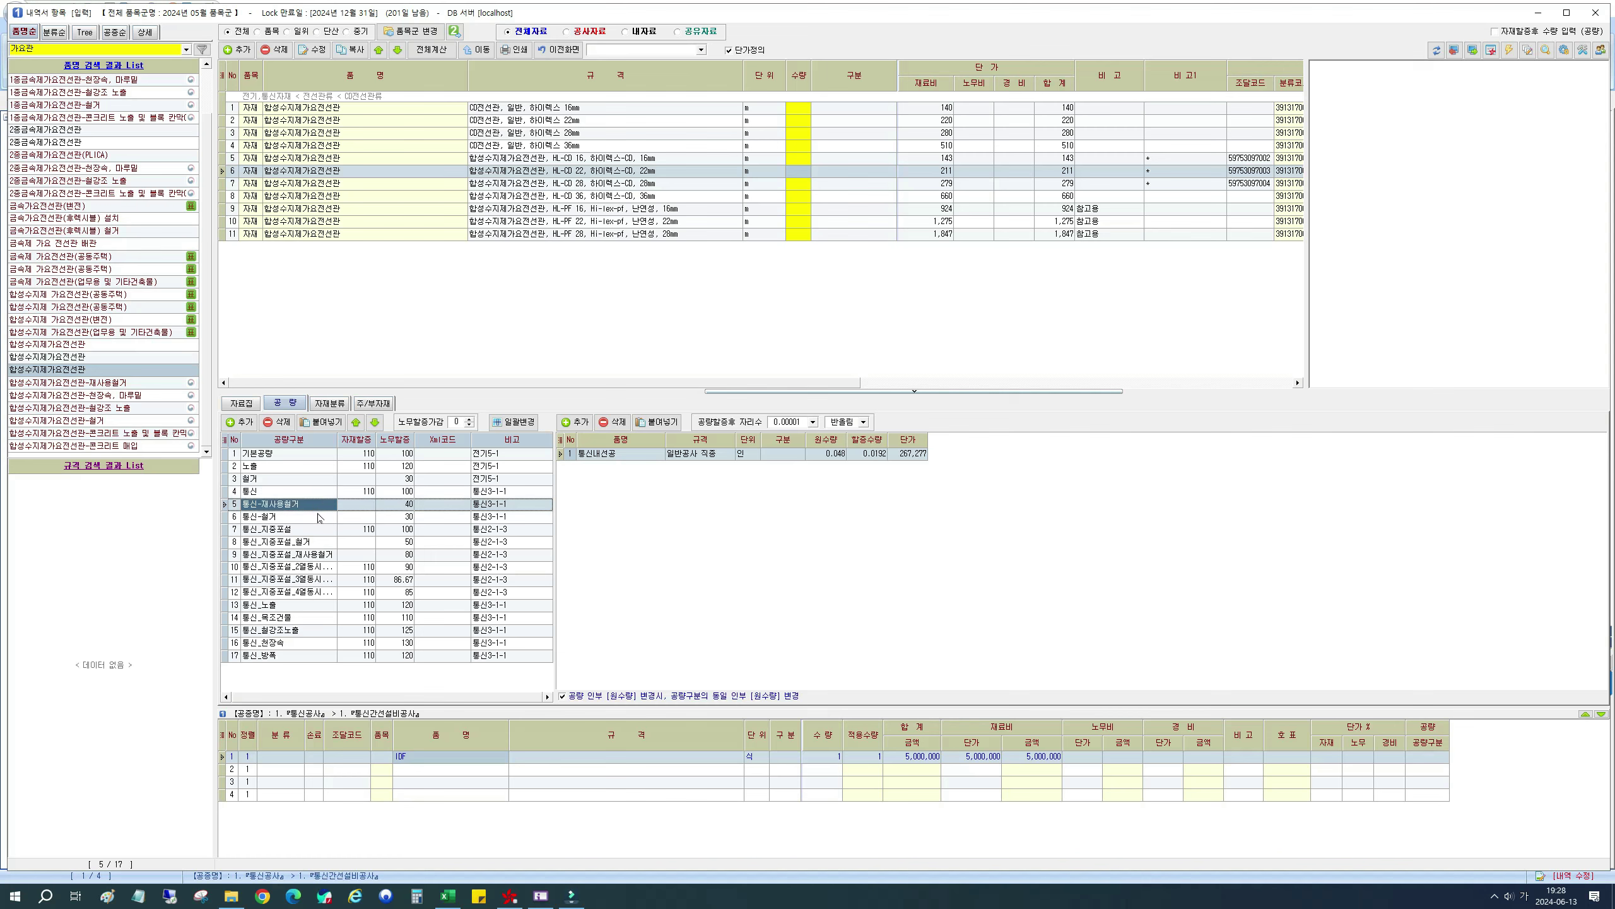
pyautogui.click(318, 517)
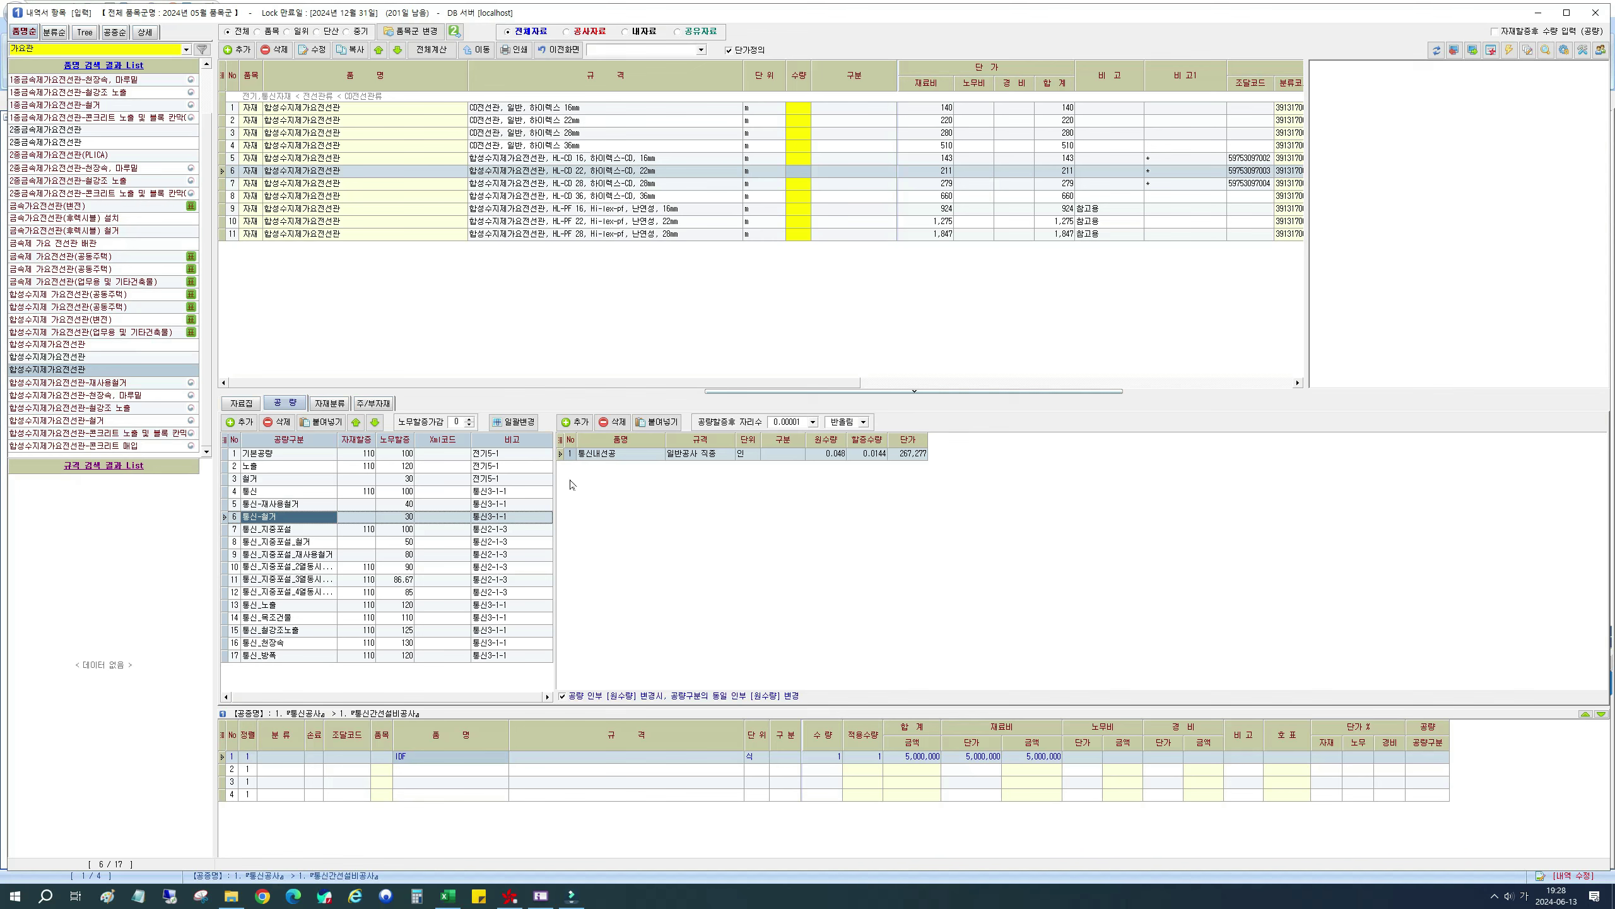
pyautogui.click(389, 455)
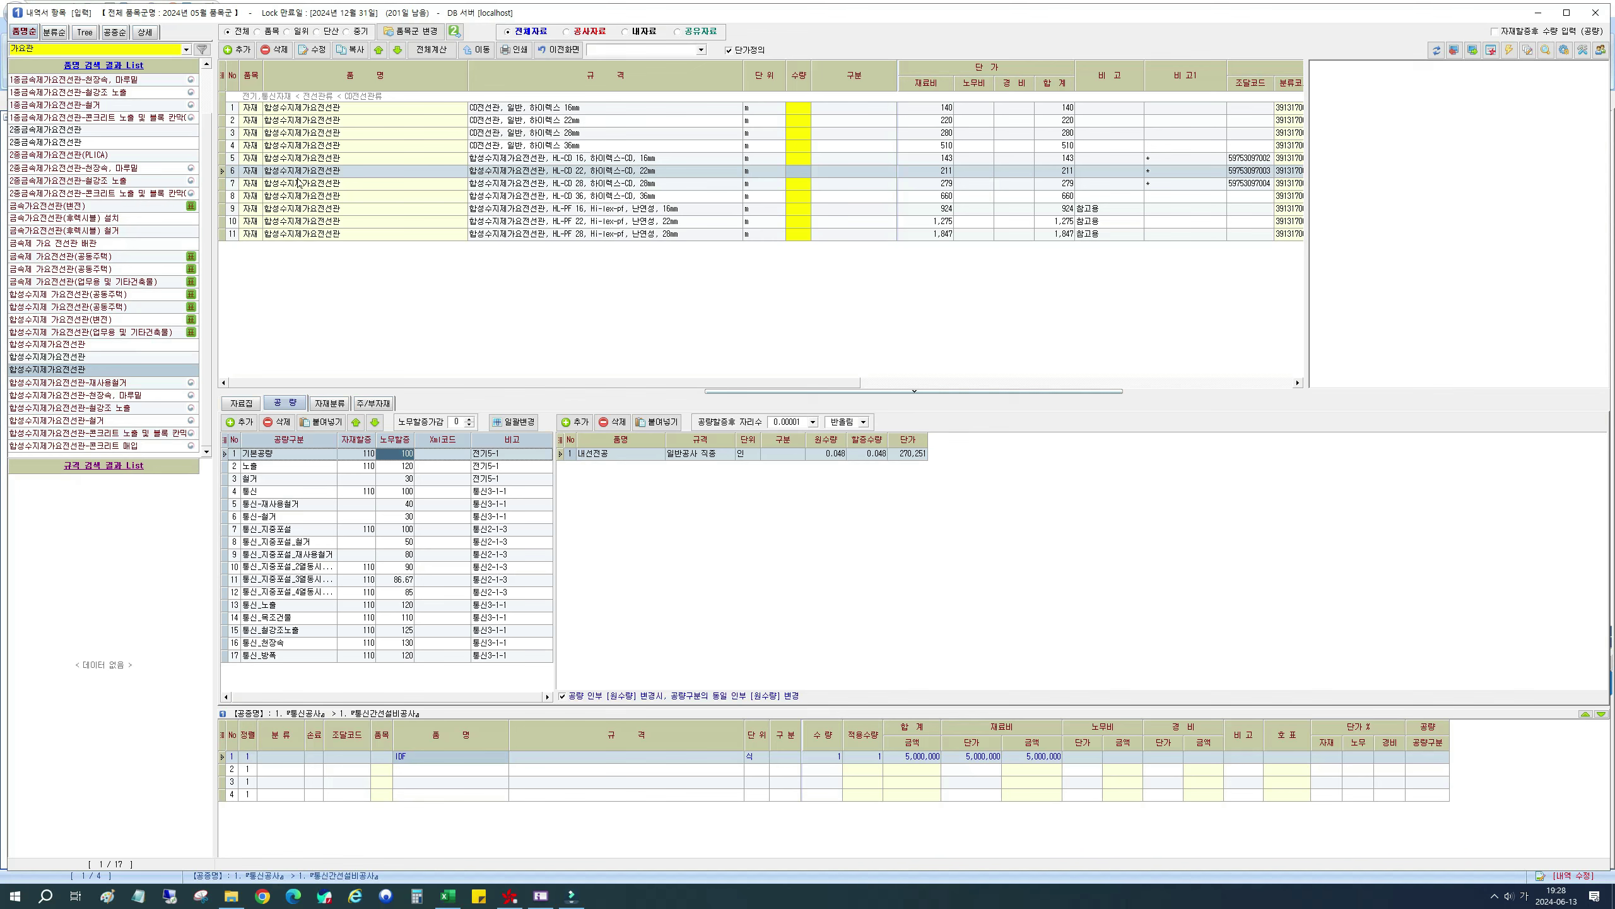
# Step: Add the HL-CD 22, 22mm conduit to the statement with the 통신 labor category and a quantity of 100
pyautogui.click(239, 493)
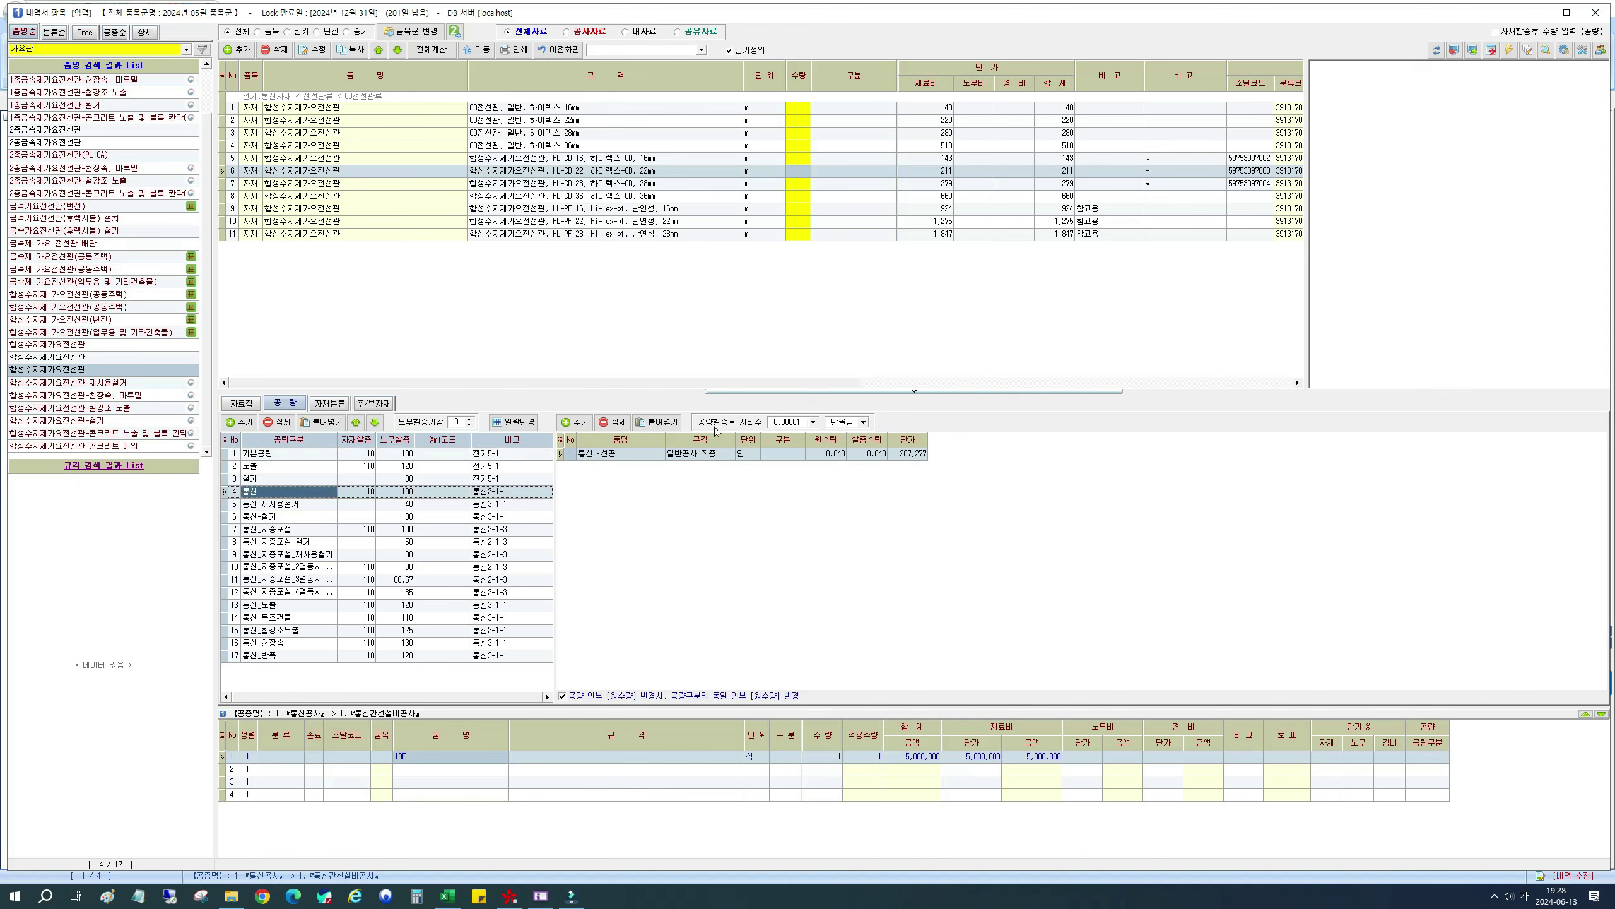
pyautogui.click(793, 173)
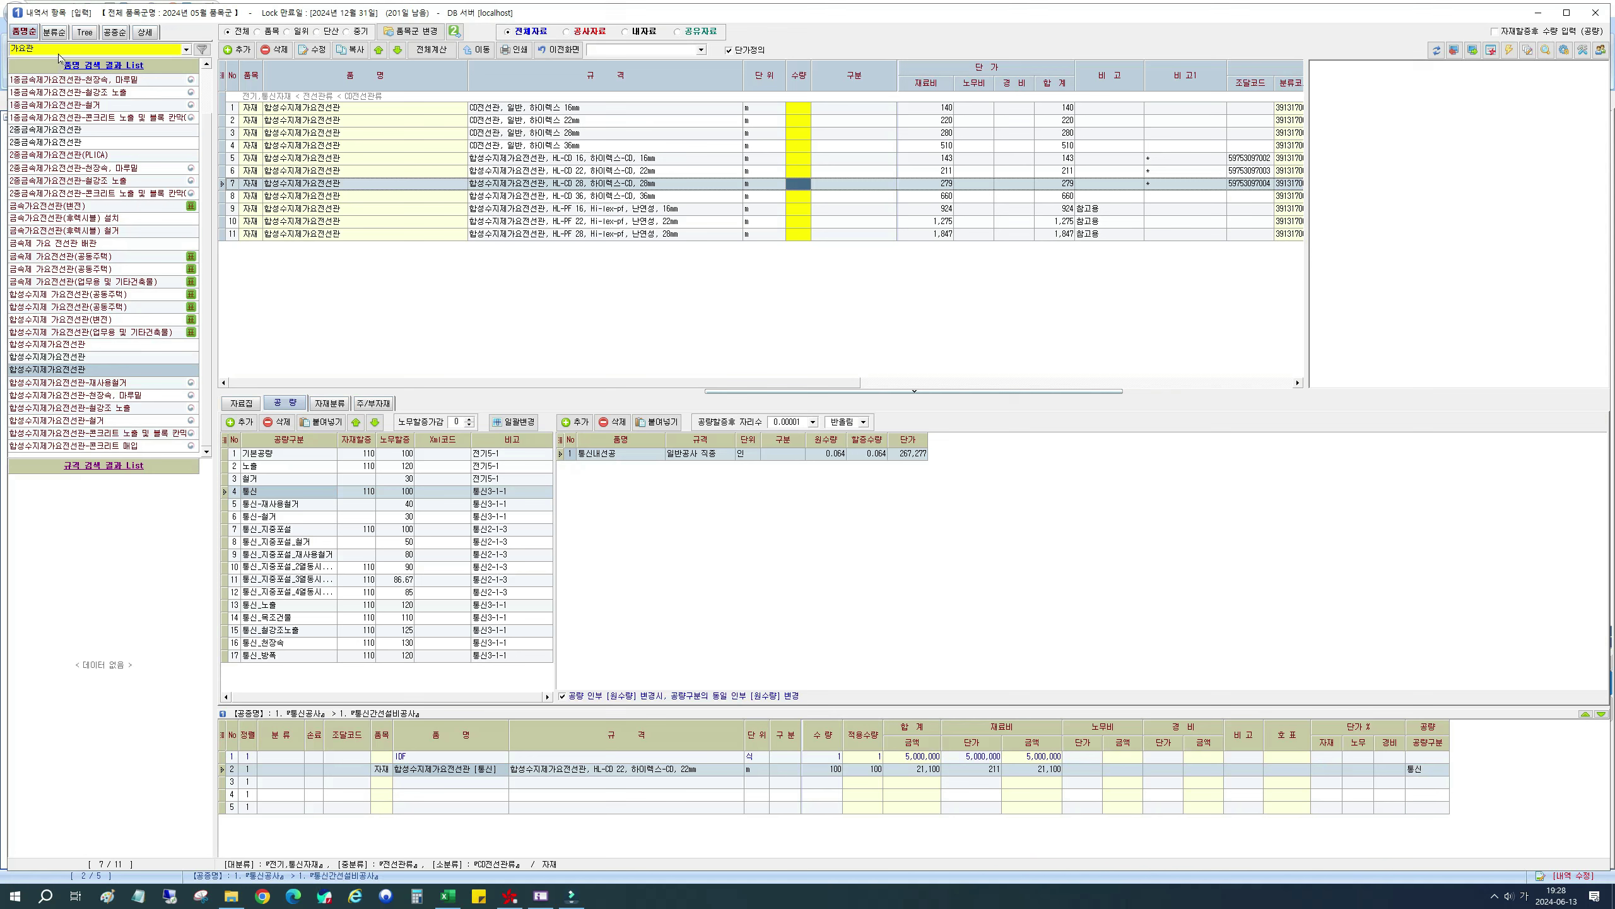
# Step: Examine the material database through its classification-order (분류순) and Tree views, comparing where 합성수지제가요전선관 sits in each
pyautogui.doubleClick(25, 48)
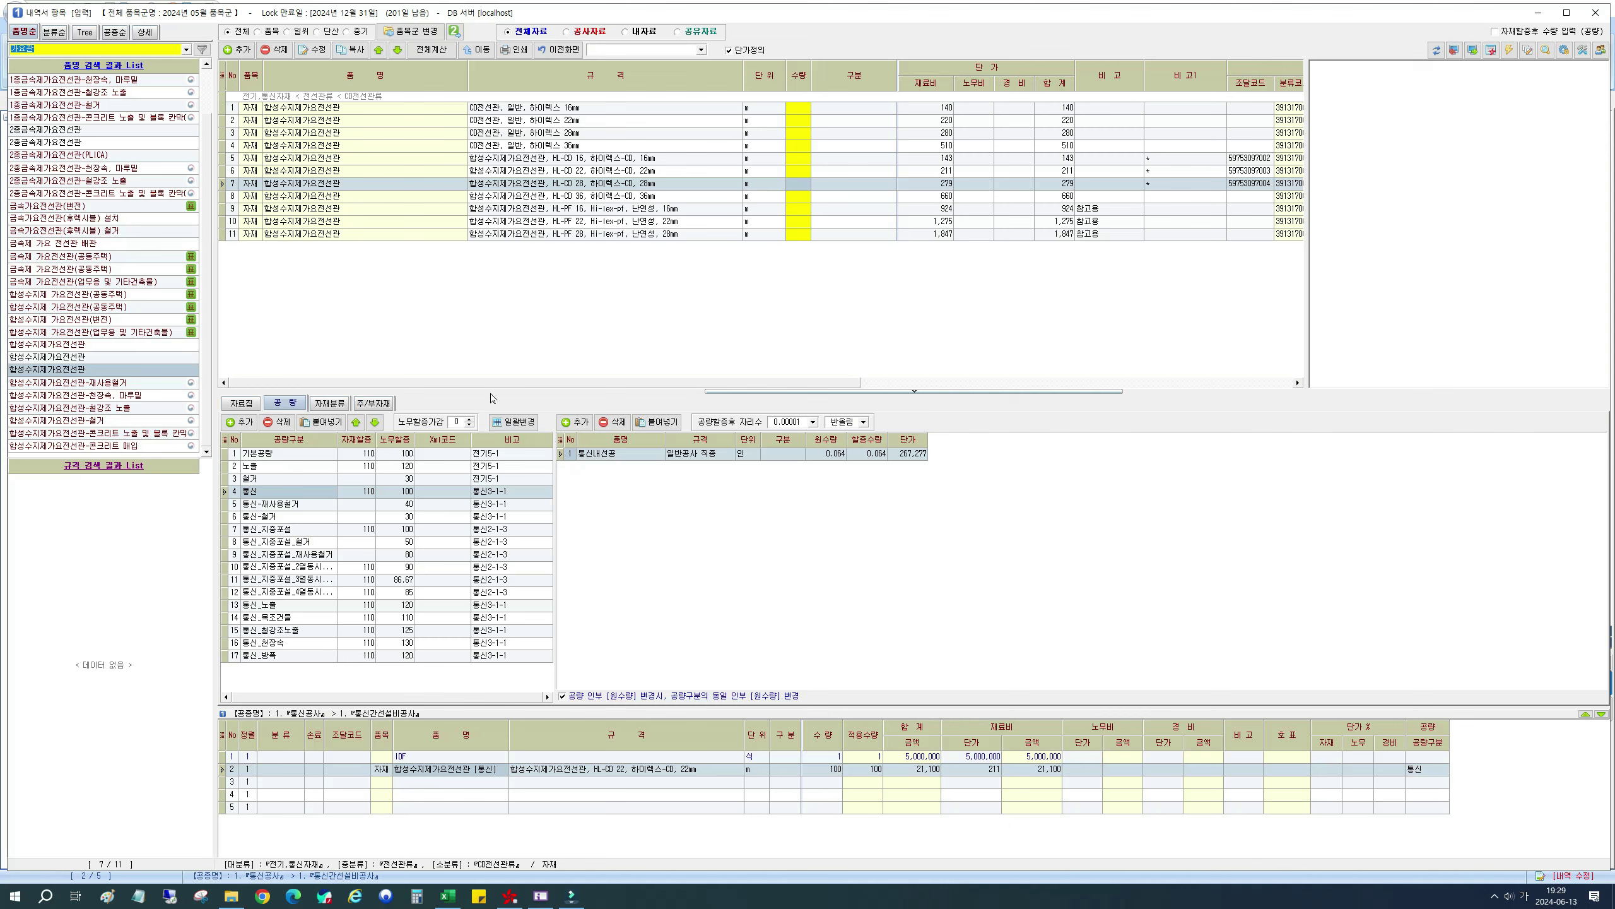
pyautogui.click(54, 33)
pyautogui.click(83, 32)
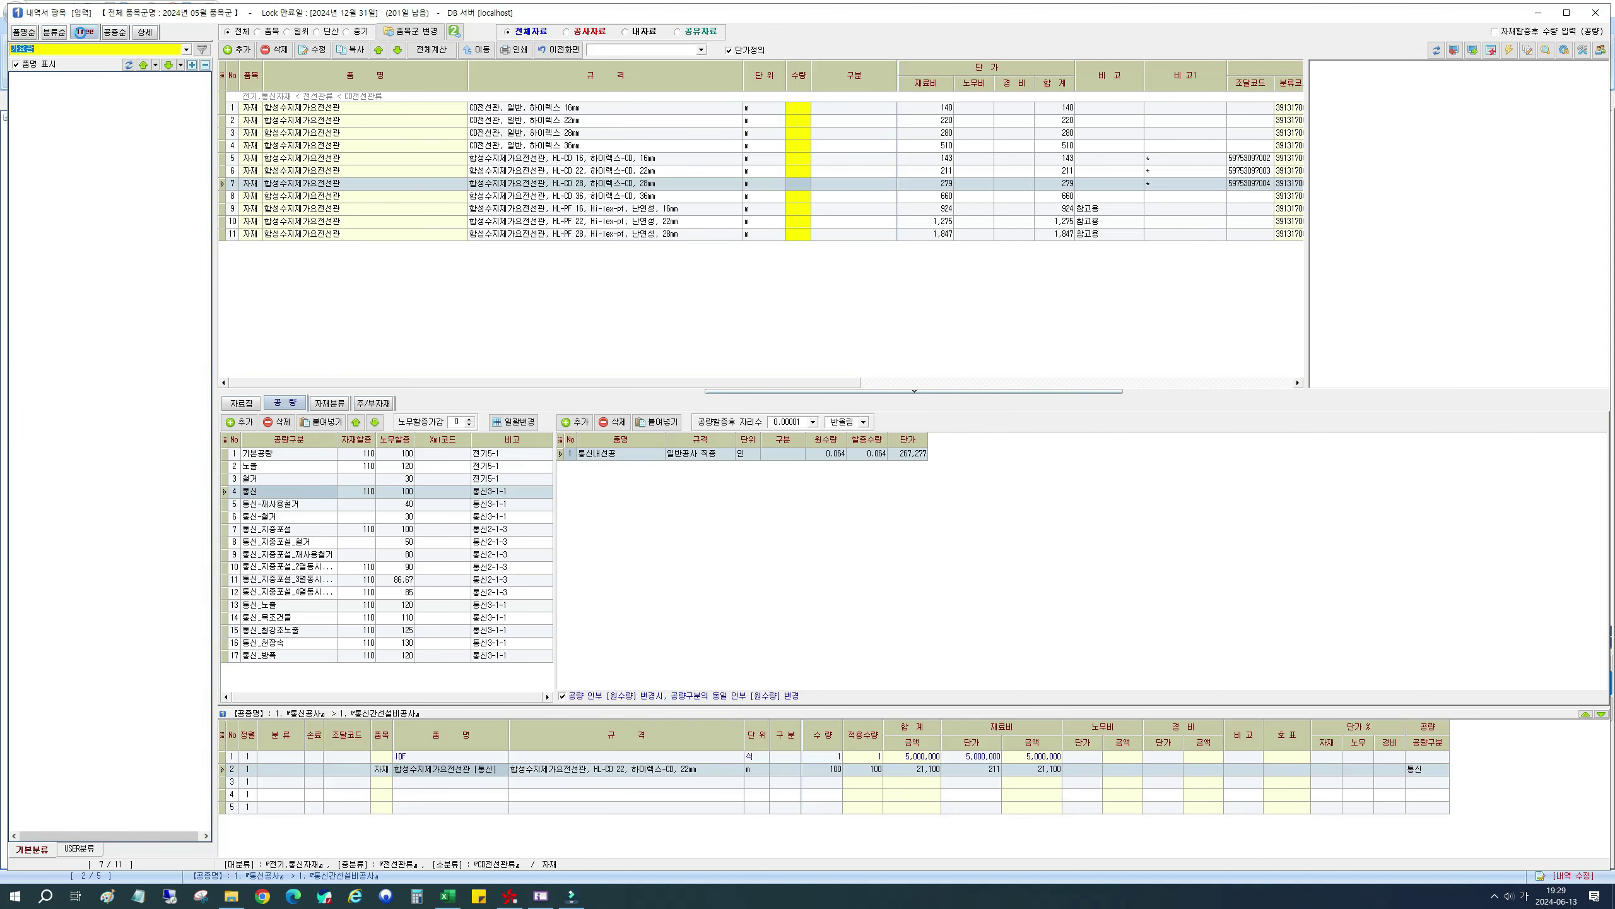
pyautogui.click(51, 33)
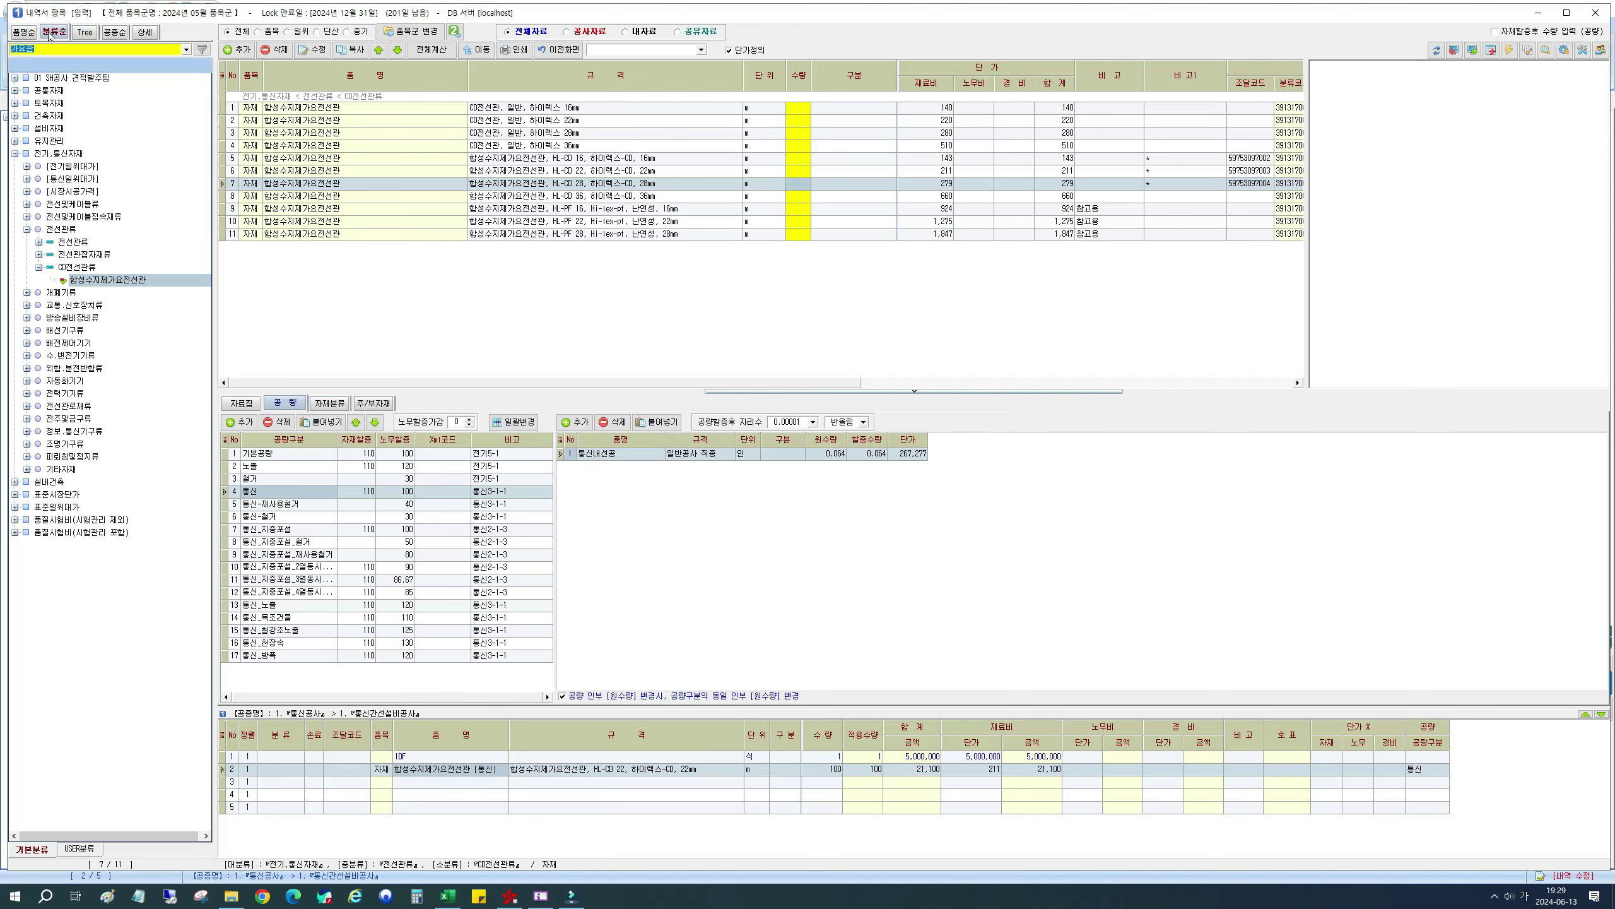
pyautogui.click(85, 32)
pyautogui.click(54, 35)
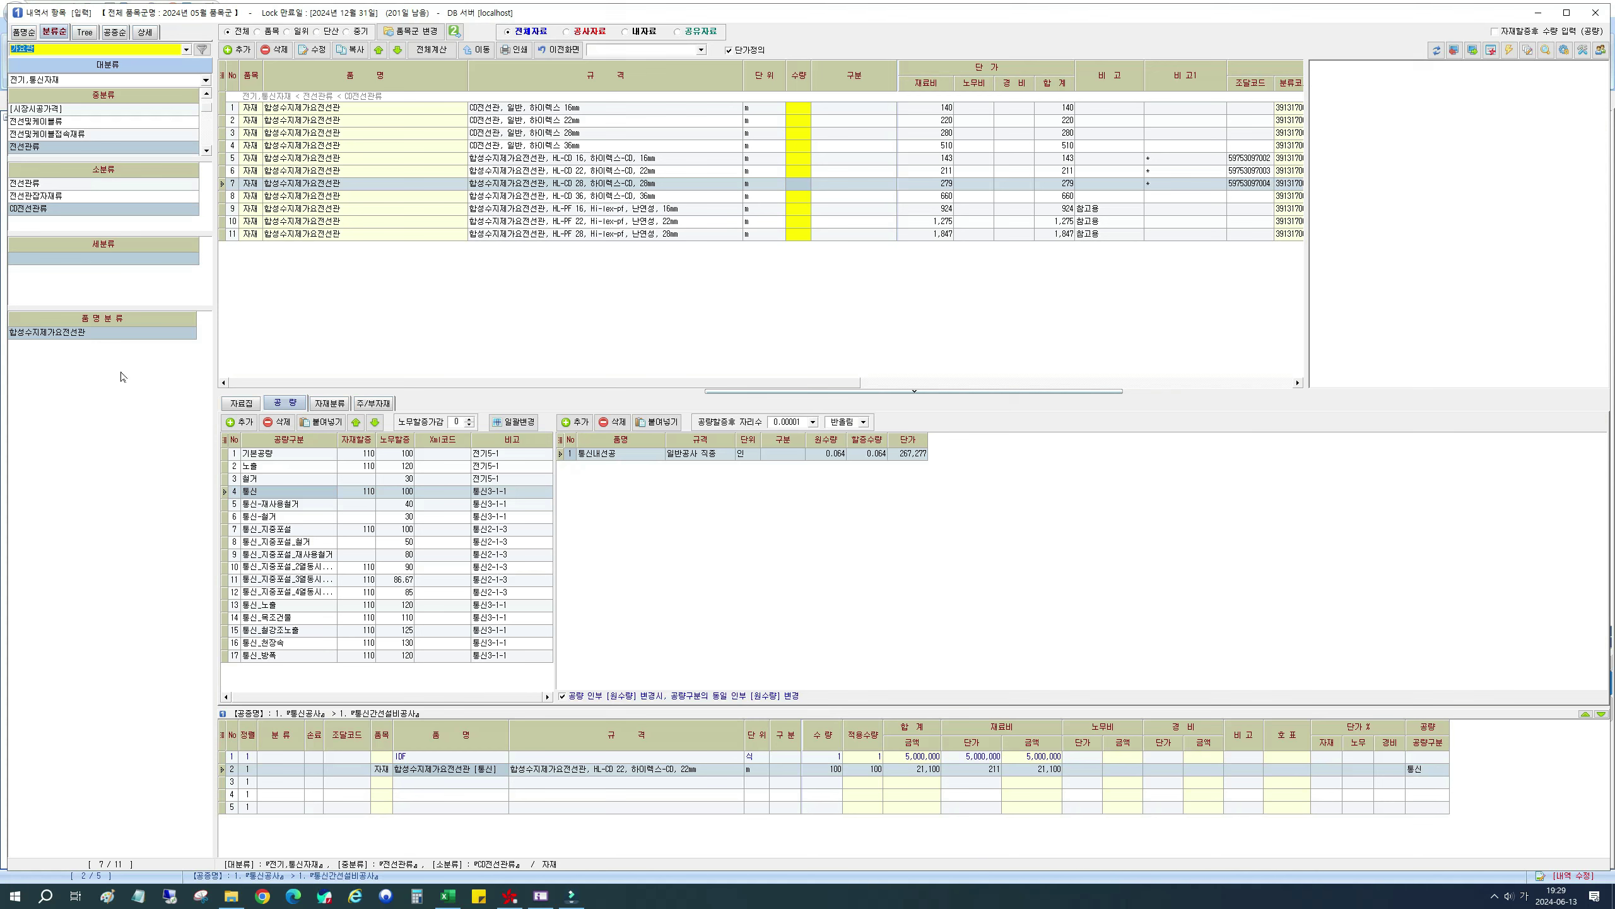
pyautogui.click(91, 34)
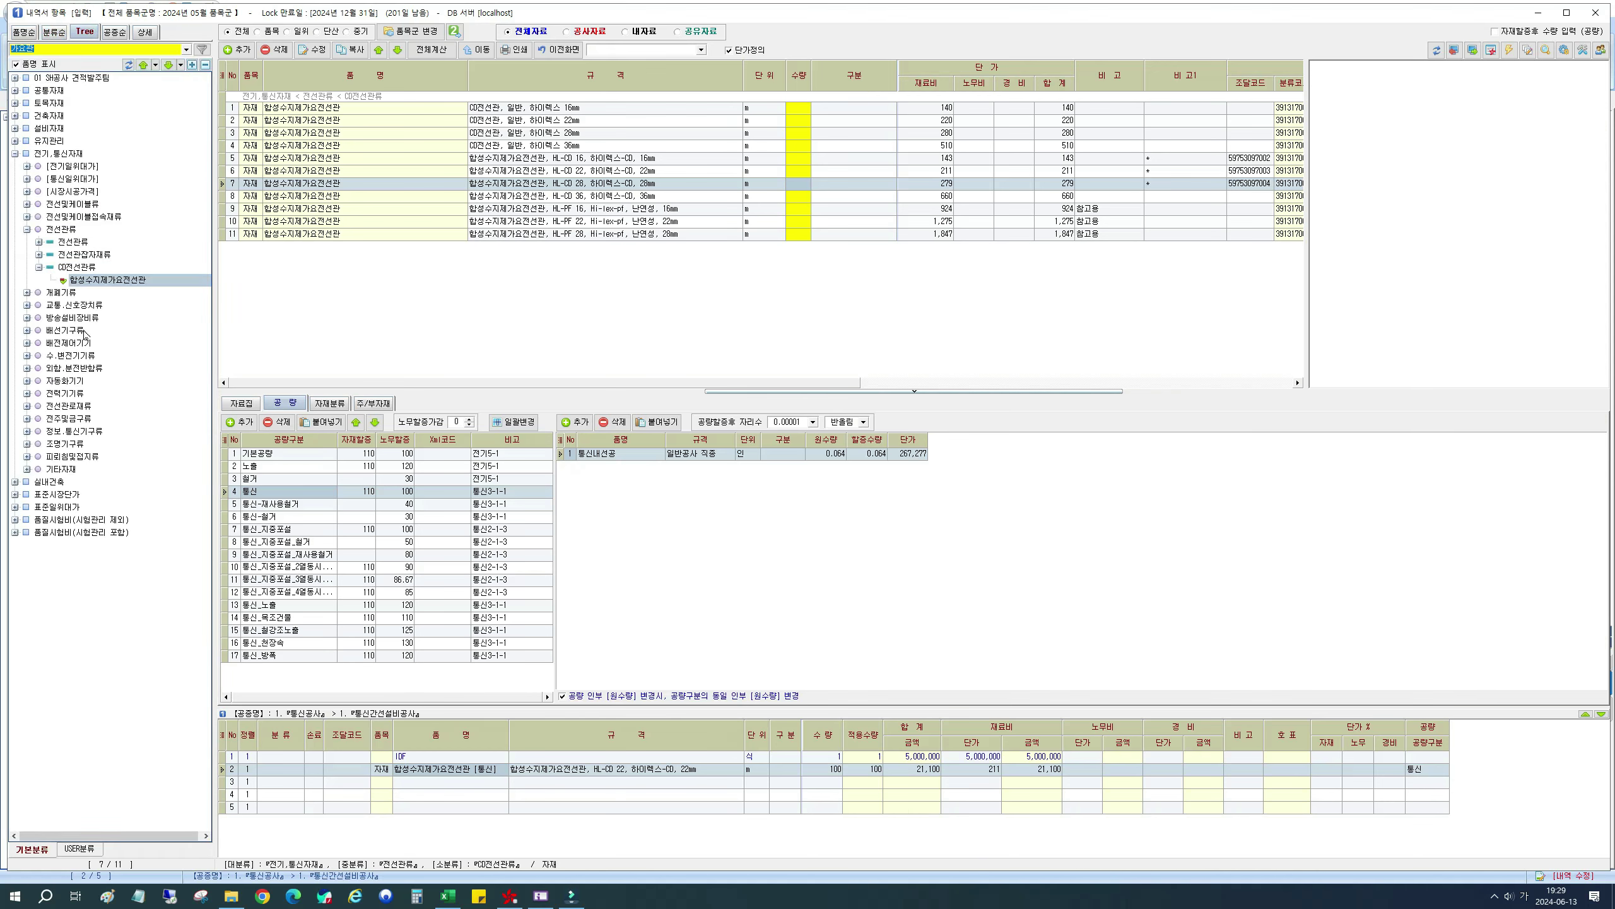
pyautogui.click(55, 33)
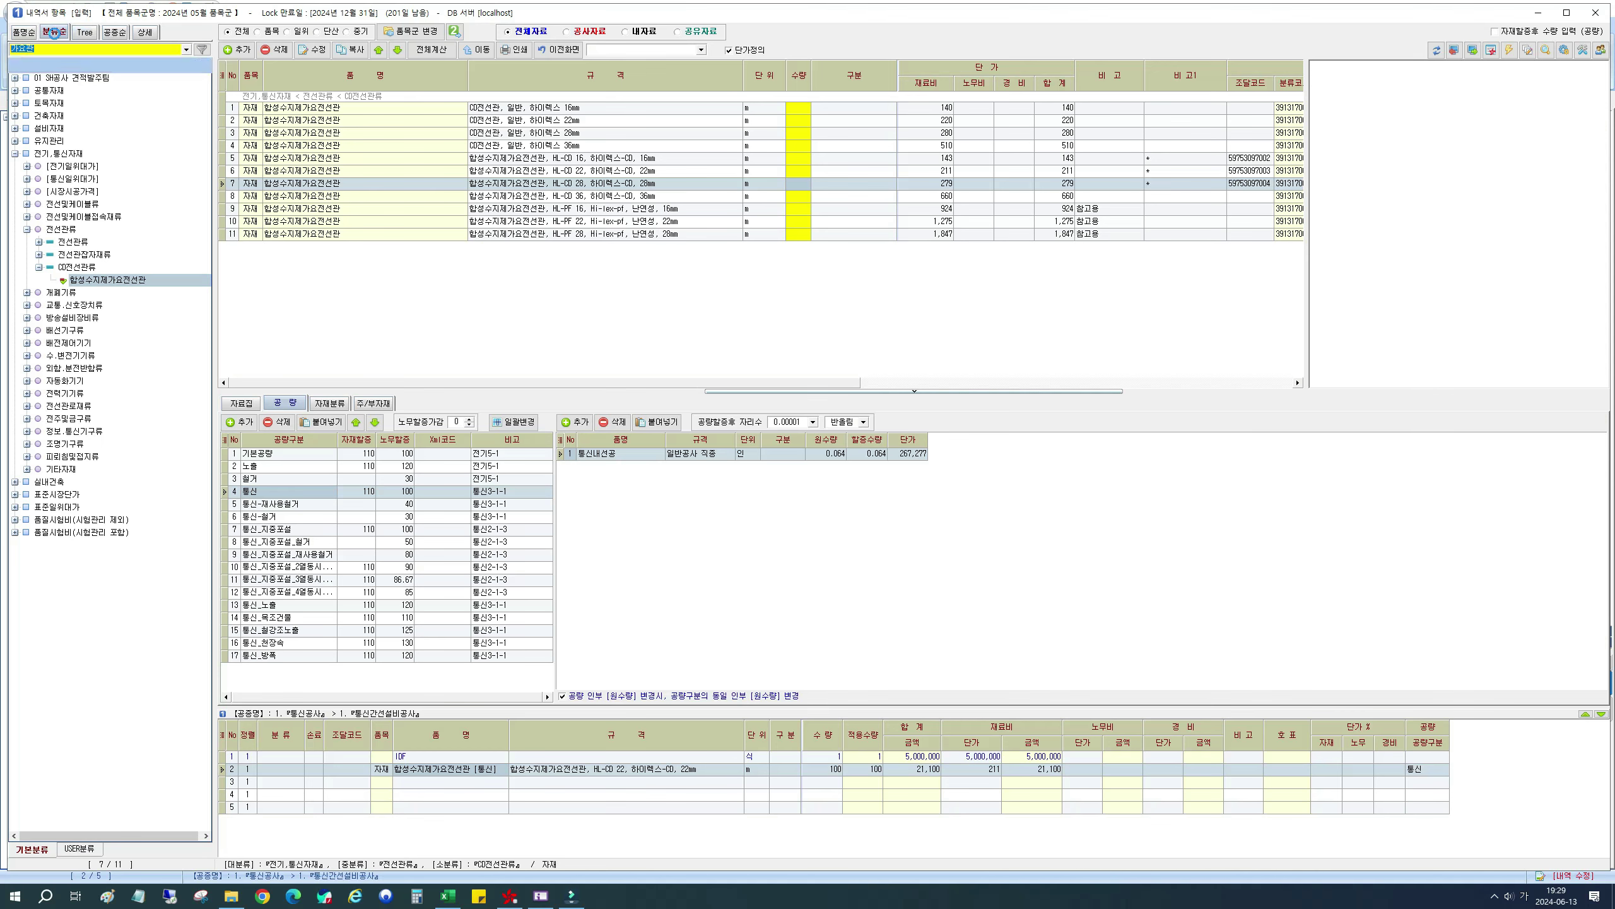
# Step: Add the 경질비닐전선관 HI 28mm from the 전선관 class to the statement with the 통신 labor category and a quantity of 705
pyautogui.click(84, 32)
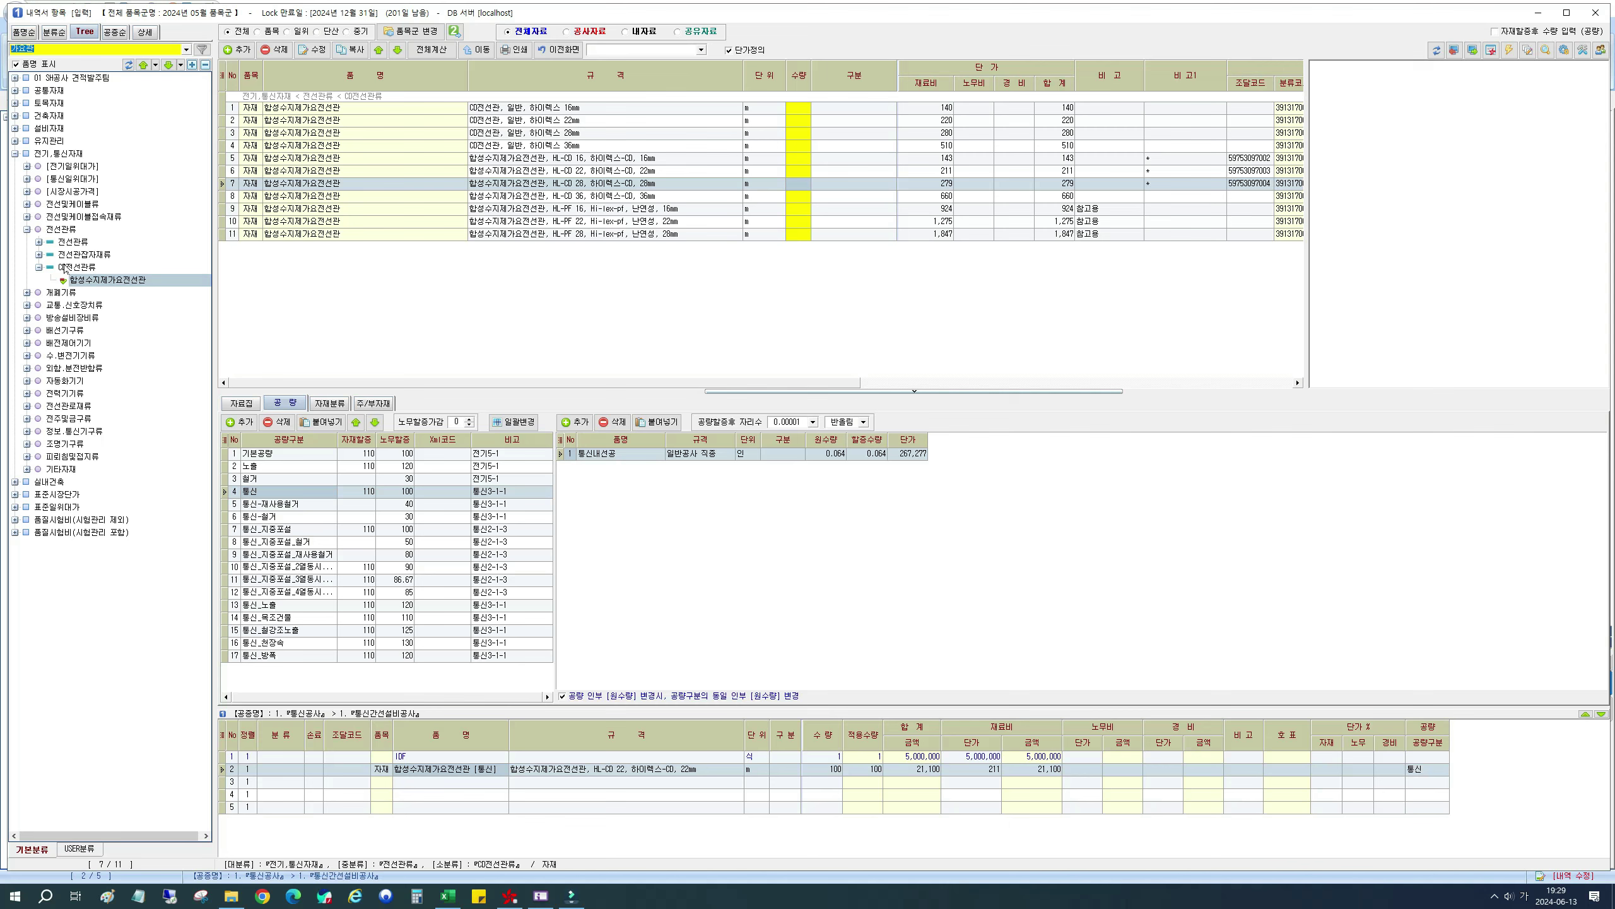
pyautogui.click(39, 242)
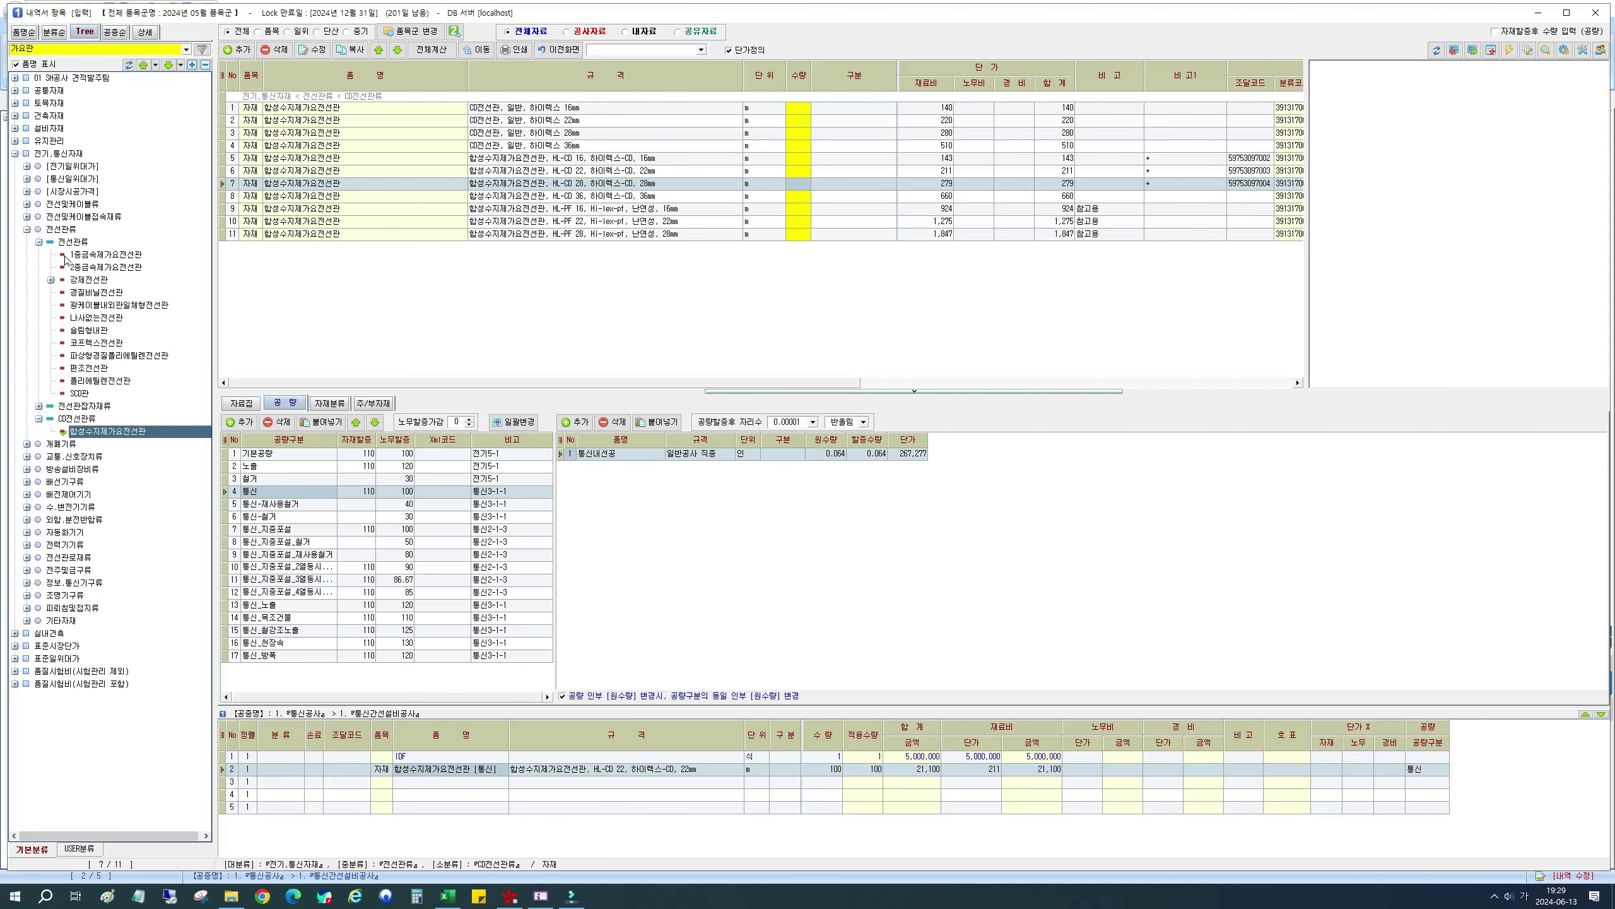
pyautogui.click(93, 293)
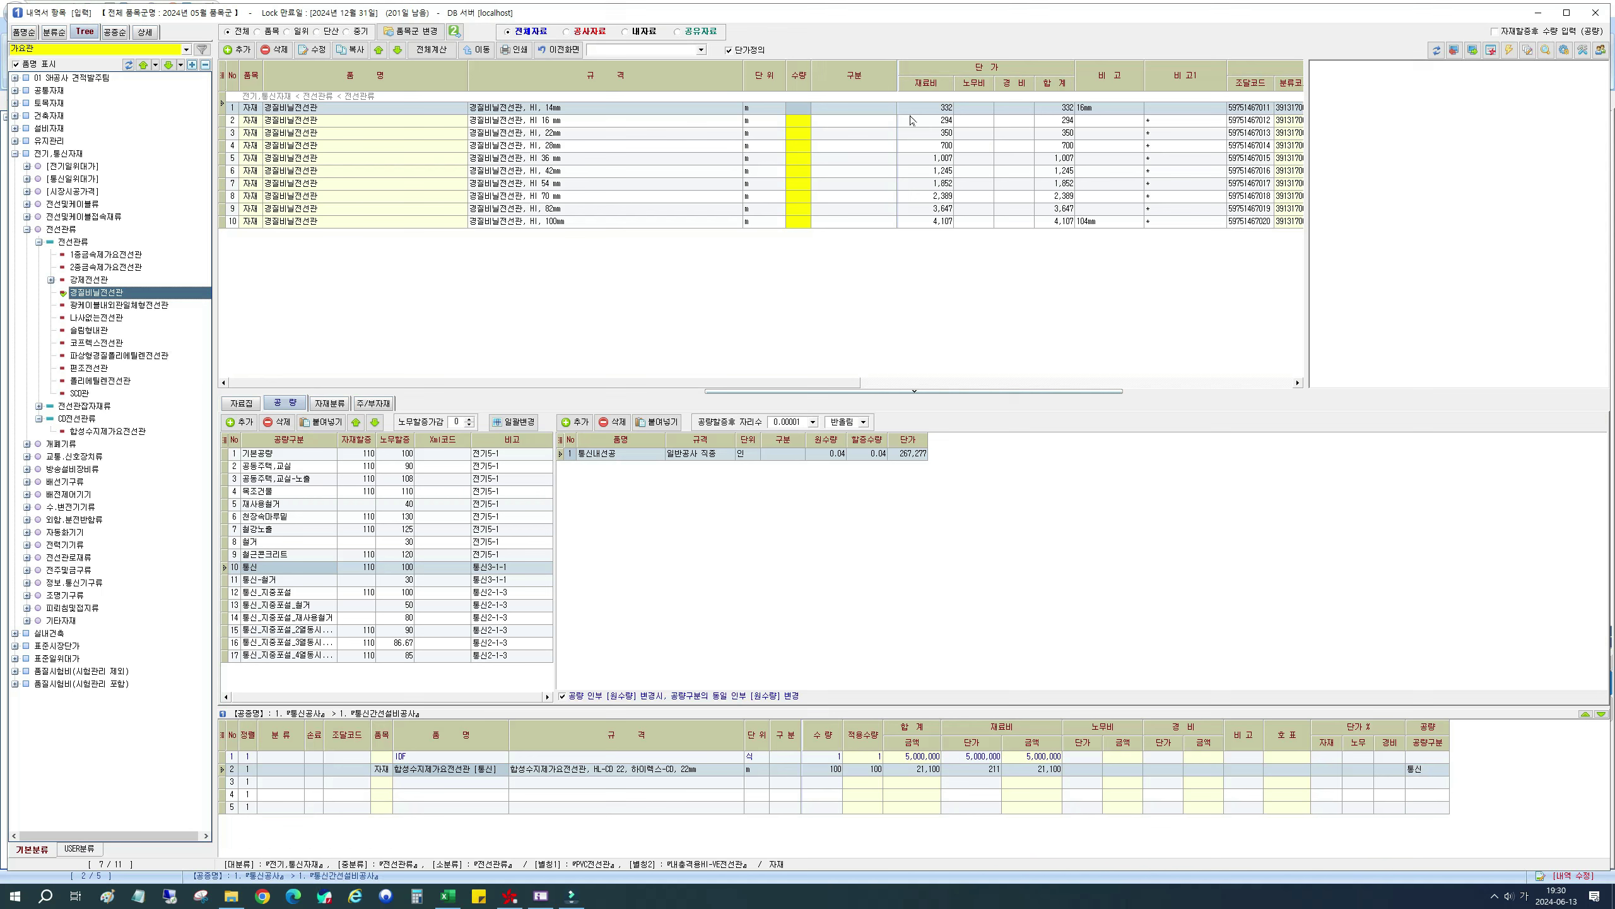
pyautogui.click(659, 146)
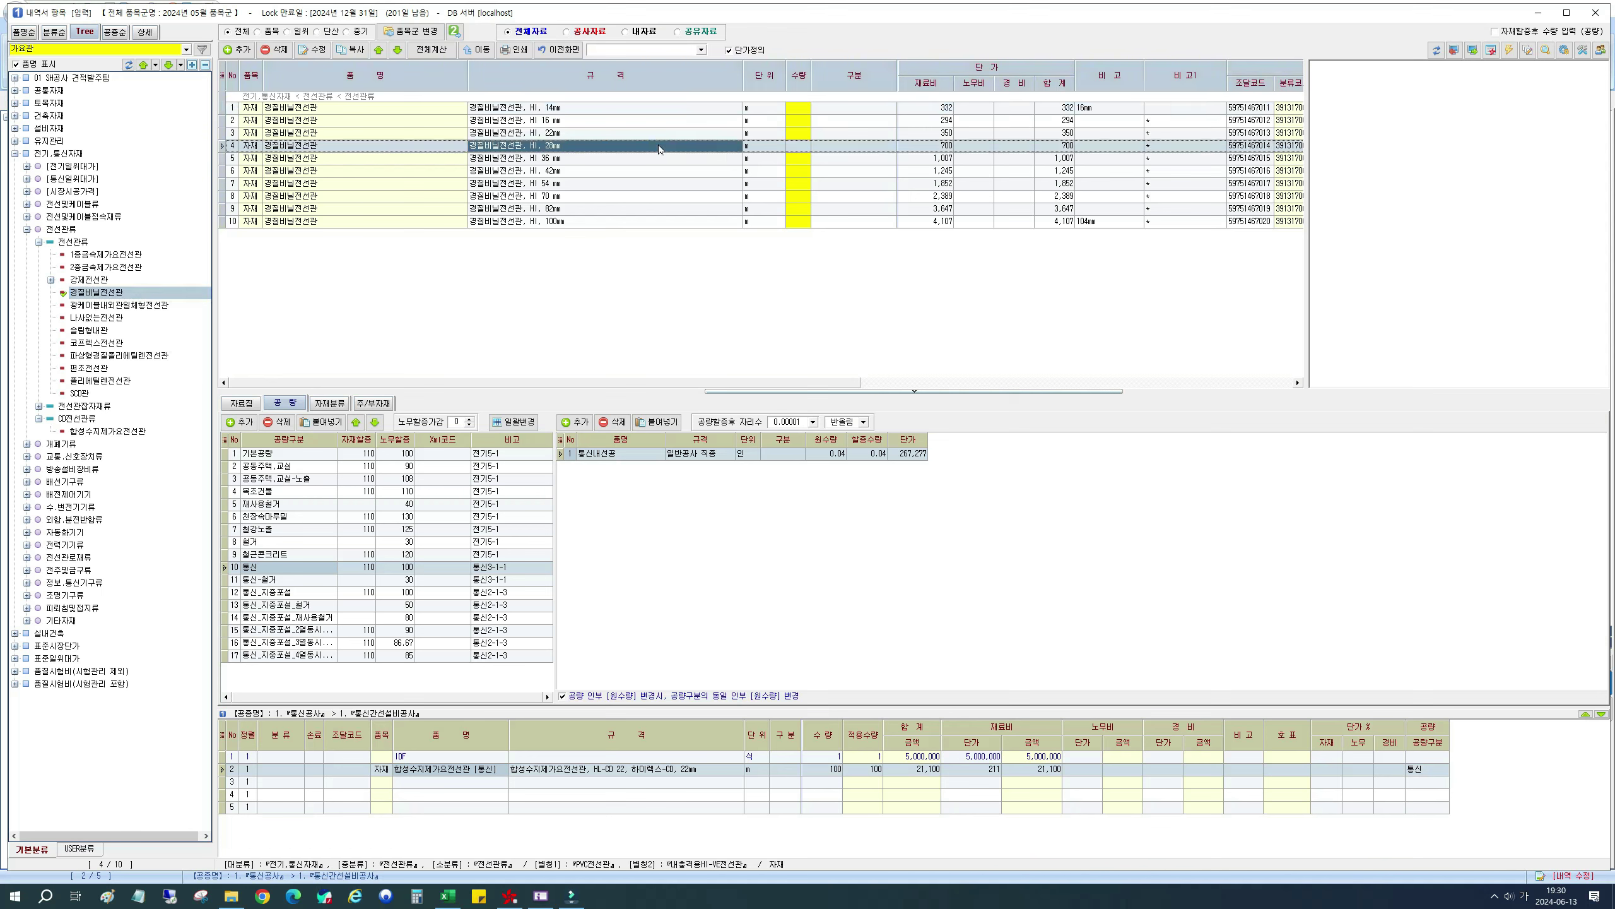
pyautogui.click(803, 150)
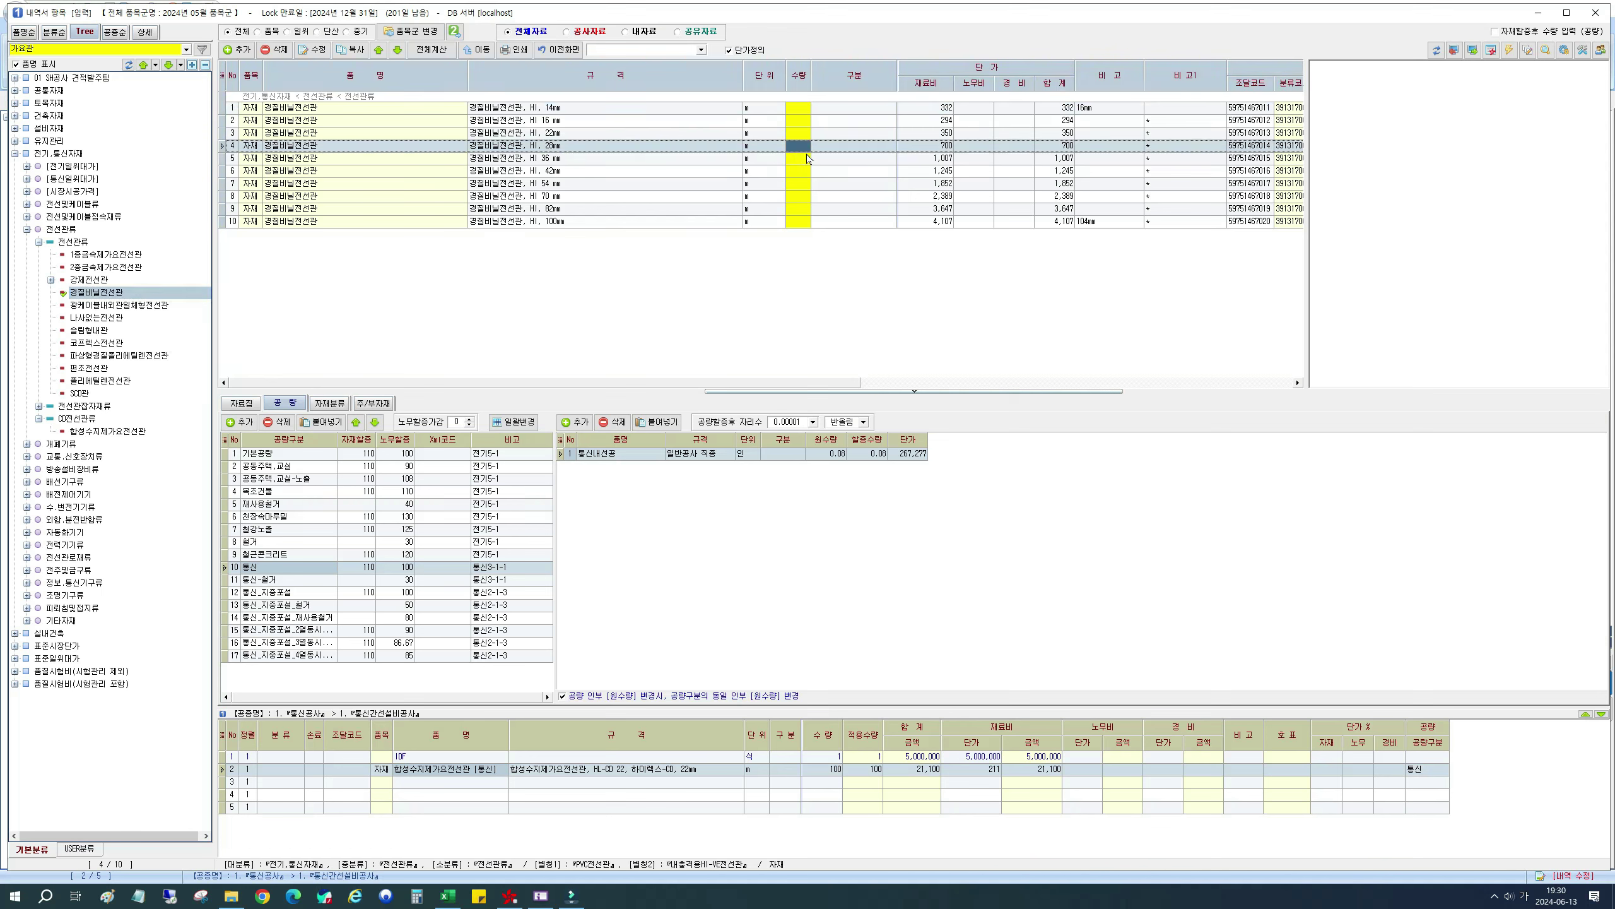
pyautogui.write('705')
pyautogui.press('Return')
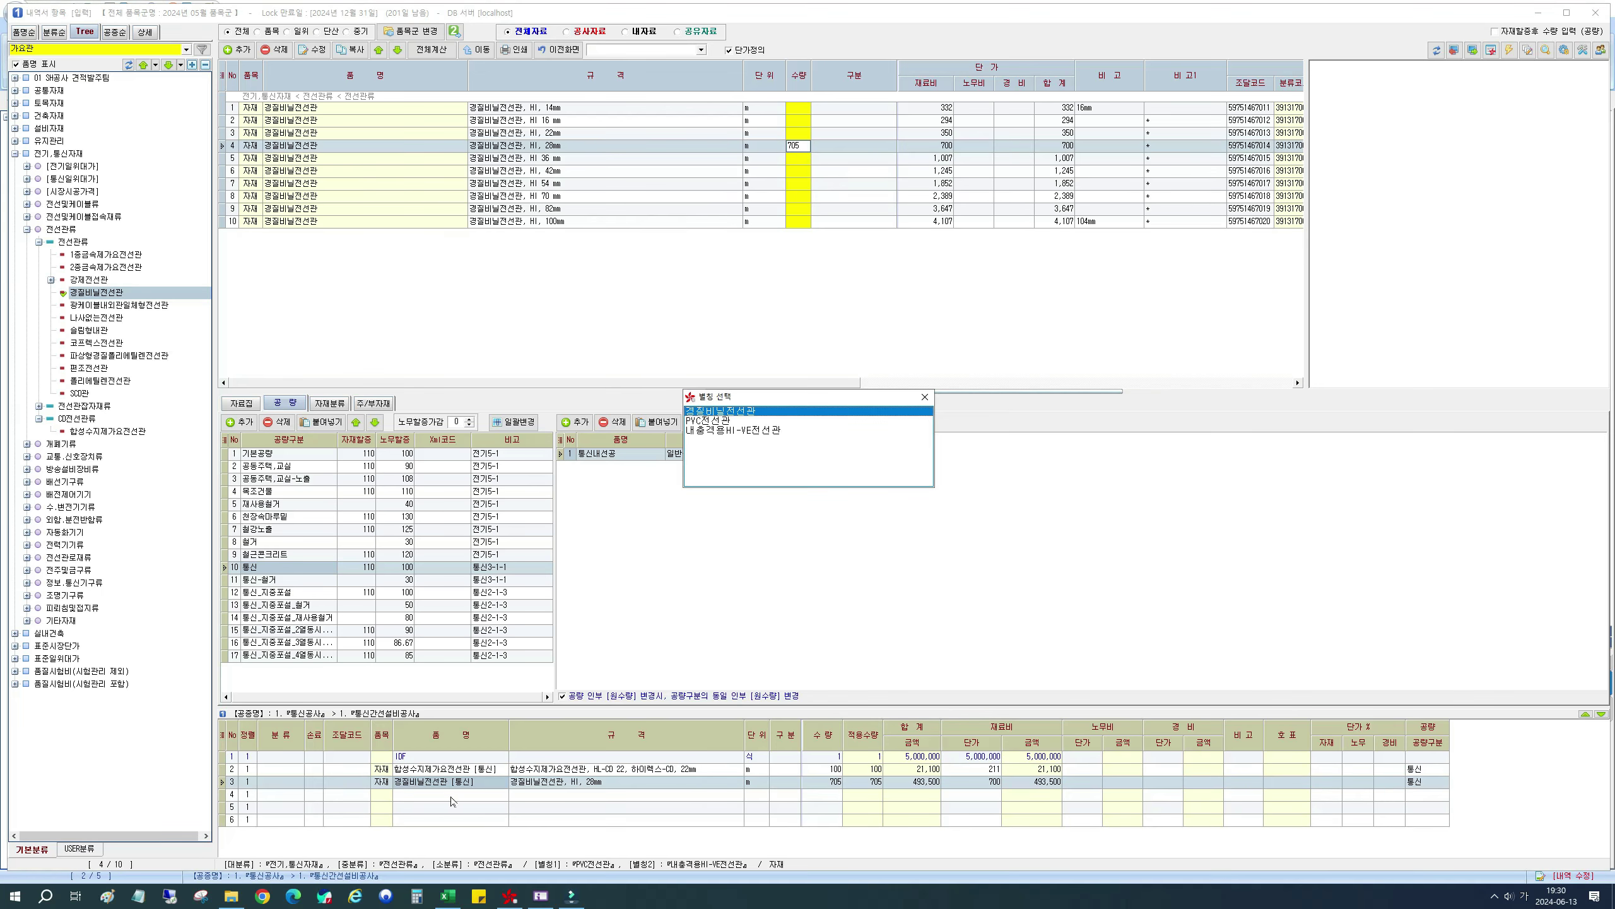
pyautogui.doubleClick(758, 420)
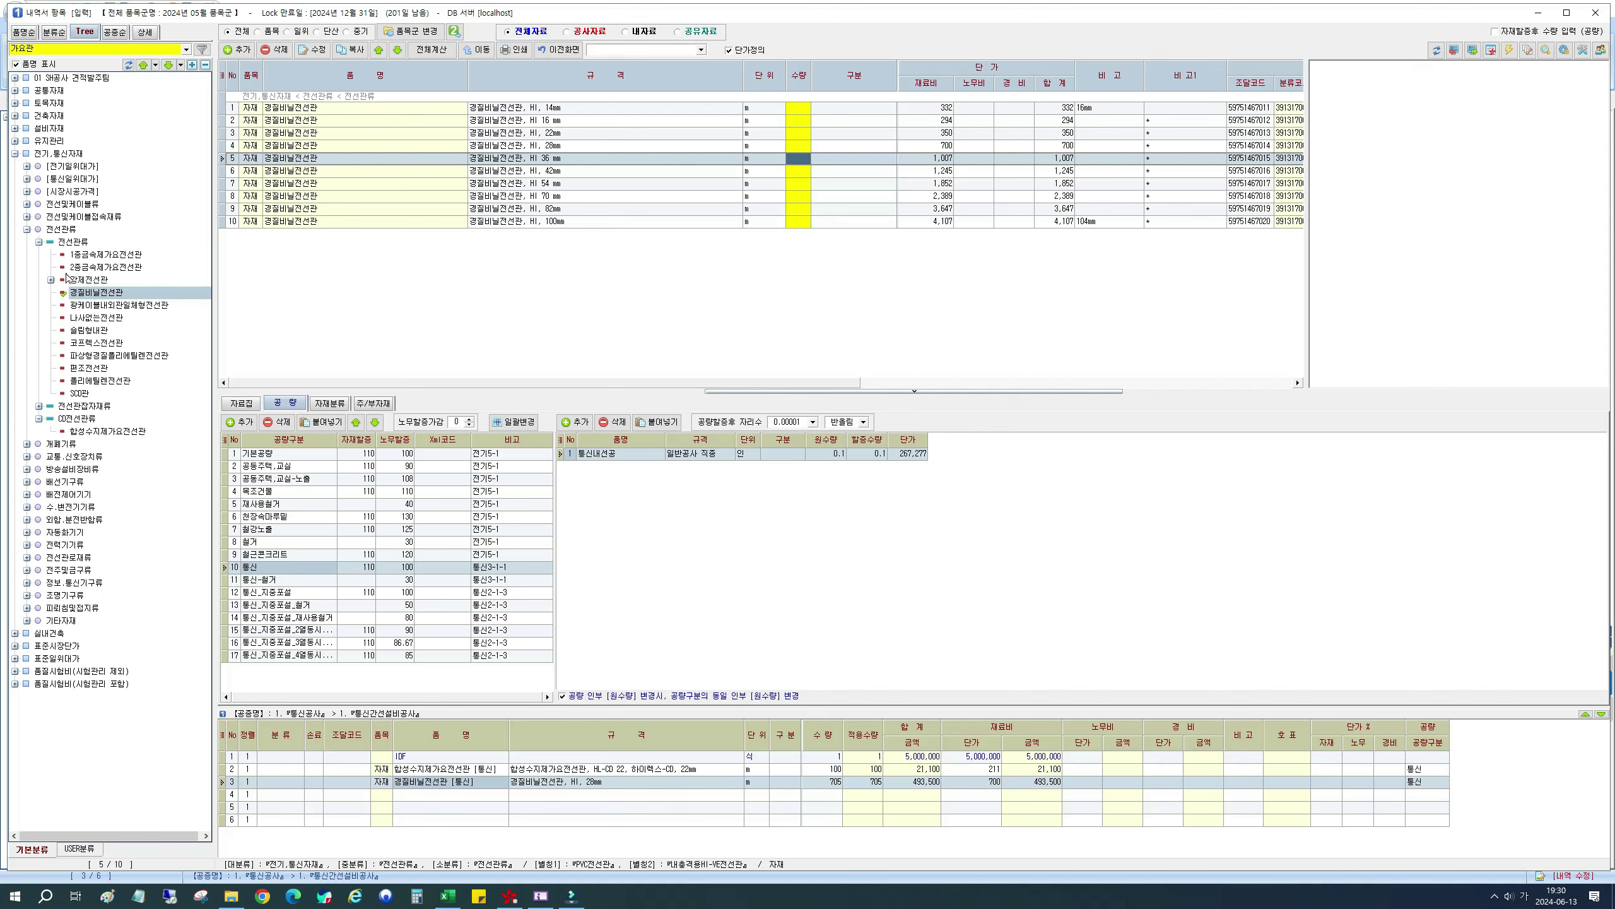
# Step: Search the database for items named 동축 and move the search results clear of the unit-price columns
pyautogui.moveTo(57, 49); pyautogui.dragTo(4, 51)
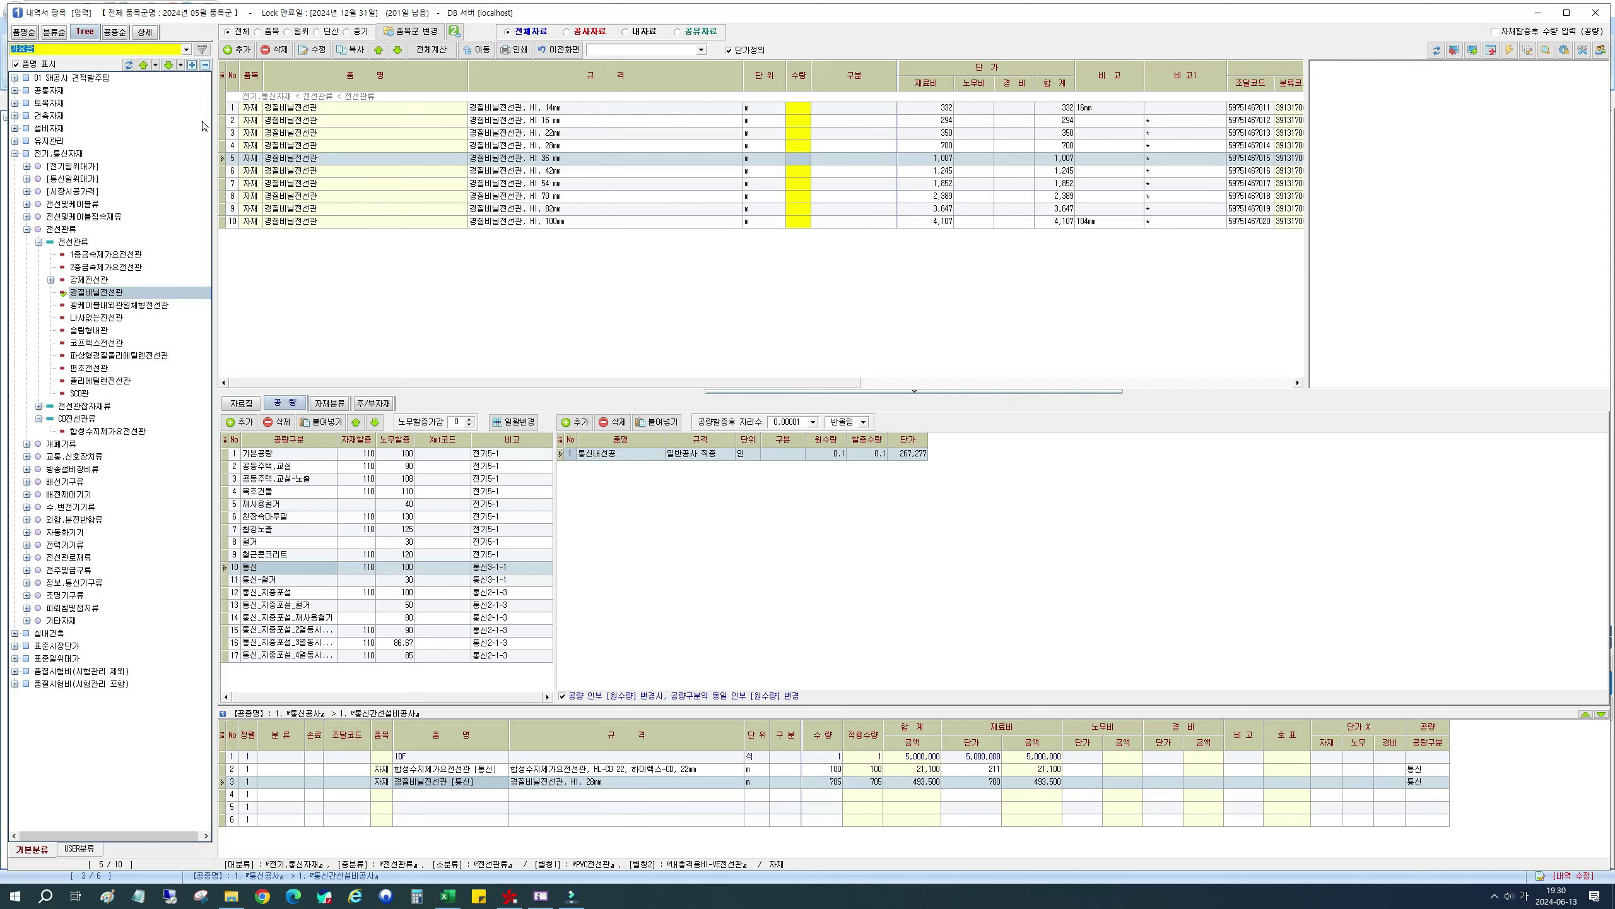
pyautogui.write('동축')
pyautogui.press('Return')
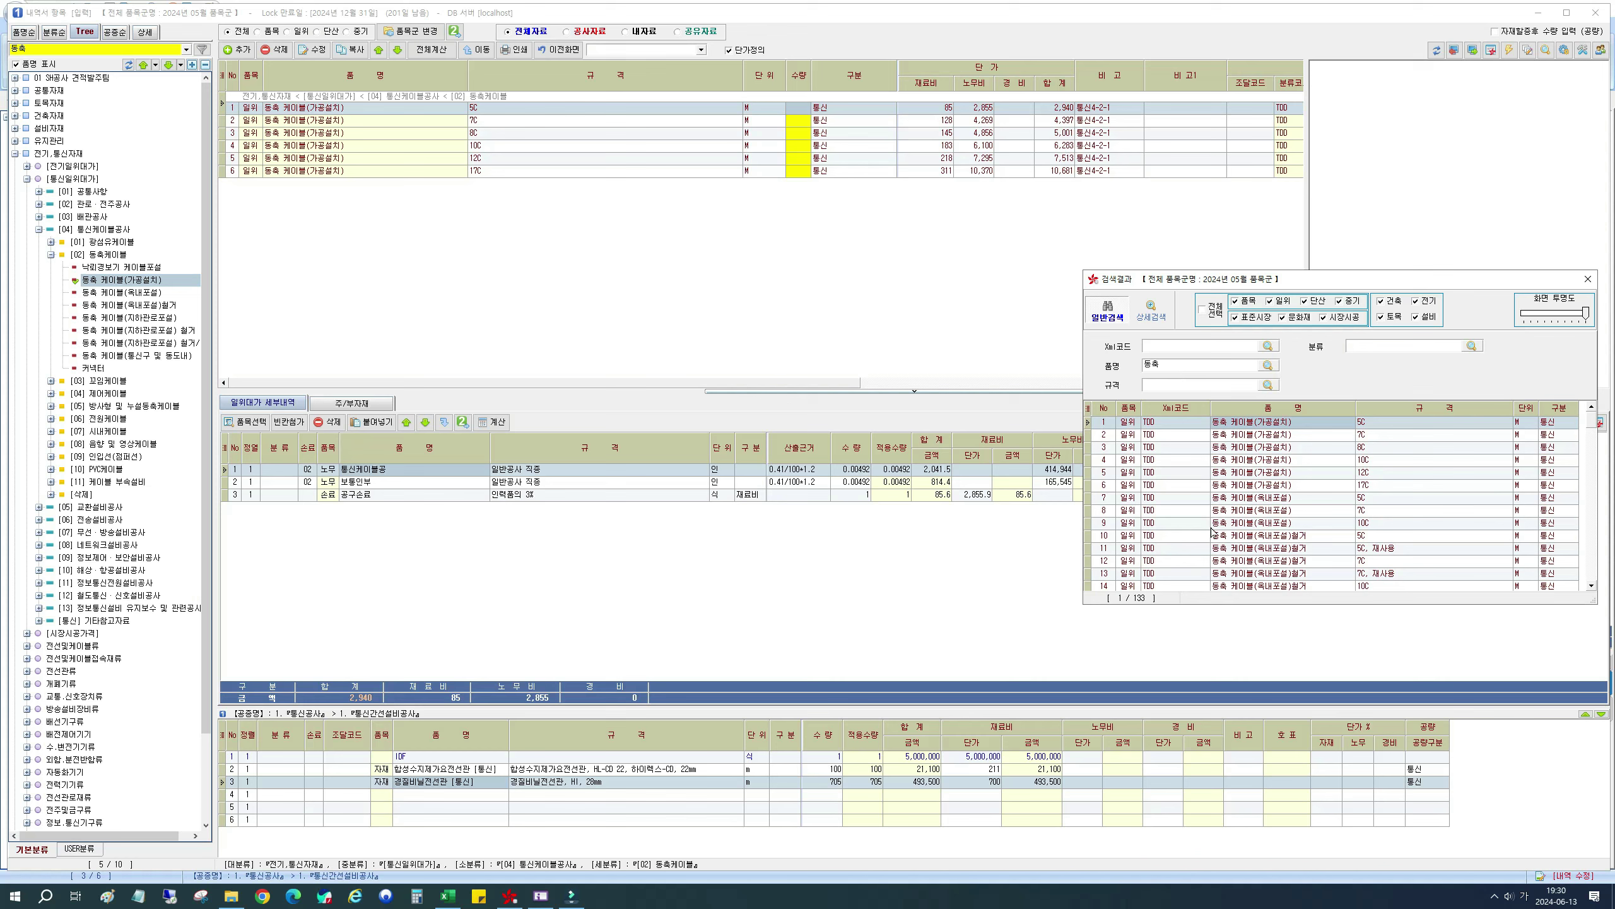
pyautogui.moveTo(1266, 284); pyautogui.dragTo(1080, 209)
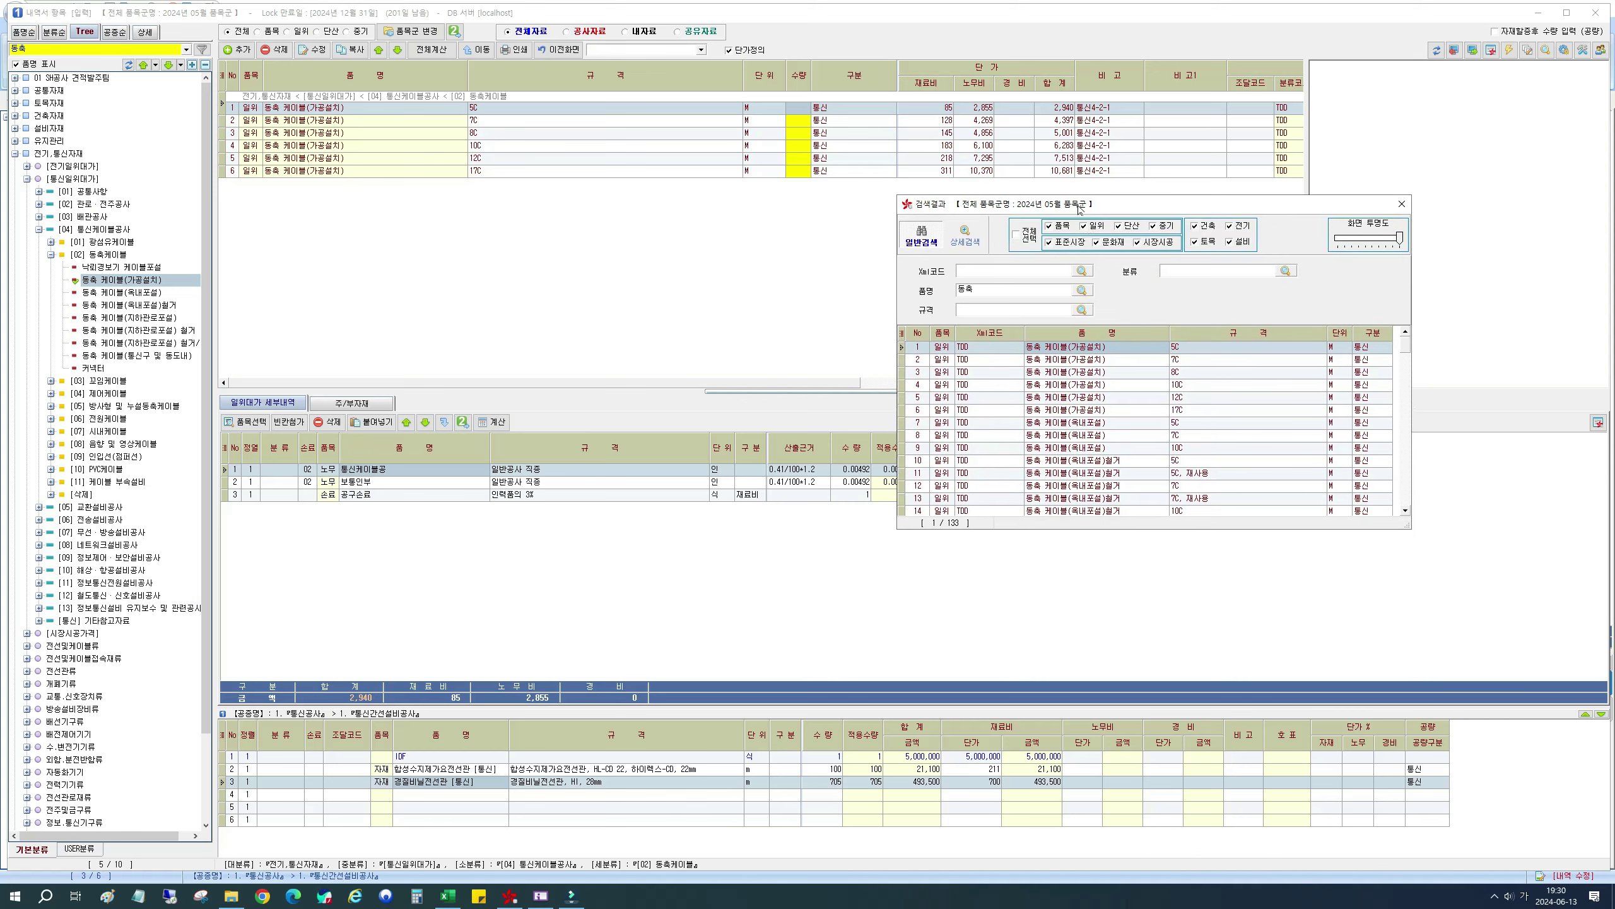
# Step: Compare the tree with and without item names, then list every item of the [02] 동축케이블 class with the names hidden
pyautogui.click(15, 65)
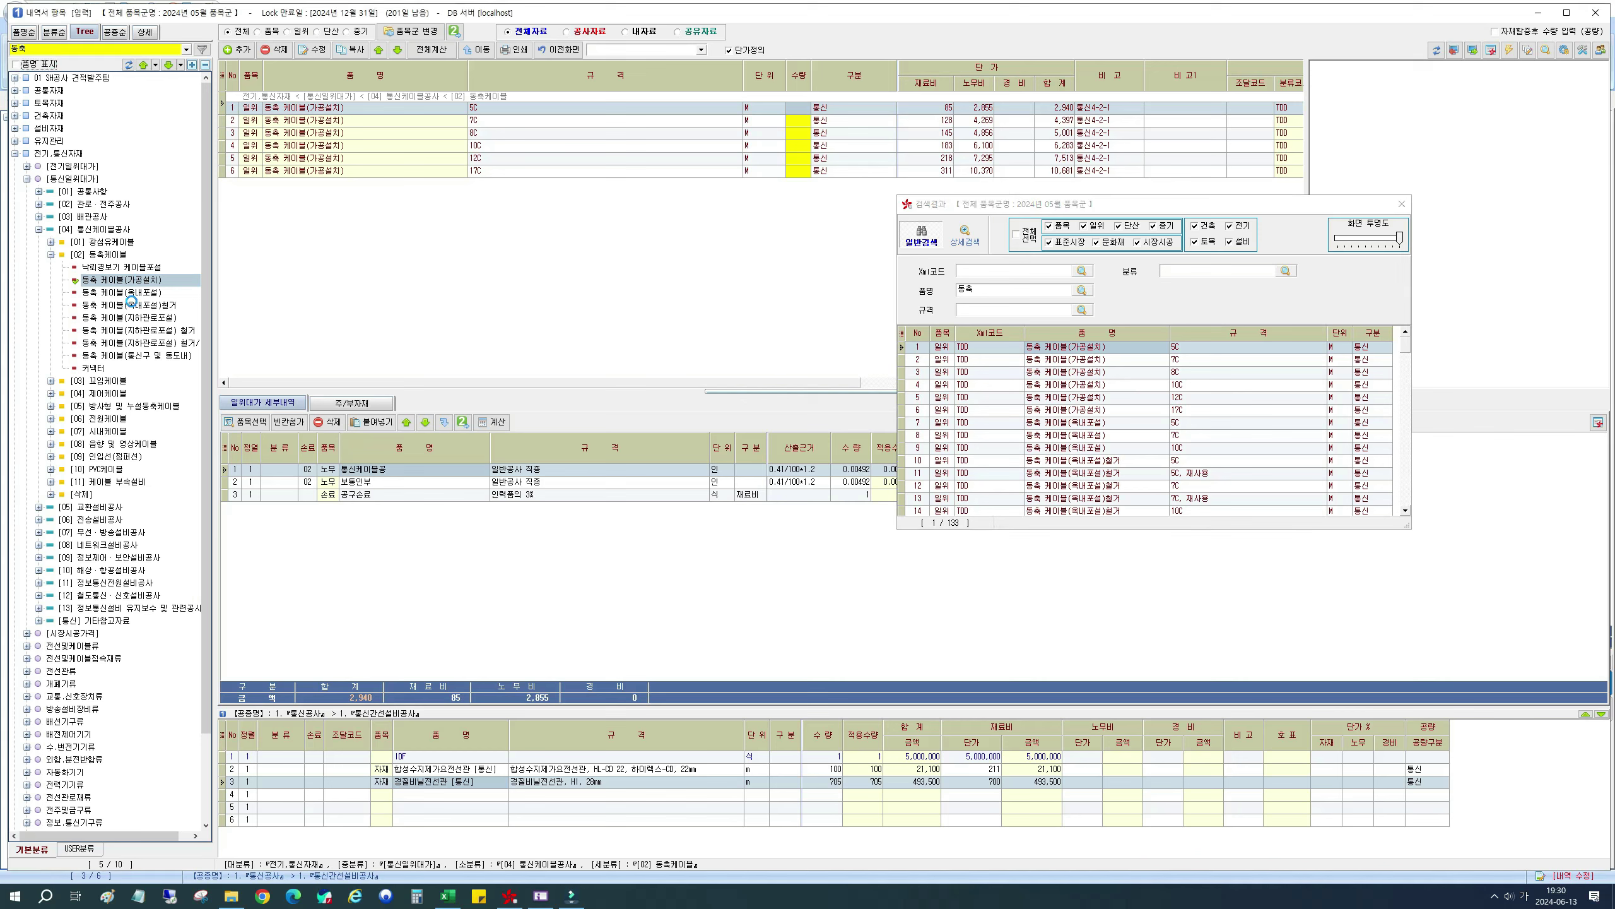
pyautogui.doubleClick(105, 280)
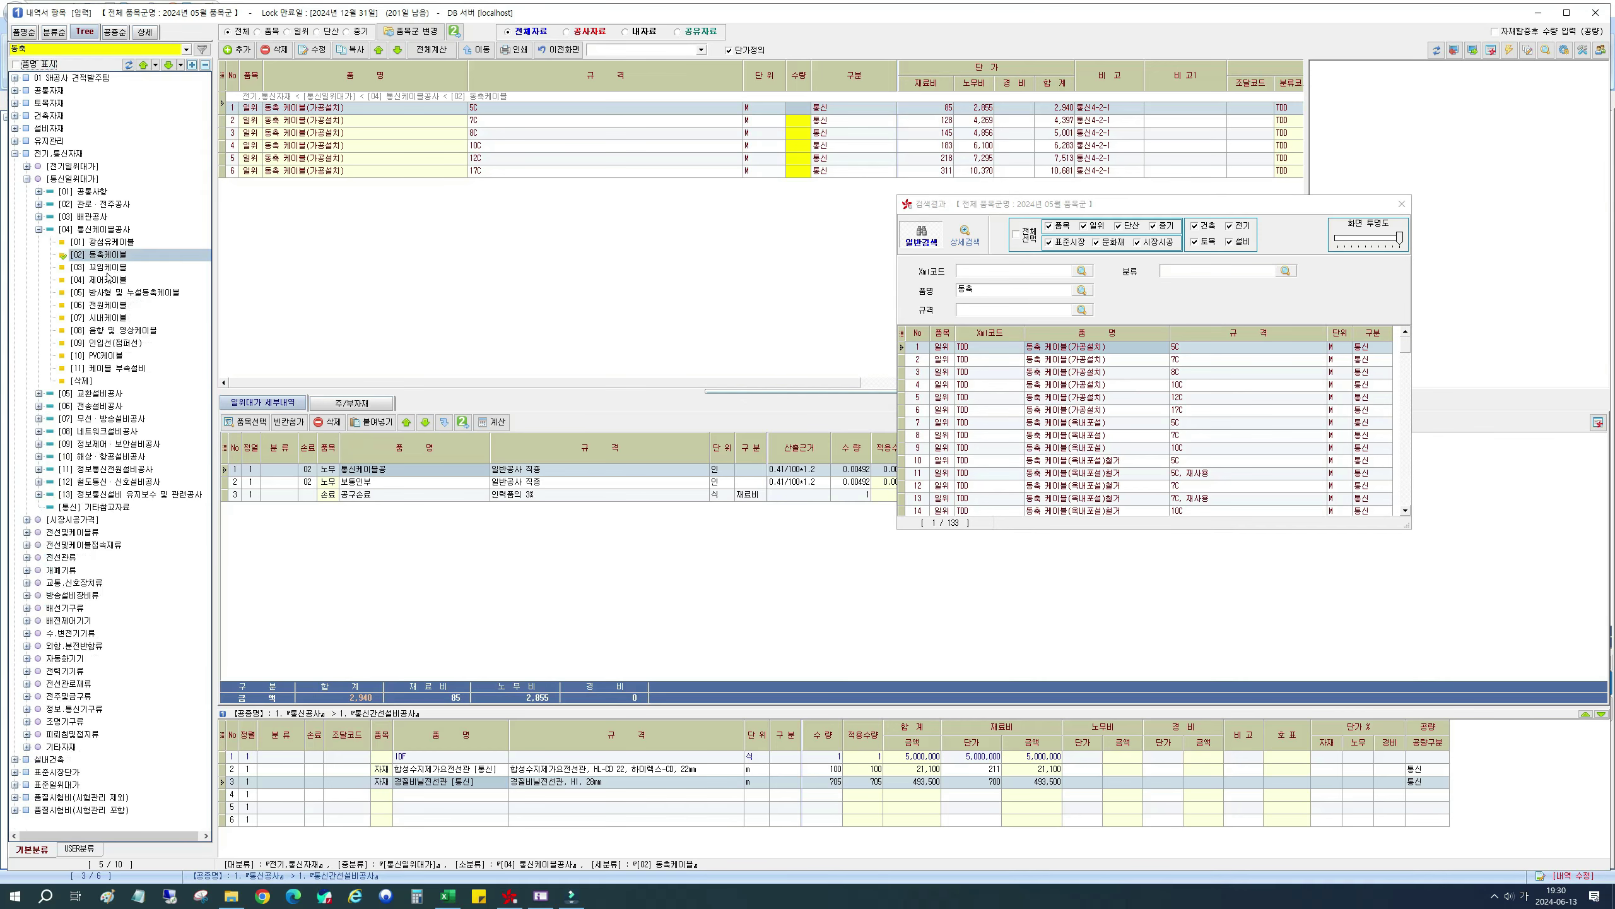
pyautogui.click(19, 65)
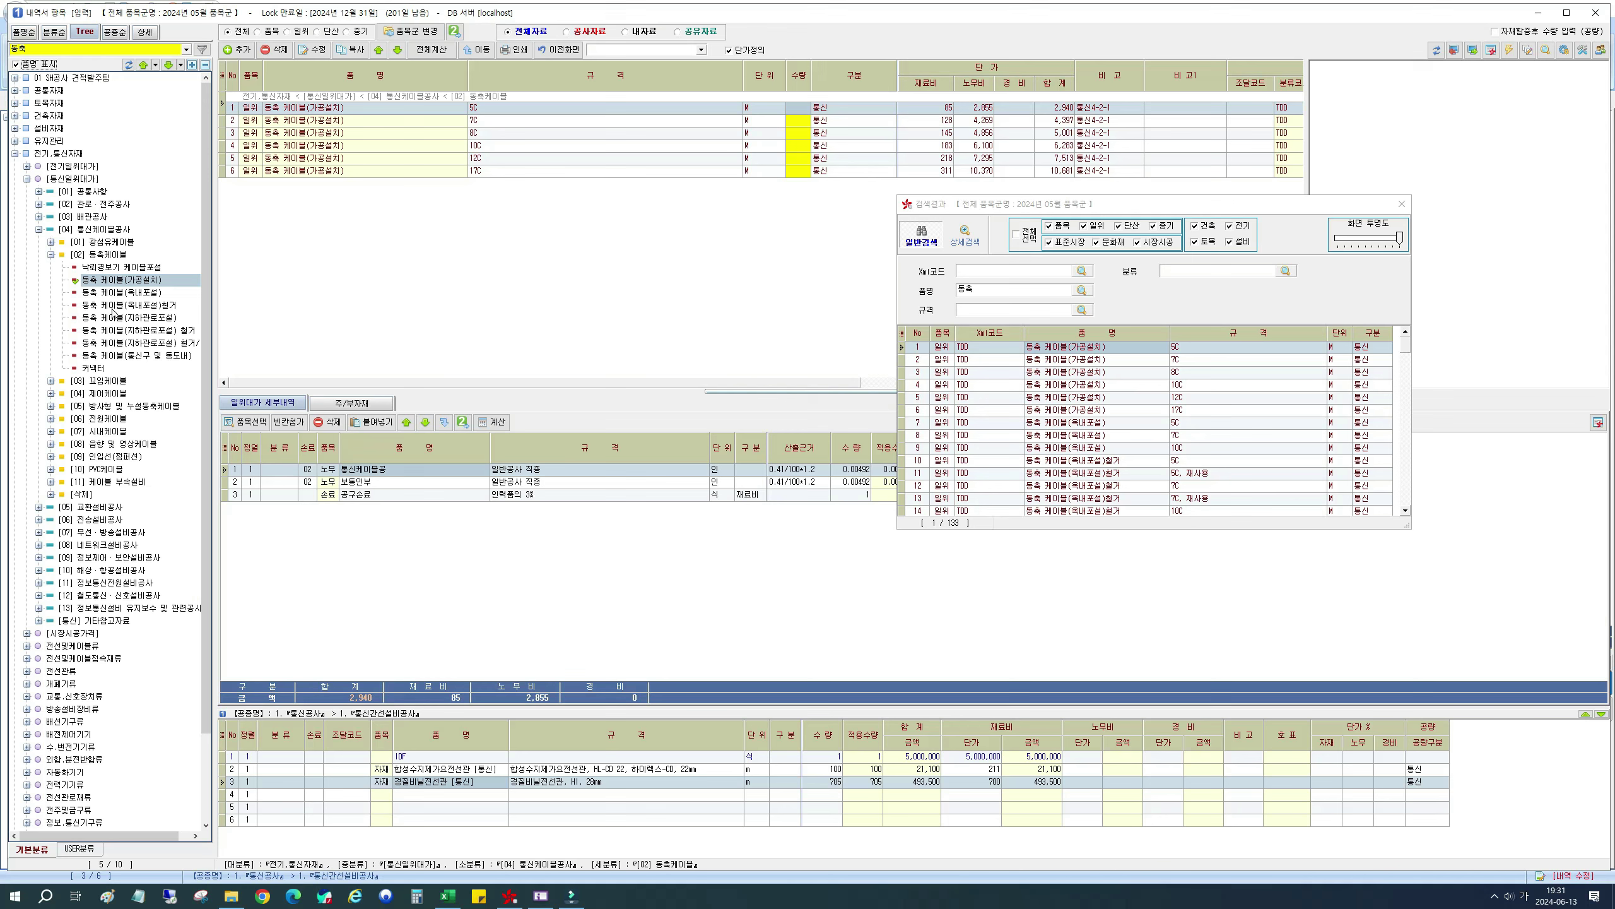
pyautogui.click(33, 67)
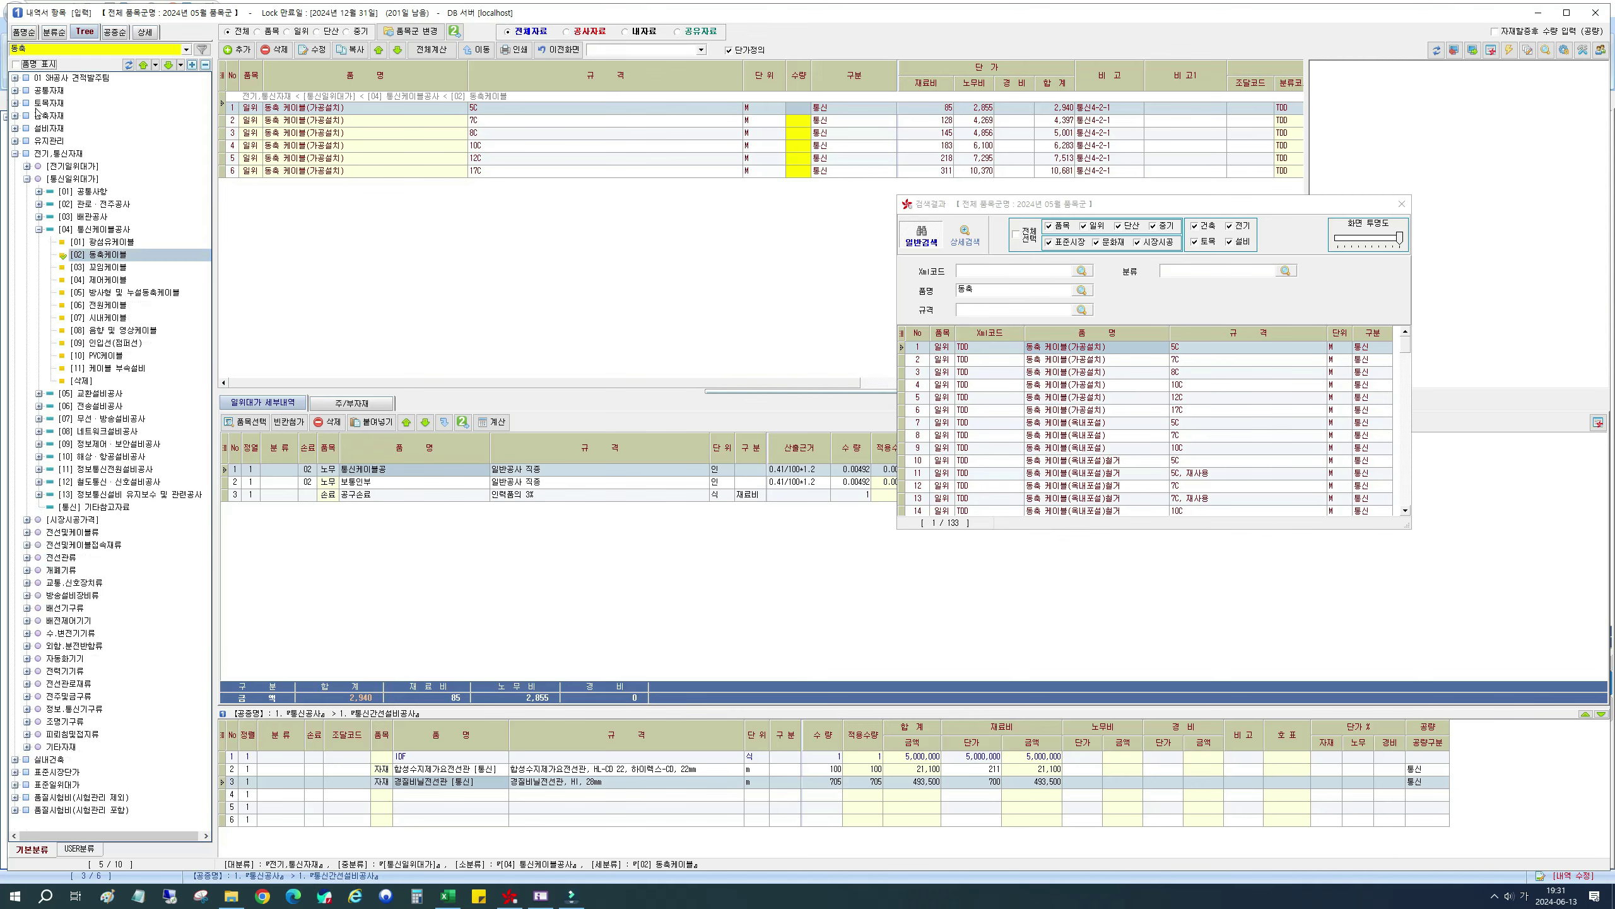
pyautogui.click(98, 268)
pyautogui.click(100, 255)
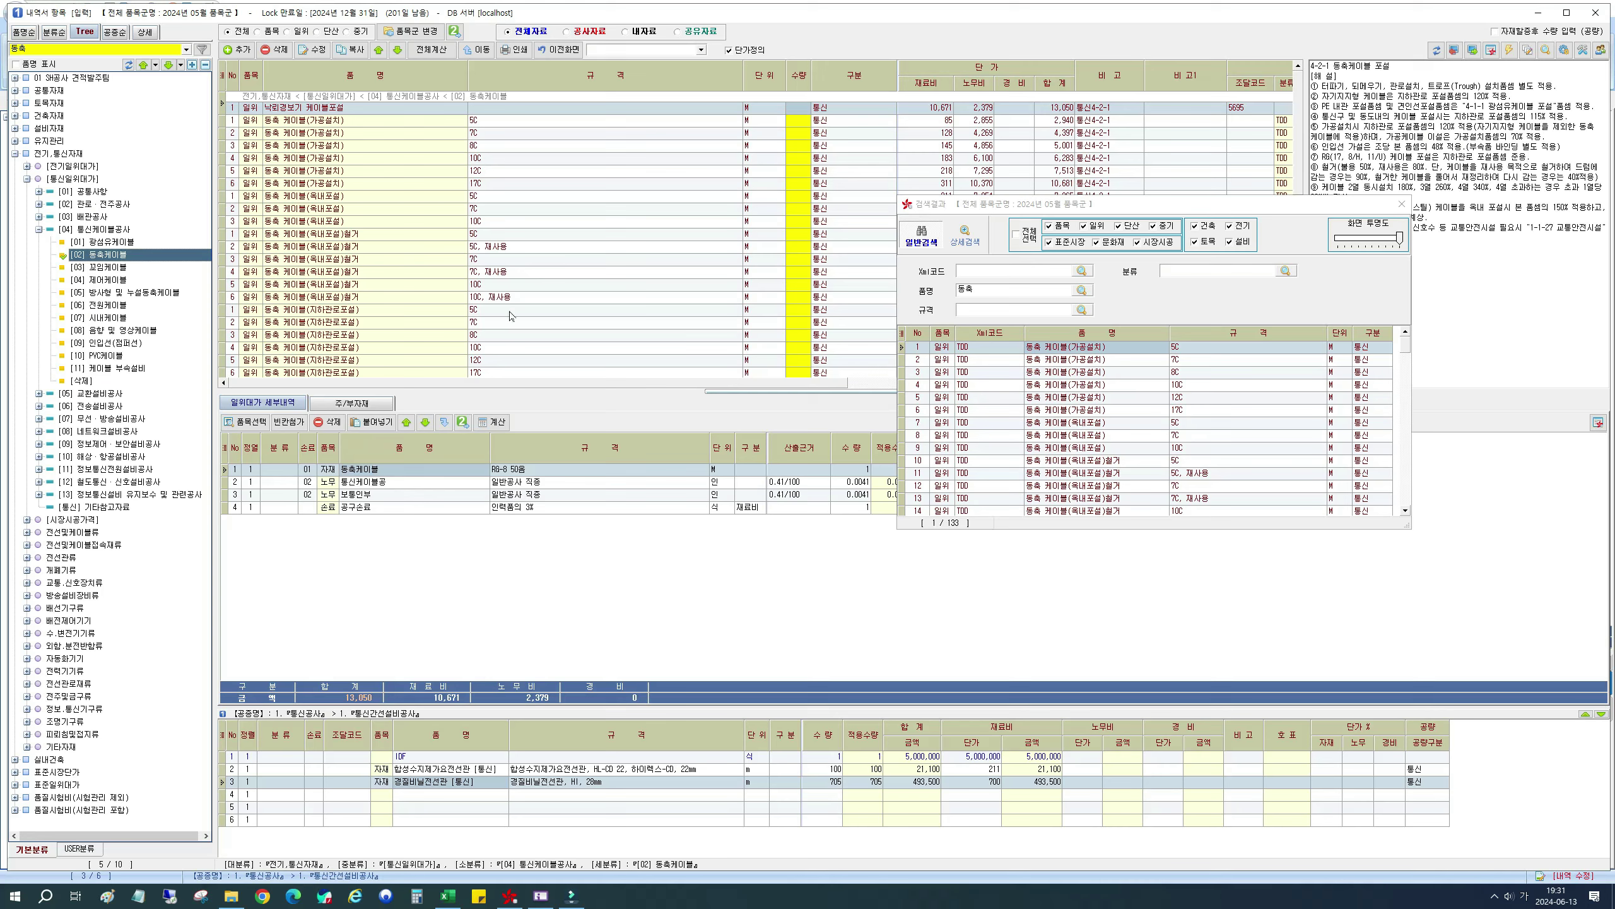
# Step: Look through the full [02] 동축케이블 list, comparing the aerial, indoor, underground-duct and removal entries
pyautogui.click(632, 221)
pyautogui.press('Down')
pyautogui.press('Down')
pyautogui.press('Down')
pyautogui.press('Down')
pyautogui.press('Down')
pyautogui.press('Down')
pyautogui.press('Down')
pyautogui.press('Down')
pyautogui.press('Down')
pyautogui.press('Down')
pyautogui.press('Down')
pyautogui.press('Down')
pyautogui.press('Down')
pyautogui.press('Down')
pyautogui.press('Down')
pyautogui.press('Down')
pyautogui.press('Down')
pyautogui.press('Down')
pyautogui.press('Down')
pyautogui.press('Down')
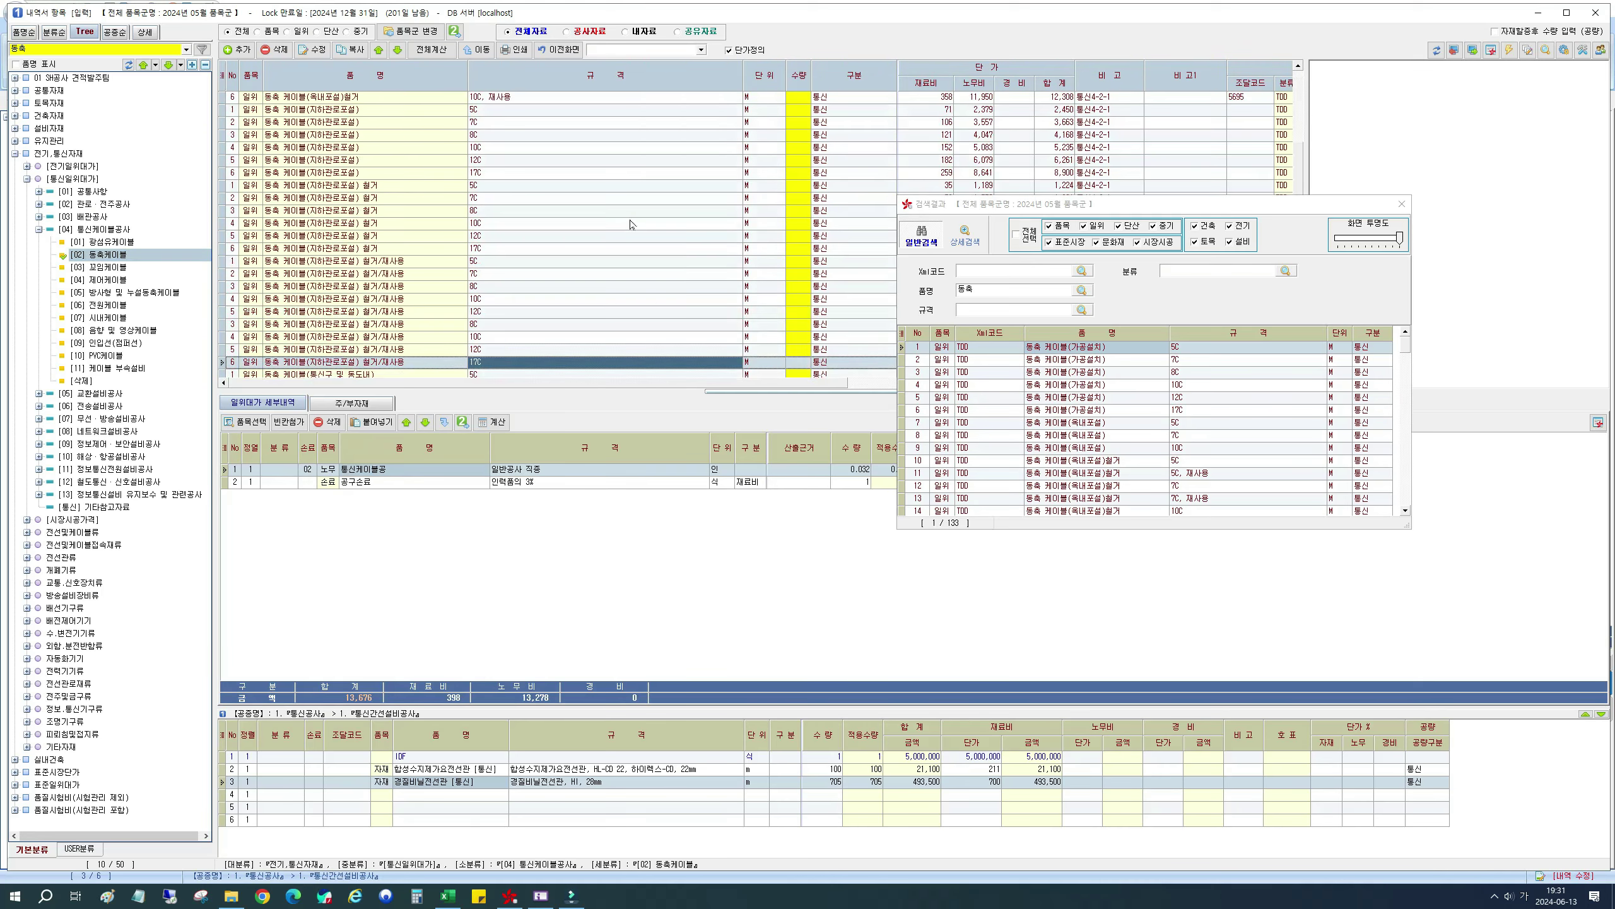
pyautogui.press('Up')
pyautogui.press('Up')
pyautogui.press('Up')
pyautogui.press('Up')
pyautogui.press('Up')
pyautogui.press('Up')
pyautogui.press('Up')
pyautogui.press('Up')
pyautogui.press('Up')
pyautogui.press('Up')
pyautogui.press('Up')
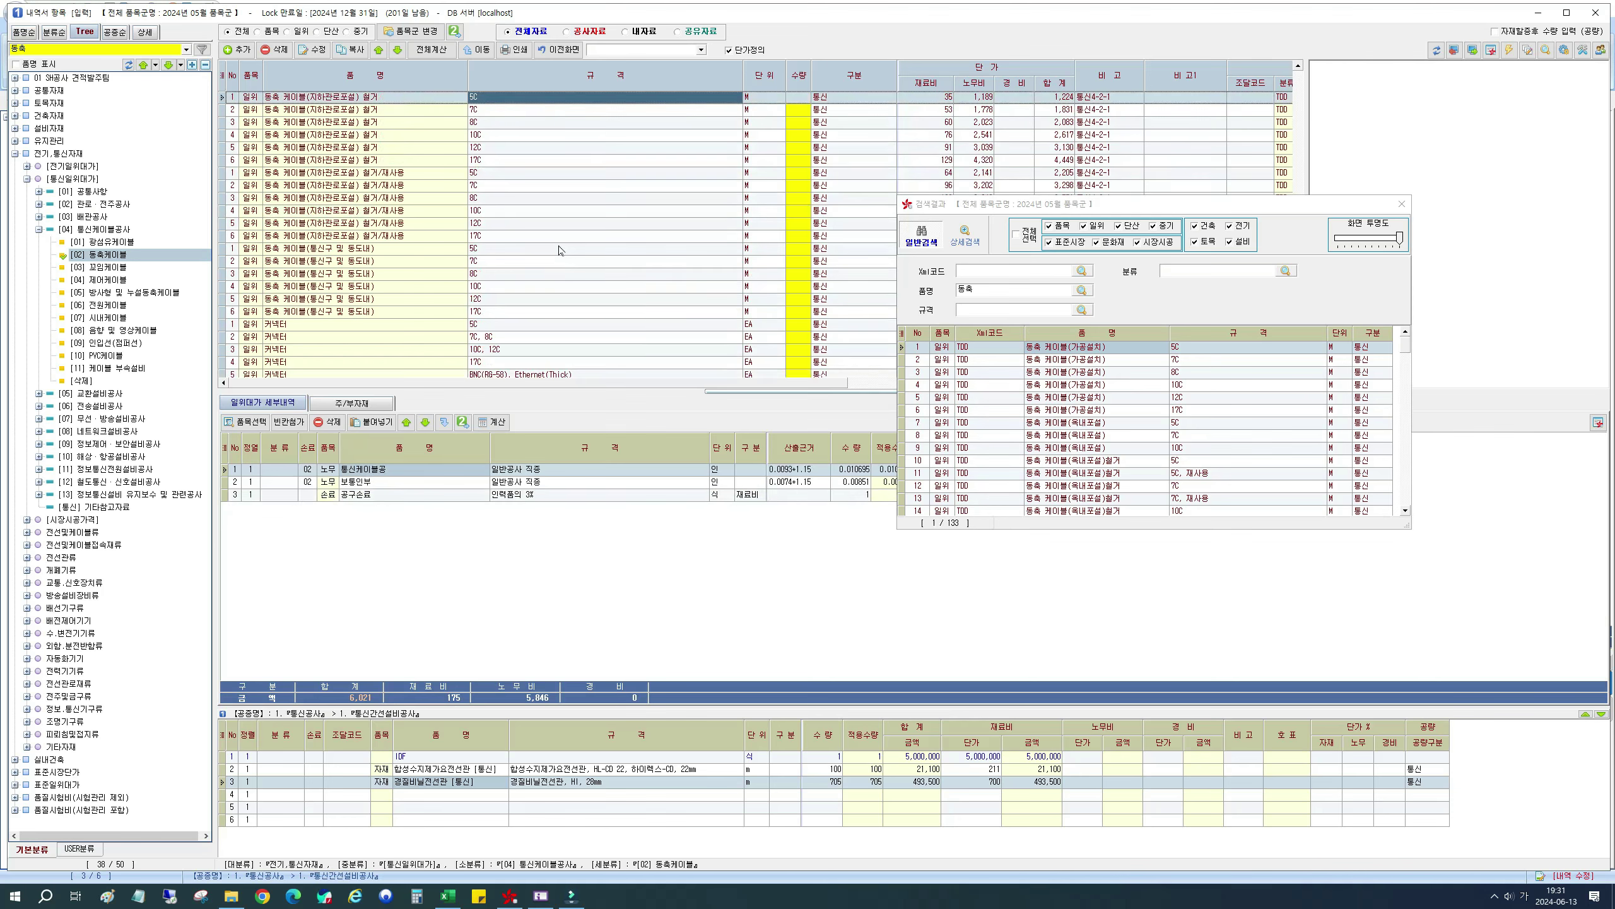
pyautogui.press('Up')
pyautogui.press('Up')
pyautogui.press('Up')
pyautogui.press('Up')
pyautogui.press('Up')
pyautogui.press('Up')
pyautogui.press('Up')
pyautogui.press('Up')
pyautogui.press('Up')
pyautogui.press('Up')
pyautogui.press('Up')
pyautogui.press('Up')
pyautogui.press('Up')
pyautogui.press('Up')
pyautogui.press('Up')
pyautogui.press('Up')
pyautogui.press('Up')
pyautogui.press('Up')
pyautogui.press('Up')
pyautogui.press('Up')
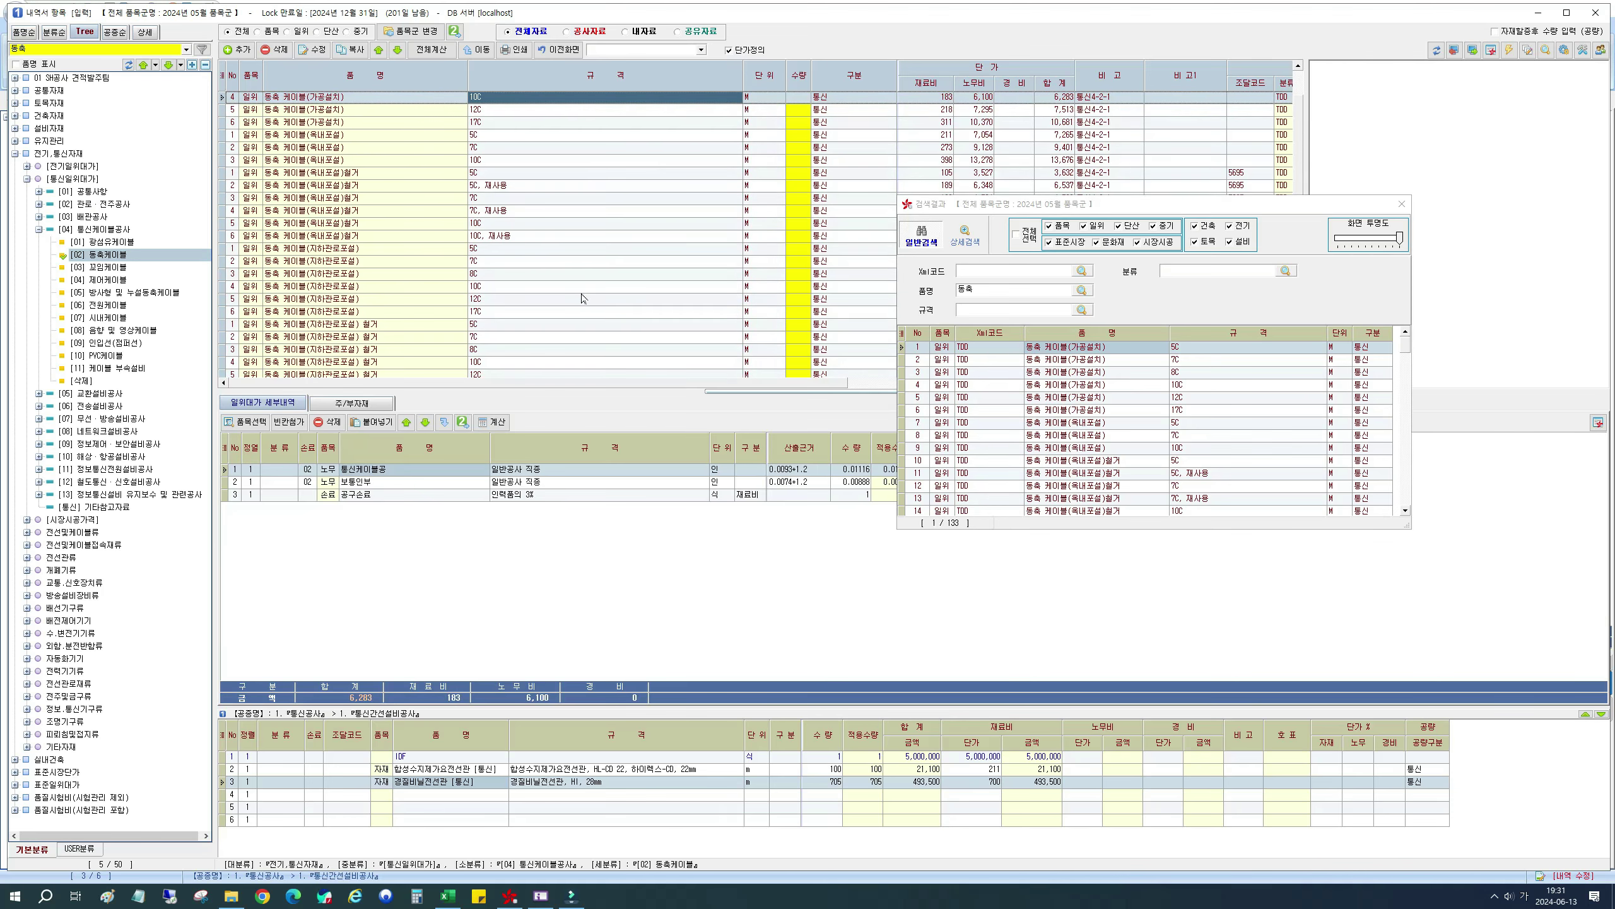
# Step: Show item names in the tree again and examine the 동축 케이블(옥내포설) entry within the [02] 동축케이블 class
pyautogui.click(16, 64)
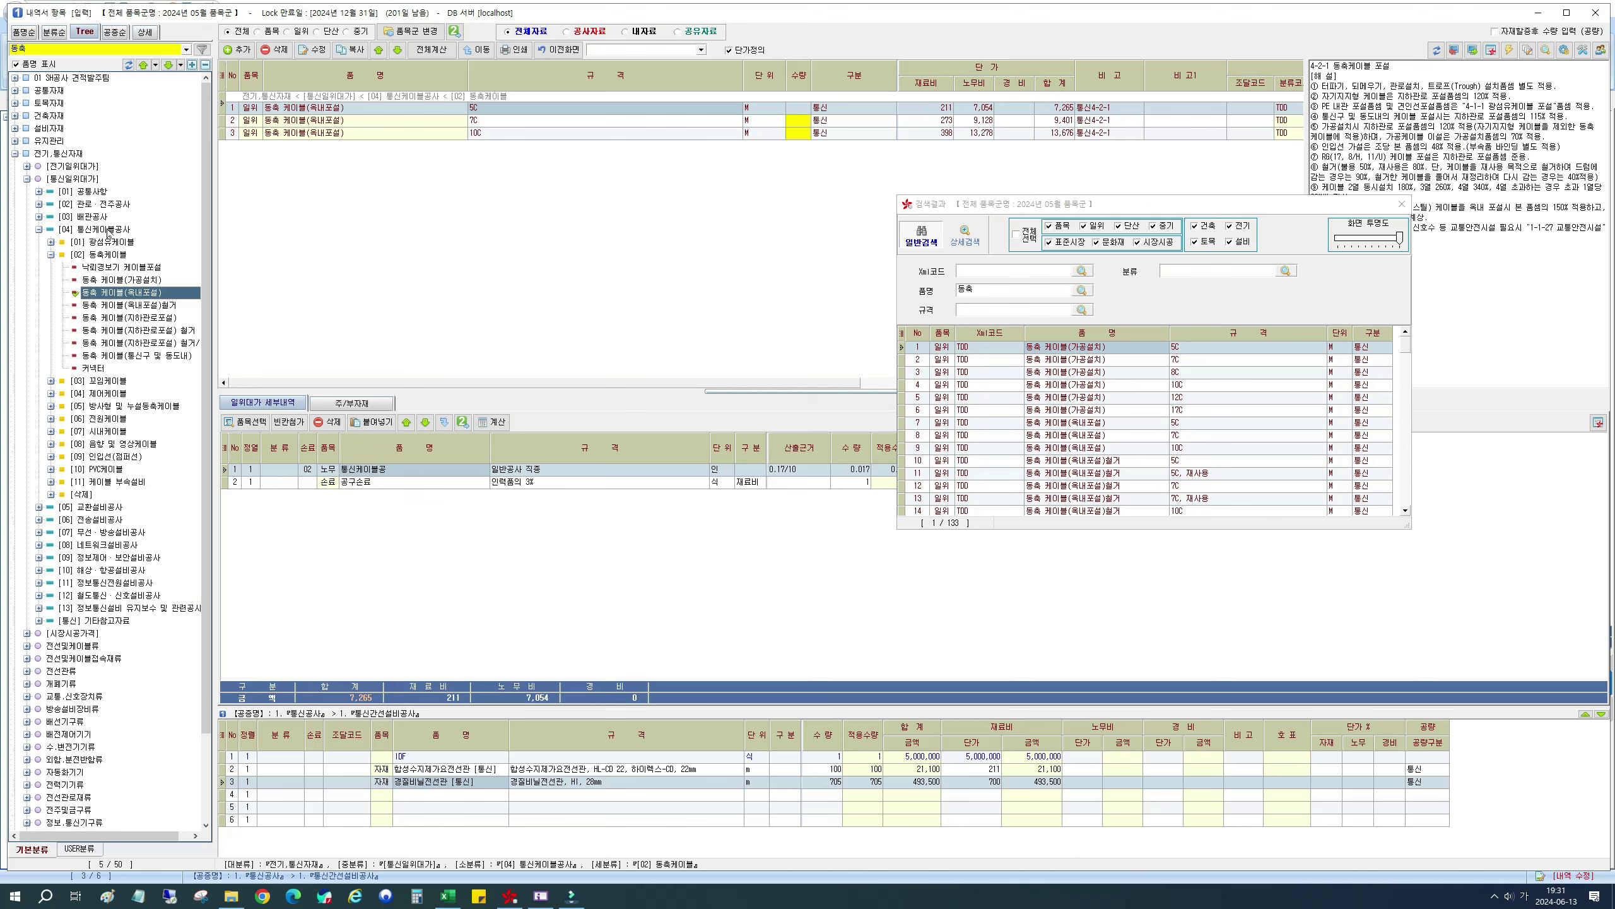
pyautogui.scroll(-2, 207, 152)
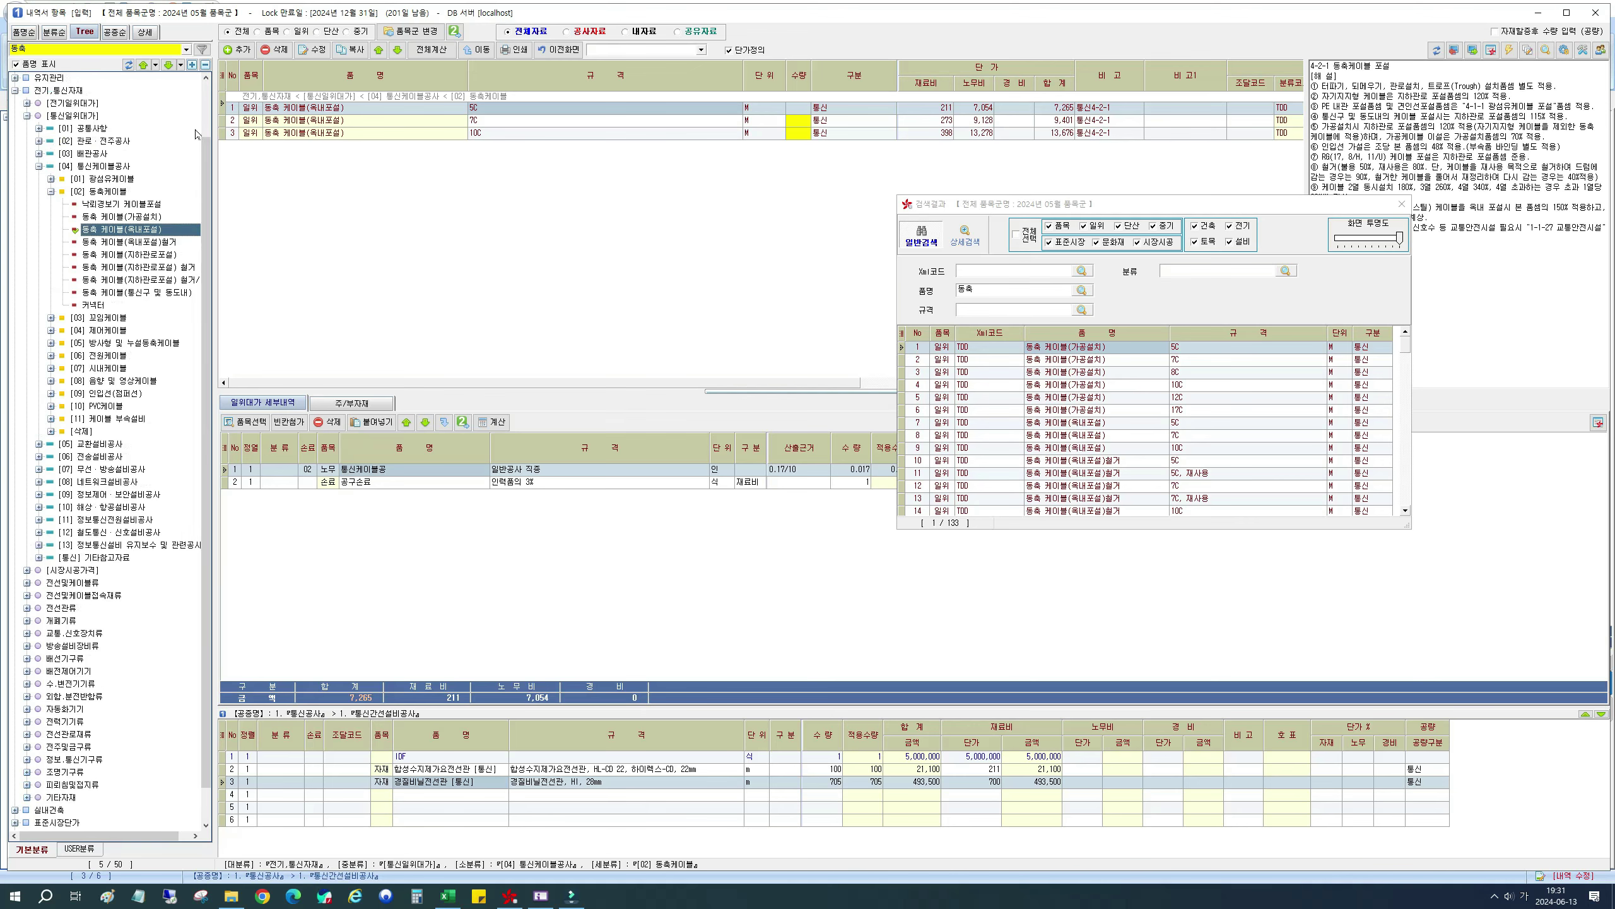
pyautogui.scroll(2, 191, 158)
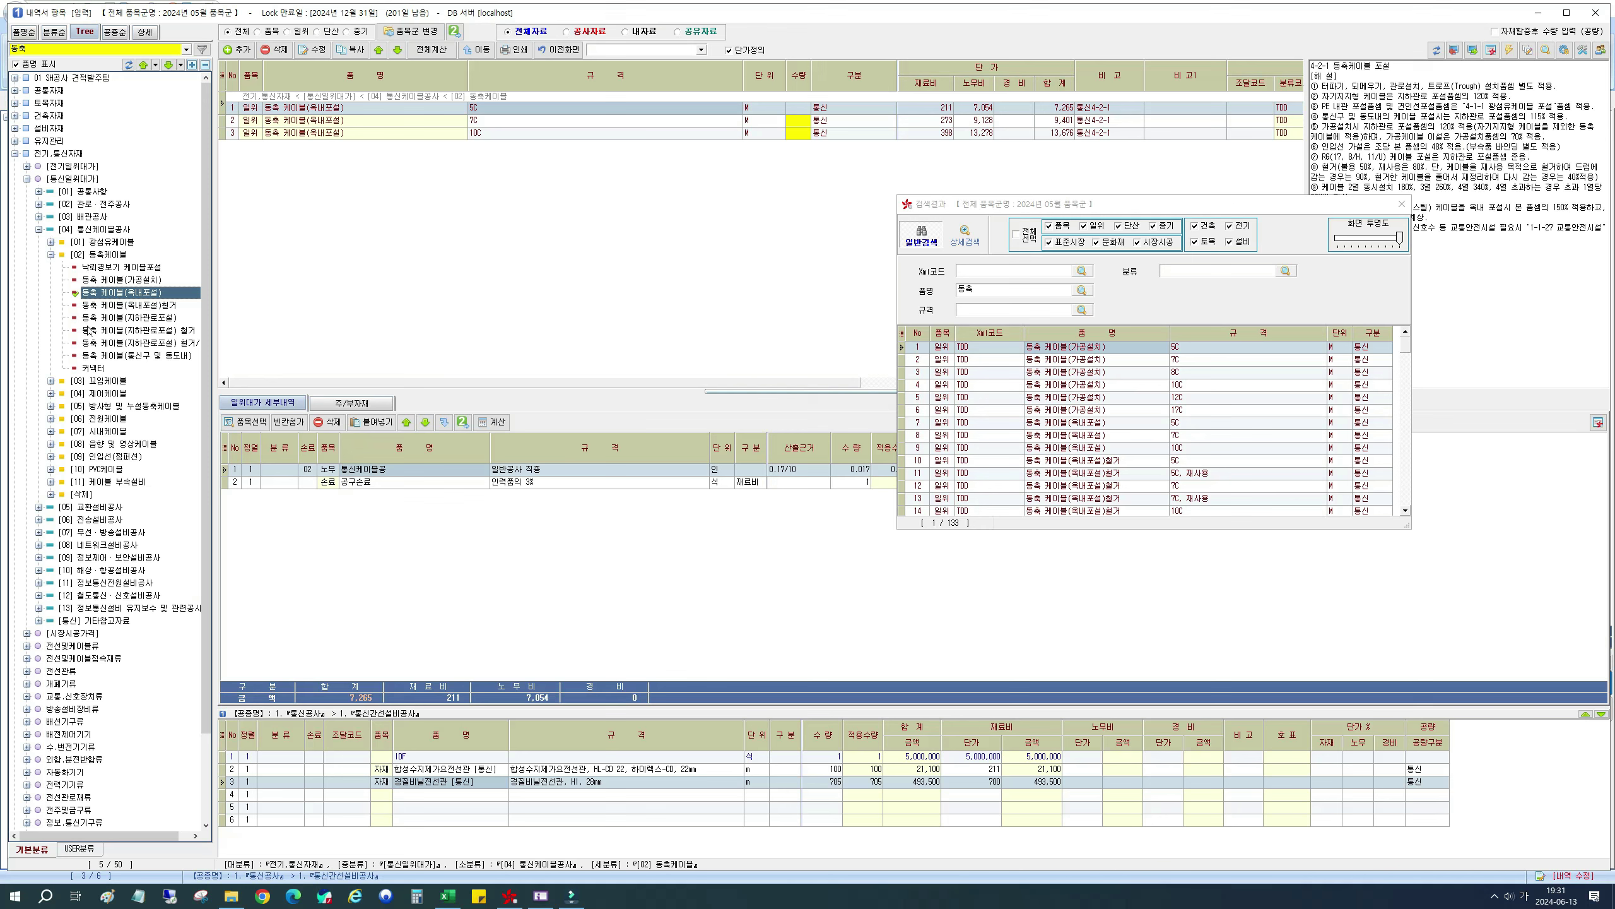
pyautogui.click(74, 292)
pyautogui.click(54, 50)
pyautogui.press('End')
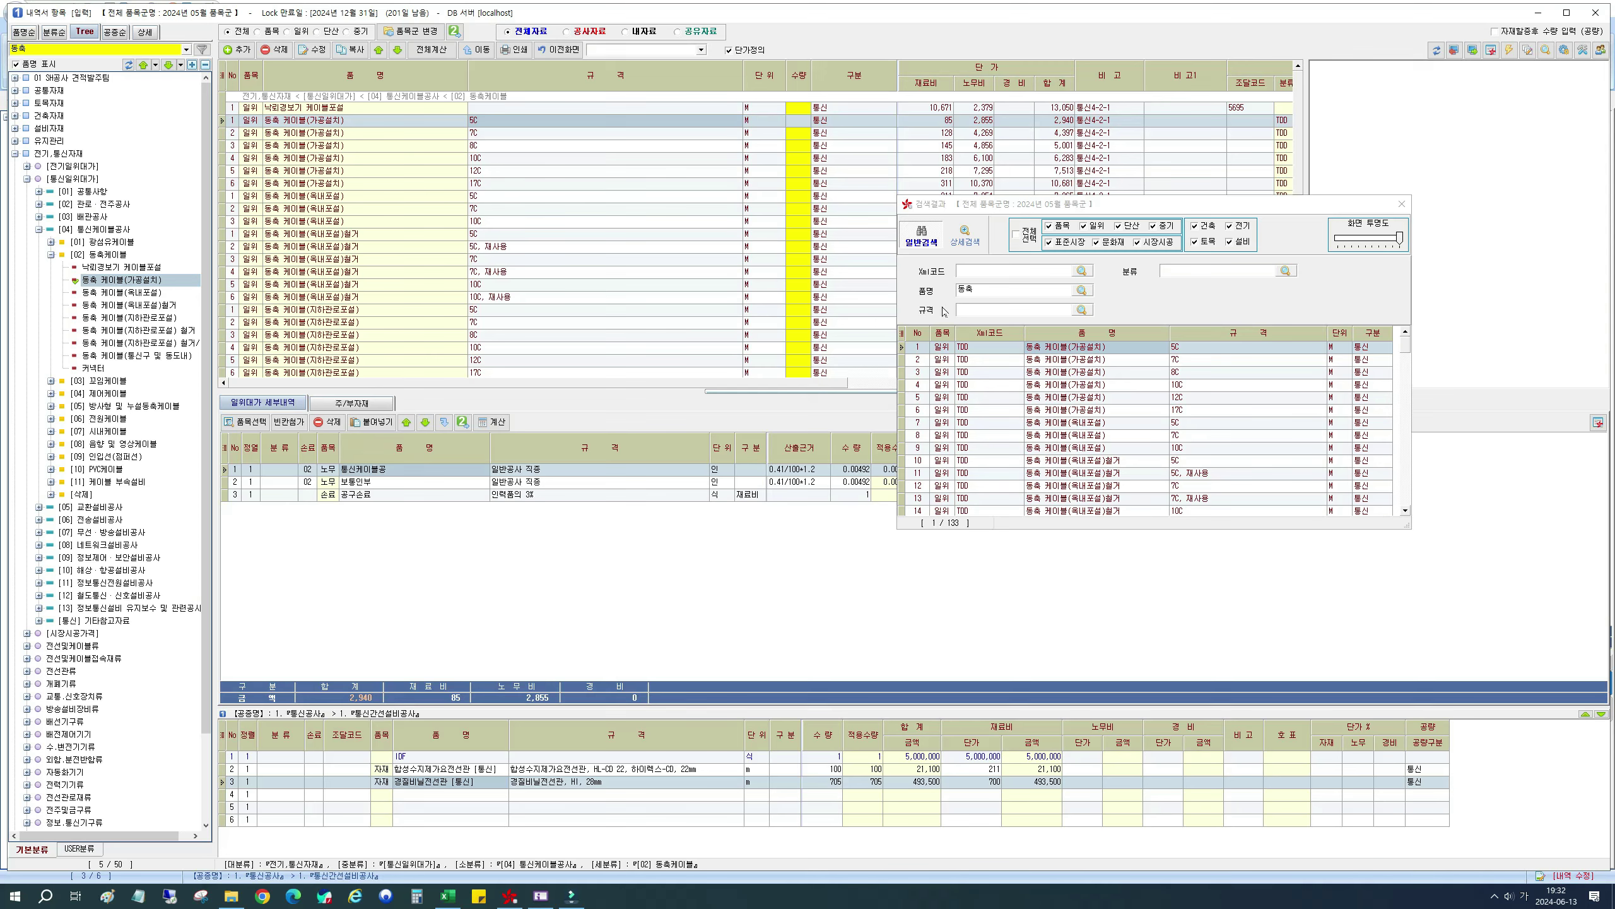
# Step: Go through the 동축 search results and jump to the first TV수신용동축케이블 material in the database
pyautogui.click(990, 291)
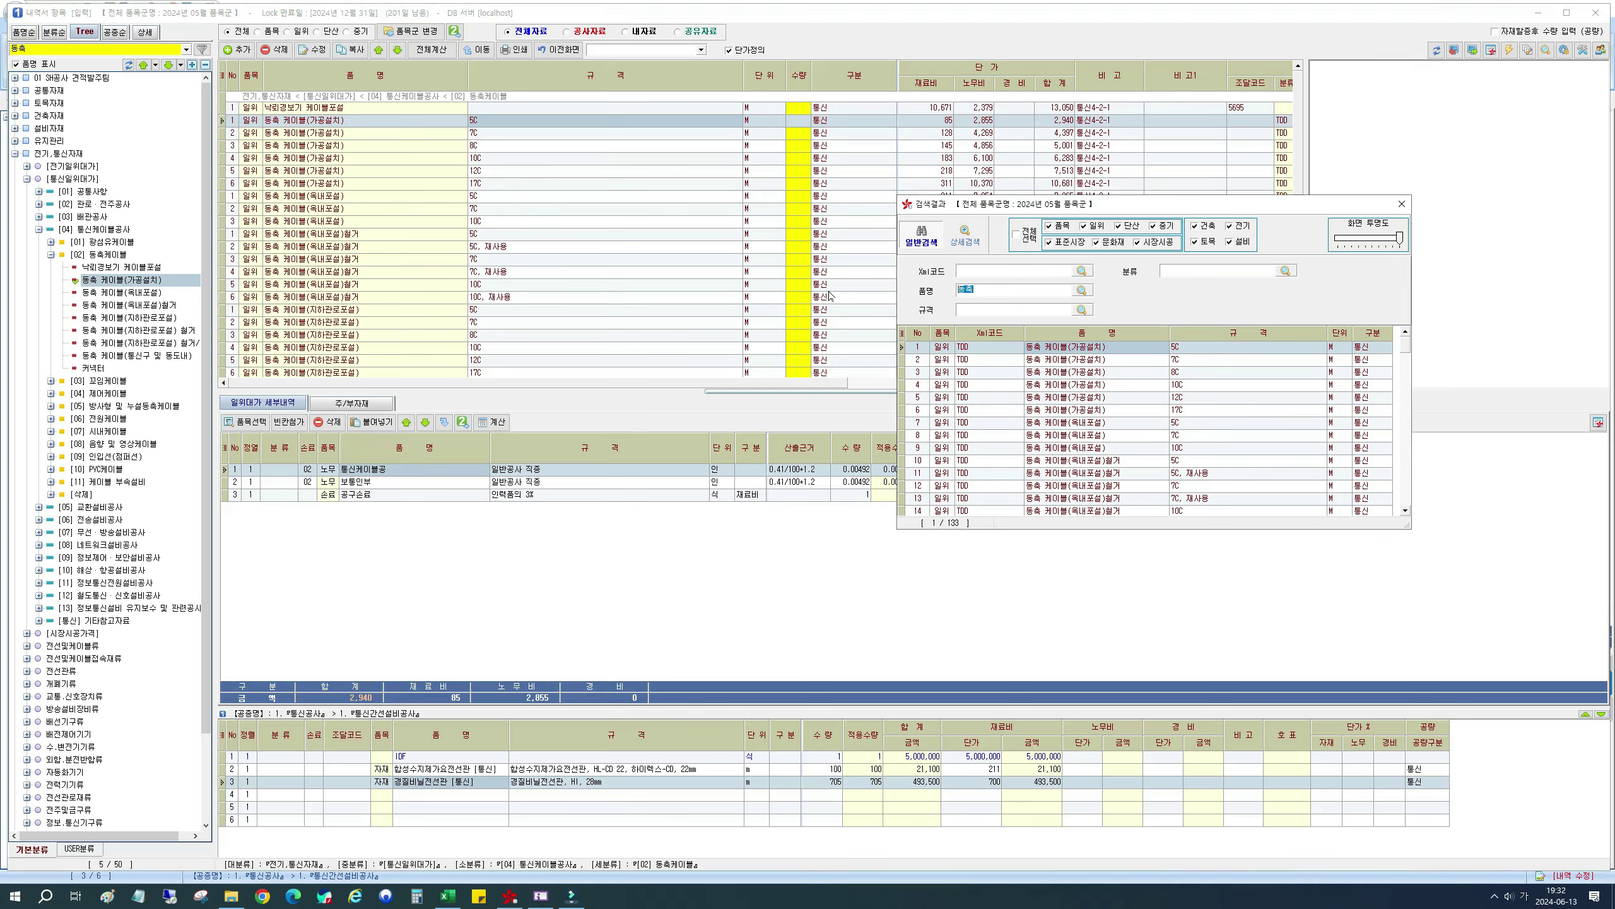
pyautogui.click(1059, 360)
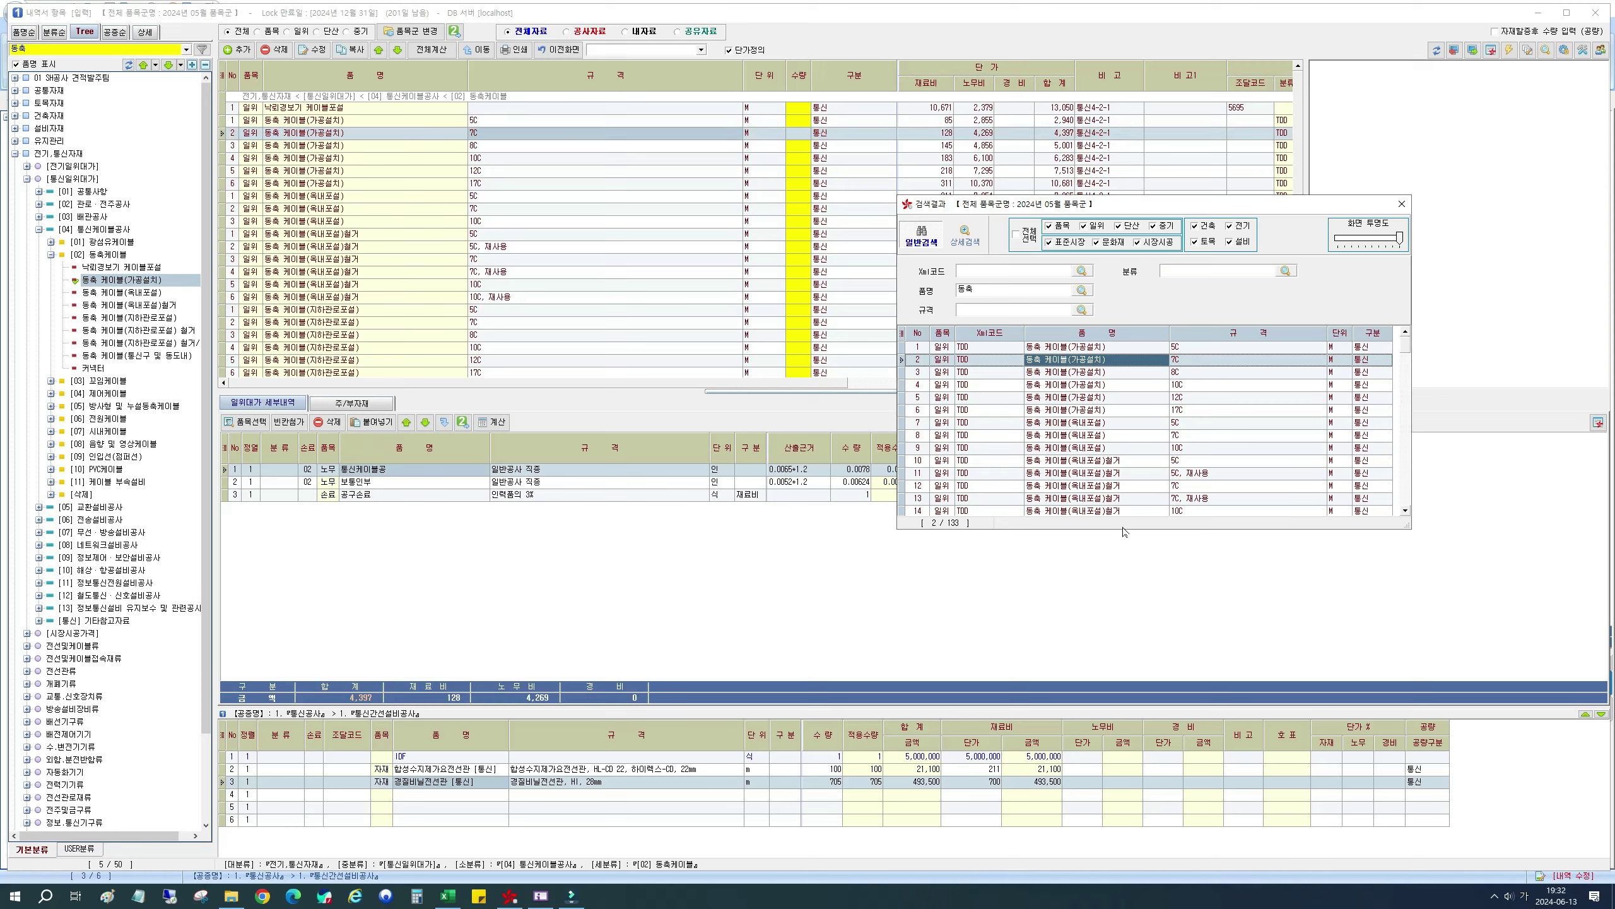
pyautogui.click(1193, 449)
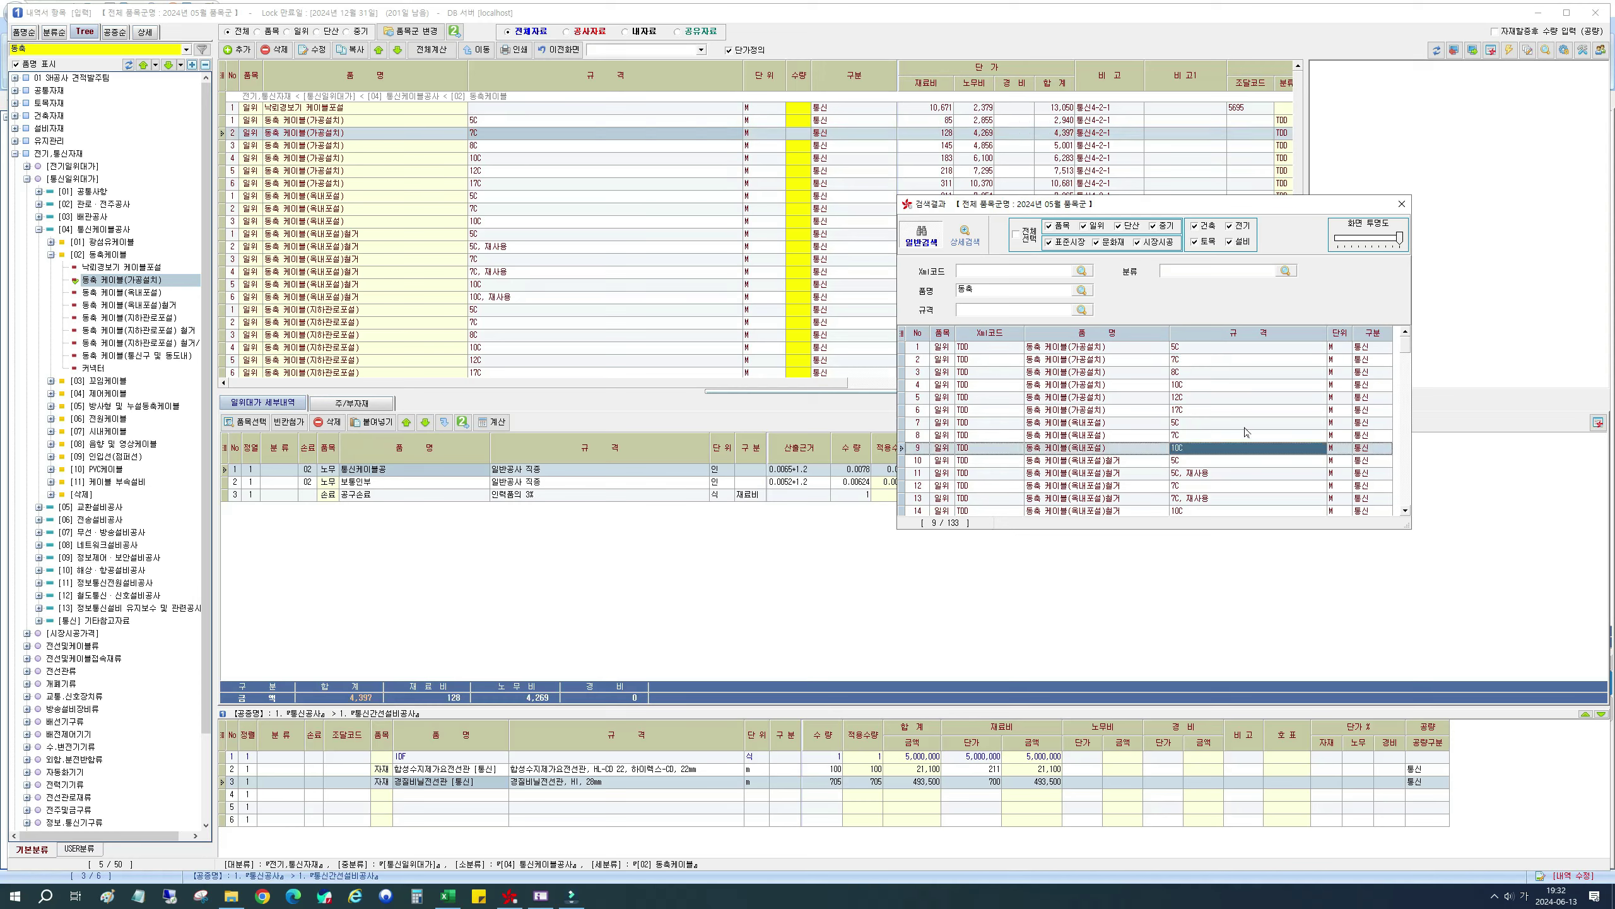
pyautogui.scroll(-6, 1209, 439)
pyautogui.scroll(-15, 1222, 434)
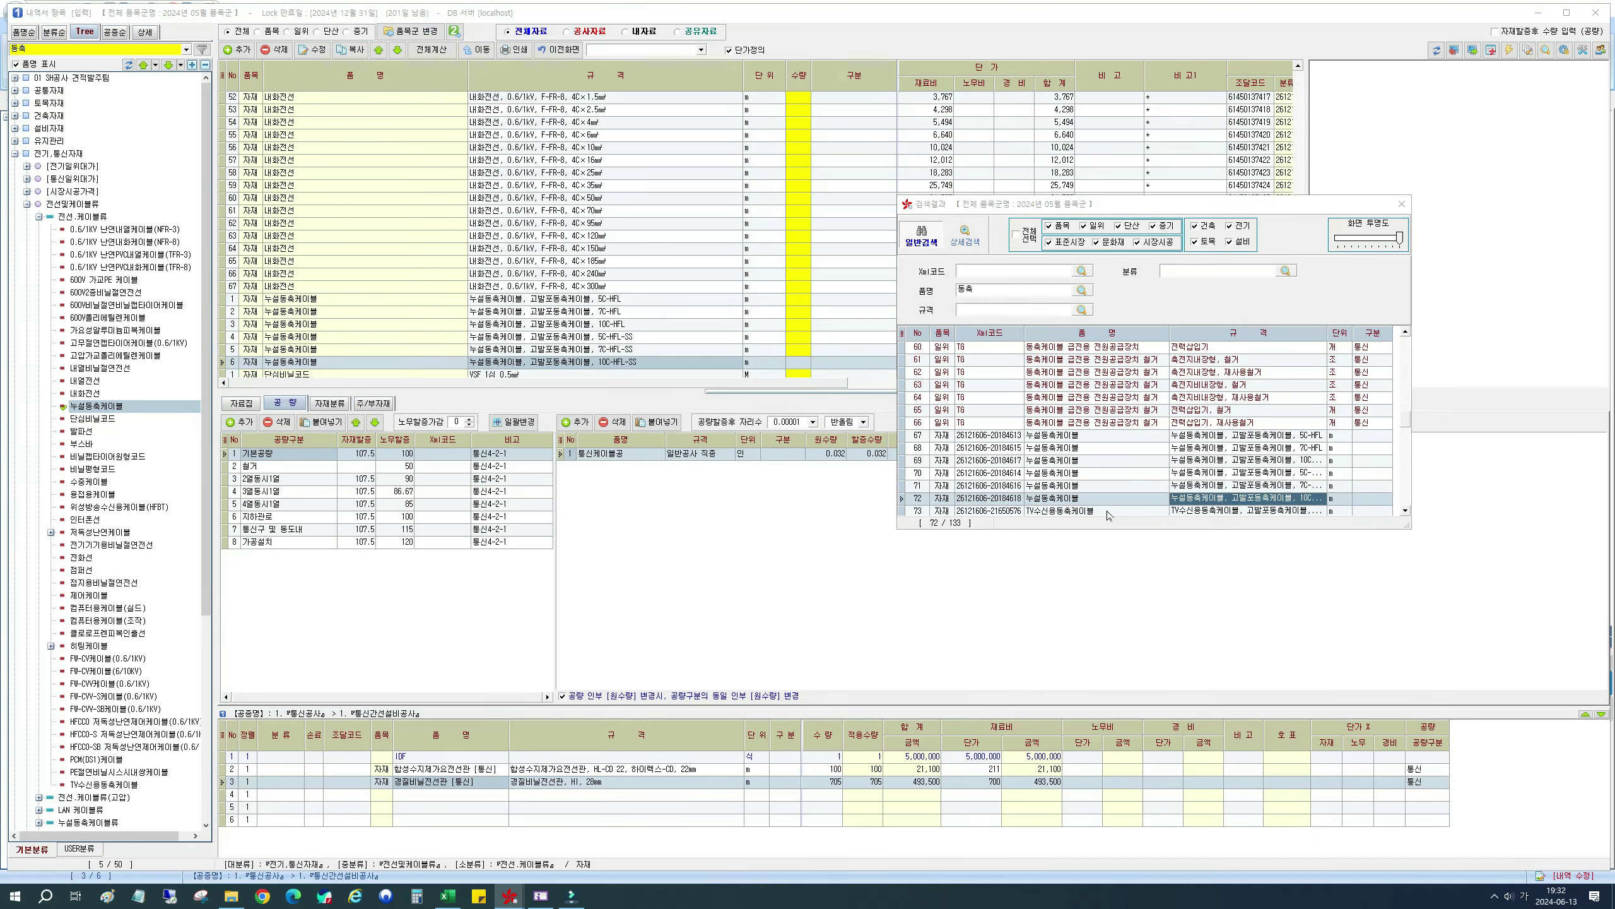
pyautogui.click(1110, 511)
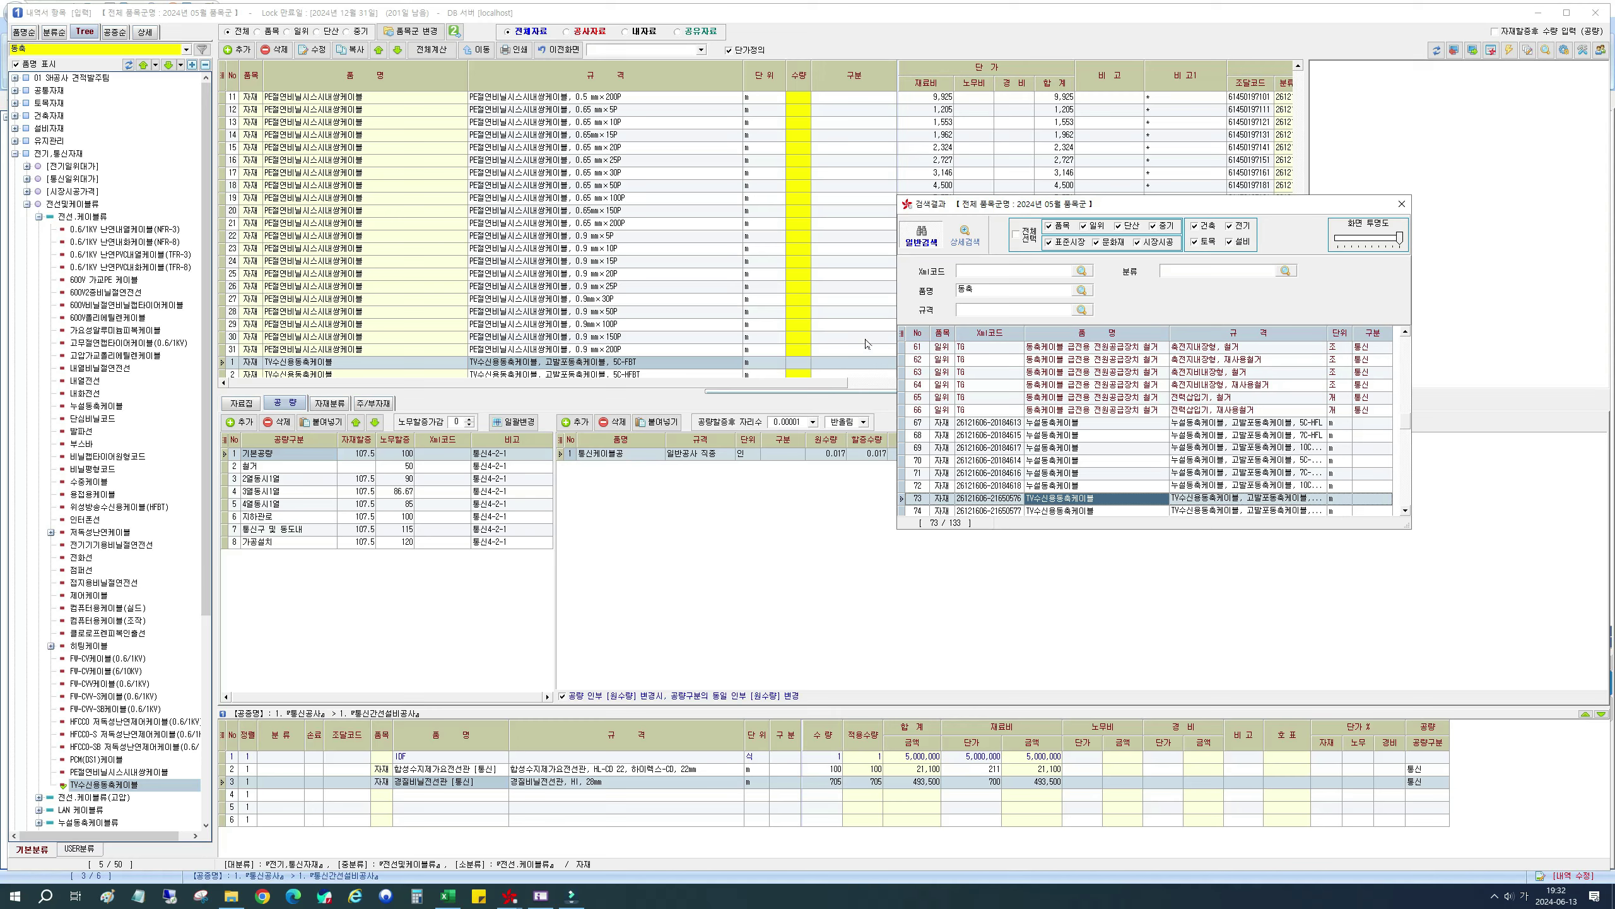
# Step: Add the TV수신용동축케이블 7C-HFBT to the statement with the 기본공량 labor category and a quantity of 210
pyautogui.moveTo(1088, 207); pyautogui.dragTo(1258, 209)
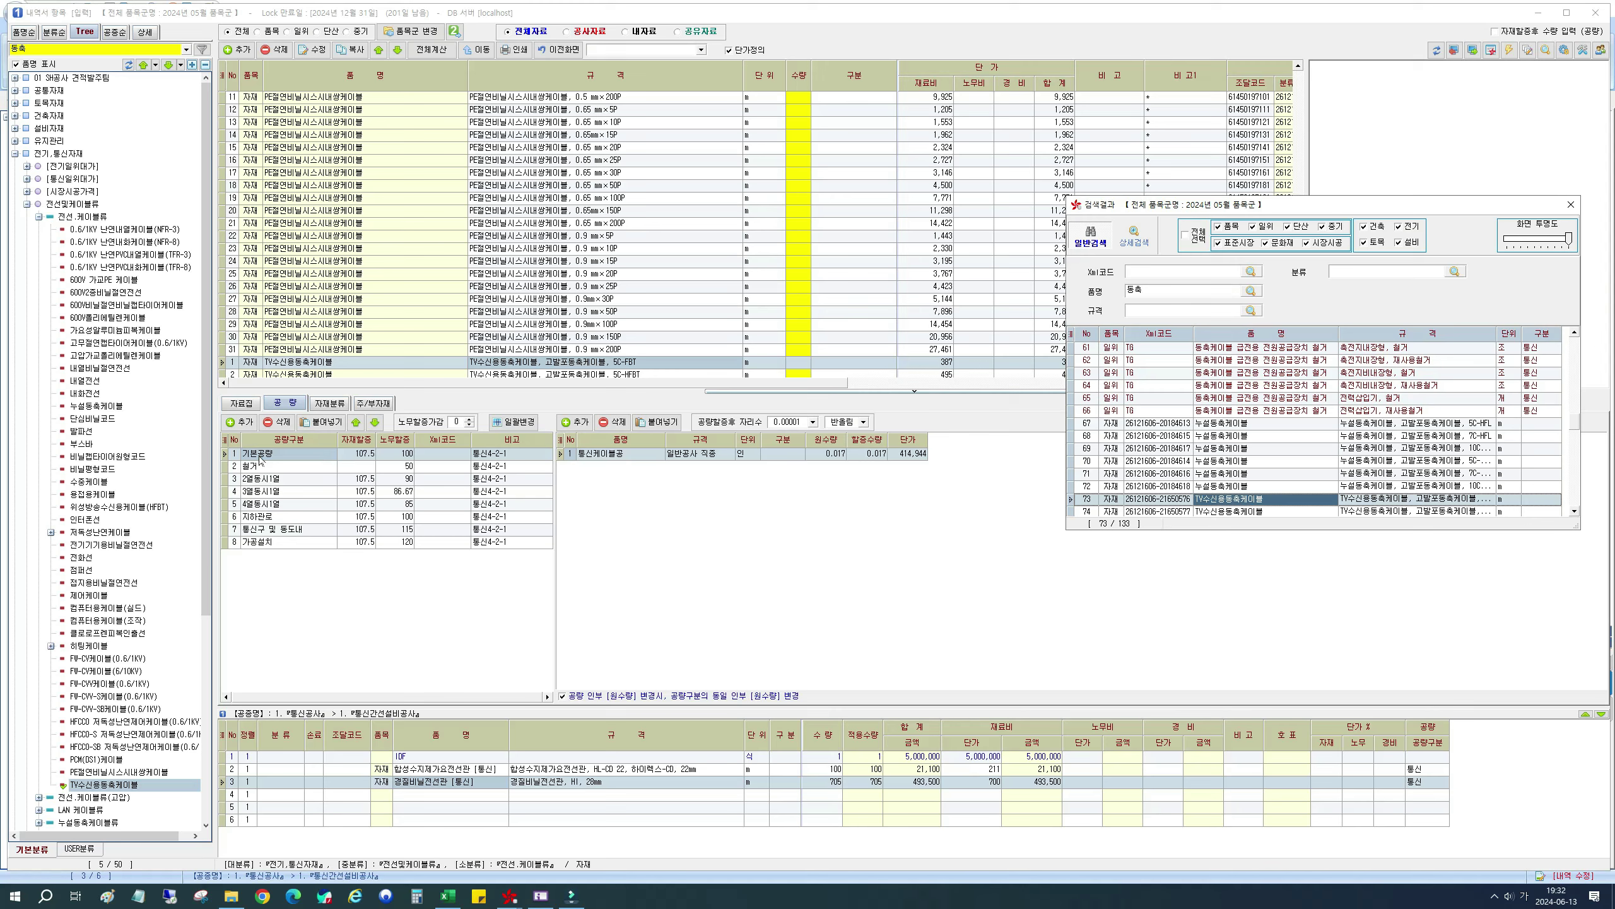
pyautogui.click(848, 364)
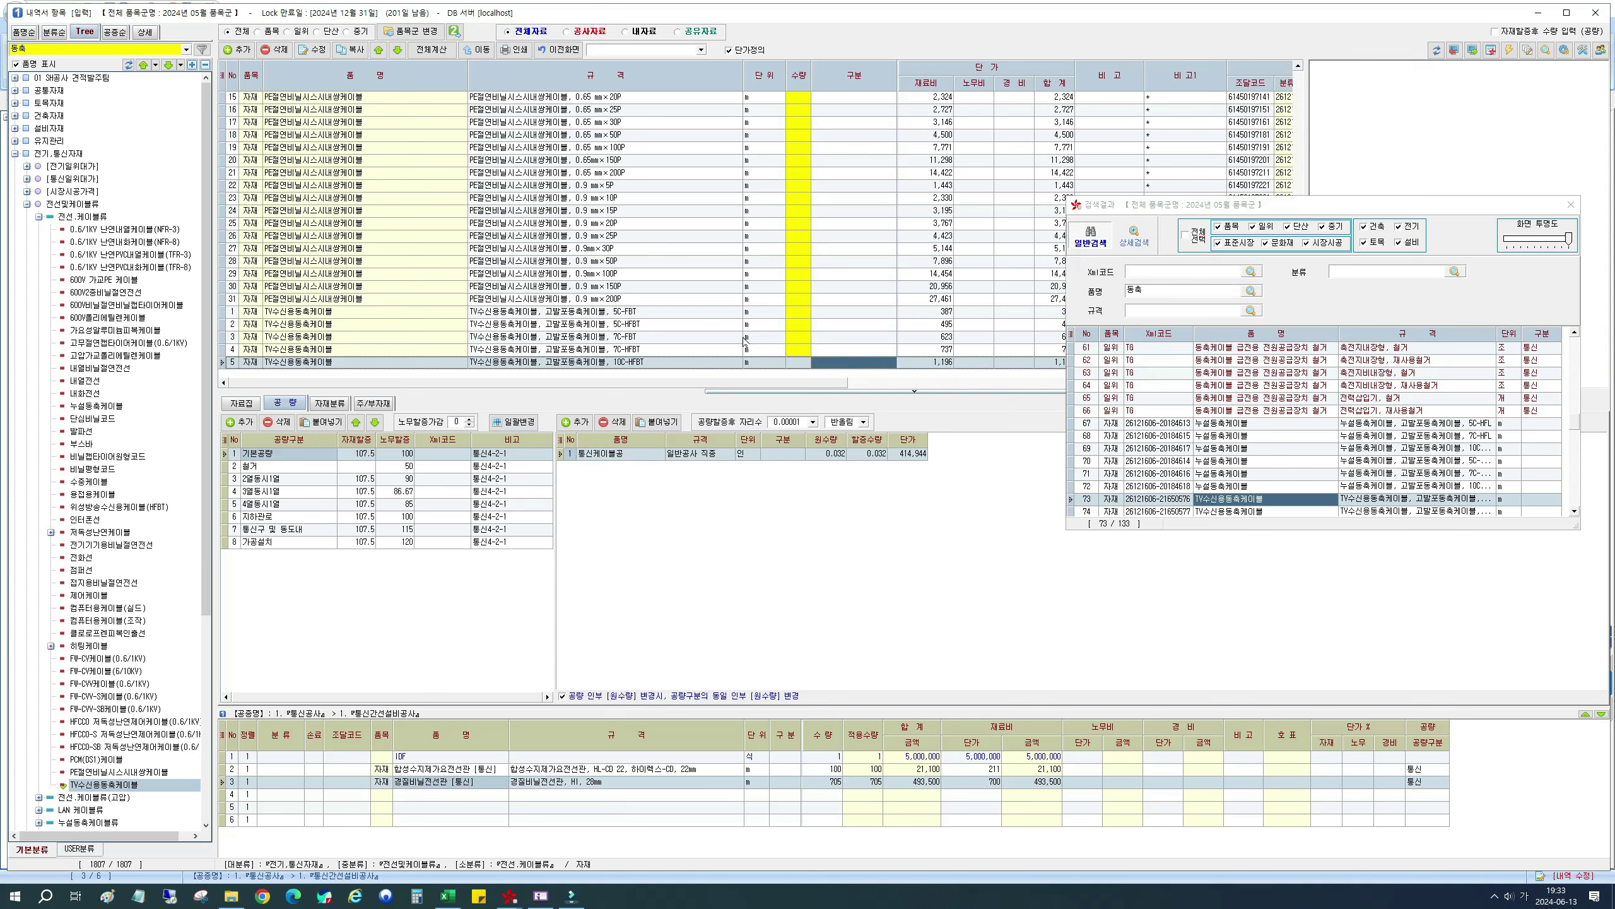
pyautogui.click(800, 350)
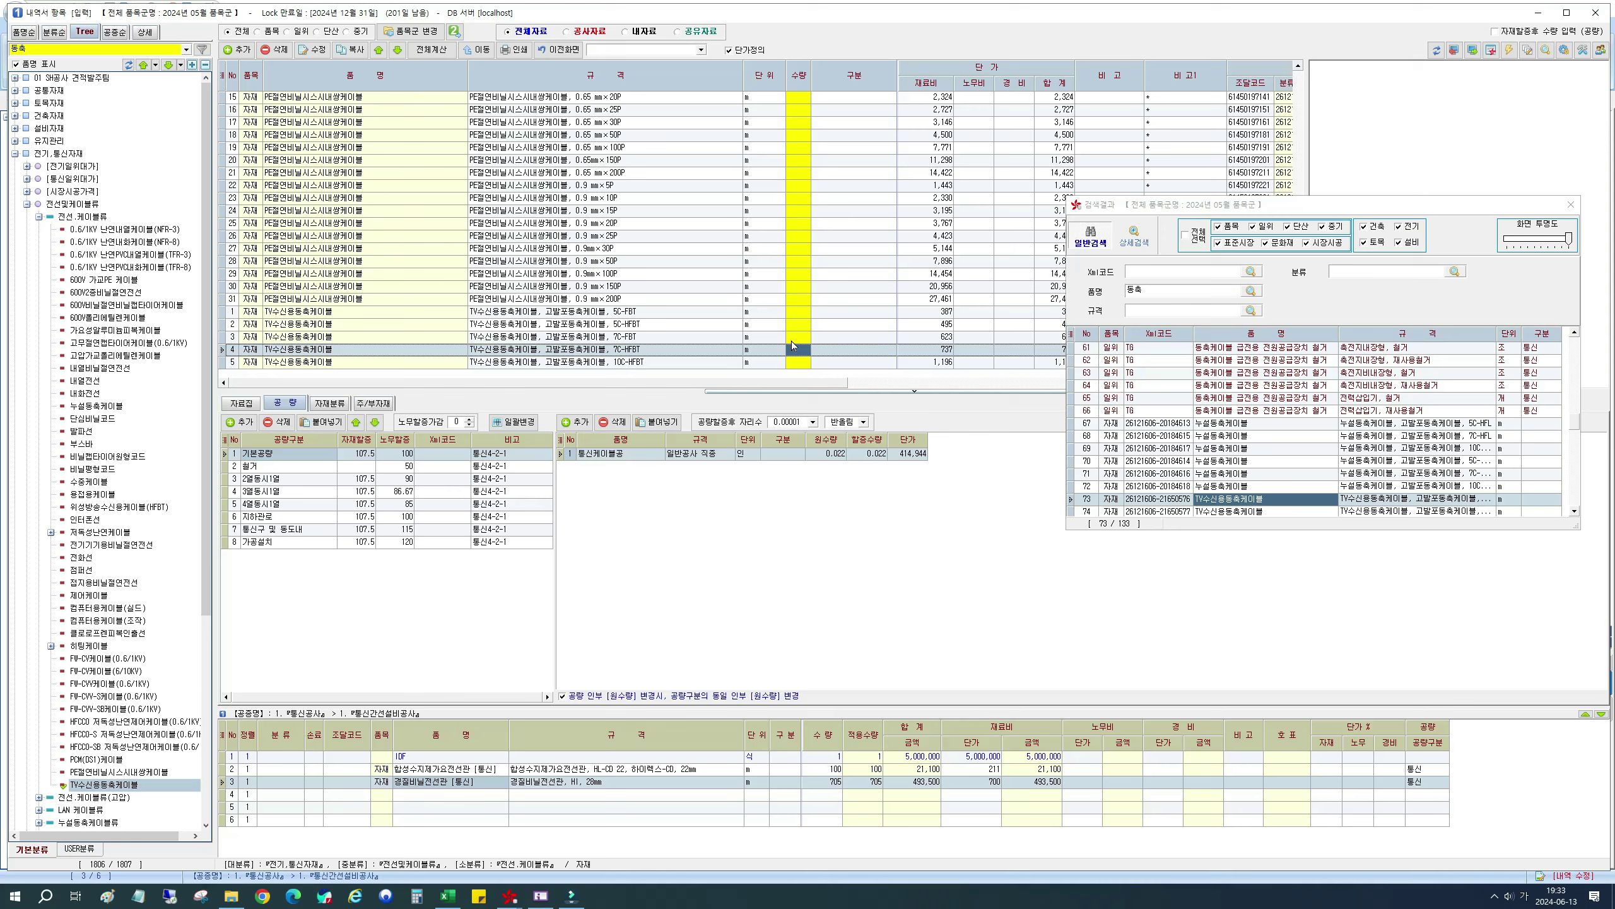
pyautogui.write('210')
pyautogui.press('Return')
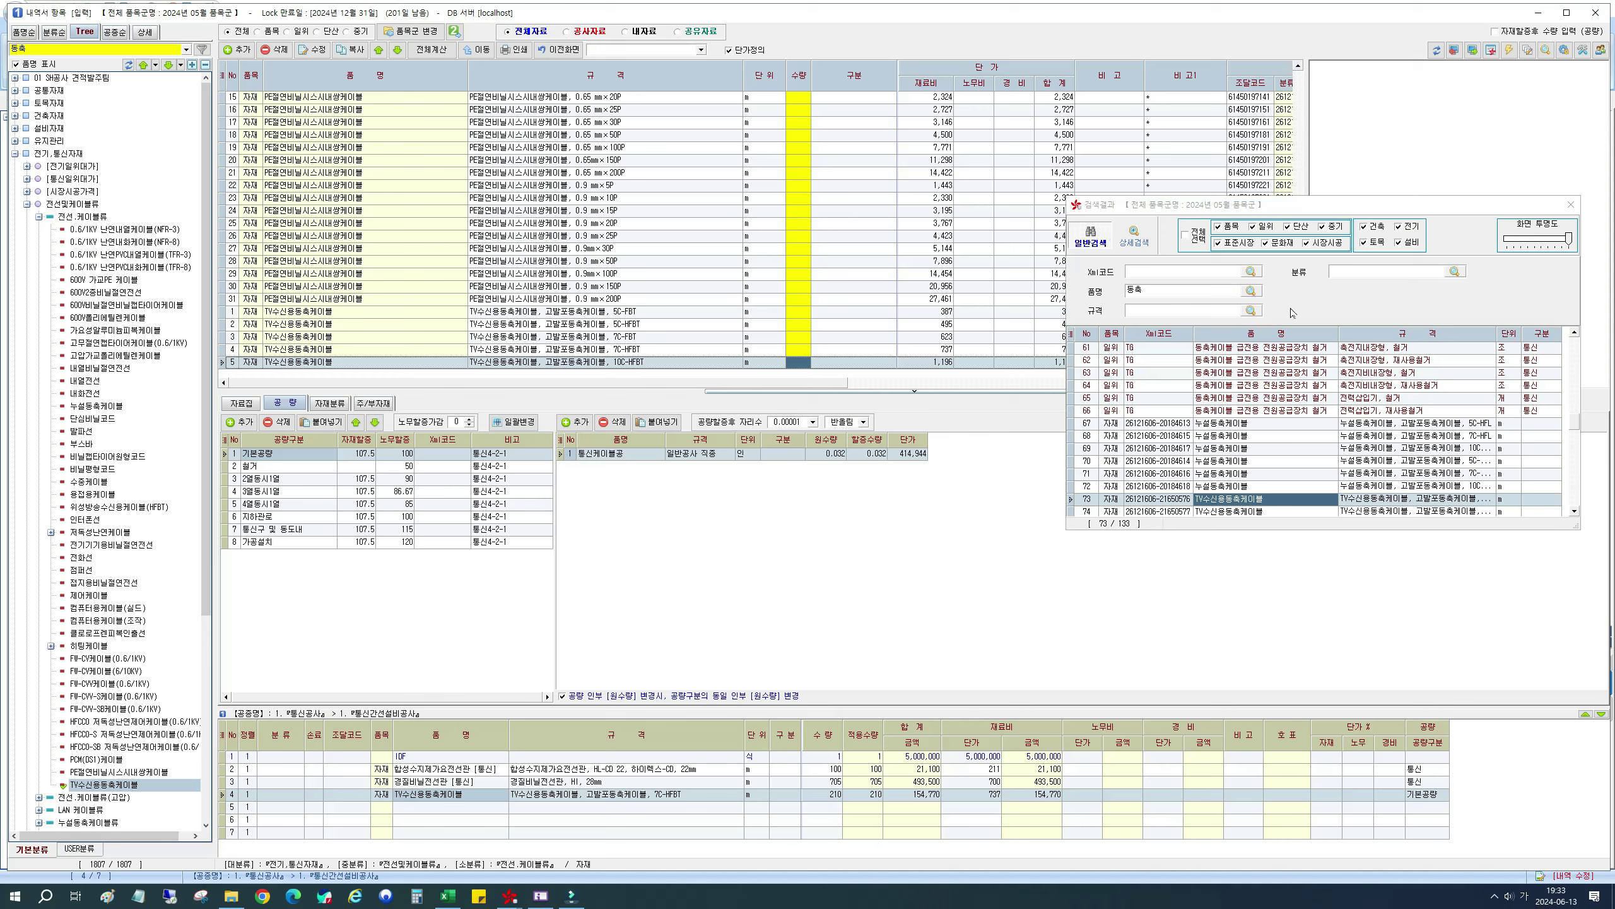
# Step: Open the detailed search conditions and search the database for items whose 품명 + 규격 contains UTP
pyautogui.click(1547, 51)
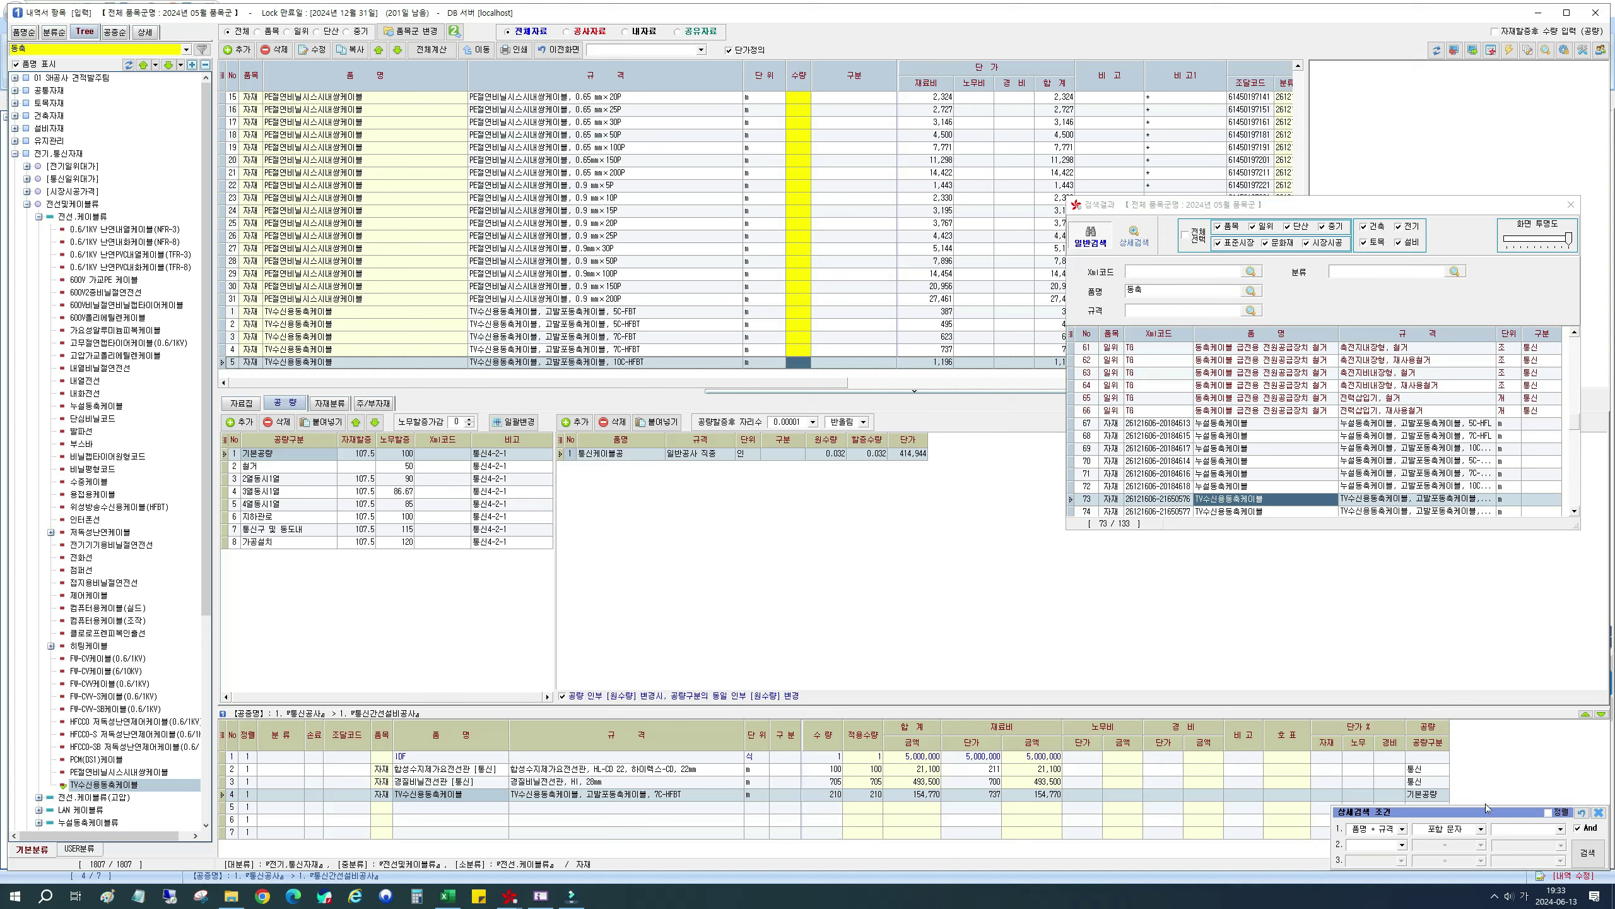
pyautogui.moveTo(1479, 810); pyautogui.dragTo(837, 534)
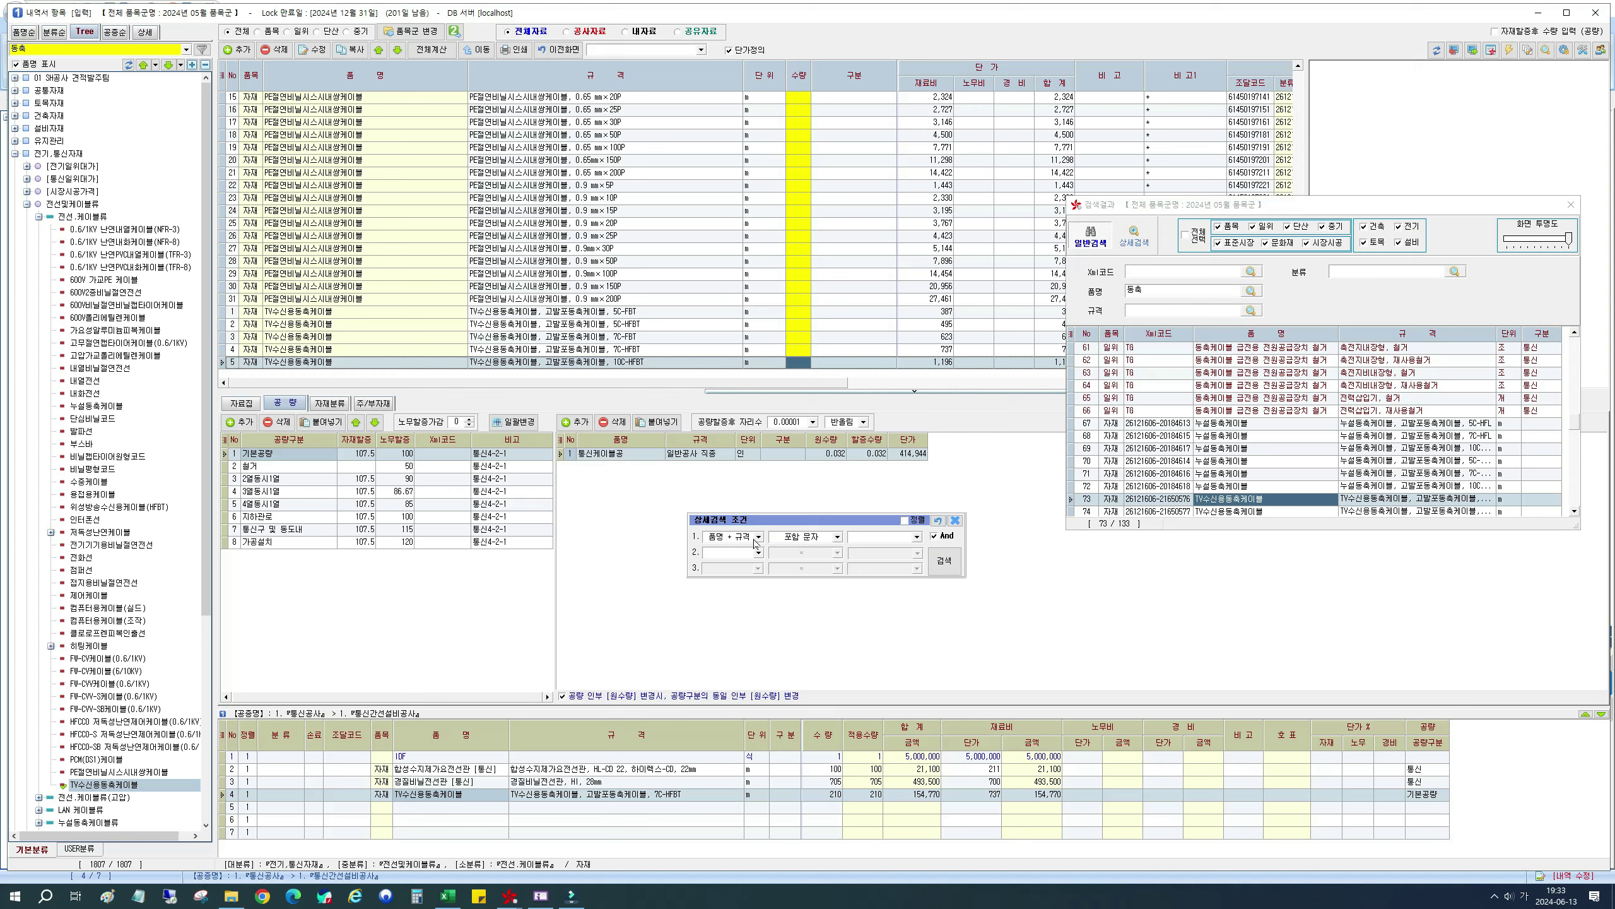
pyautogui.click(856, 536)
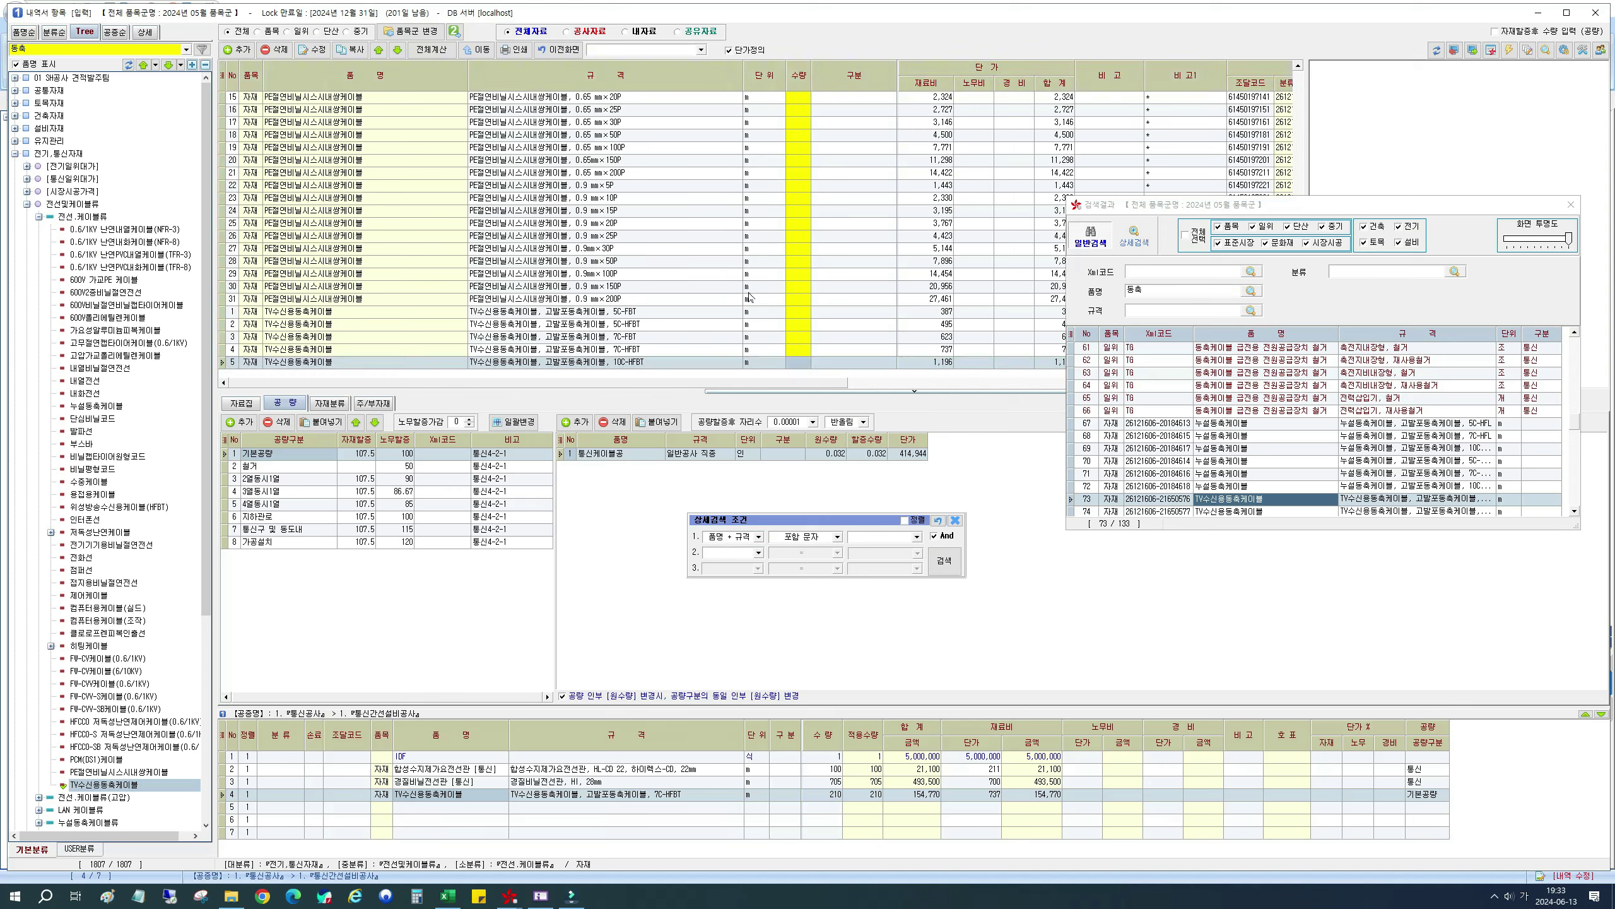
pyautogui.click(737, 538)
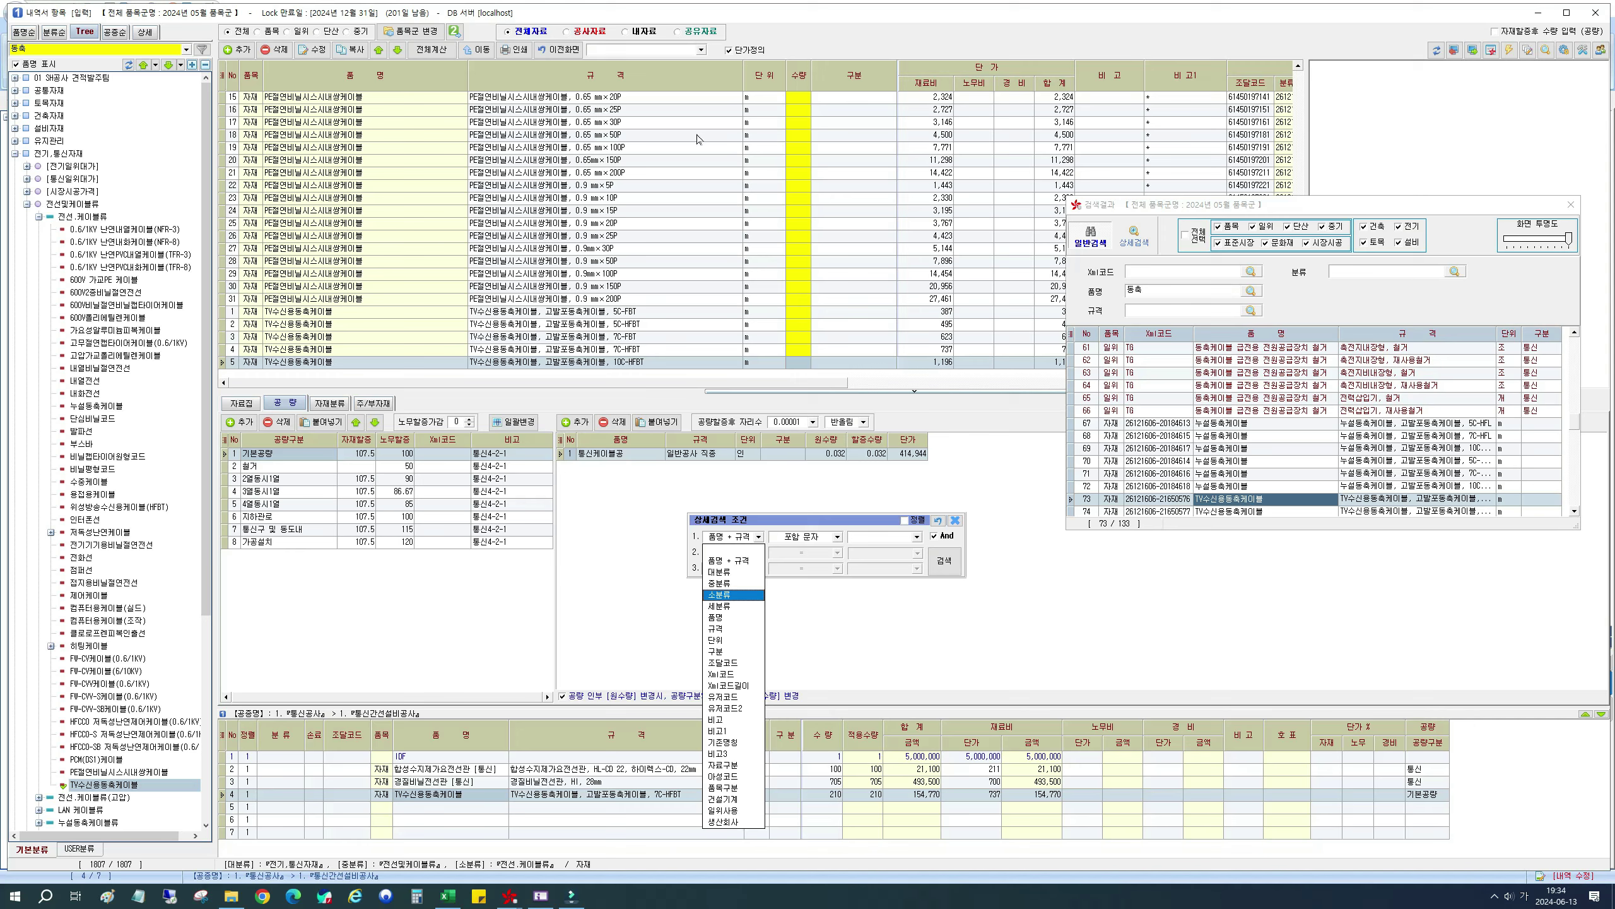
pyautogui.click(721, 563)
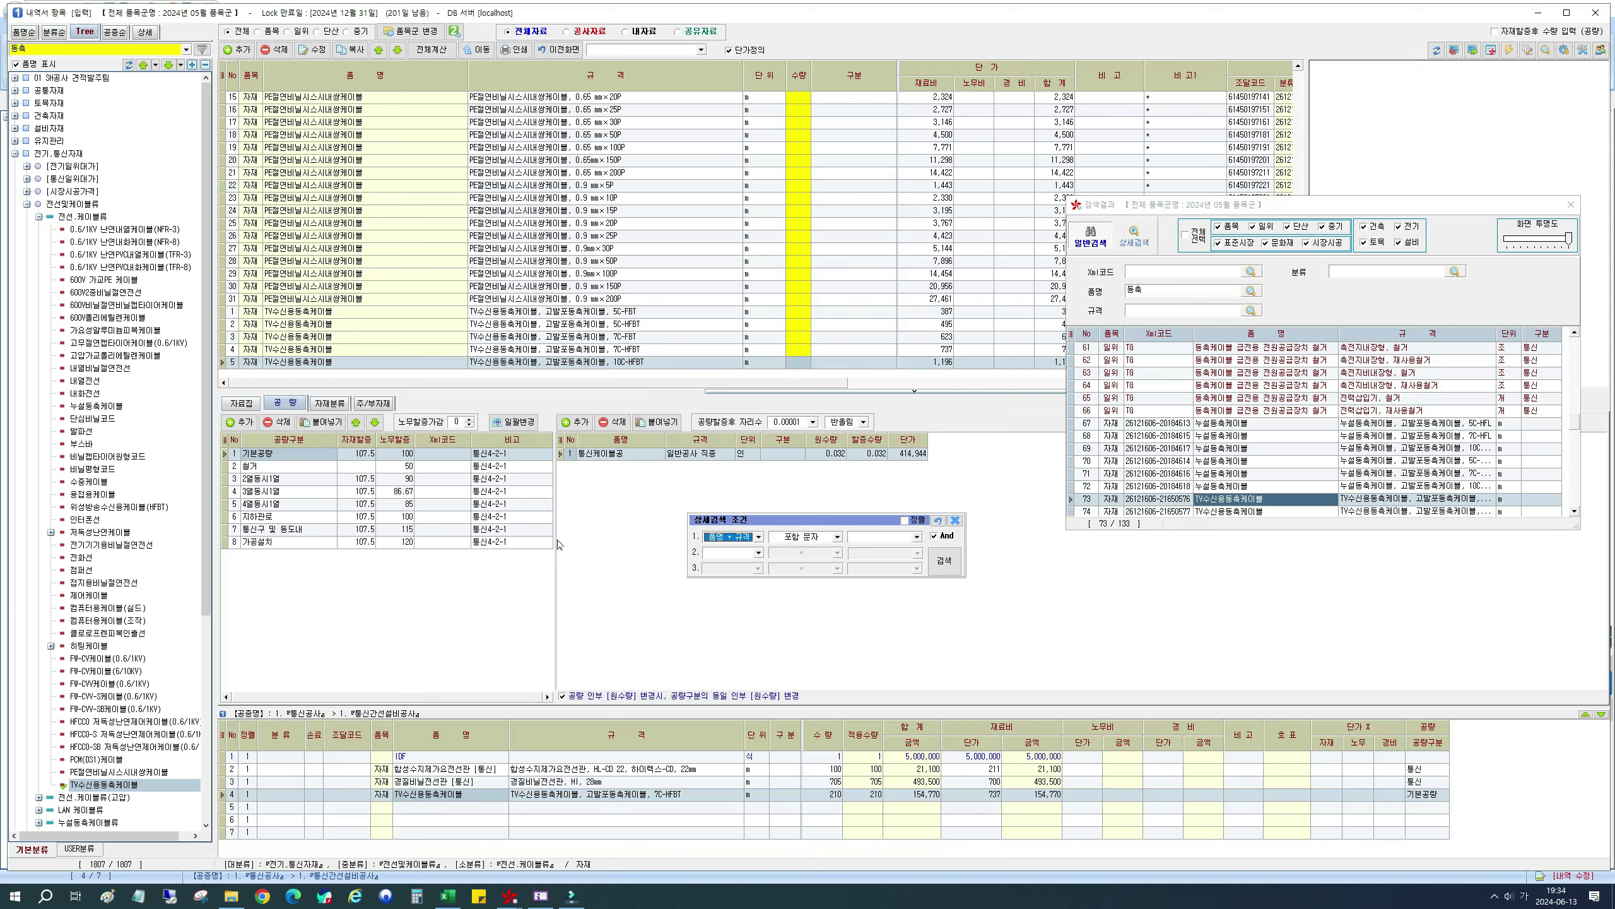
pyautogui.click(852, 536)
pyautogui.write('ㅋㅔ')
pyautogui.press('Return')
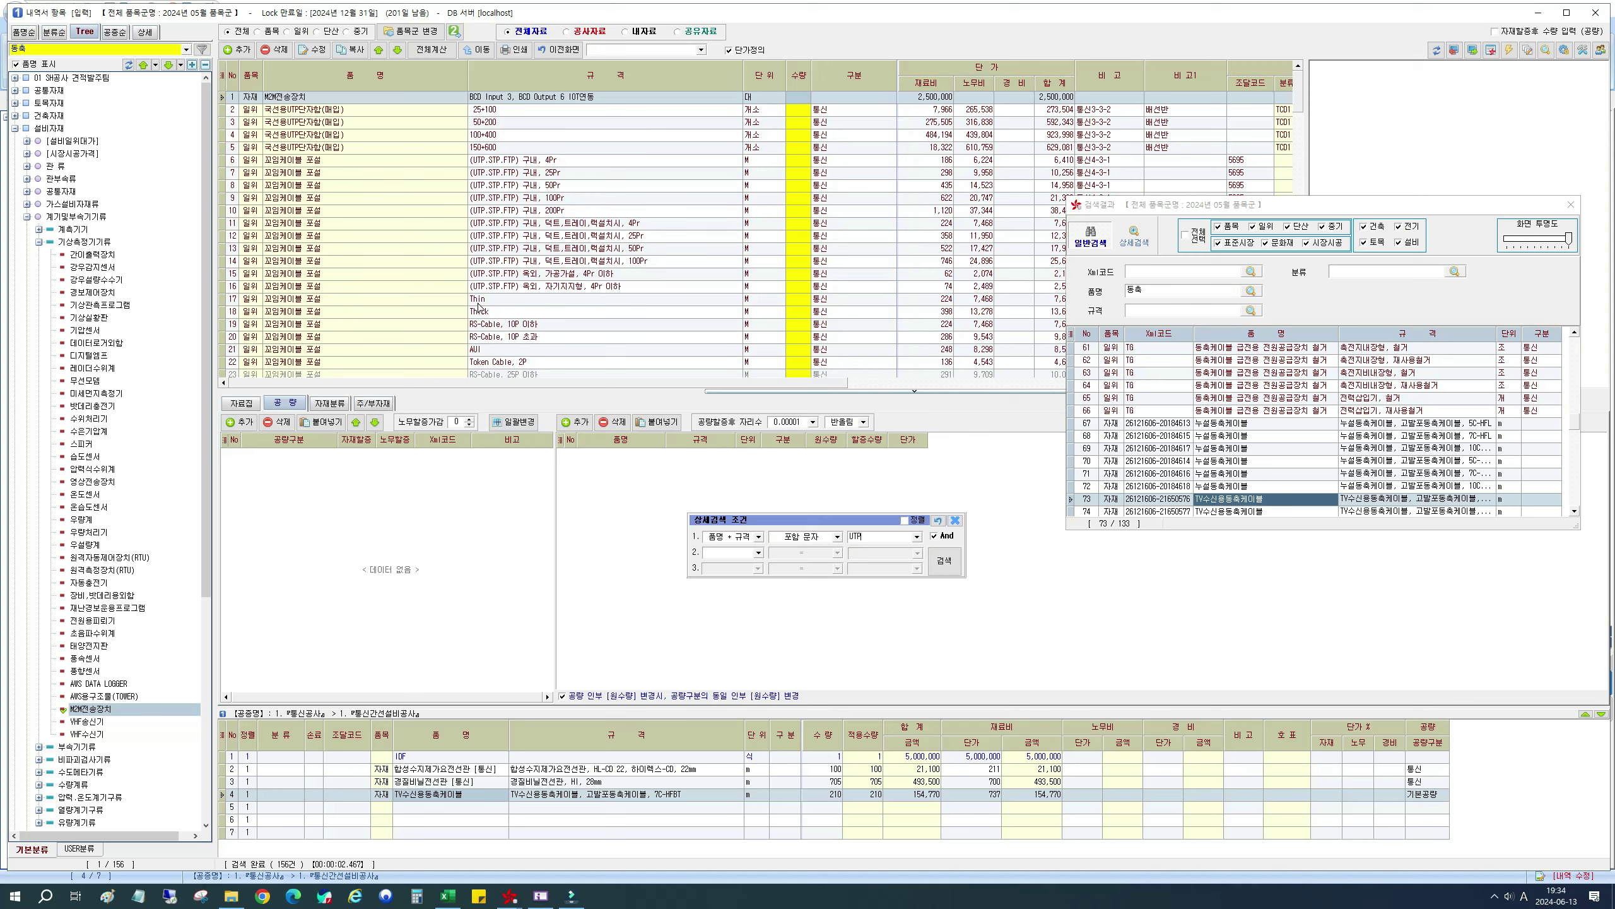
# Step: Examine the 꼬임케이블 포설 entries in the UTP results, including the labor breakdown of the outdoor self-supporting type for 4Pr or less
pyautogui.click(605, 288)
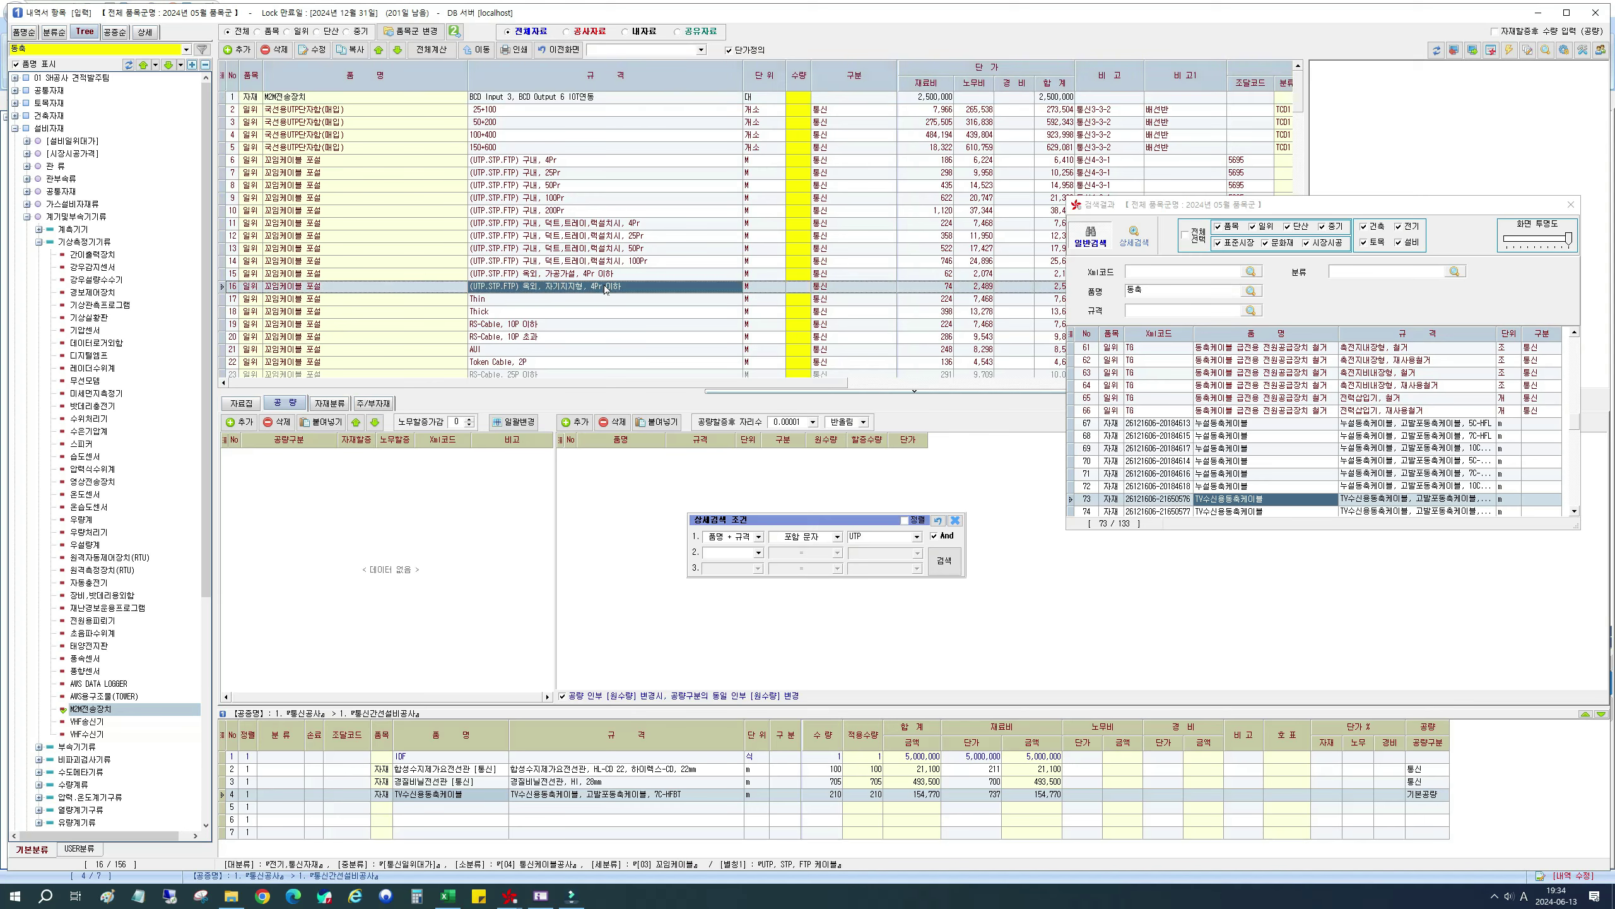
pyautogui.click(254, 290)
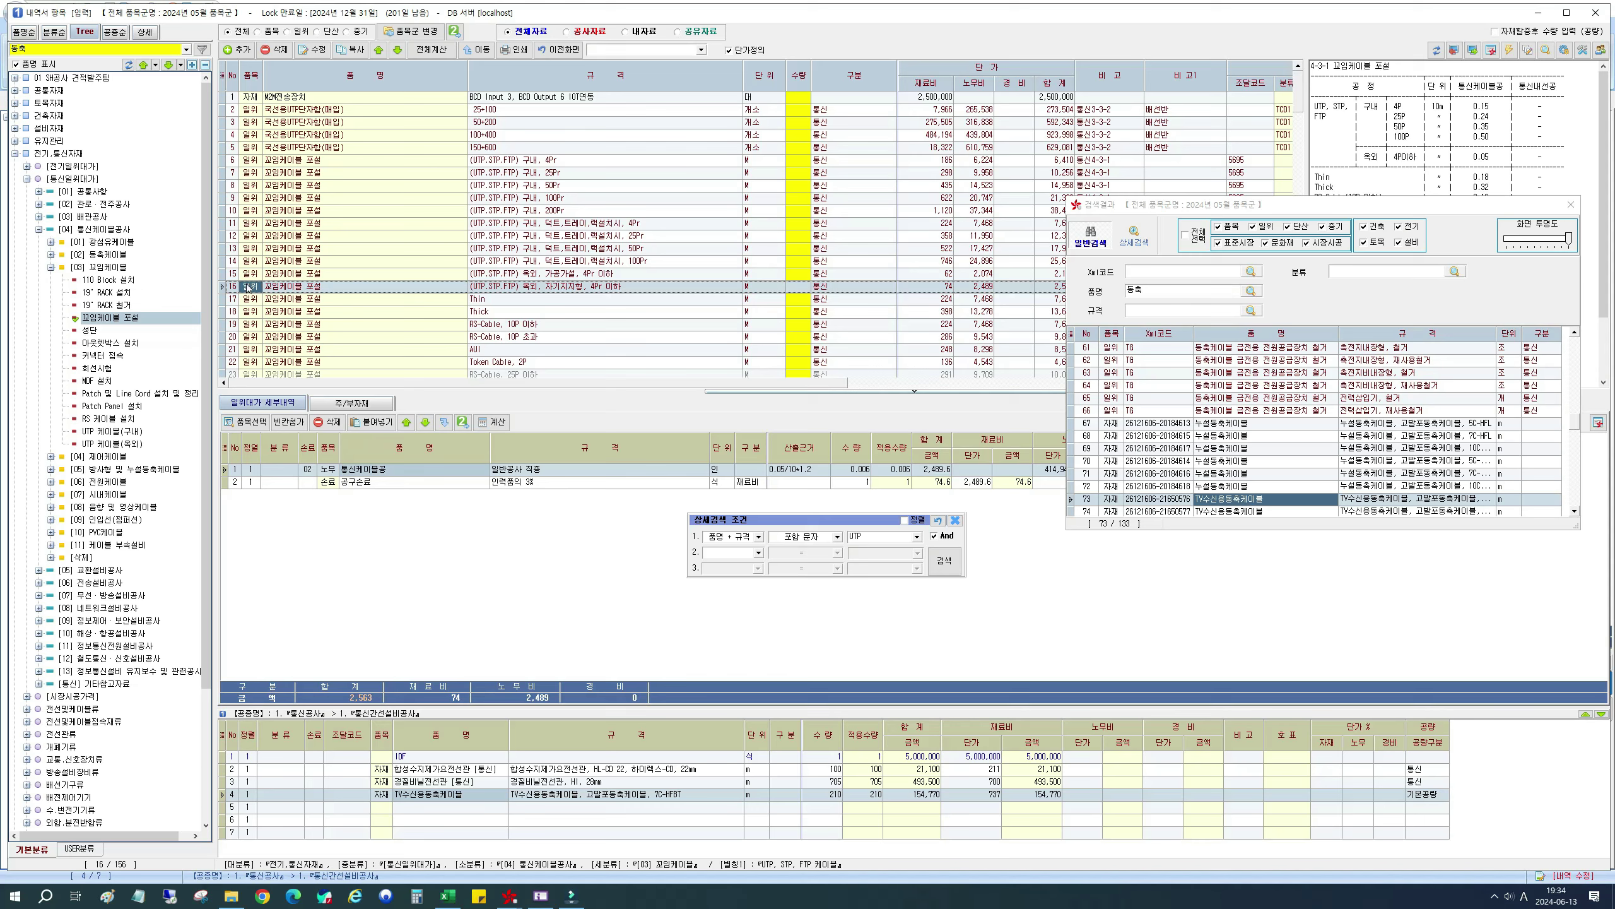
pyautogui.click(508, 289)
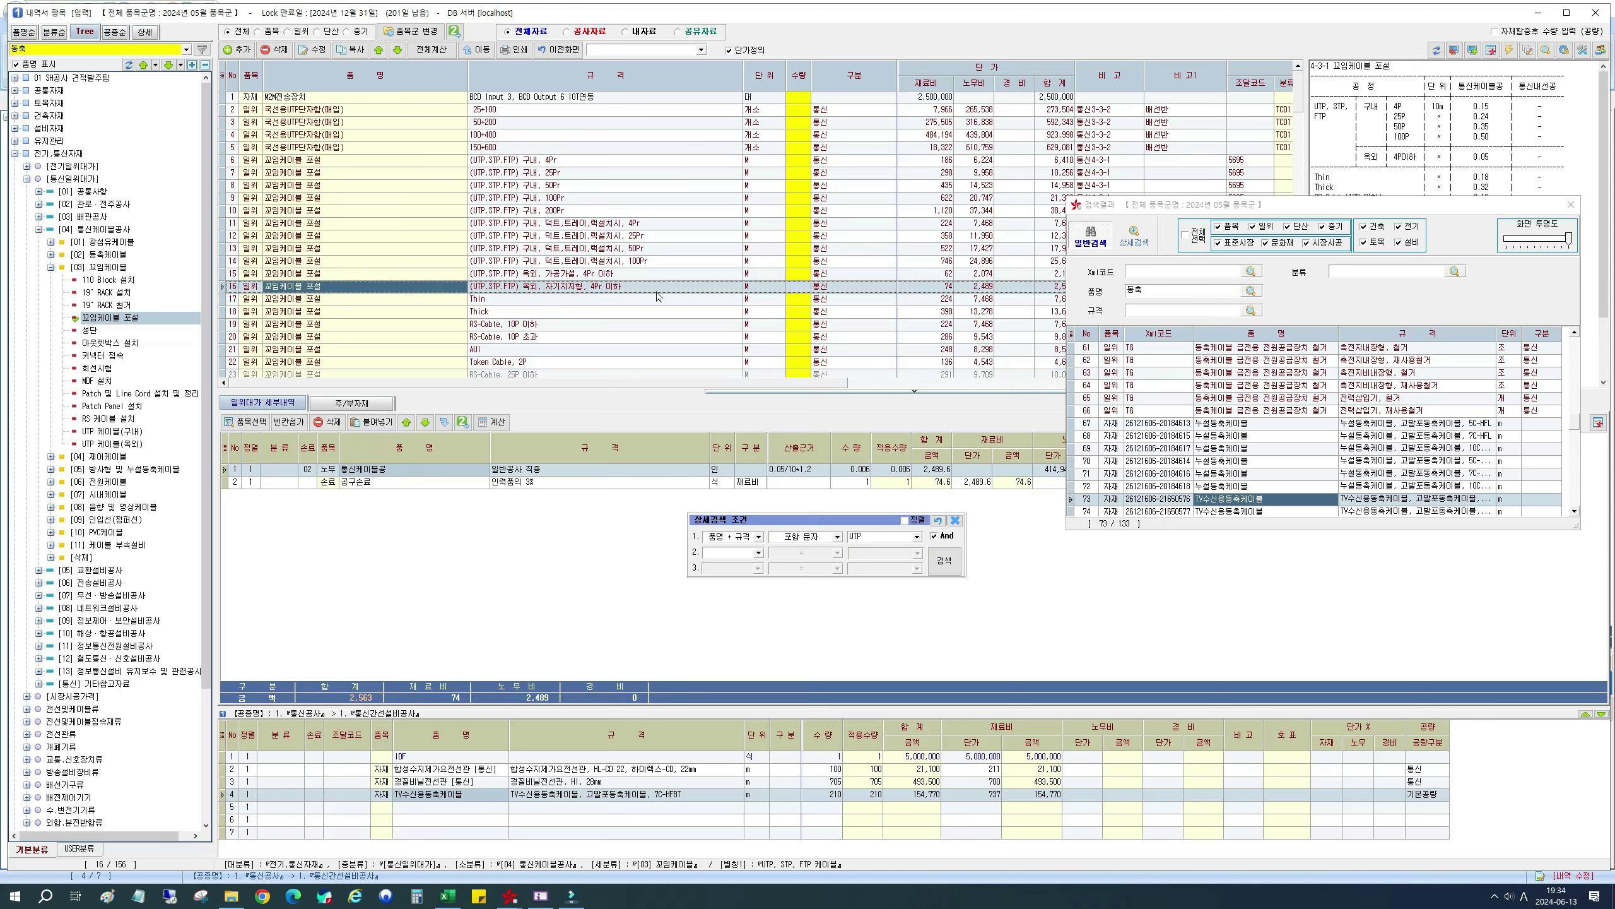
pyautogui.click(763, 289)
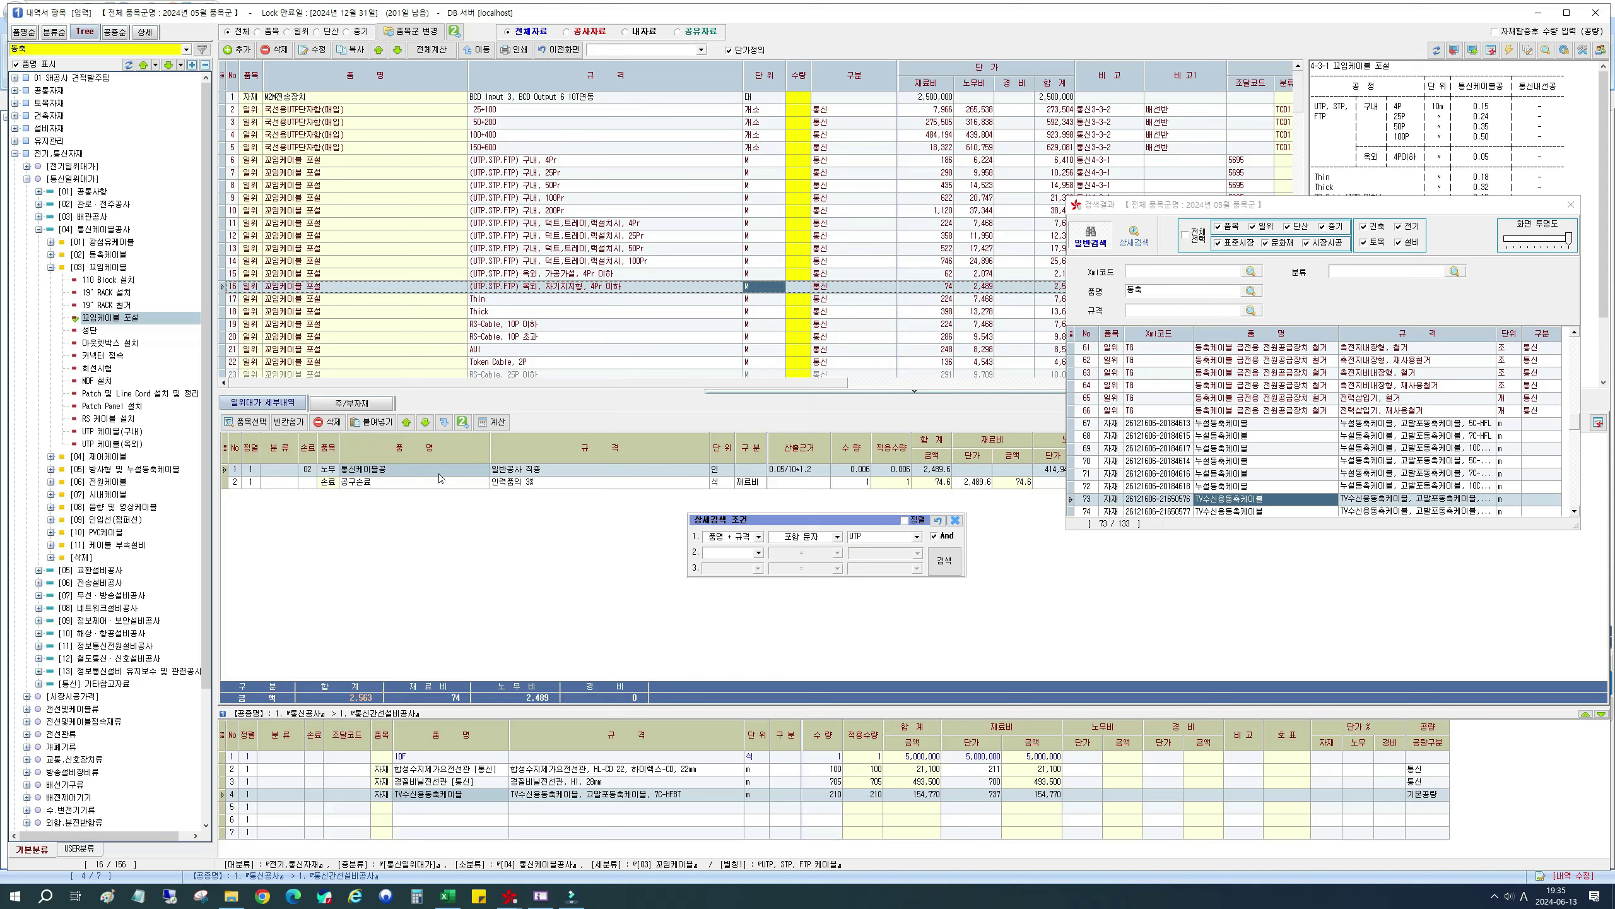
pyautogui.click(567, 286)
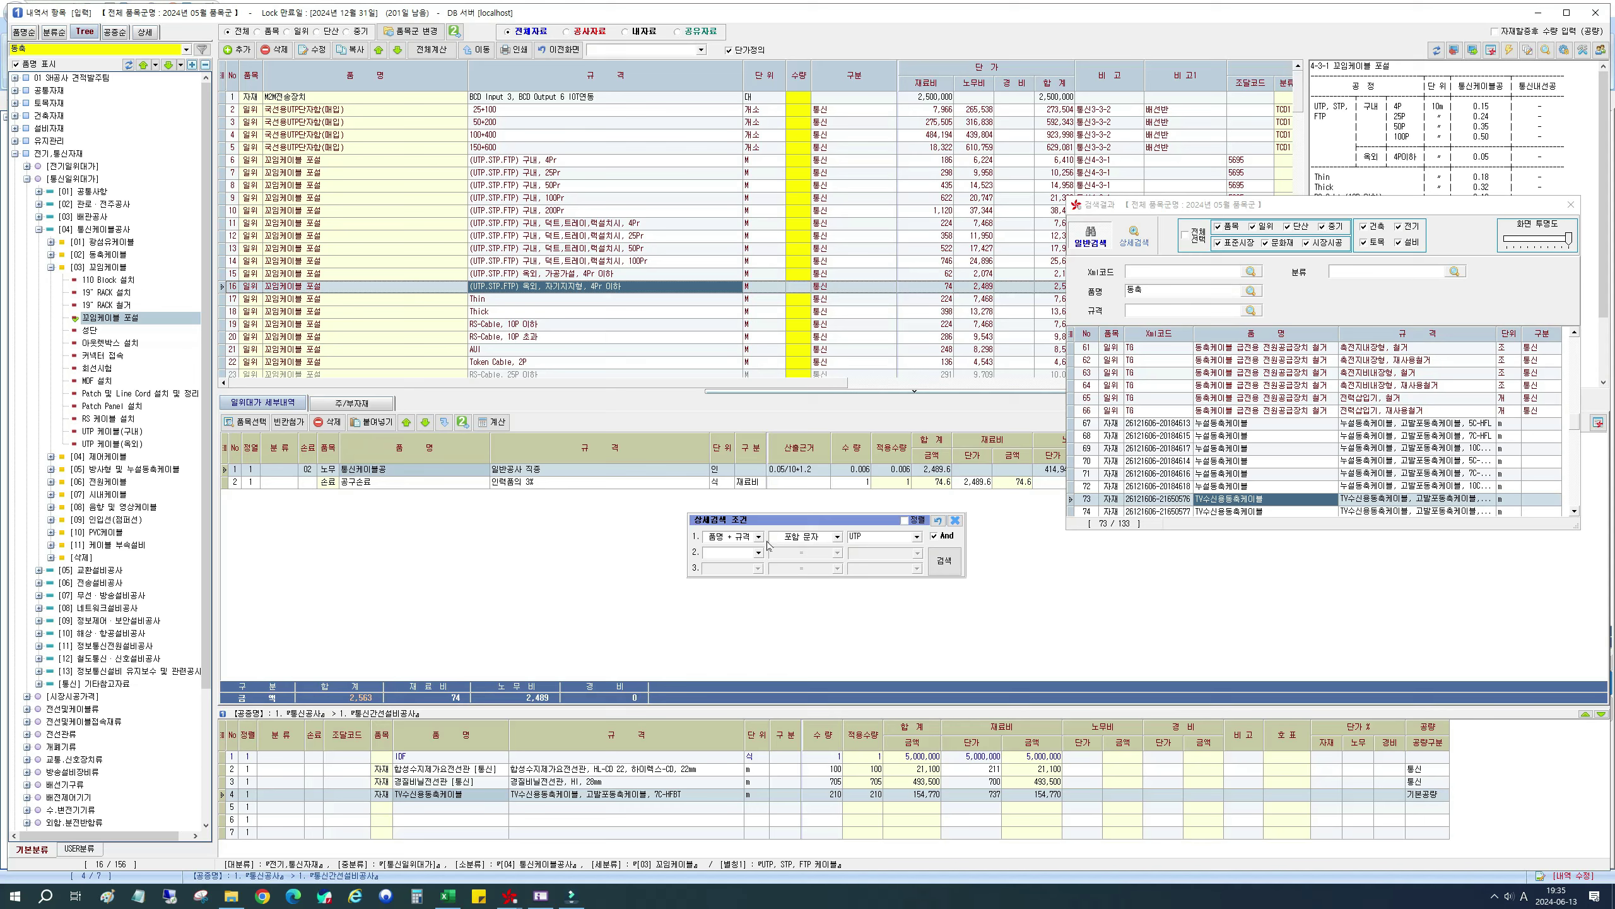
pyautogui.click(559, 337)
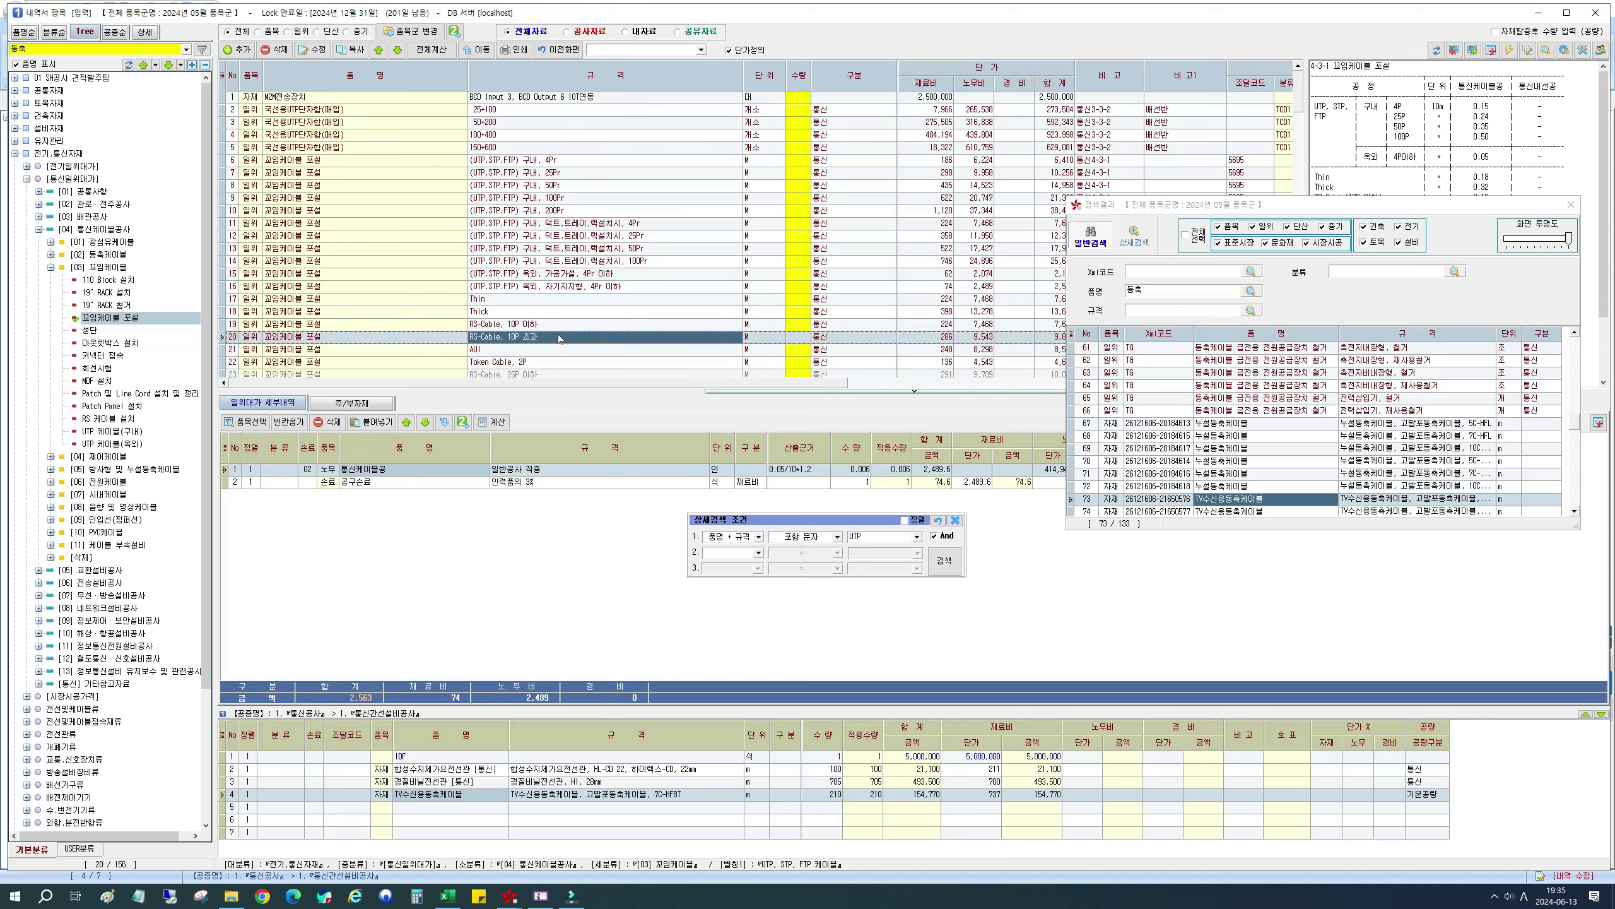
# Step: Add the UTP케이블 Cat5E, 25P material to the statement with the 기본공량 labor category and a quantity of 1957
pyautogui.scroll(-5, 752, 256)
pyautogui.scroll(-5, 752, 256)
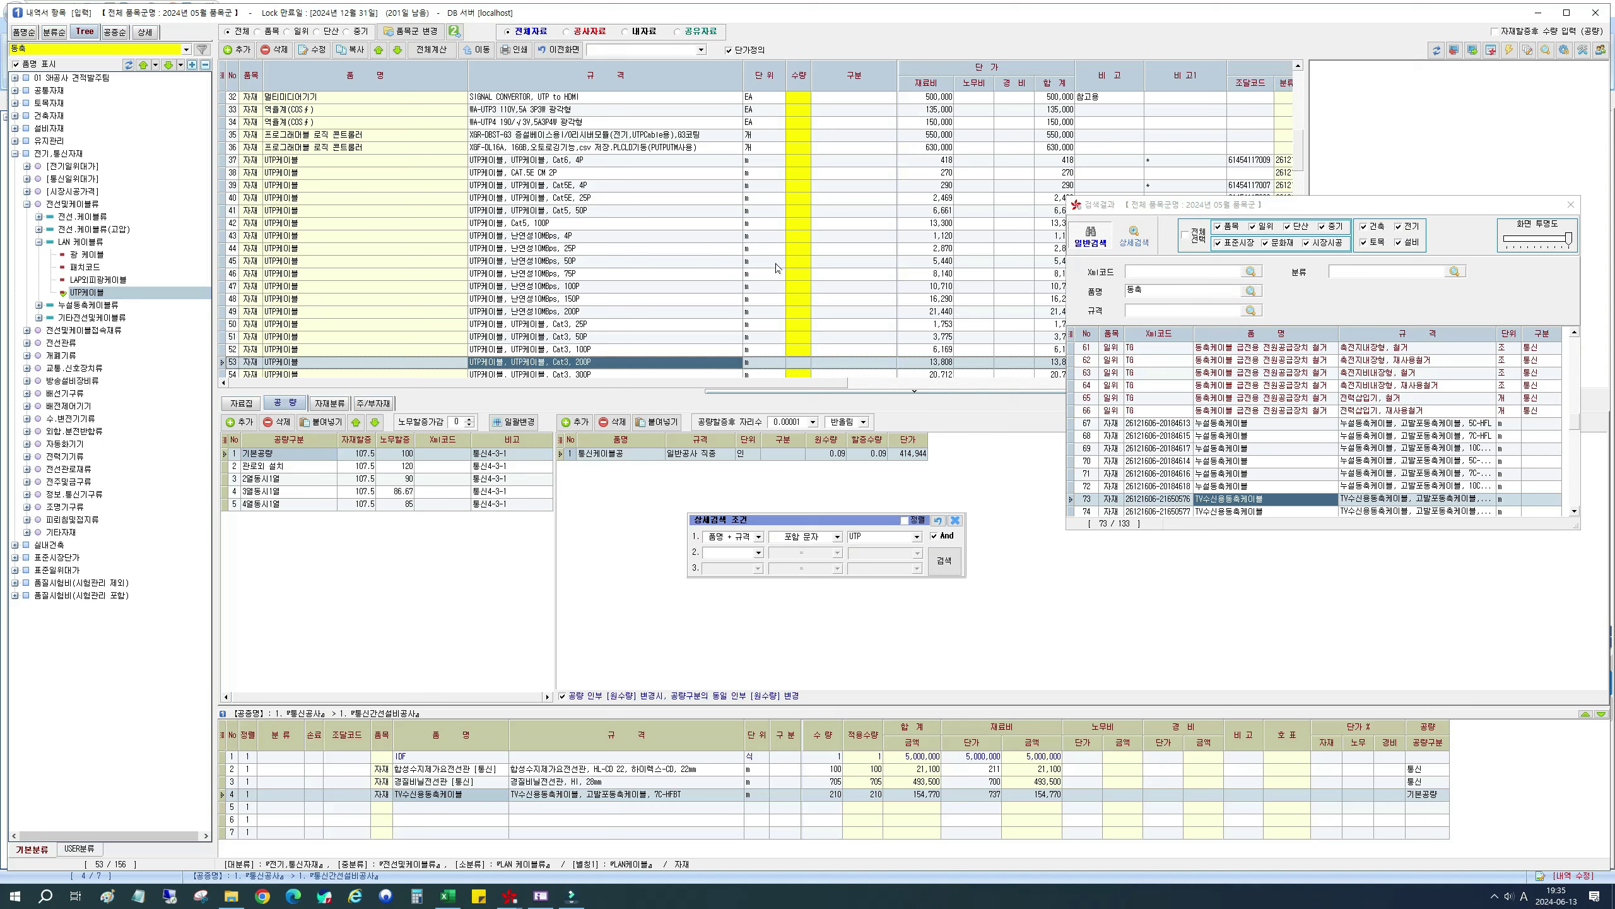
pyautogui.click(801, 200)
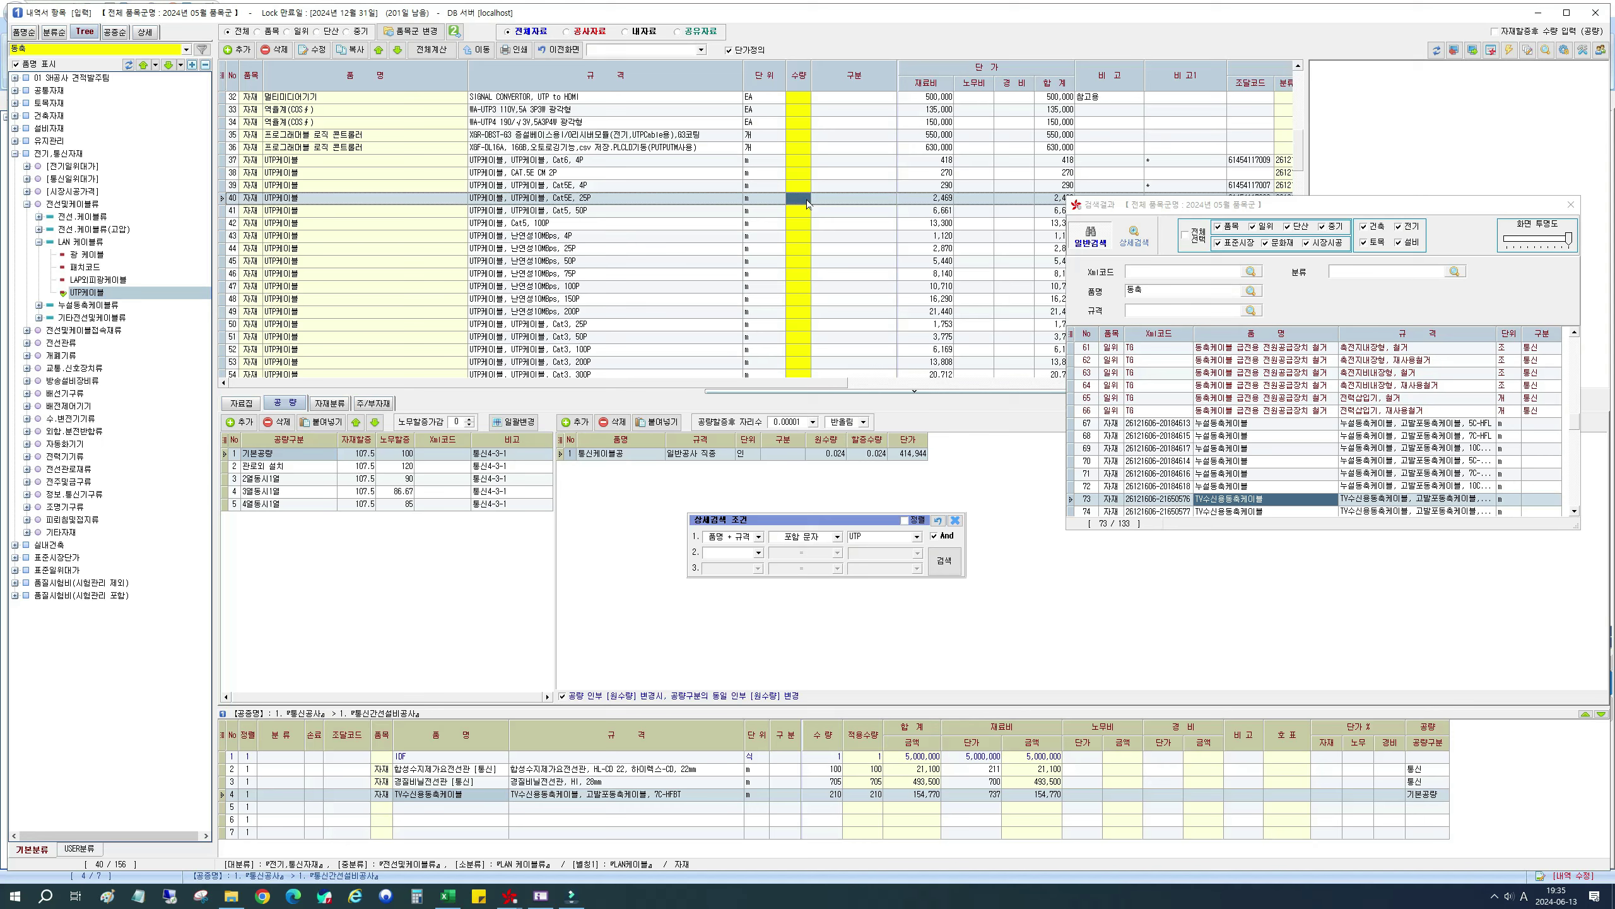
pyautogui.write('1957')
pyautogui.press('Return')
pyautogui.press('Return')
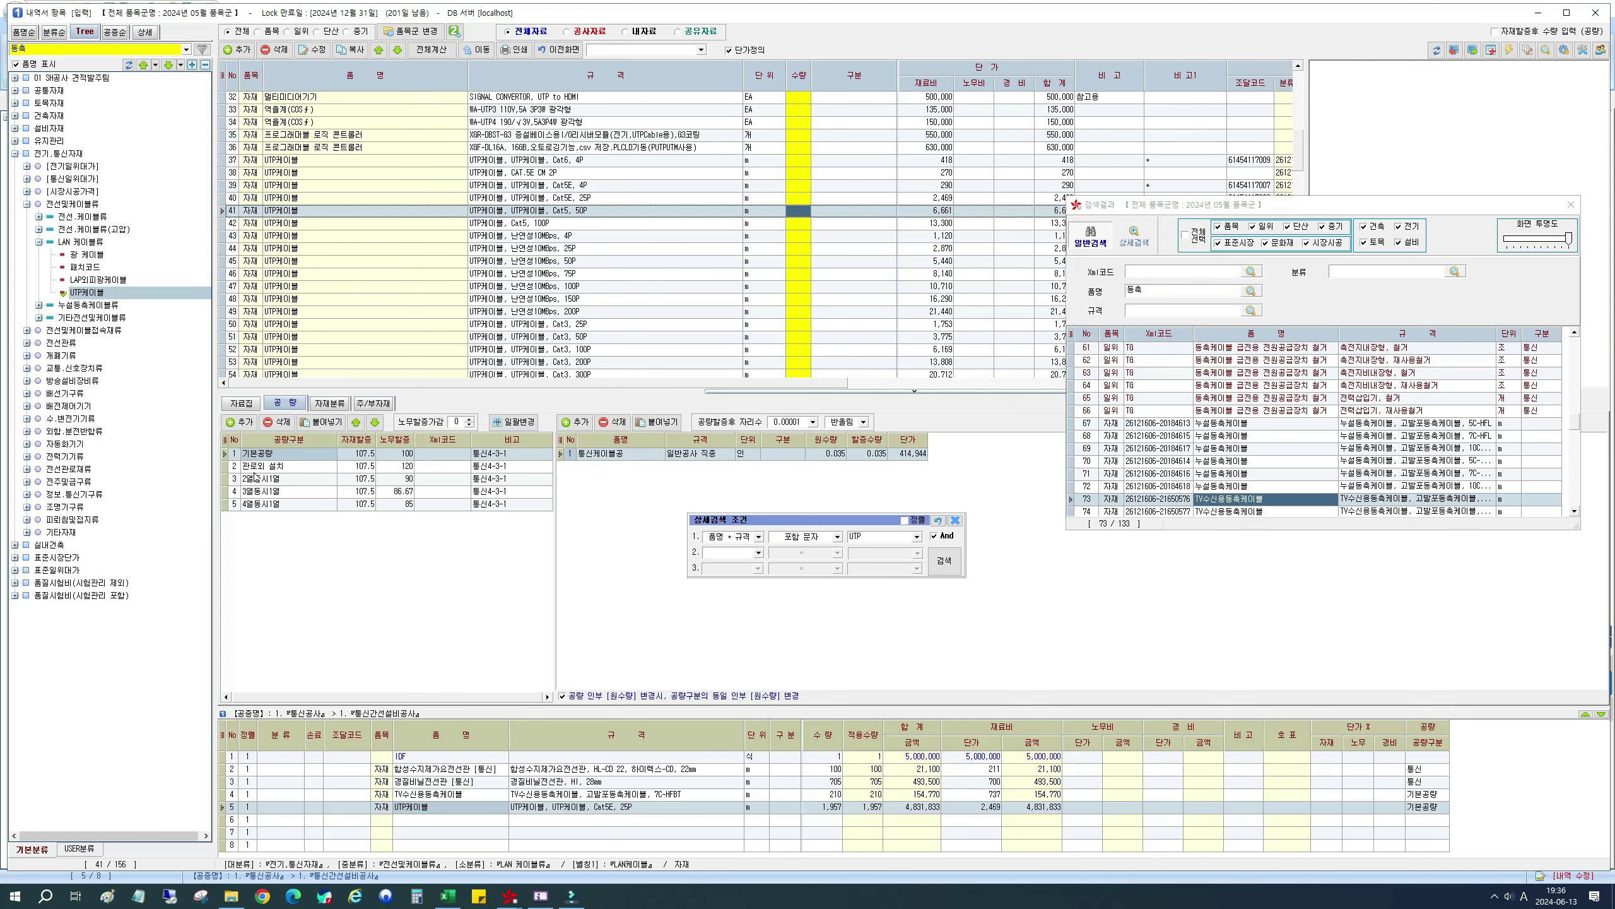
# Step: Check the price sources and labor data of the UTP케이블 Cat5, 50P material
pyautogui.click(254, 404)
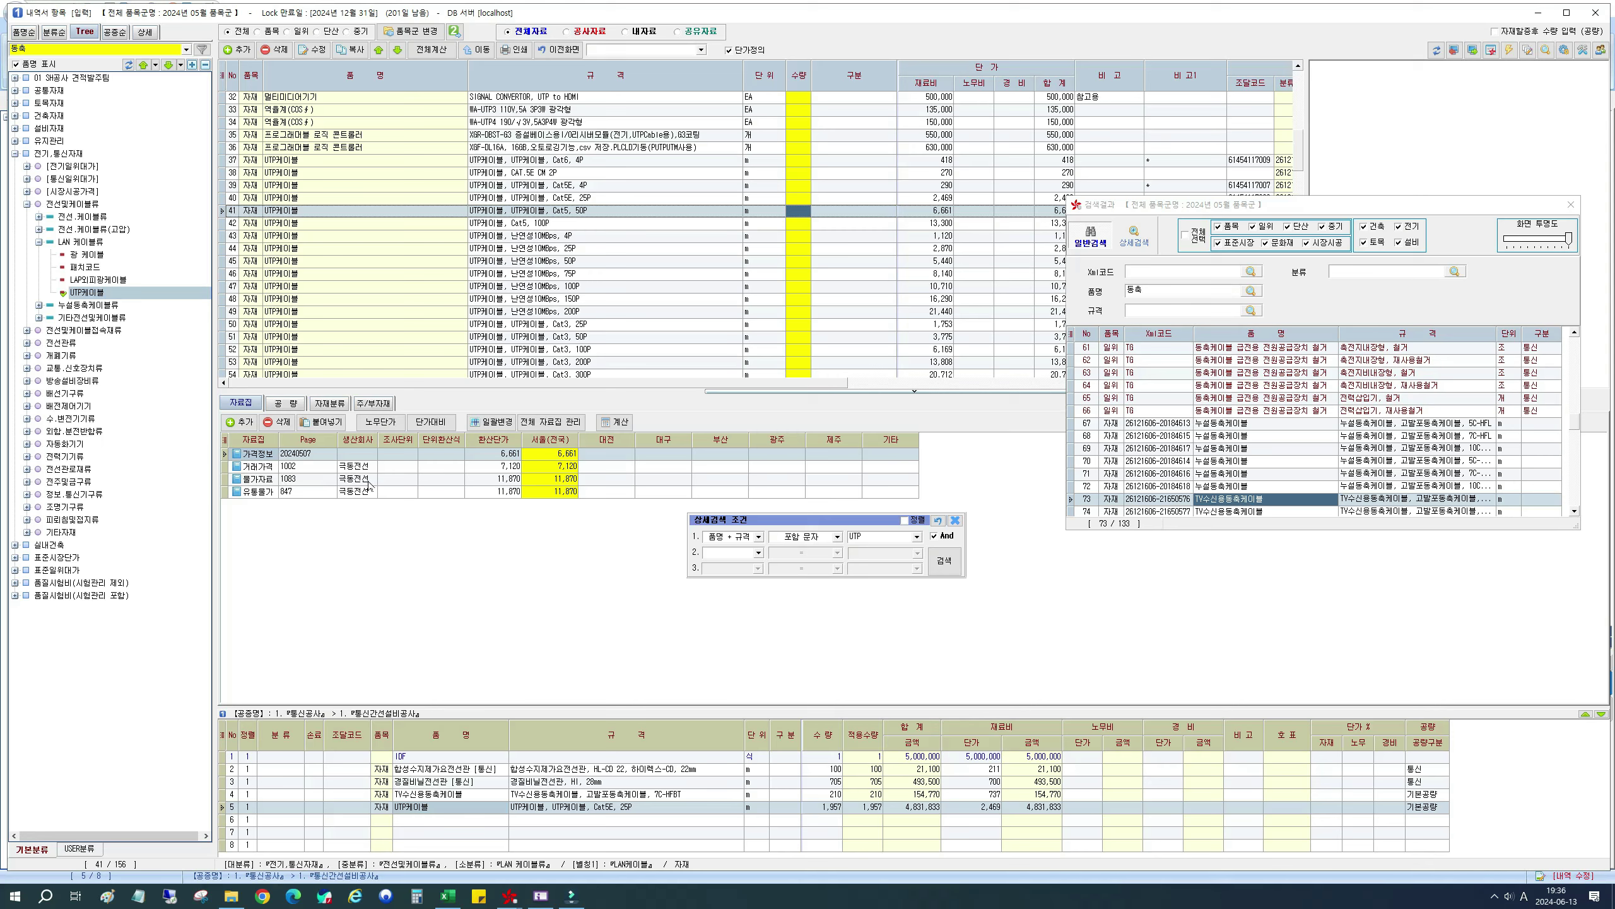
pyautogui.click(286, 404)
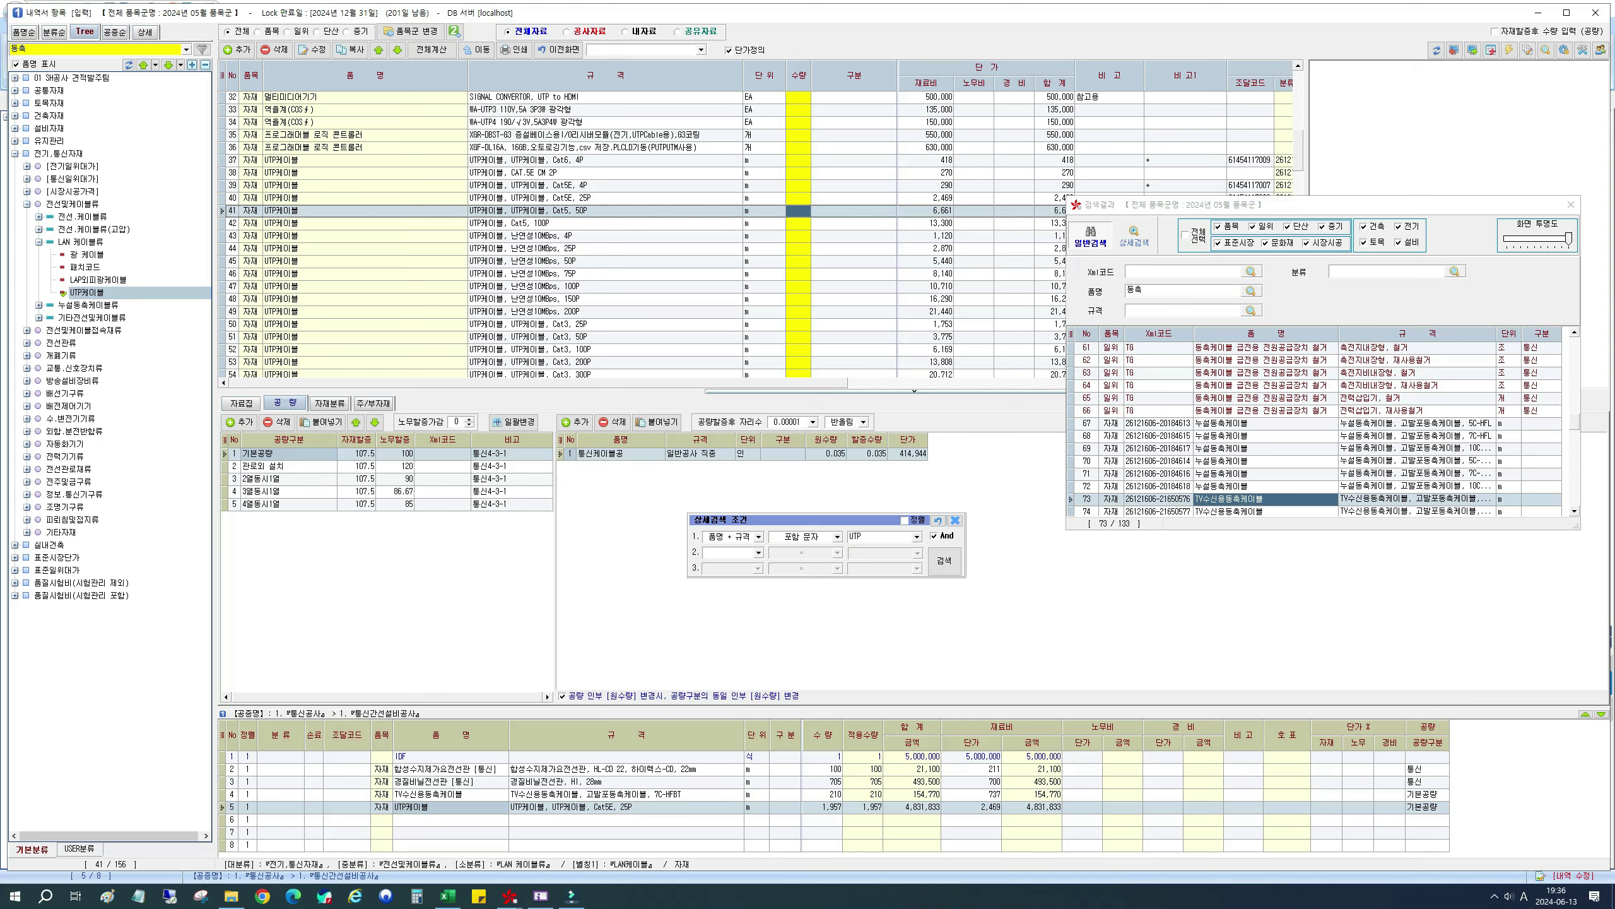
pyautogui.click(1175, 288)
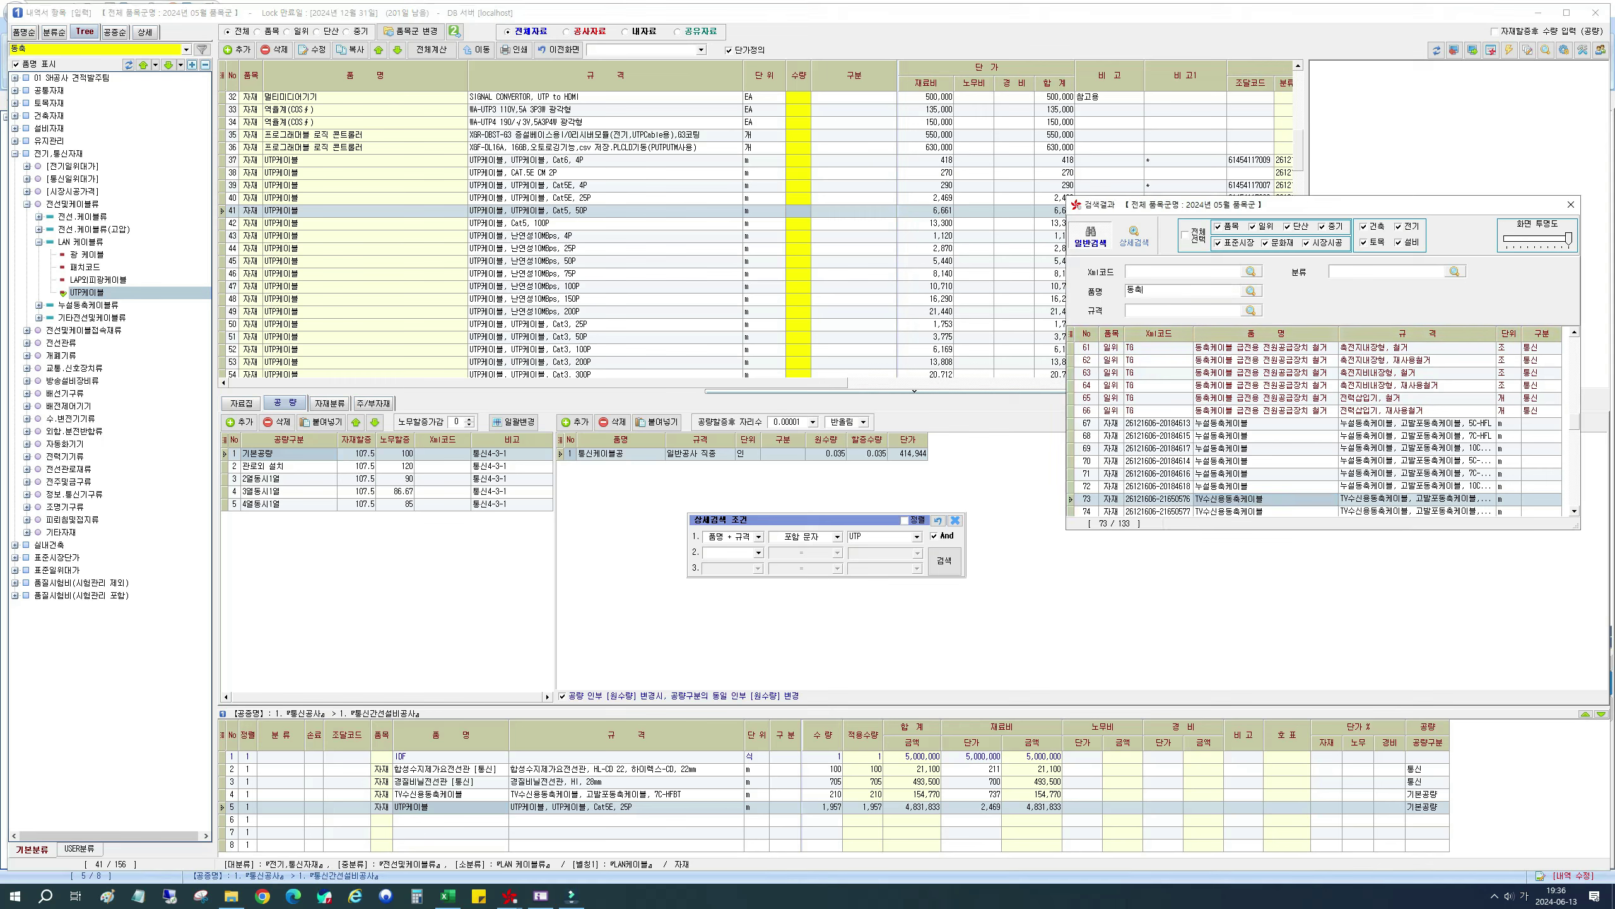
pyautogui.click(29, 145)
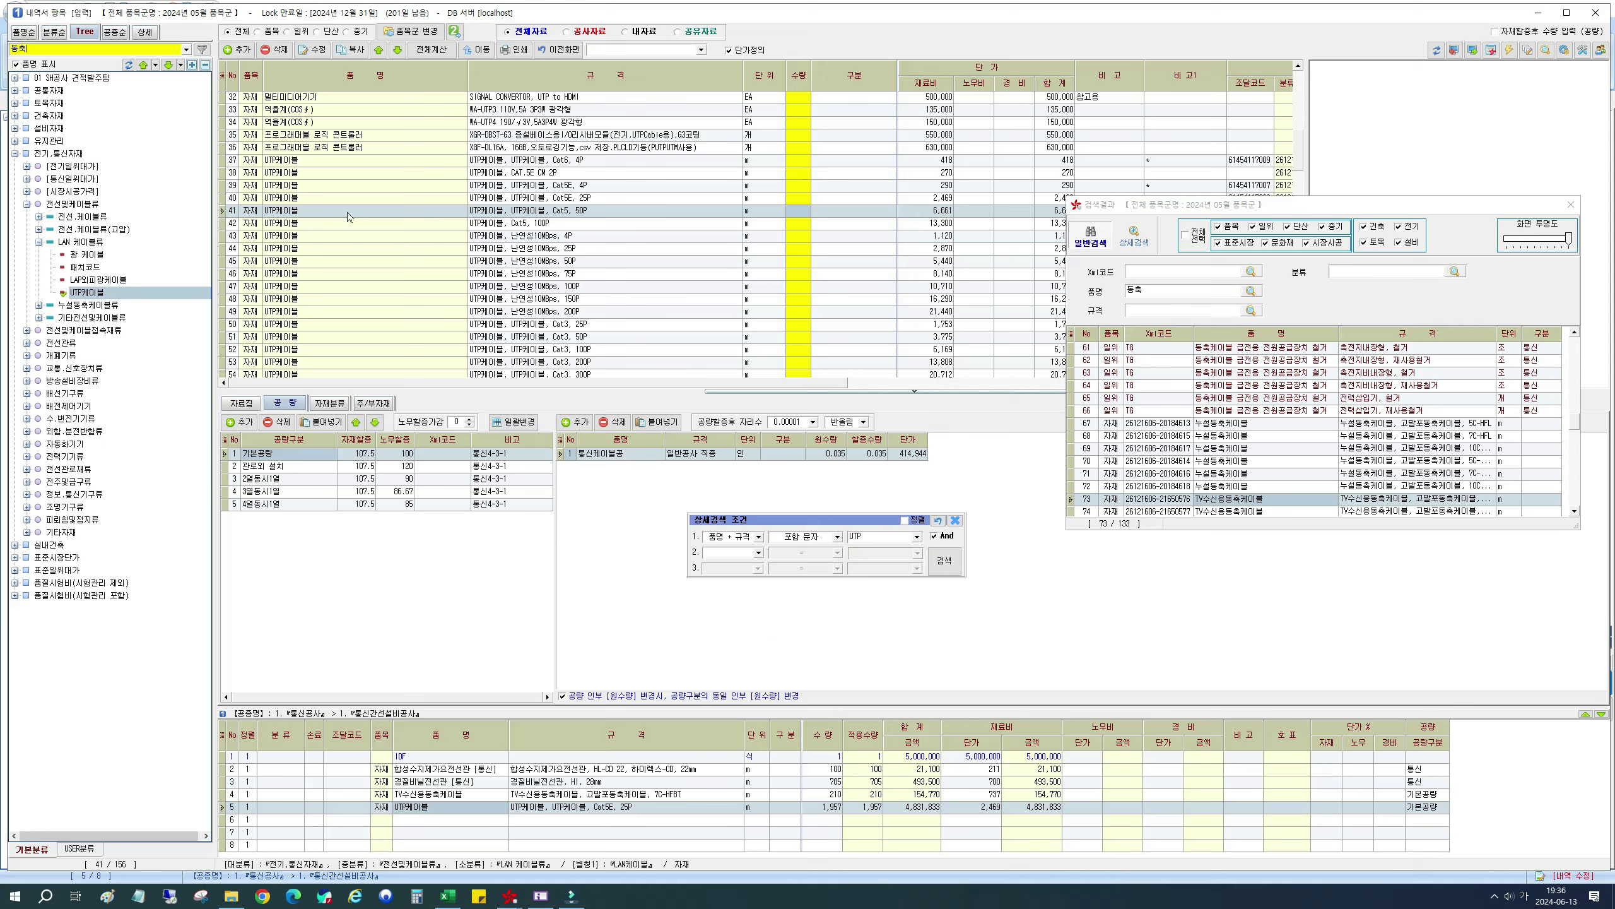
# Step: List the items by work type and look through the conduit, coaxial and UTP cable materials registered under 통신간선설비공사
pyautogui.click(108, 32)
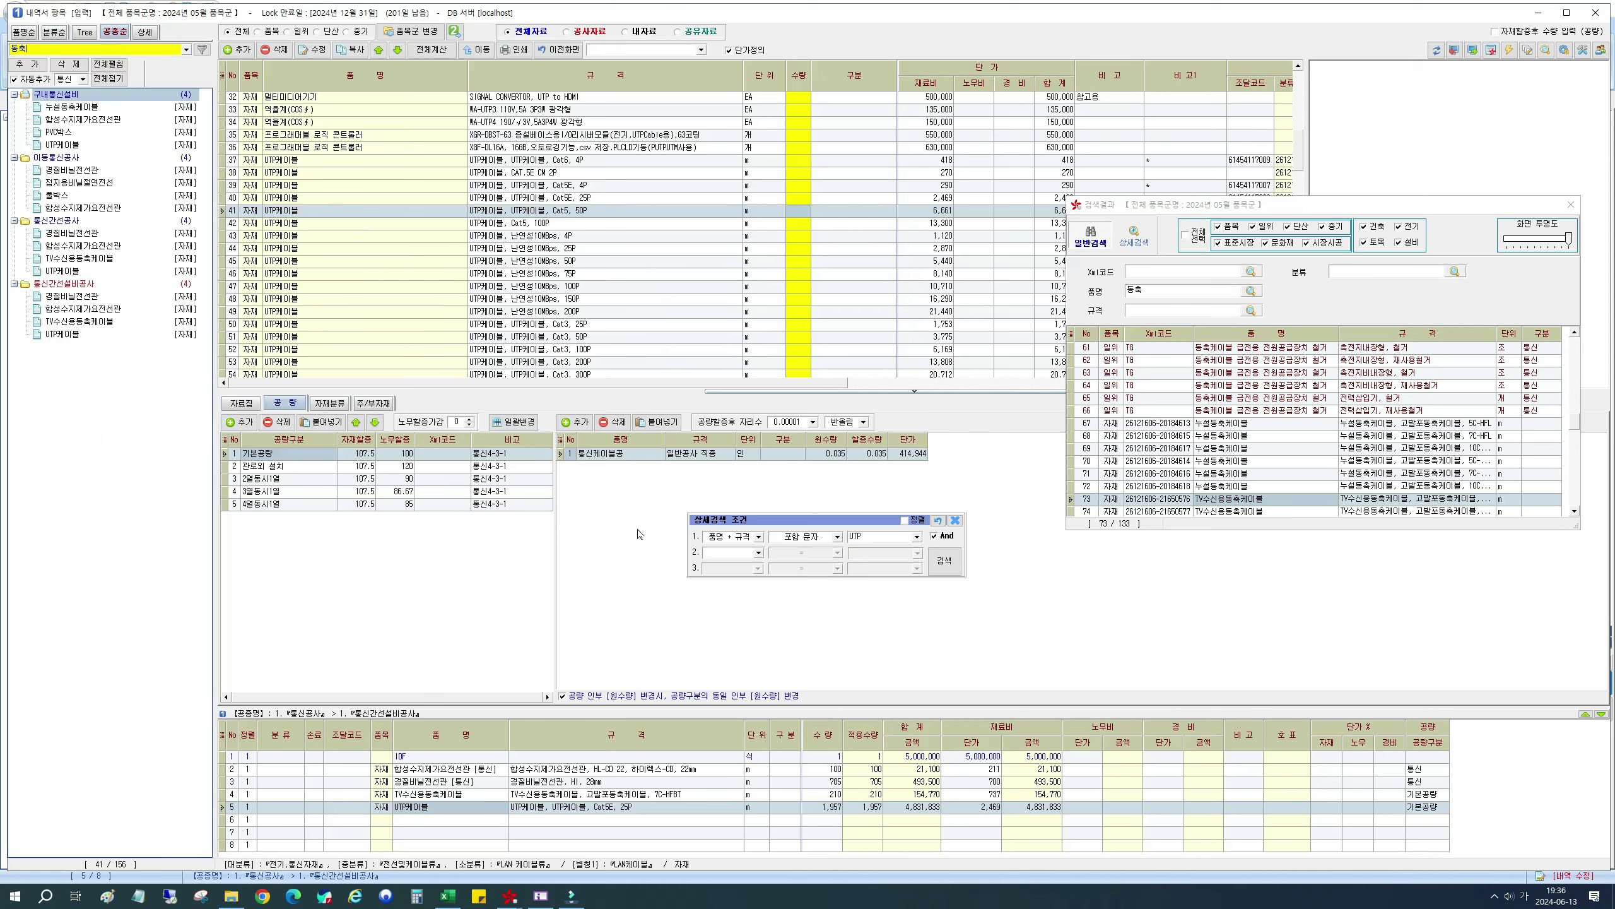
pyautogui.click(82, 79)
pyautogui.click(82, 78)
pyautogui.click(80, 300)
pyautogui.click(75, 309)
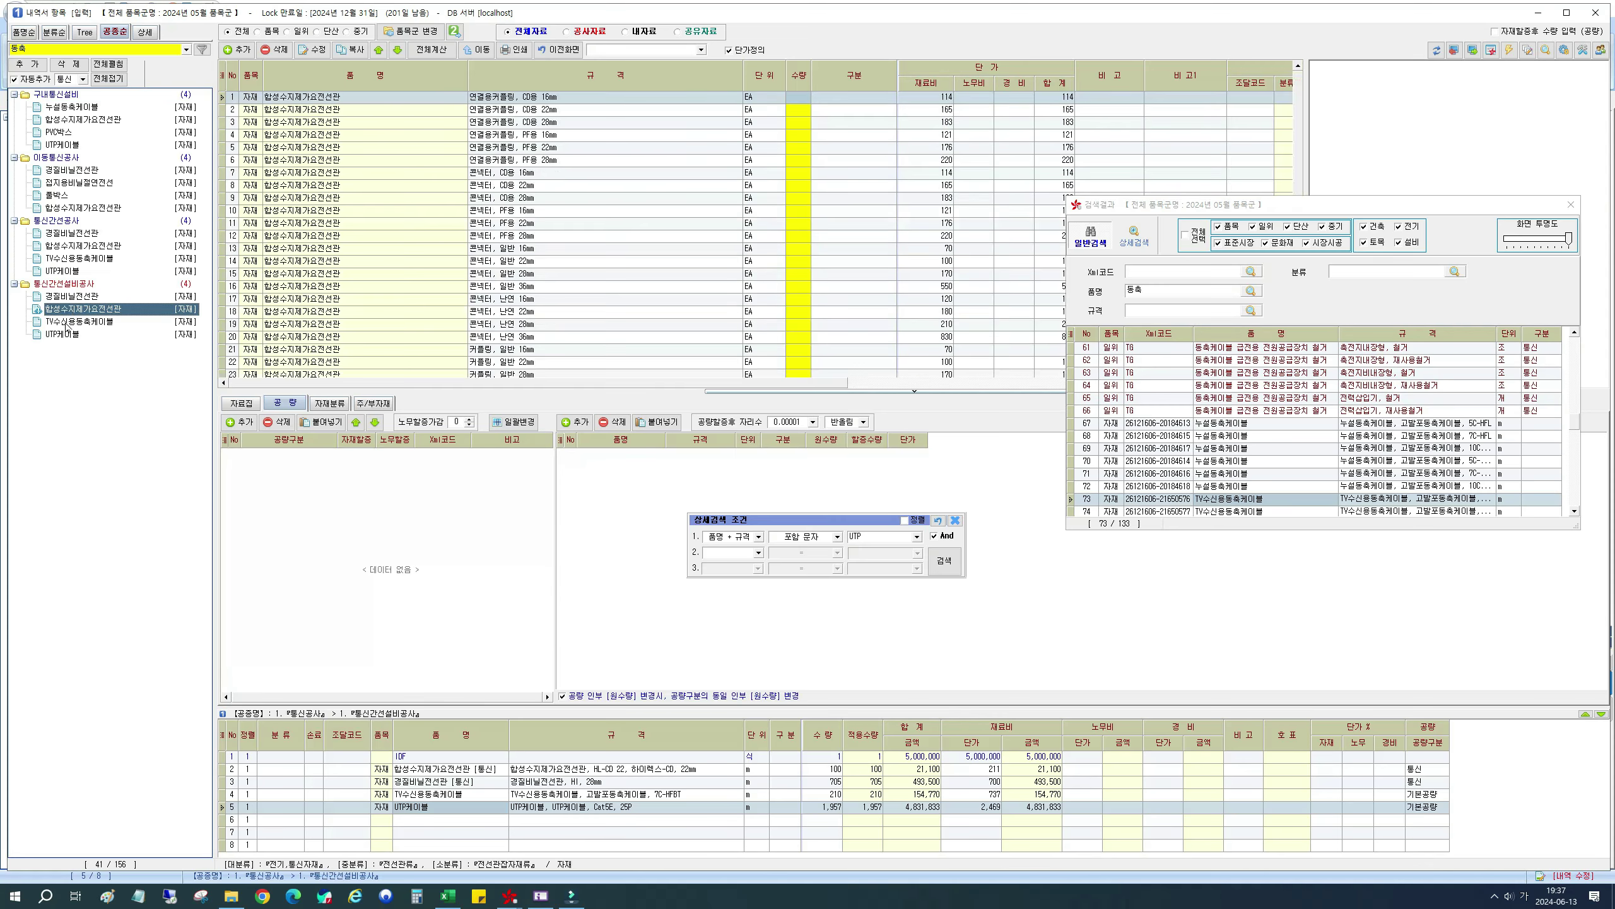
pyautogui.click(65, 323)
pyautogui.click(54, 334)
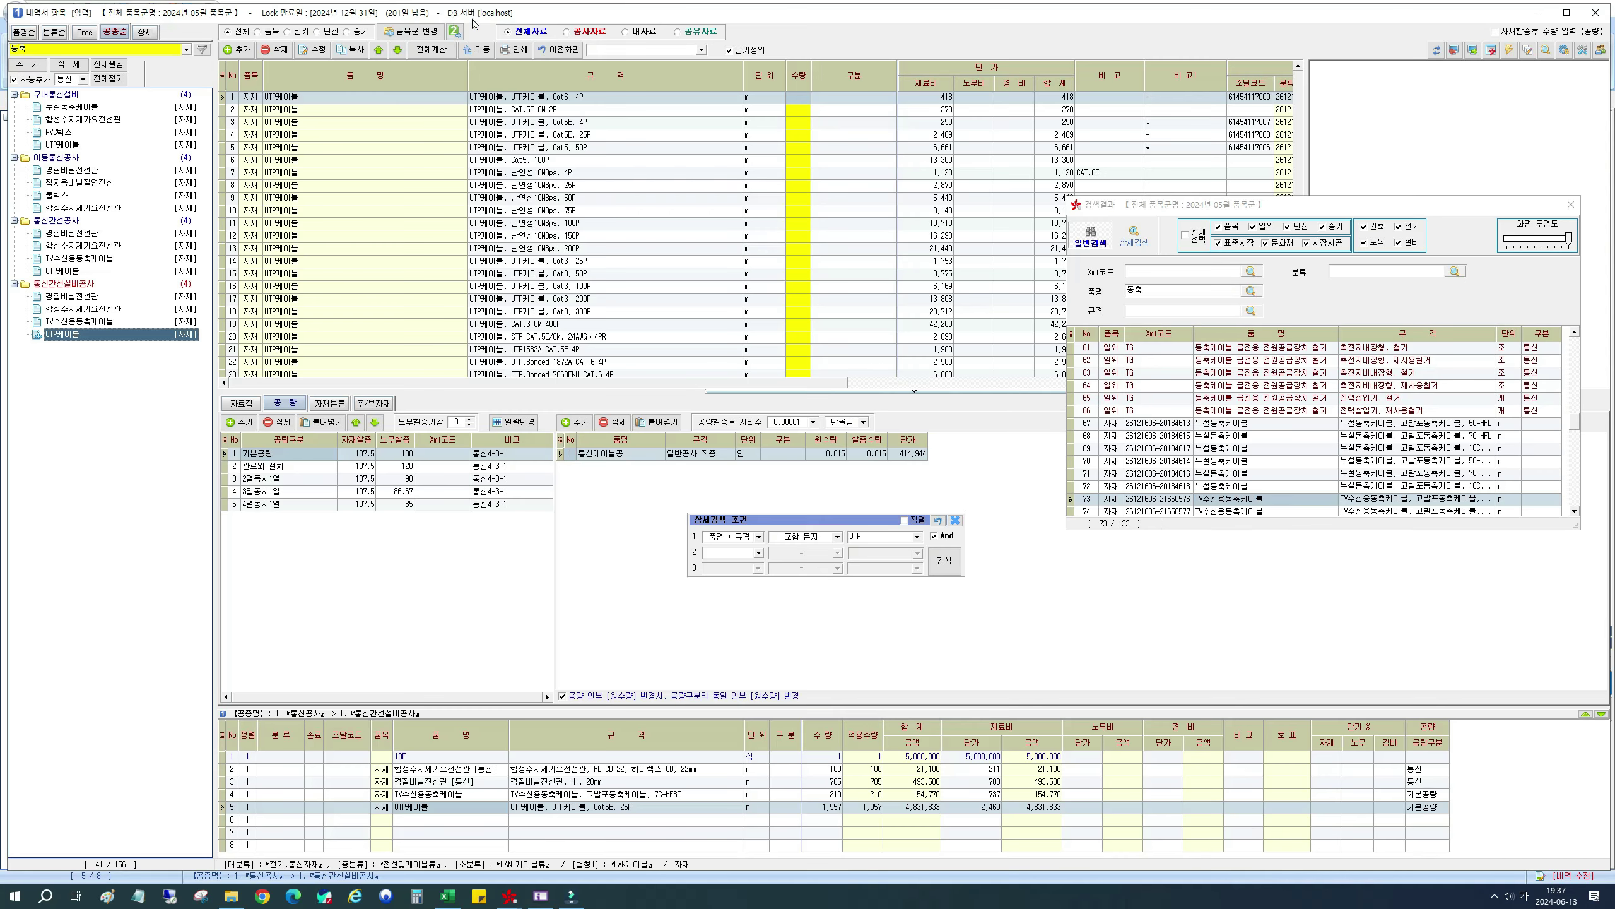
# Step: Move the item-entry window aside to view the project's work-type tree behind it, and maximize the window again
pyautogui.moveTo(472, 19); pyautogui.dragTo(741, 47)
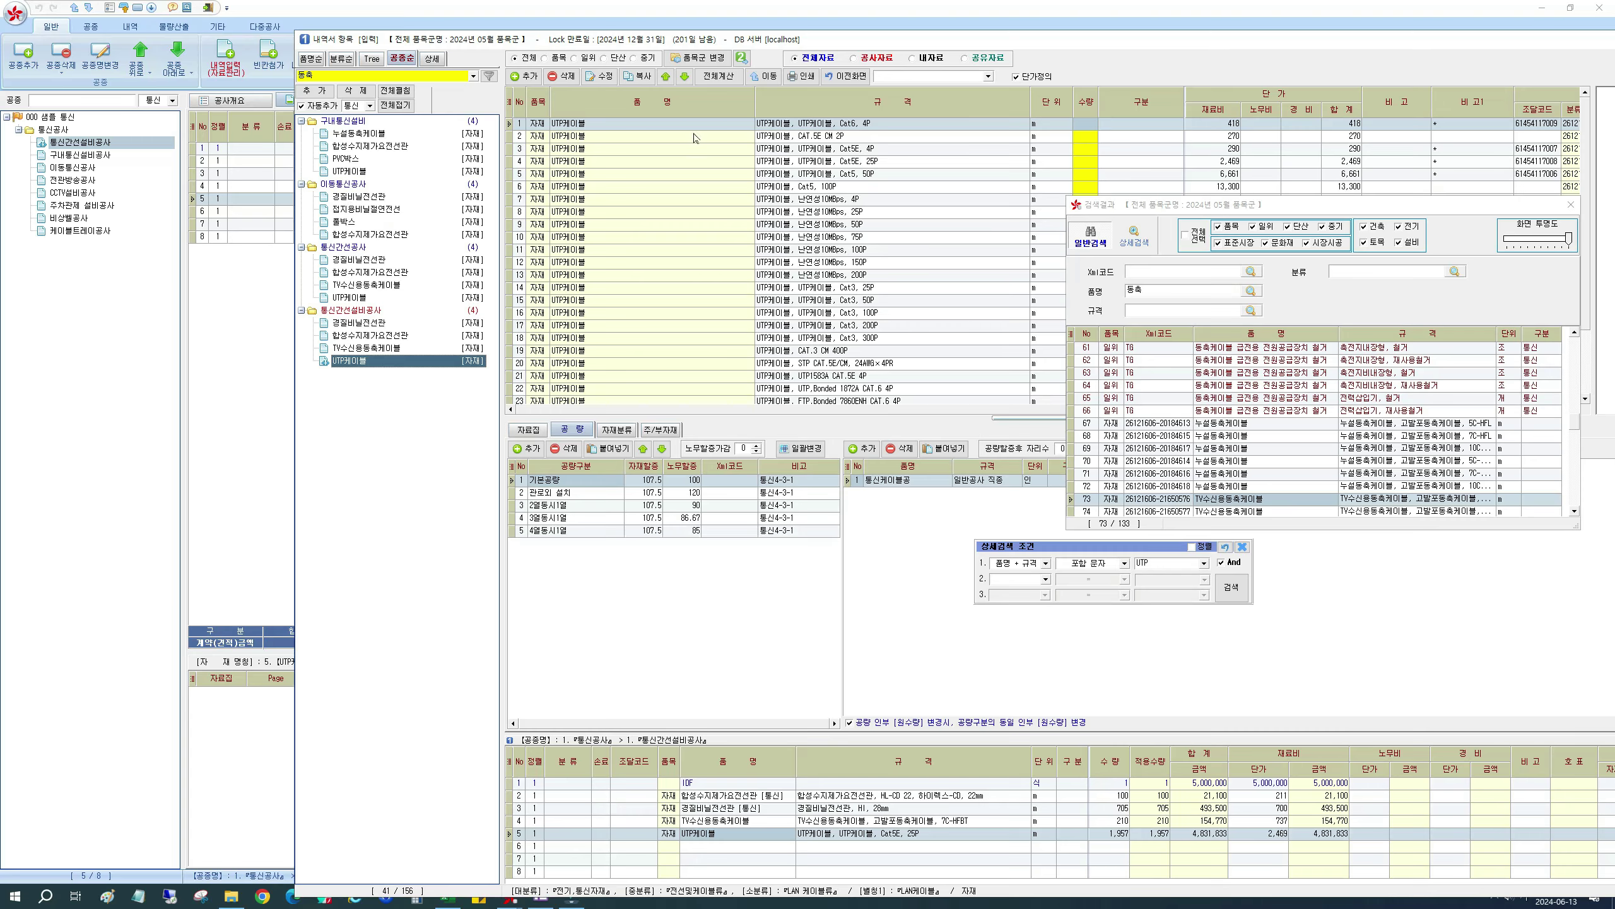
pyautogui.doubleClick(662, 40)
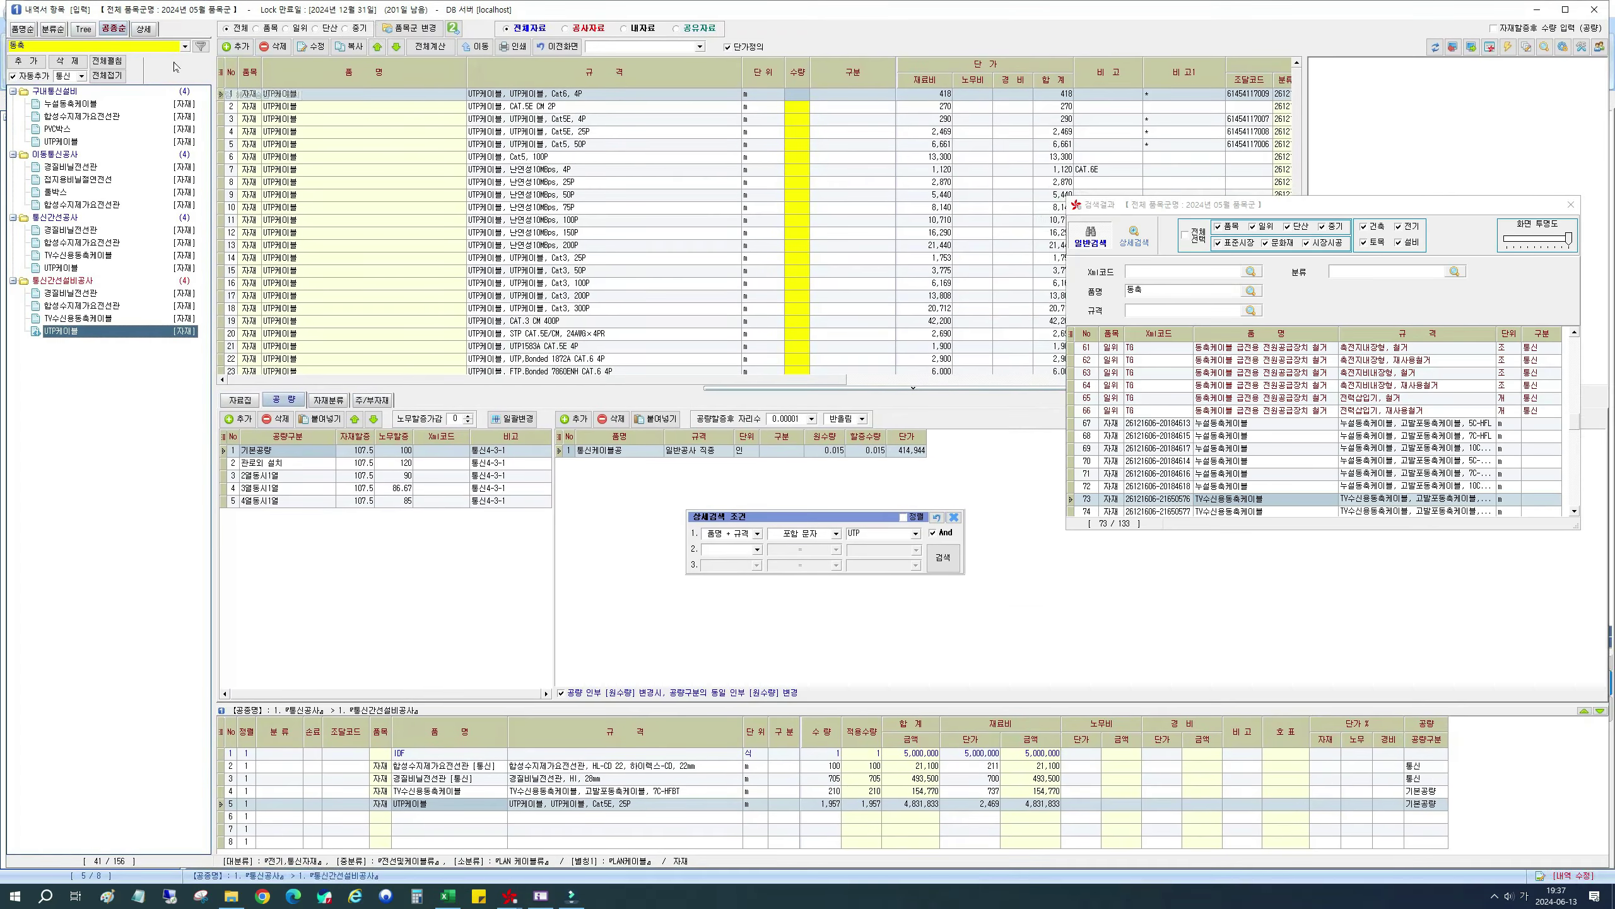
pyautogui.click(151, 46)
pyautogui.doubleClick(151, 46)
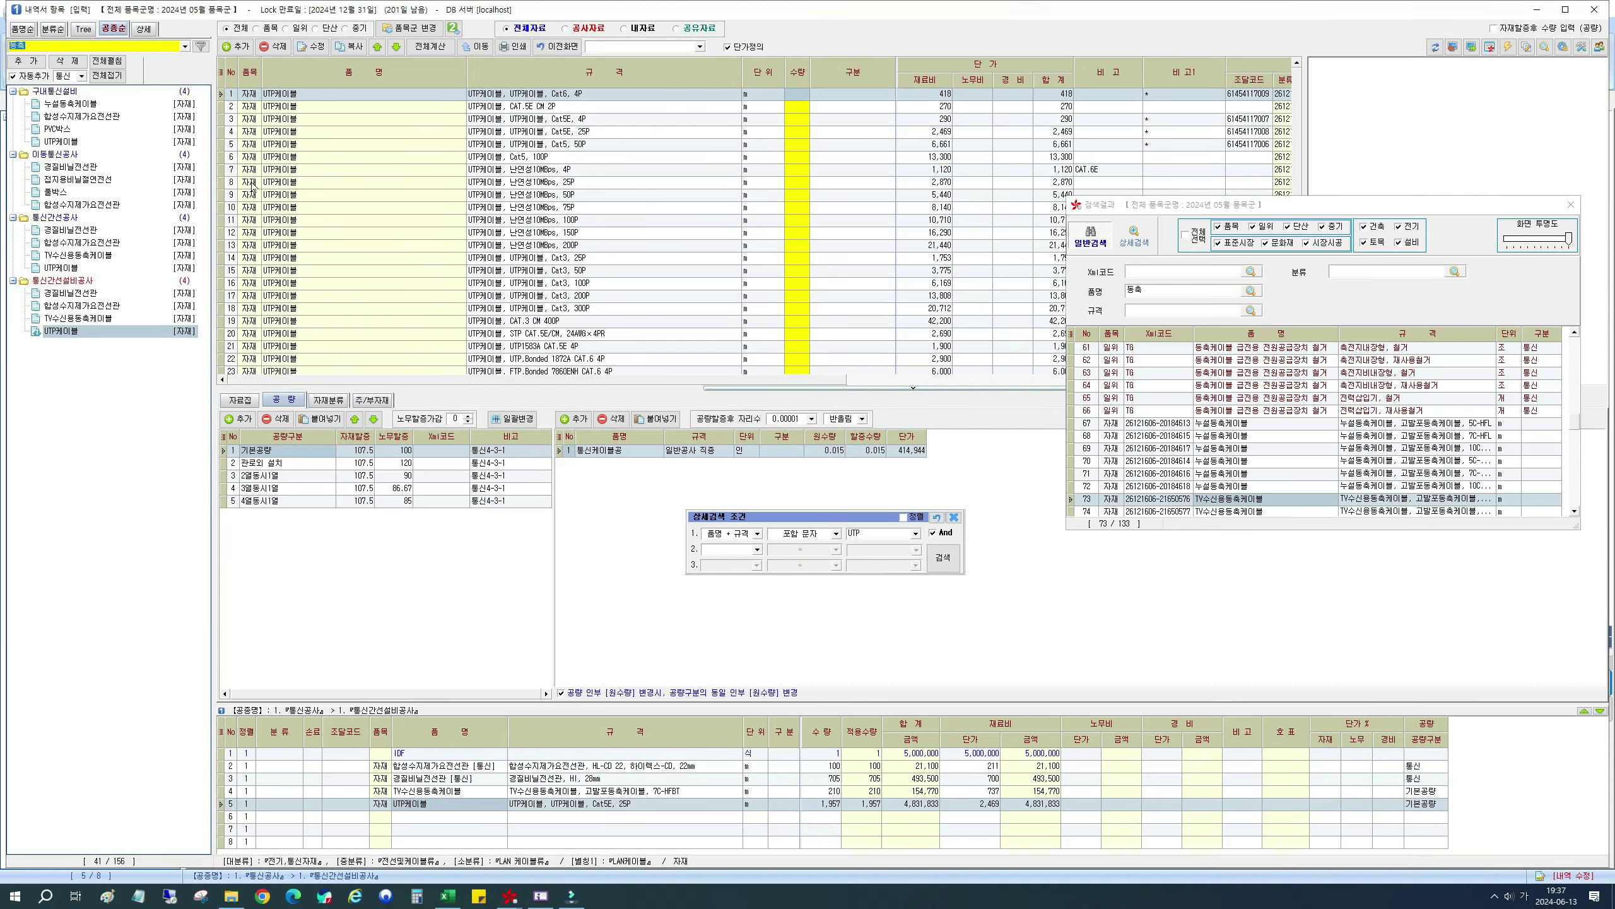
# Step: Review the full 합성수지제가요전선관 list and the TV수신용동축케이블 list under 통신간선설비공사 in the work-type listing
pyautogui.click(109, 34)
pyautogui.click(73, 283)
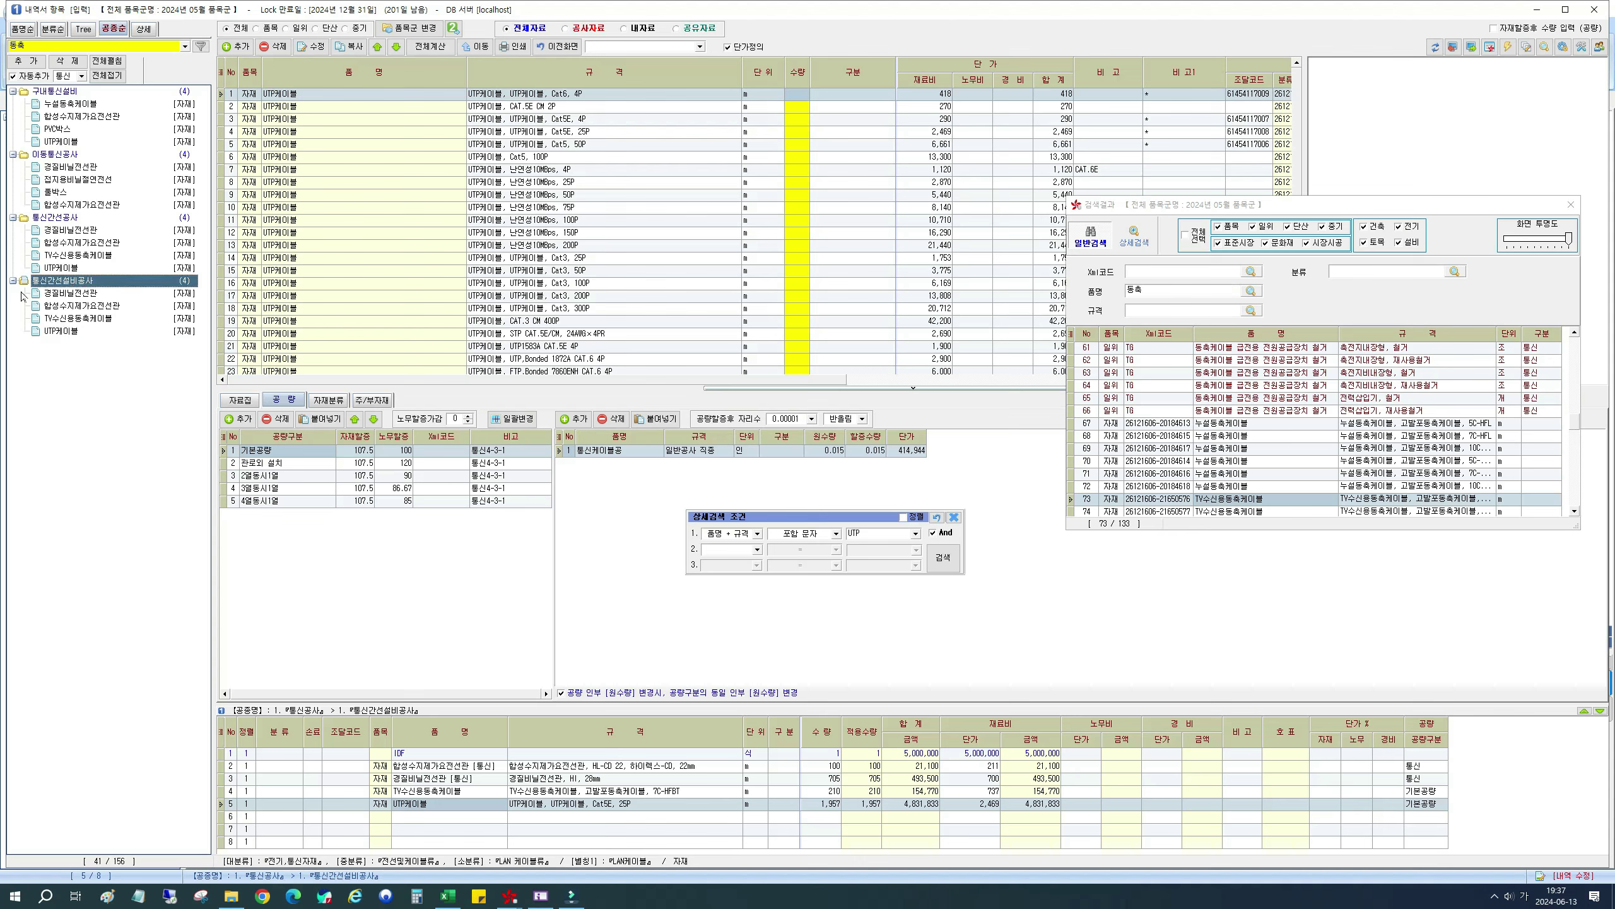
pyautogui.click(77, 307)
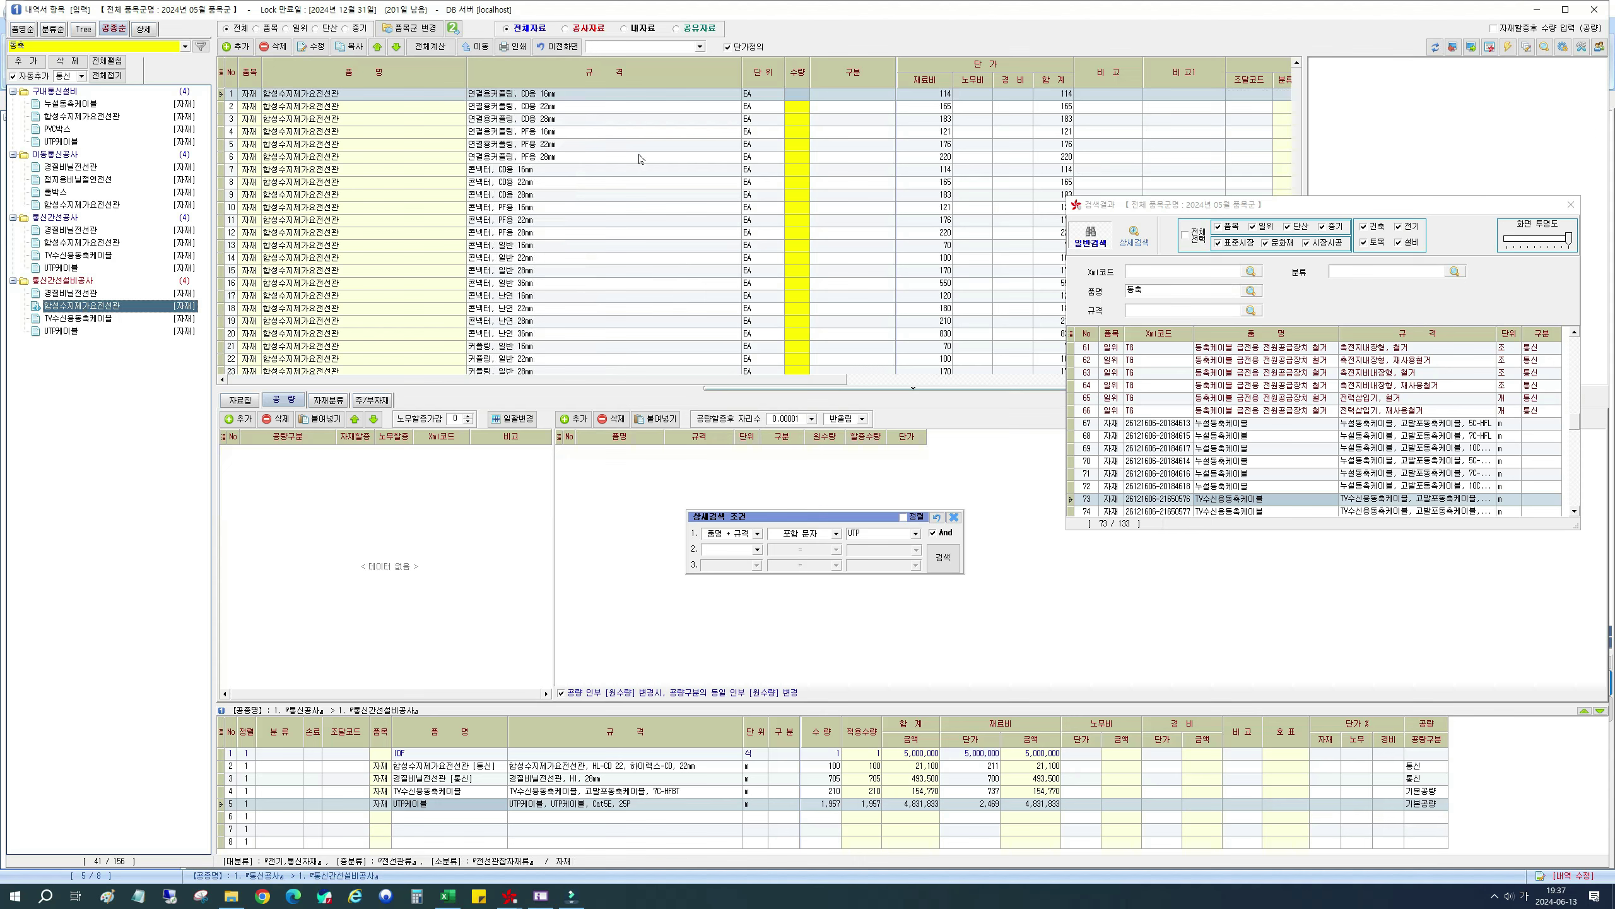
pyautogui.click(655, 322)
pyautogui.hotkey('ctrl', 'End')
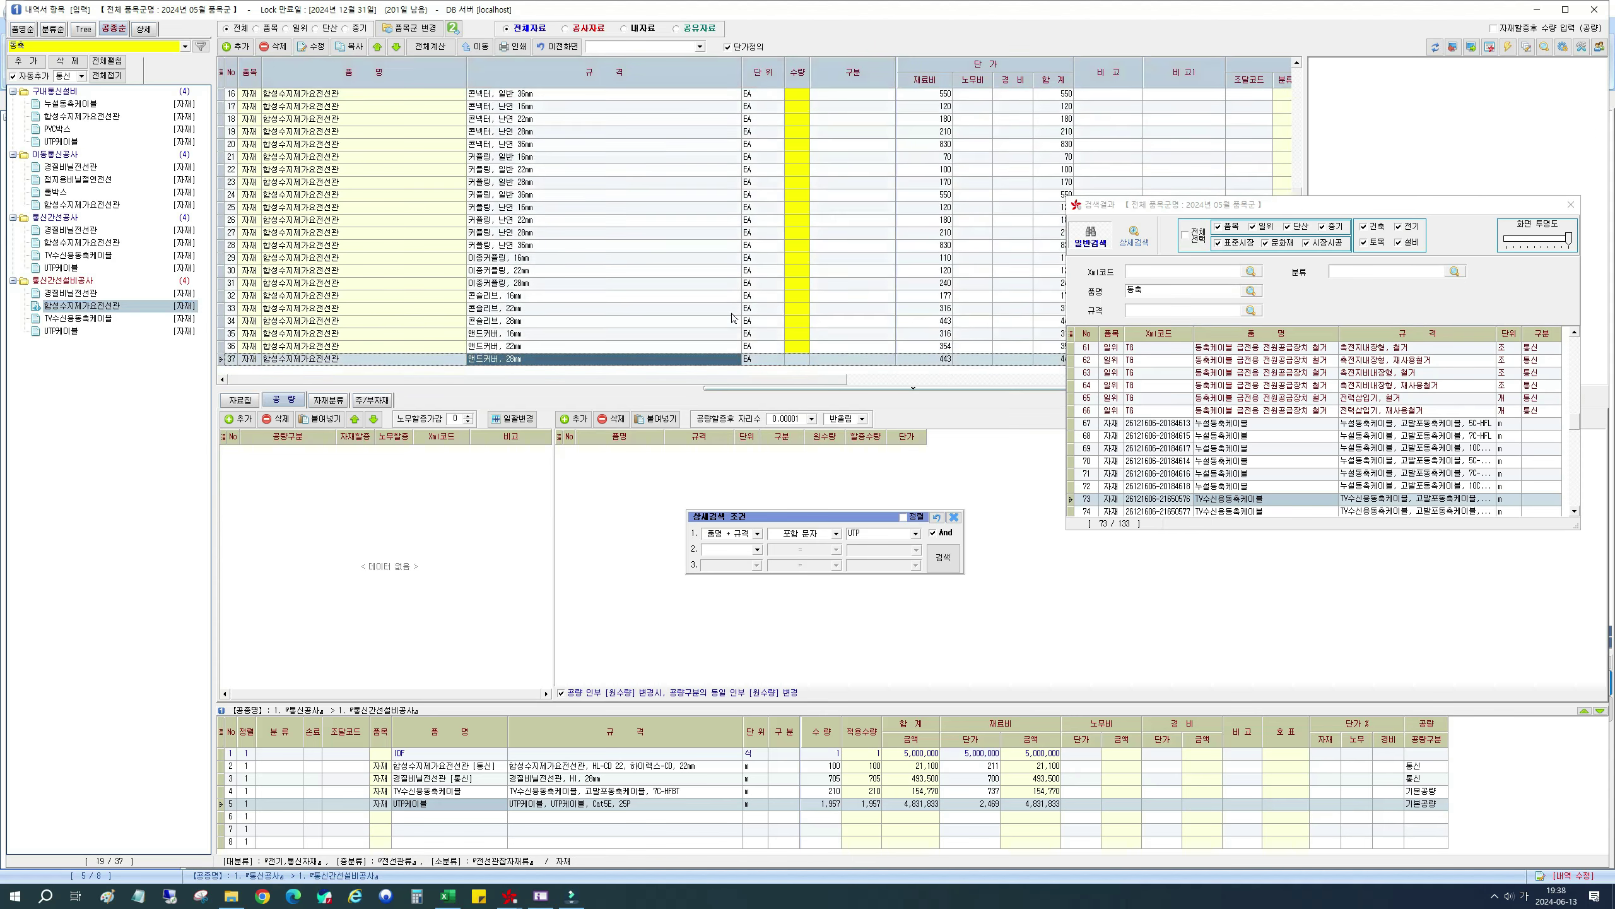
pyautogui.click(75, 318)
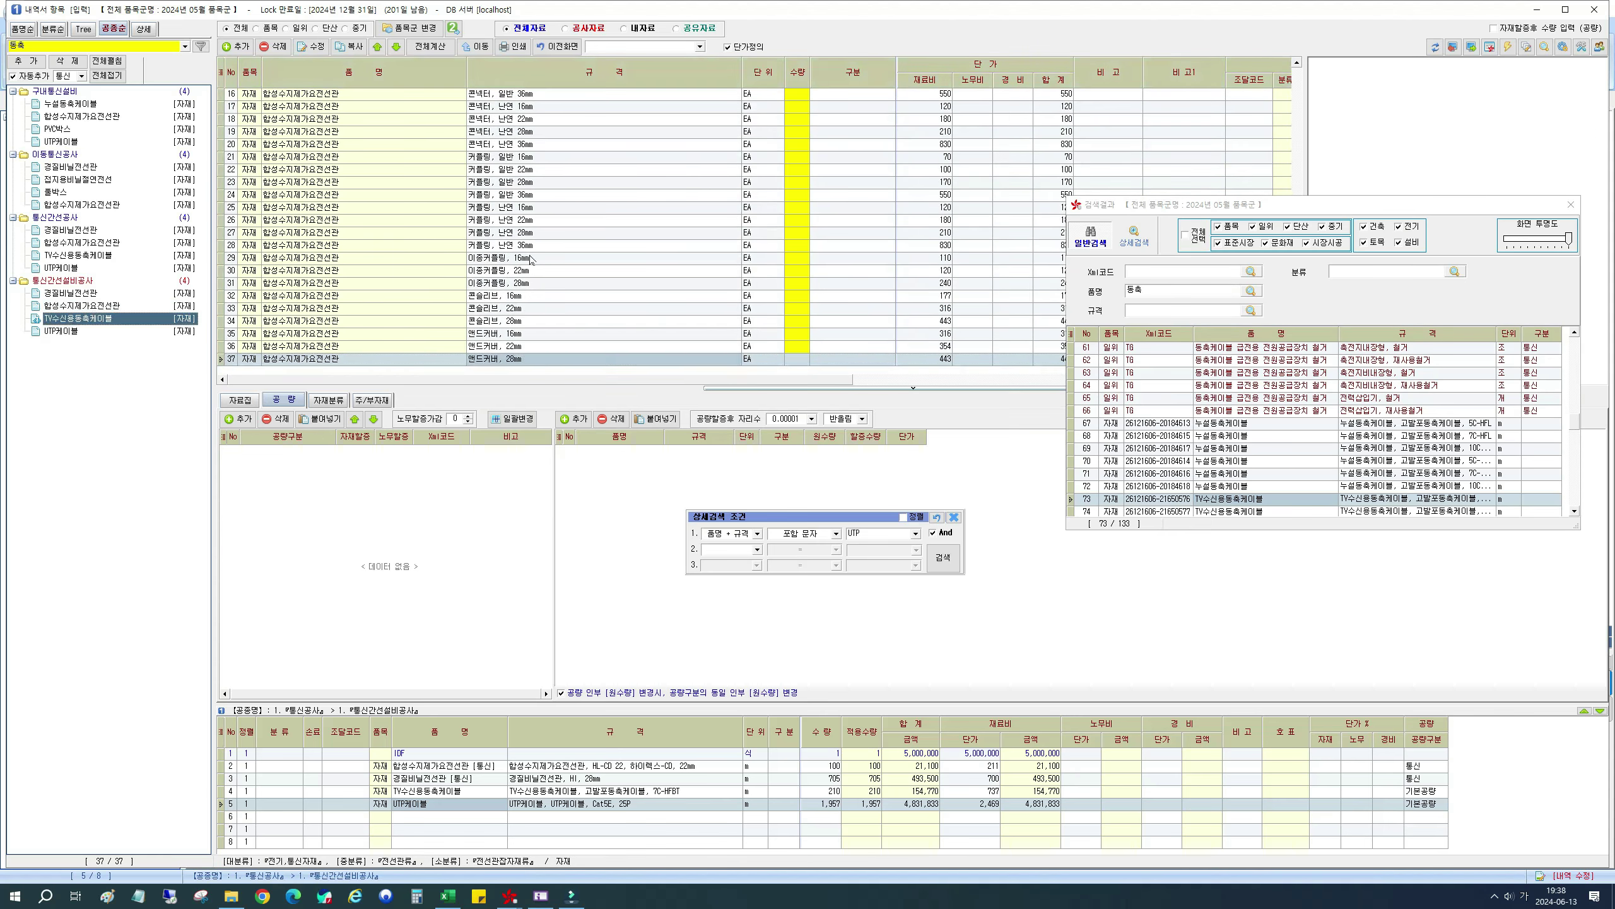
pyautogui.click(792, 121)
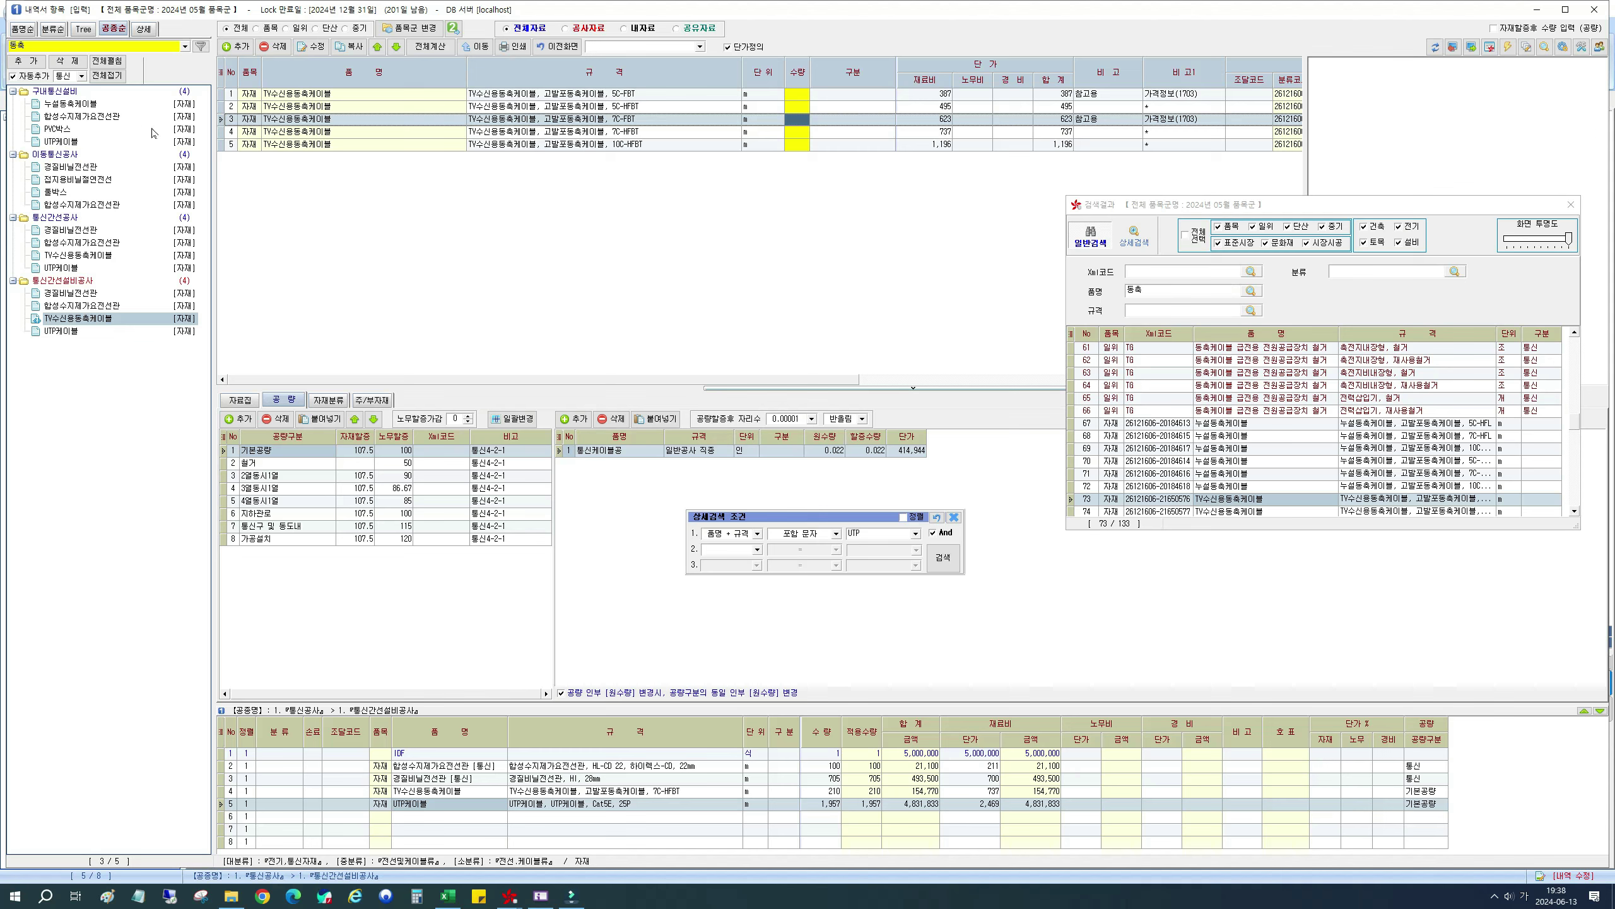
# Step: Compare the 품명순, 공종순 and Tree item listings, keep the Tree listing, and close the detailed search conditions
pyautogui.click(21, 29)
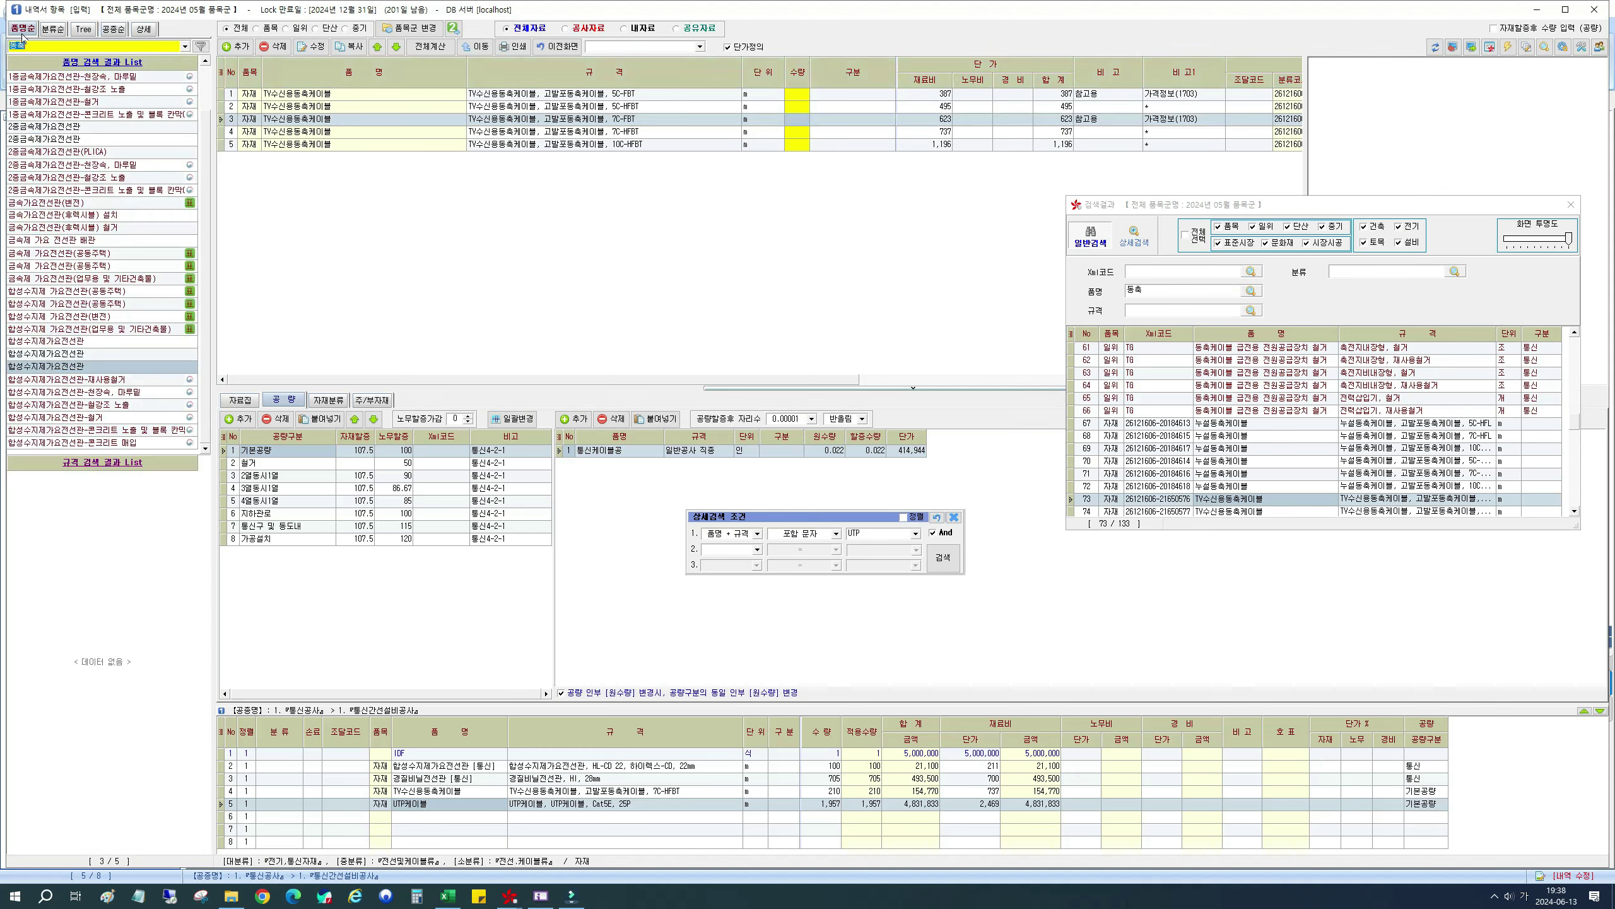
pyautogui.click(82, 30)
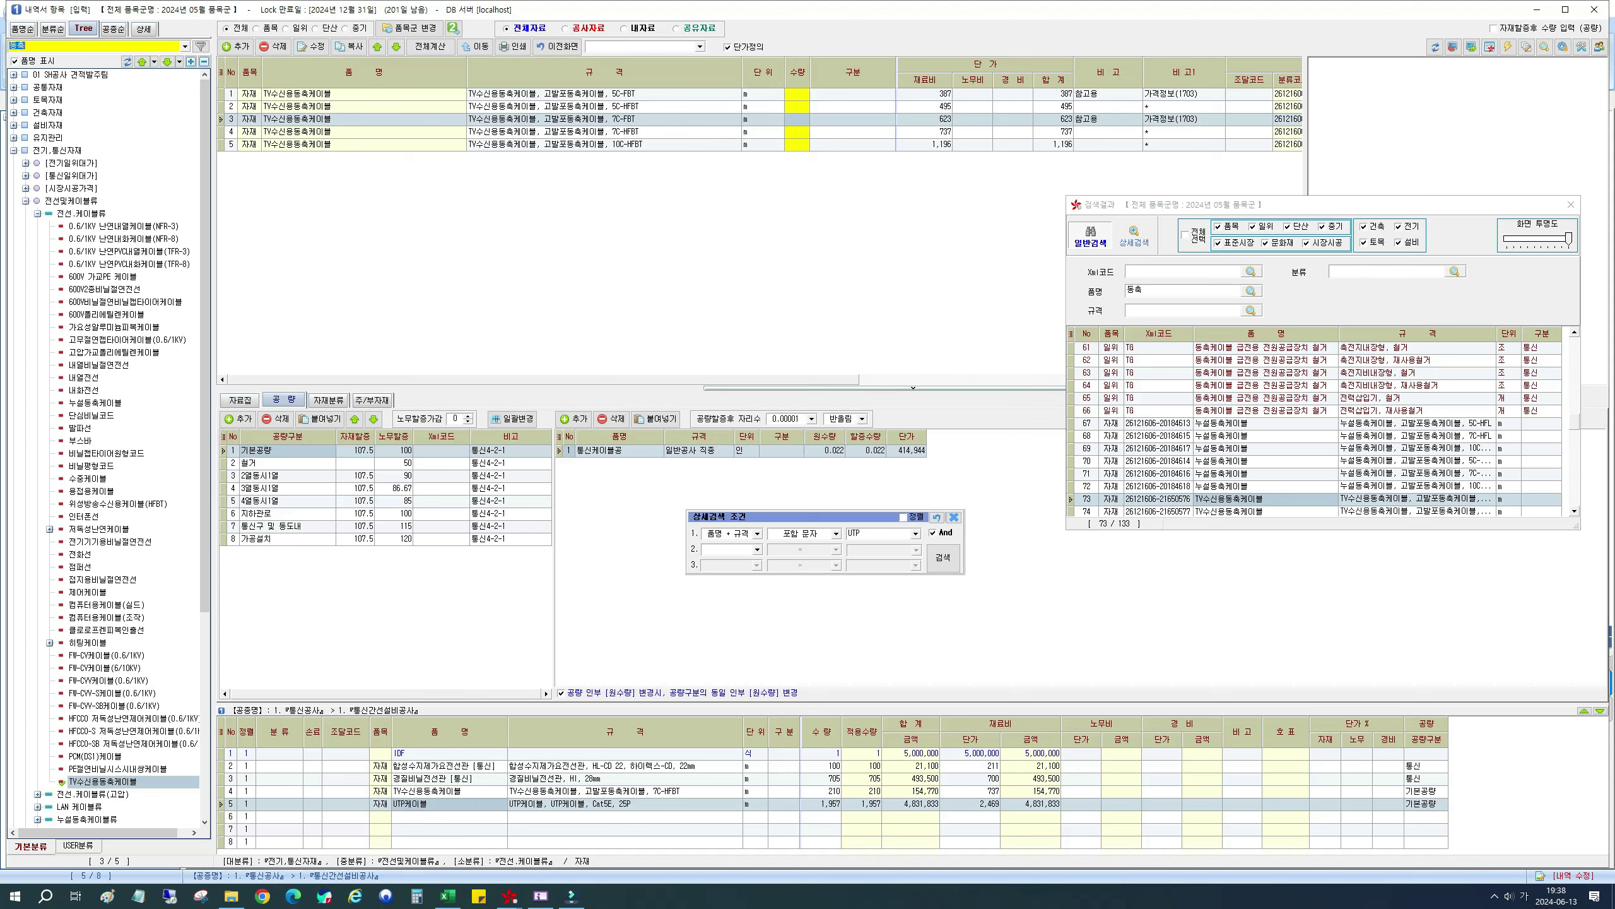
pyautogui.click(113, 29)
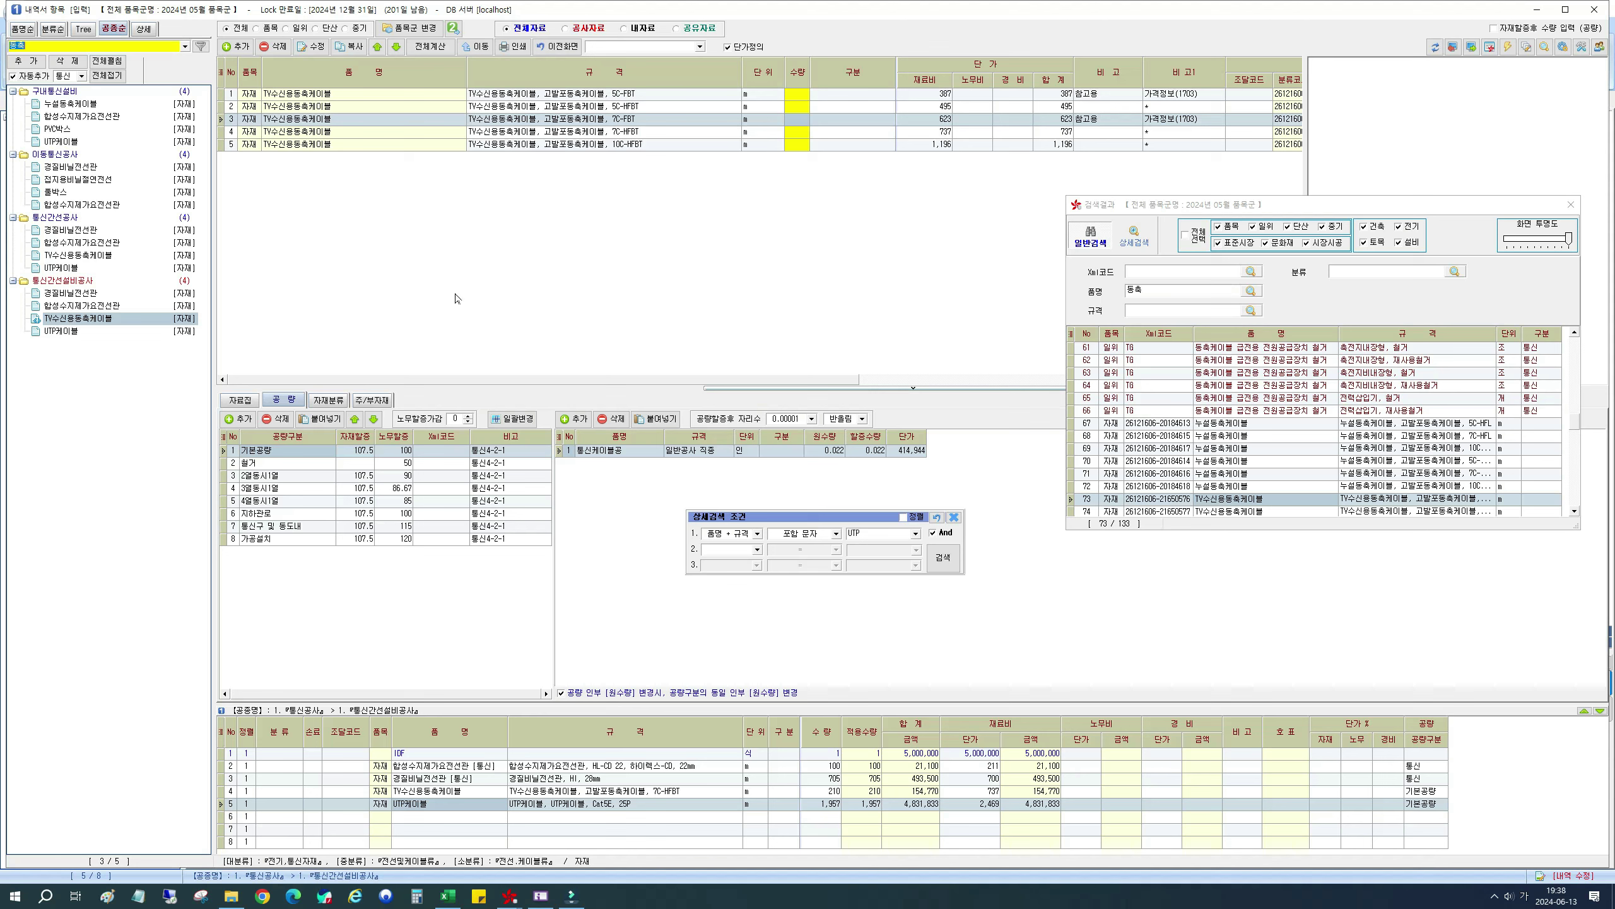
pyautogui.click(28, 33)
pyautogui.click(86, 31)
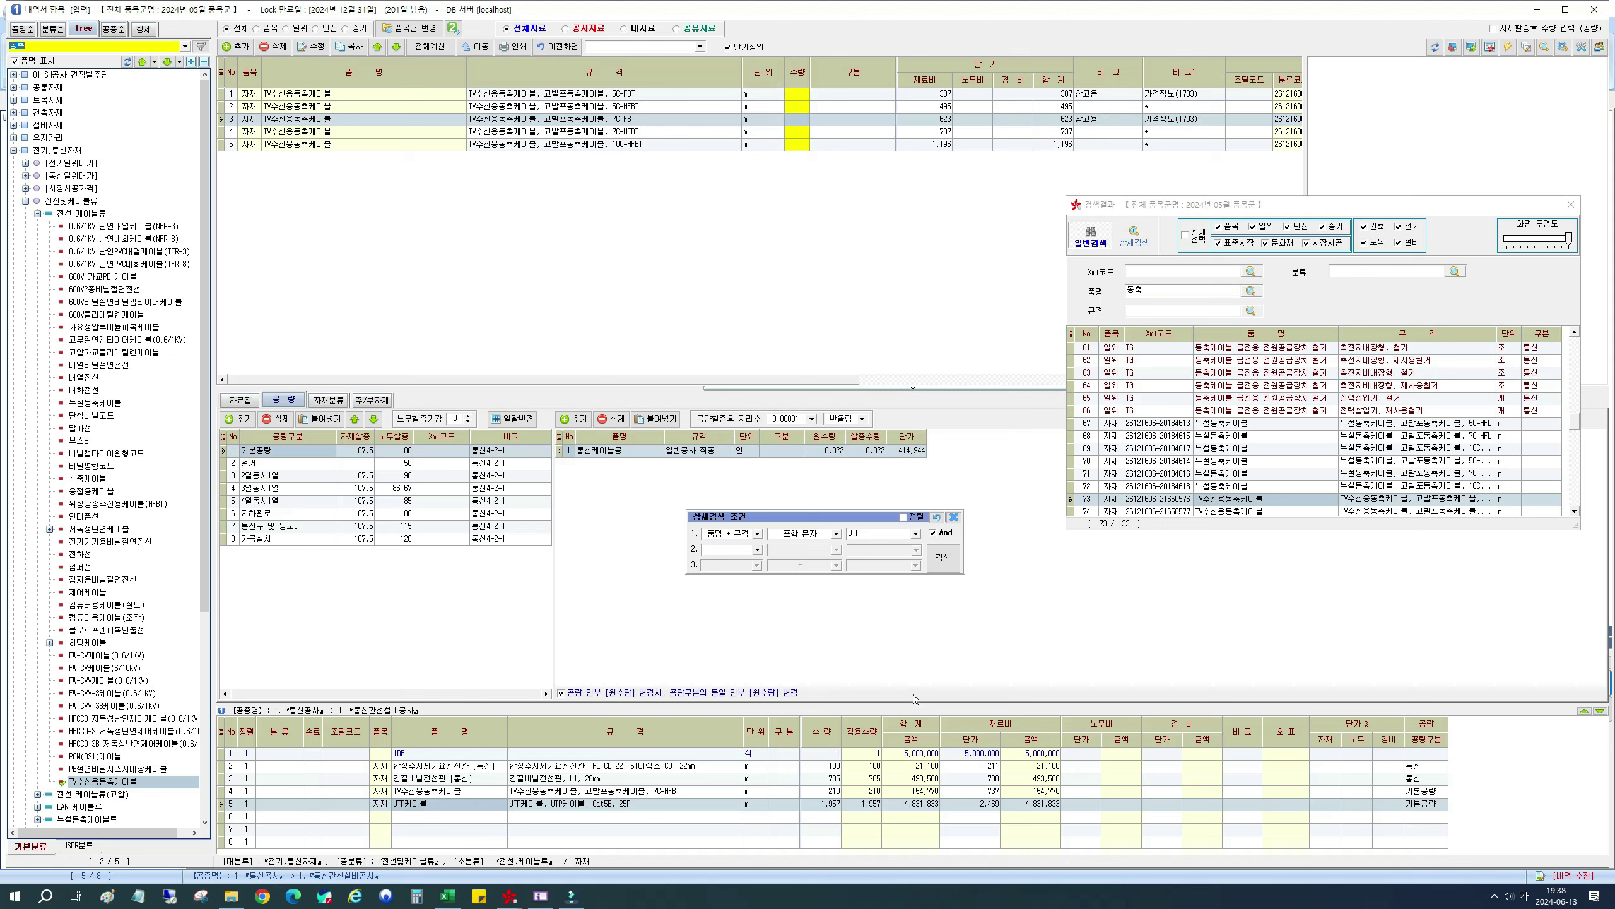
pyautogui.click(955, 516)
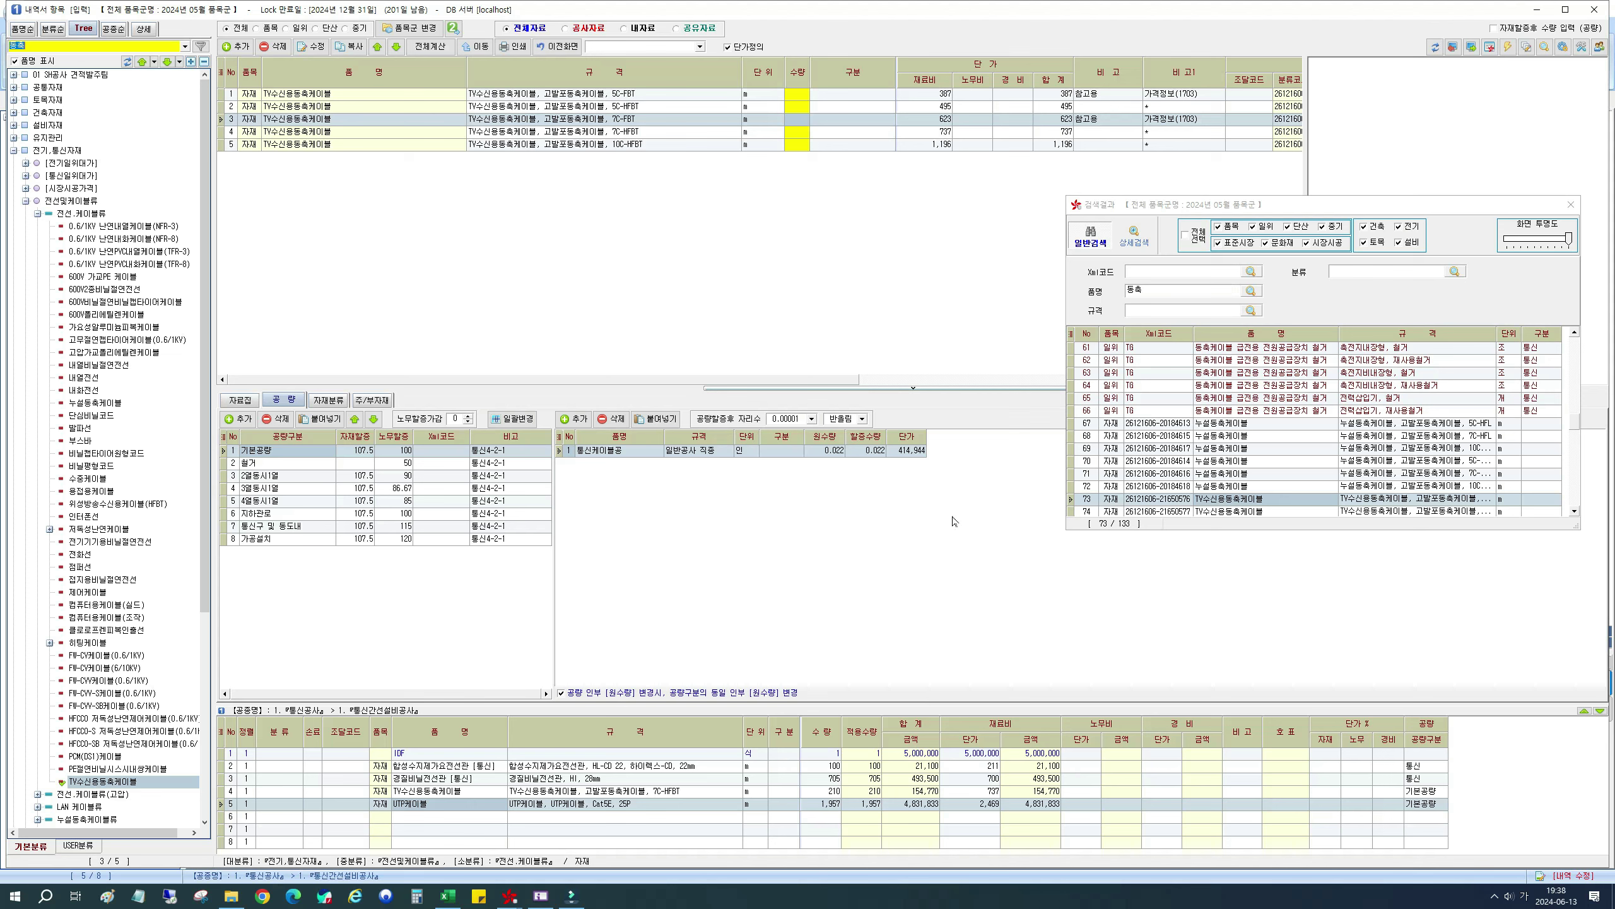
# Step: Close the search results and compare the 전체자료 and 공사자료 item listings, showing the price-source data
pyautogui.click(1570, 204)
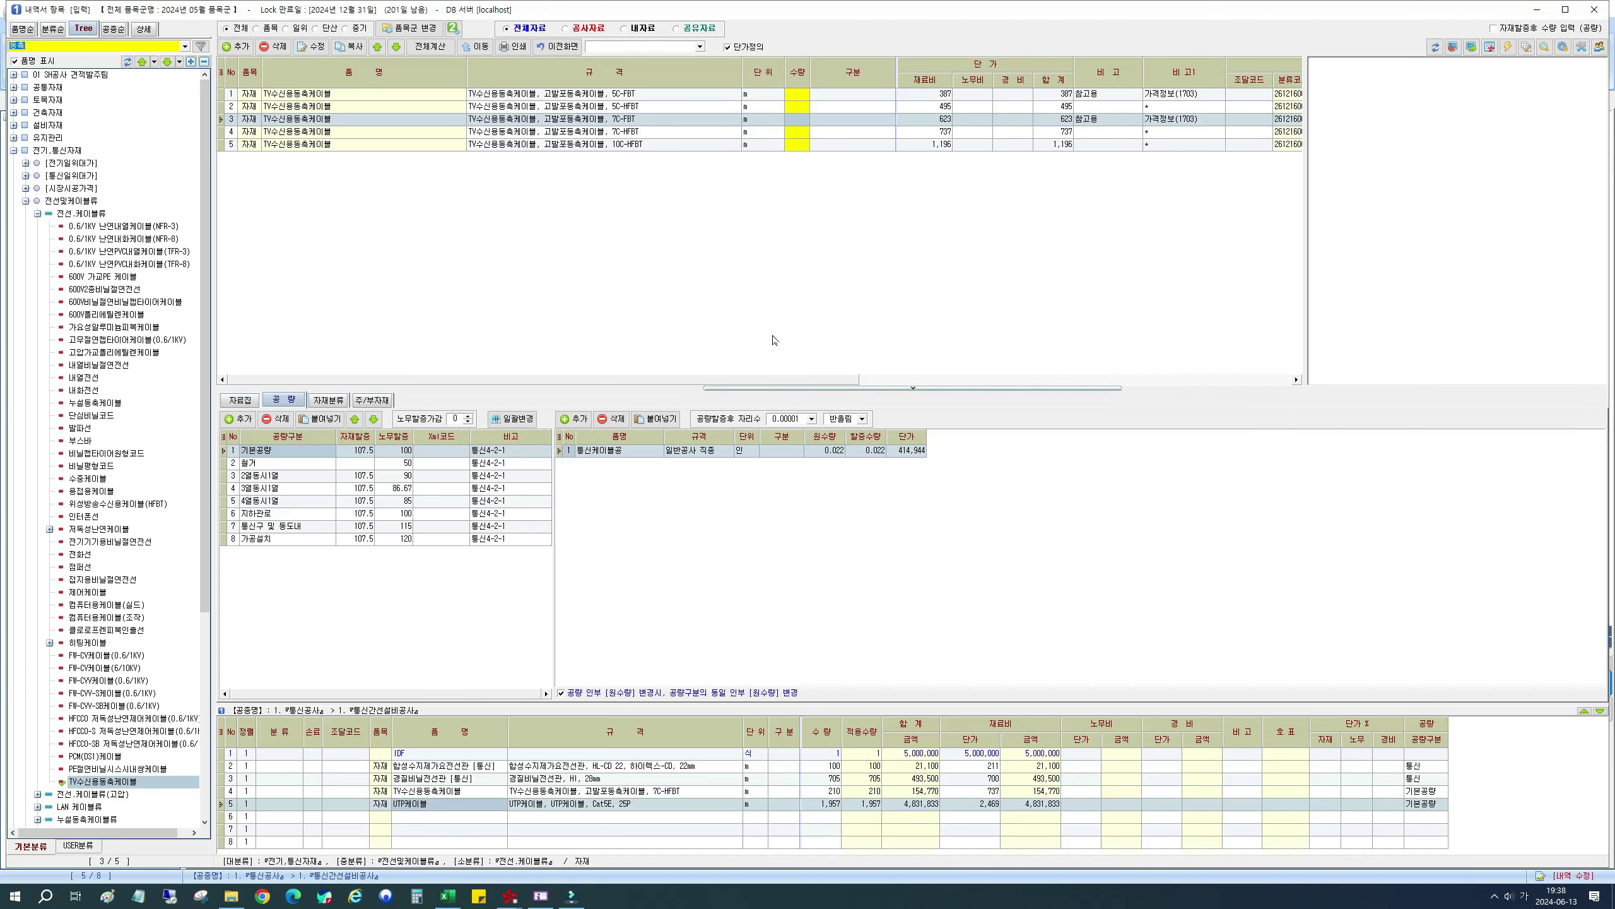
pyautogui.click(239, 398)
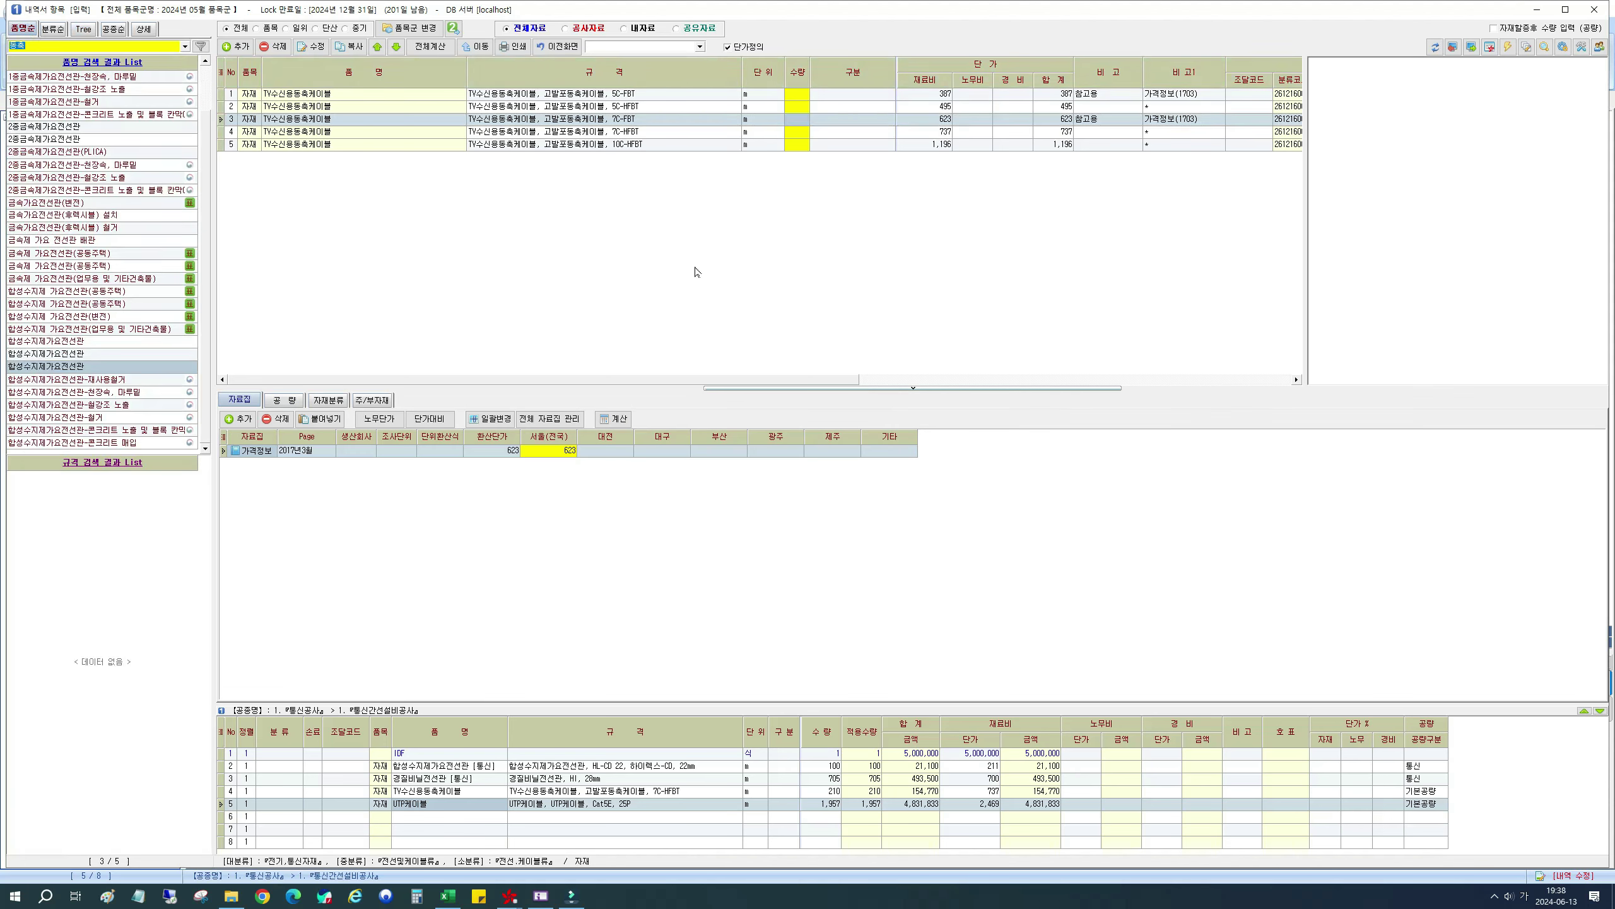
pyautogui.click(529, 31)
pyautogui.click(576, 29)
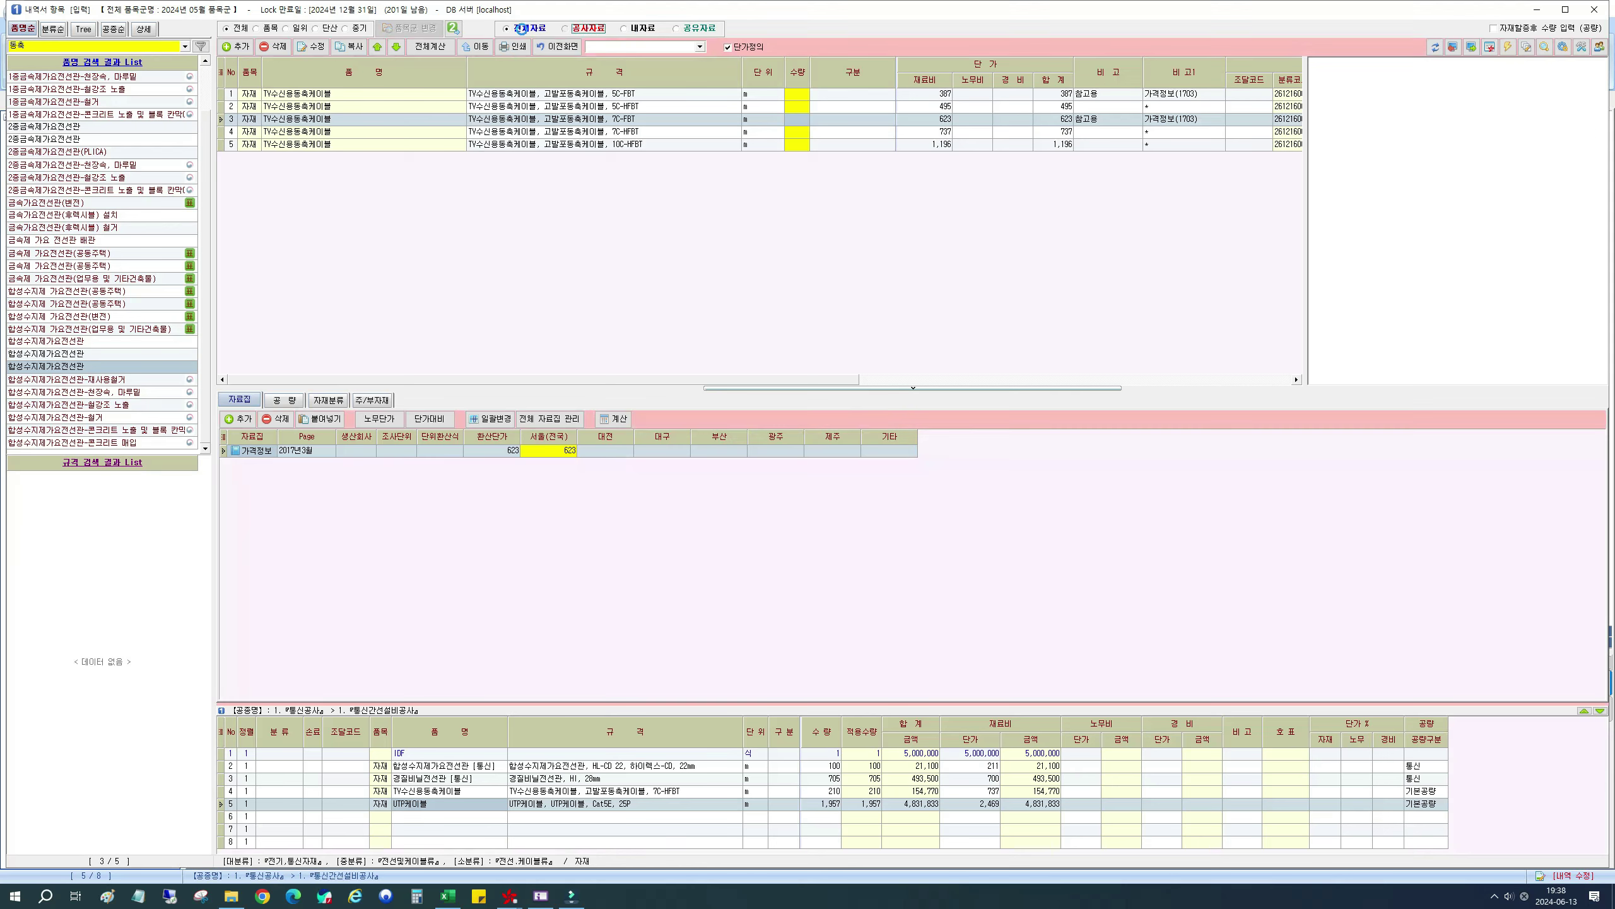
pyautogui.click(576, 30)
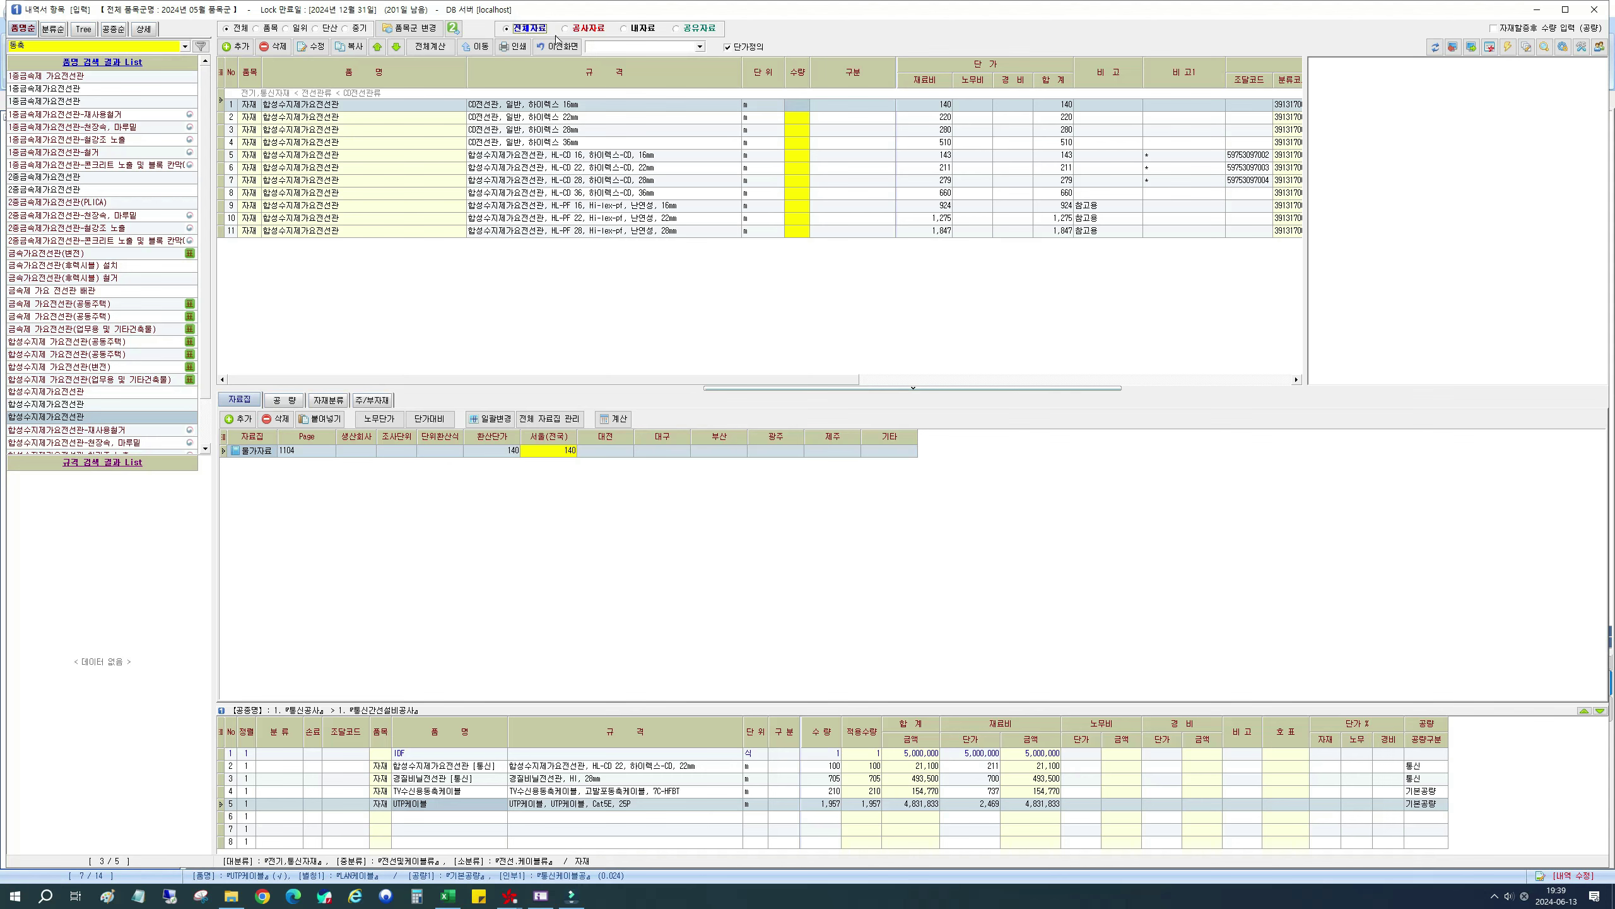
pyautogui.click(583, 282)
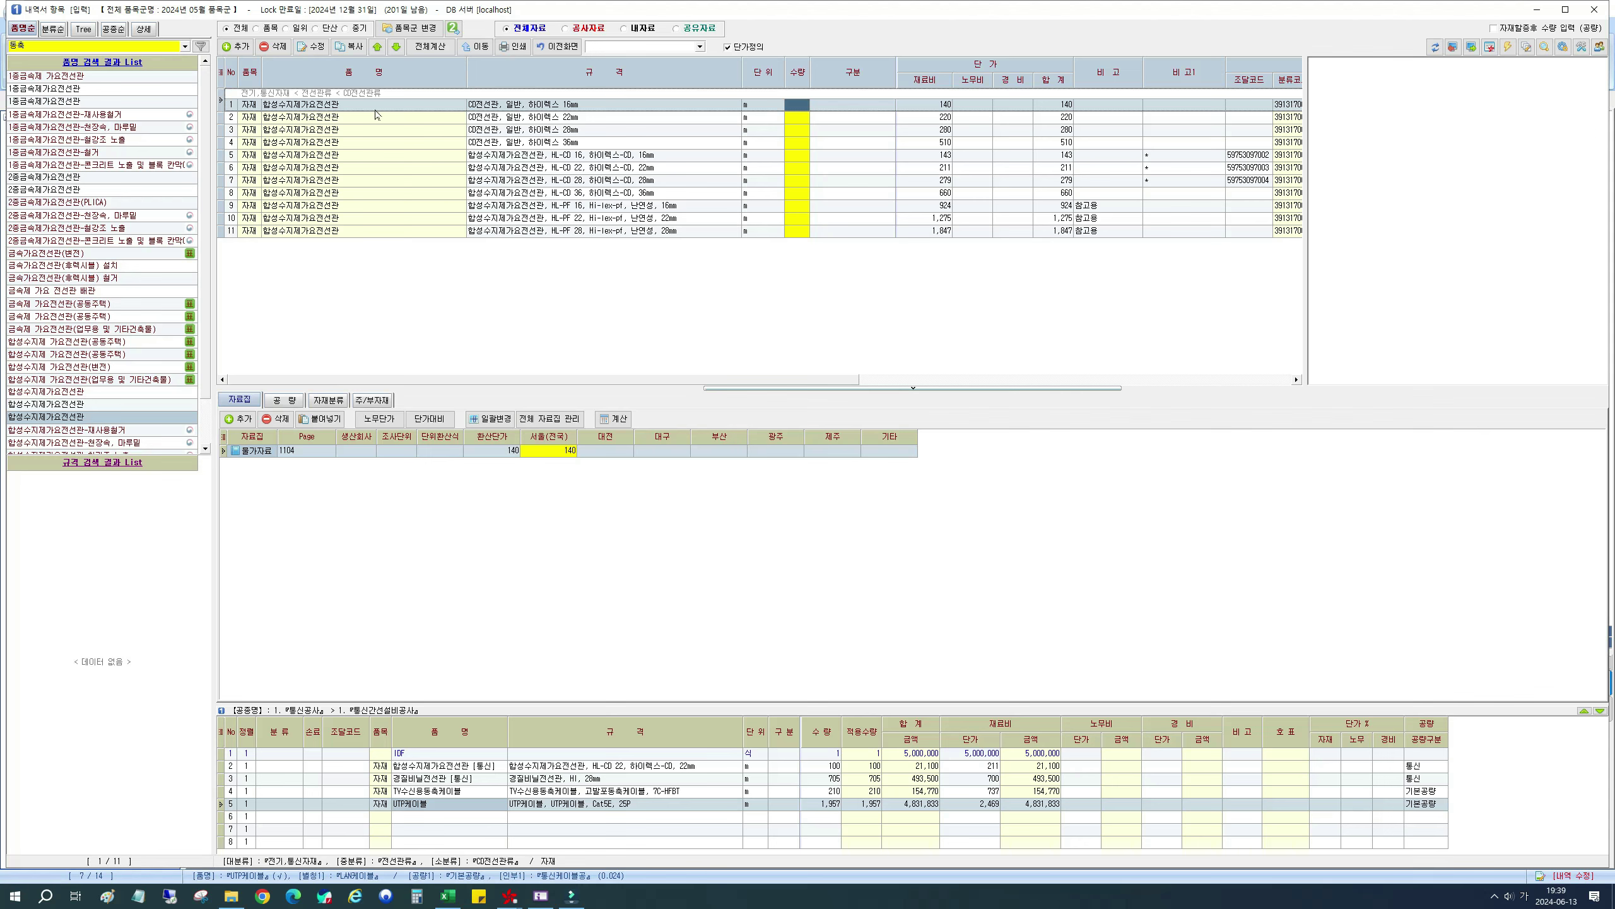
# Step: Compare the 단산 and 전체 item types for the 동축 search, and view the 고주파동축케이블 and 동축 케이블(가공설치) entries
pyautogui.click(235, 29)
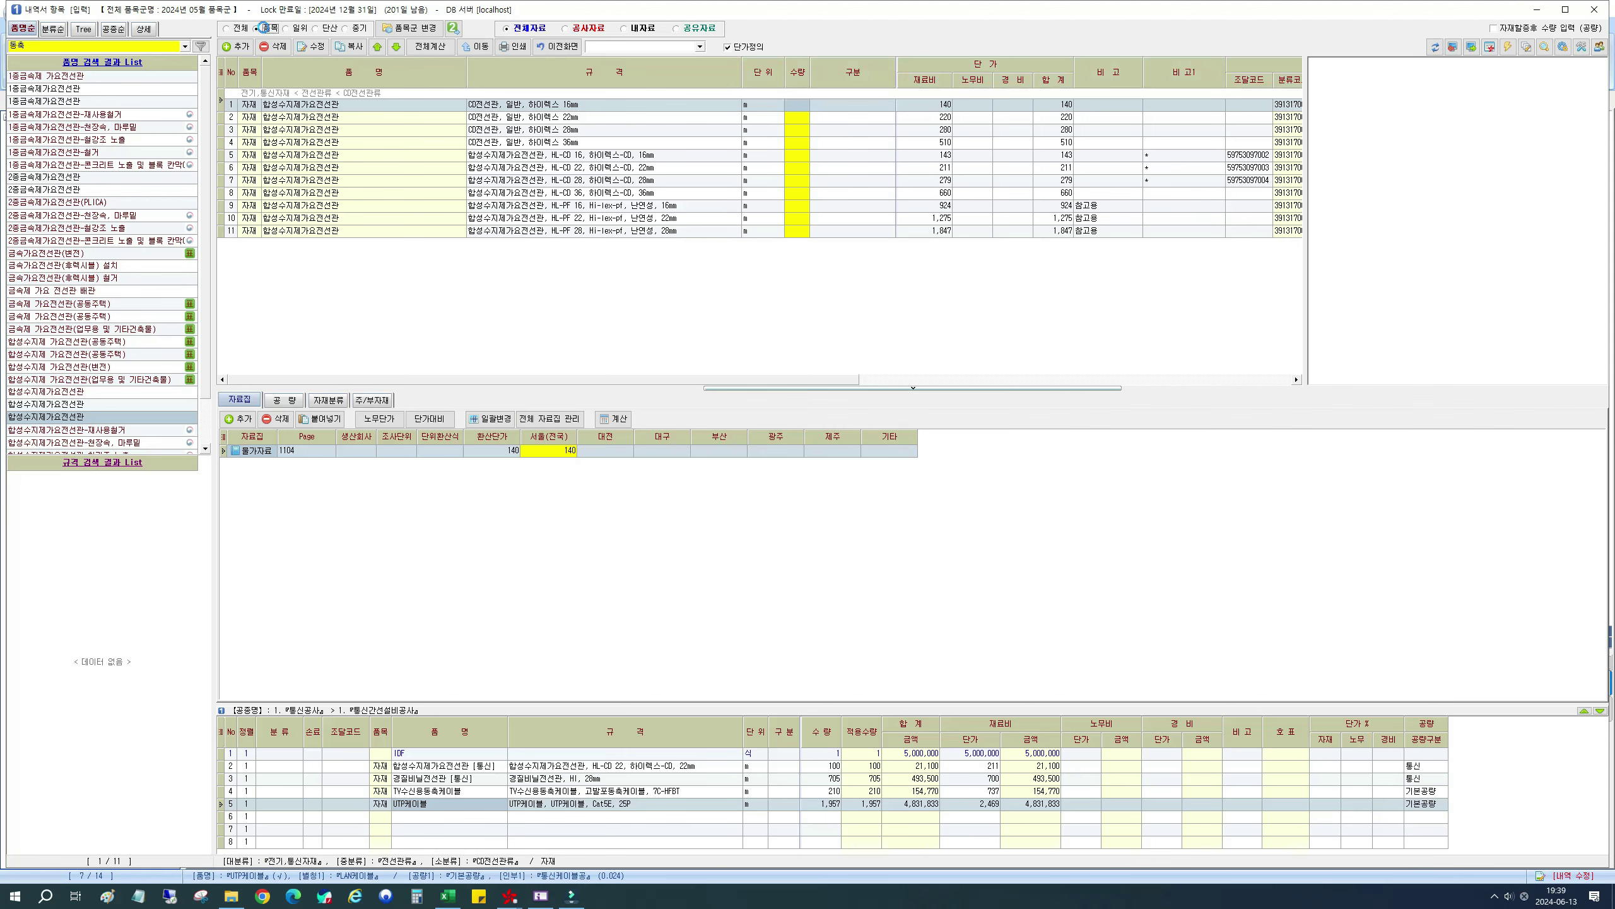
pyautogui.click(299, 27)
pyautogui.click(318, 28)
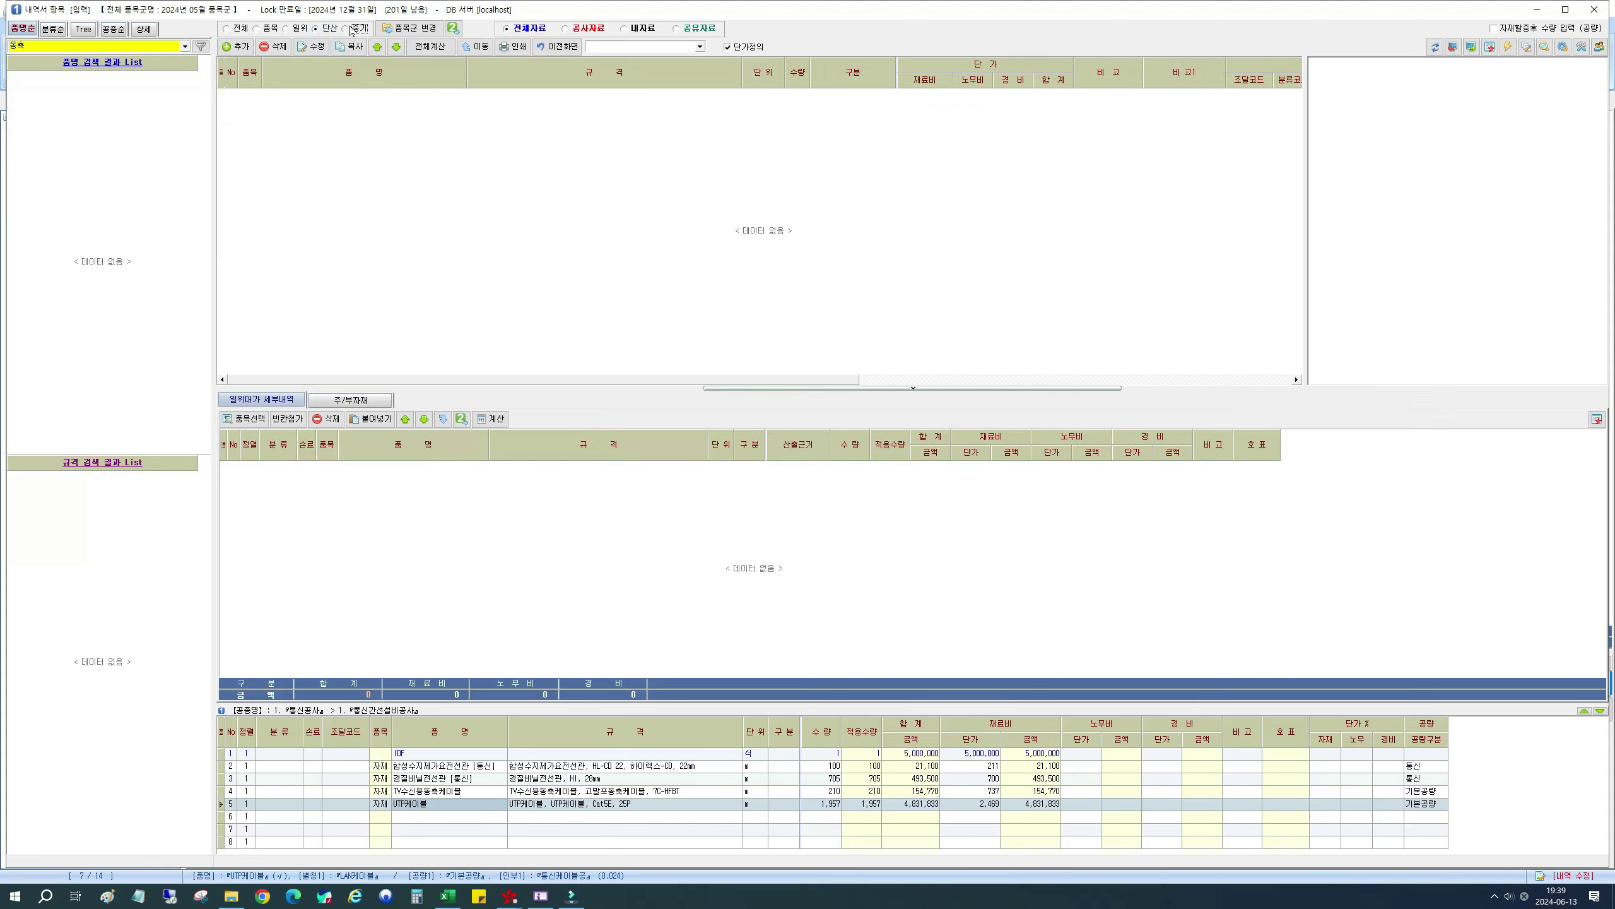
pyautogui.click(229, 28)
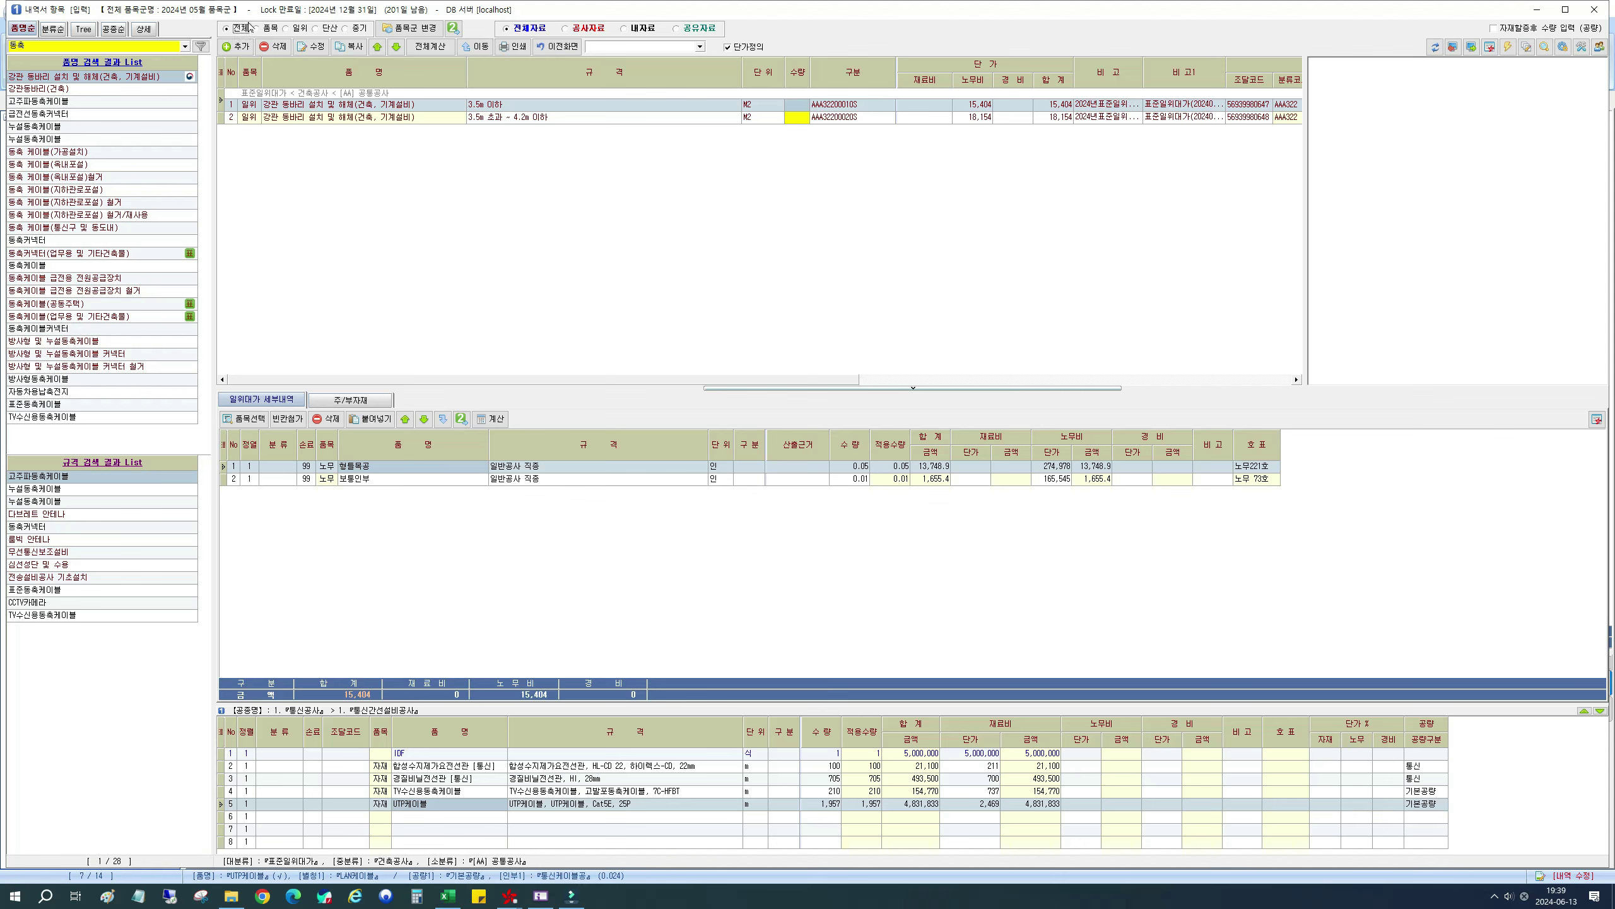
pyautogui.click(49, 102)
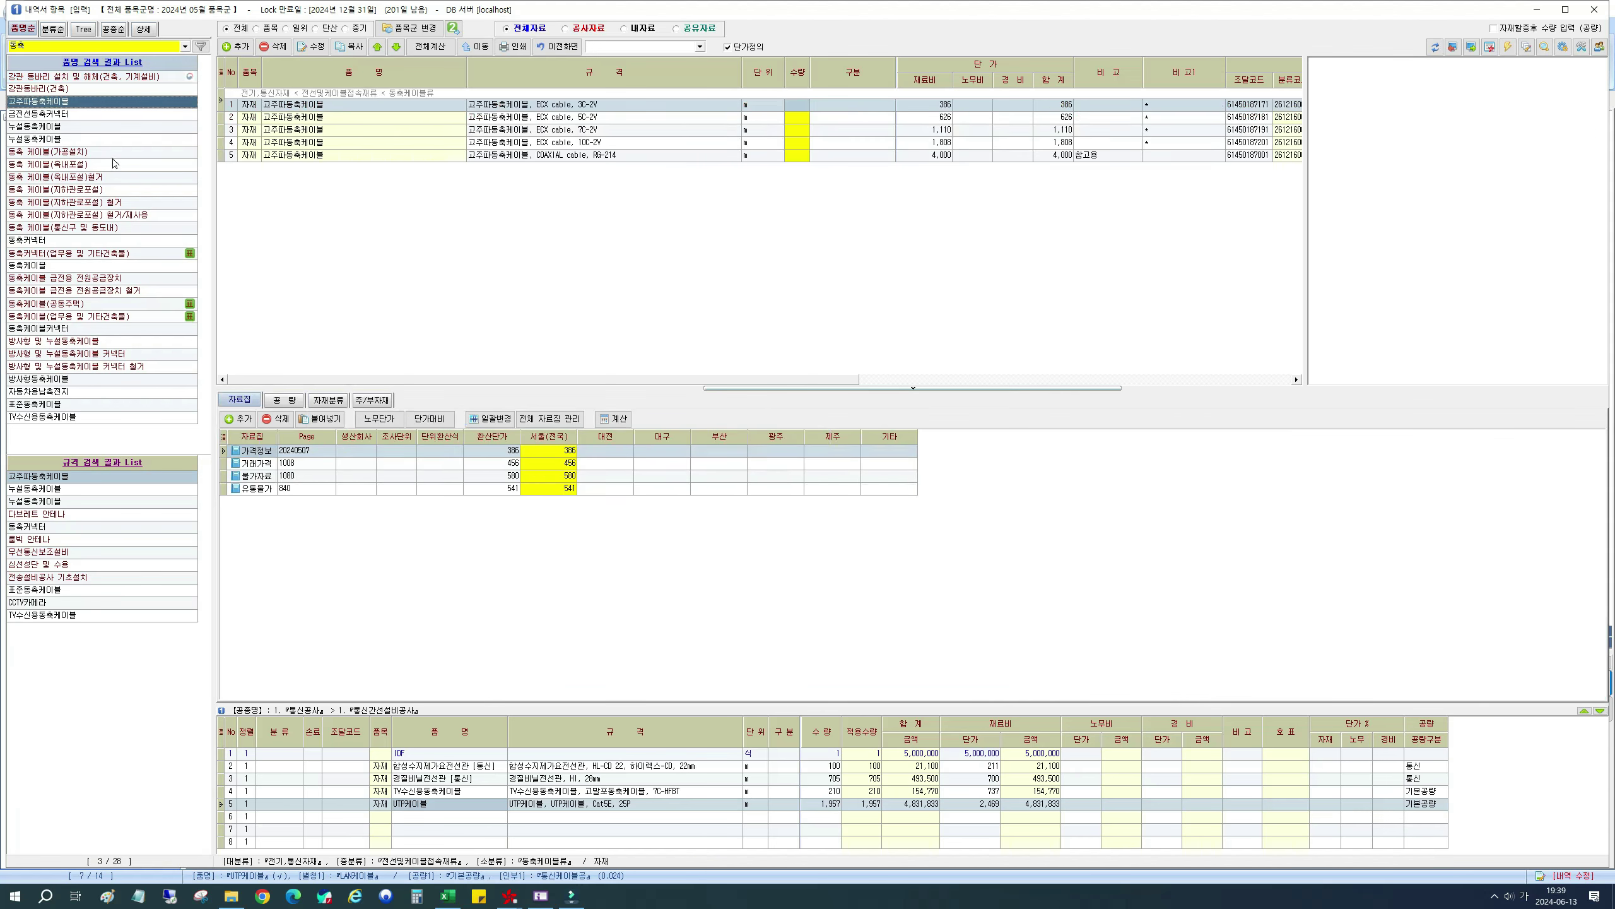
pyautogui.click(162, 153)
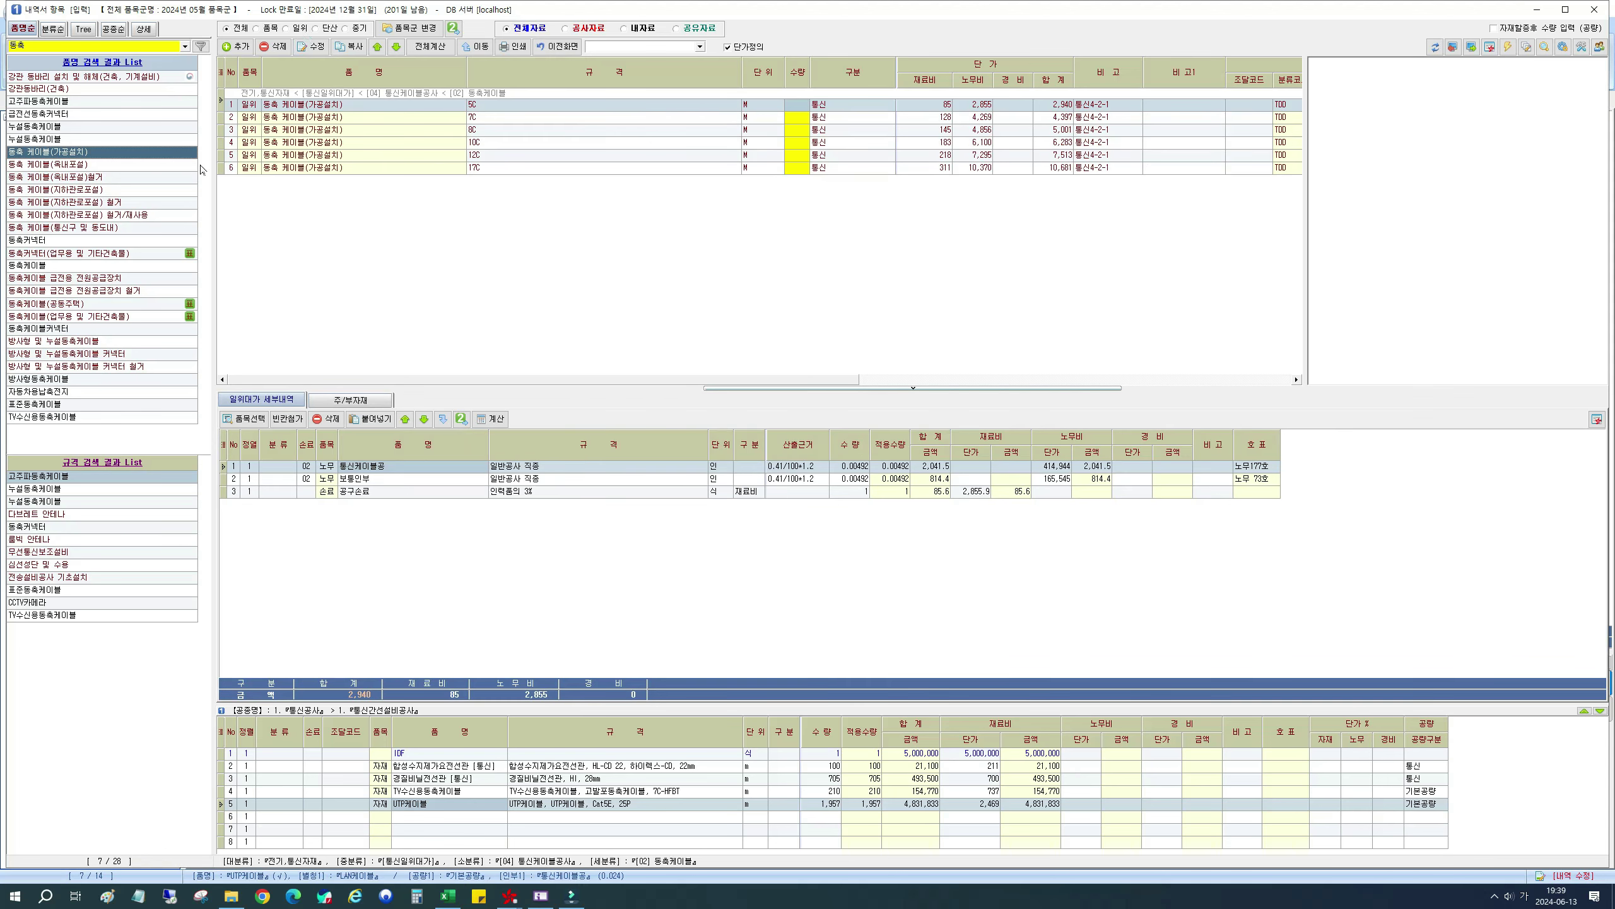
# Step: Restrict the list to 단산 items, clear the search term, and view the 가드레일-준비 및 지주 설치 and 가드레일-지주 설치 entries
pyautogui.click(325, 28)
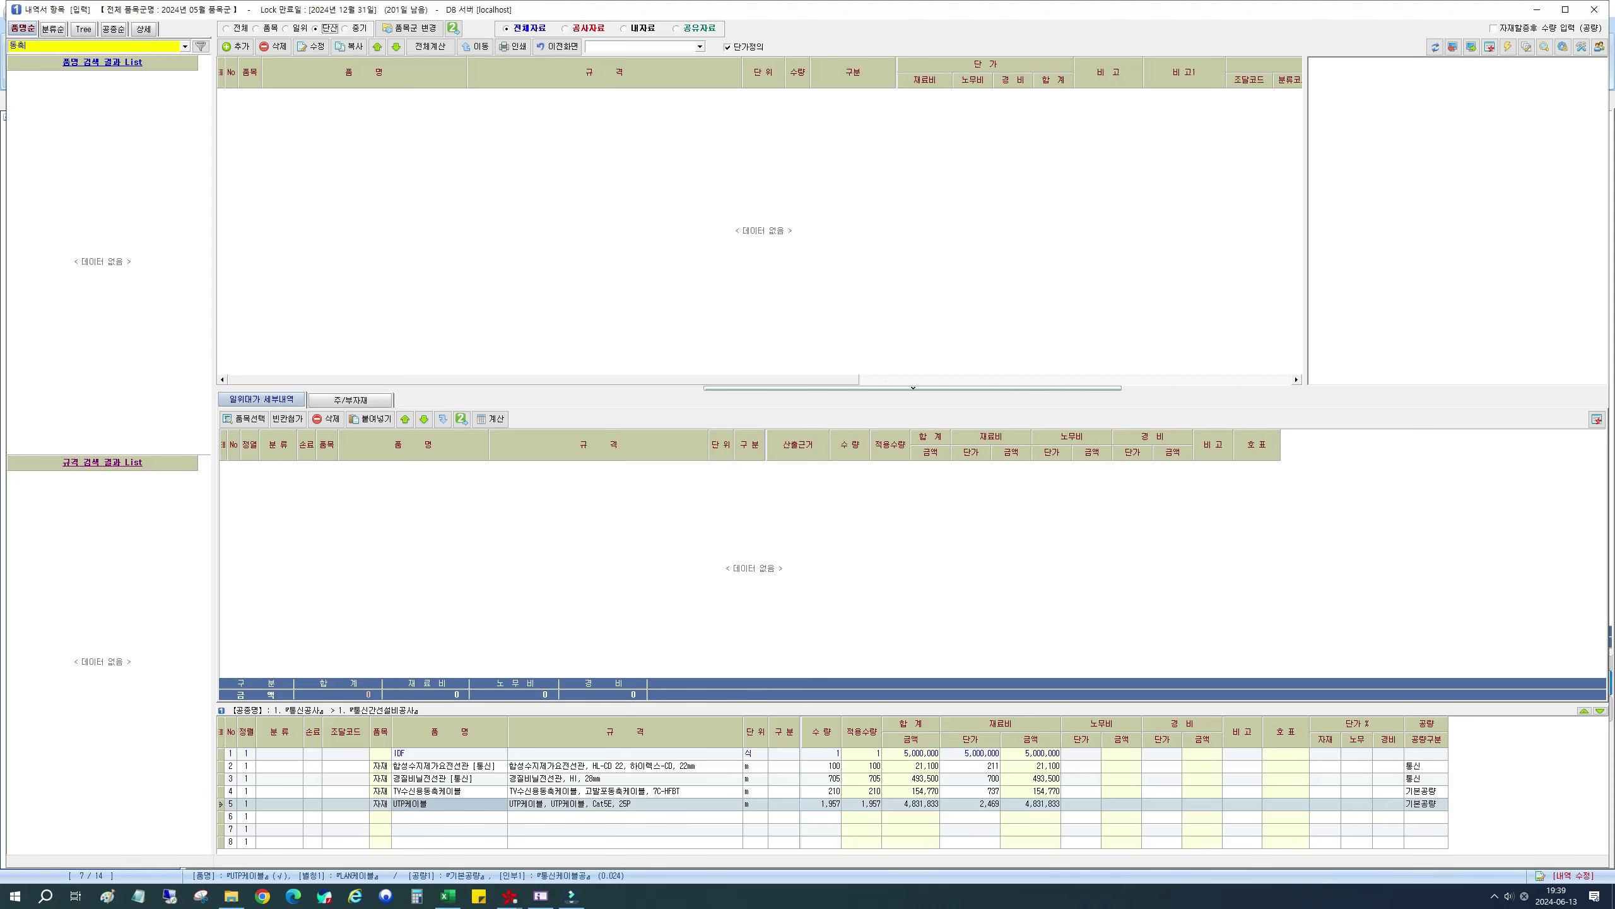
pyautogui.doubleClick(18, 45)
pyautogui.press('BackSpace')
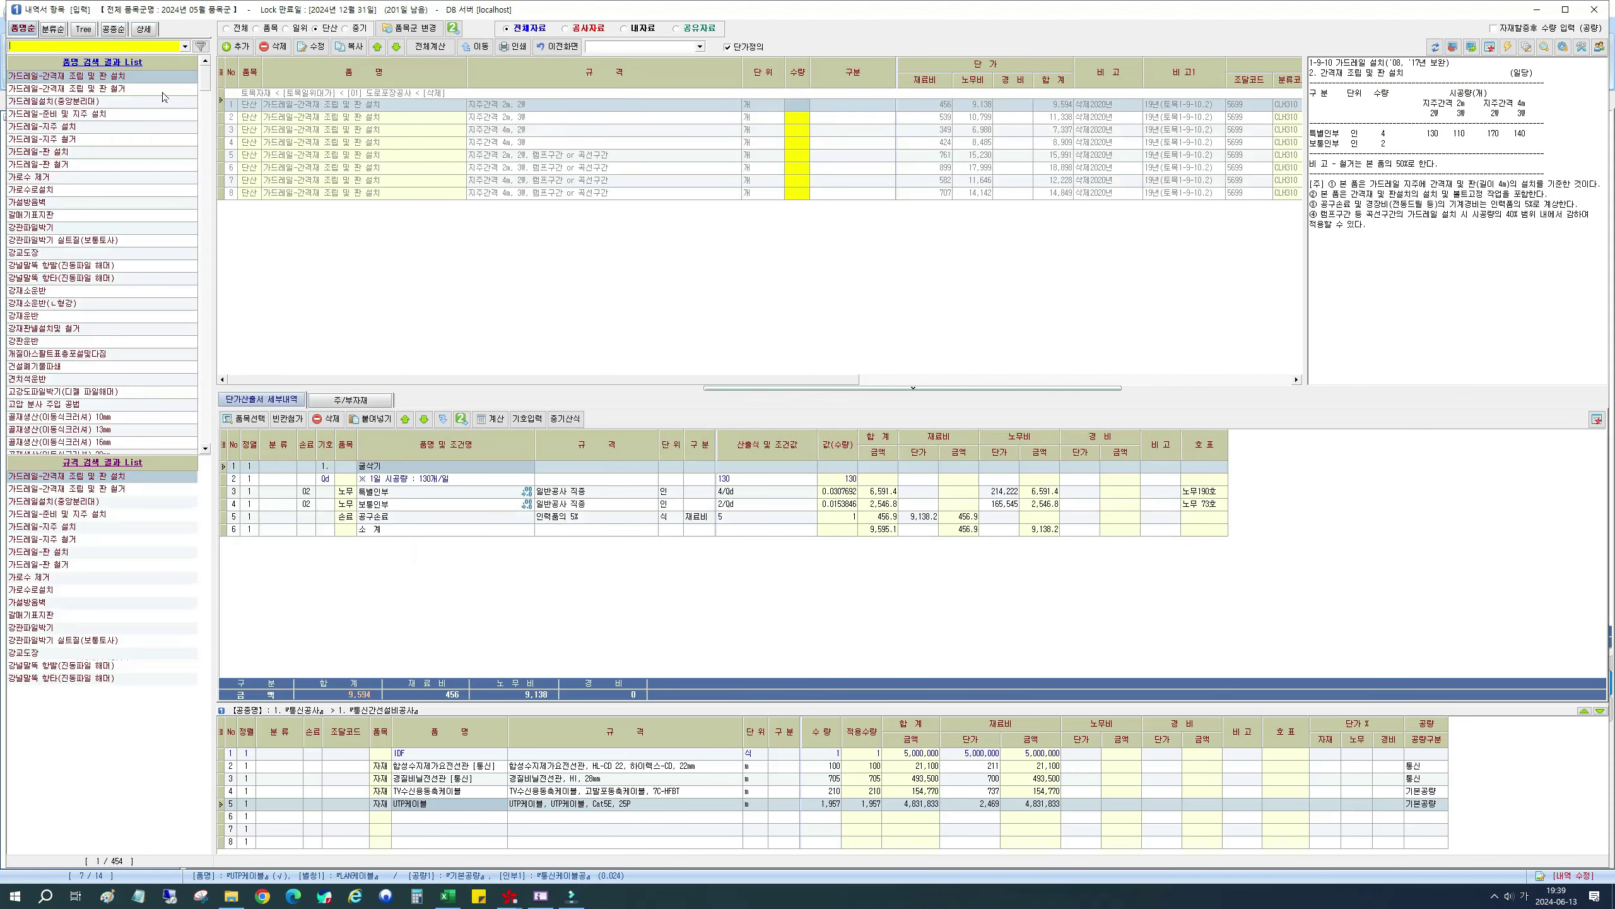
pyautogui.click(72, 129)
pyautogui.click(70, 113)
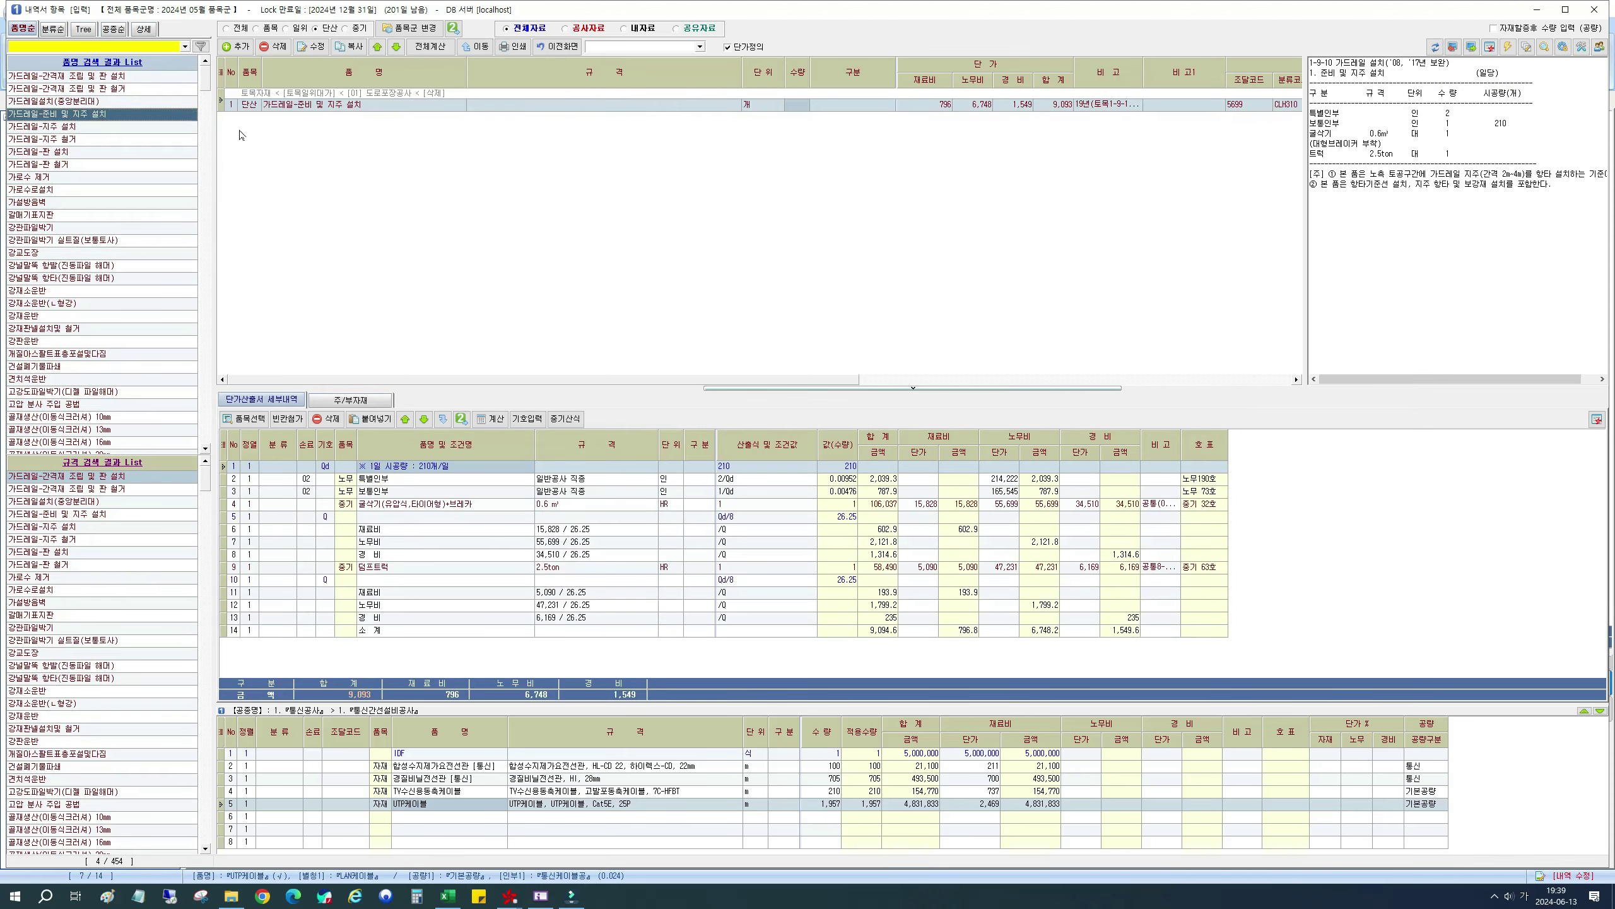
pyautogui.press('Down')
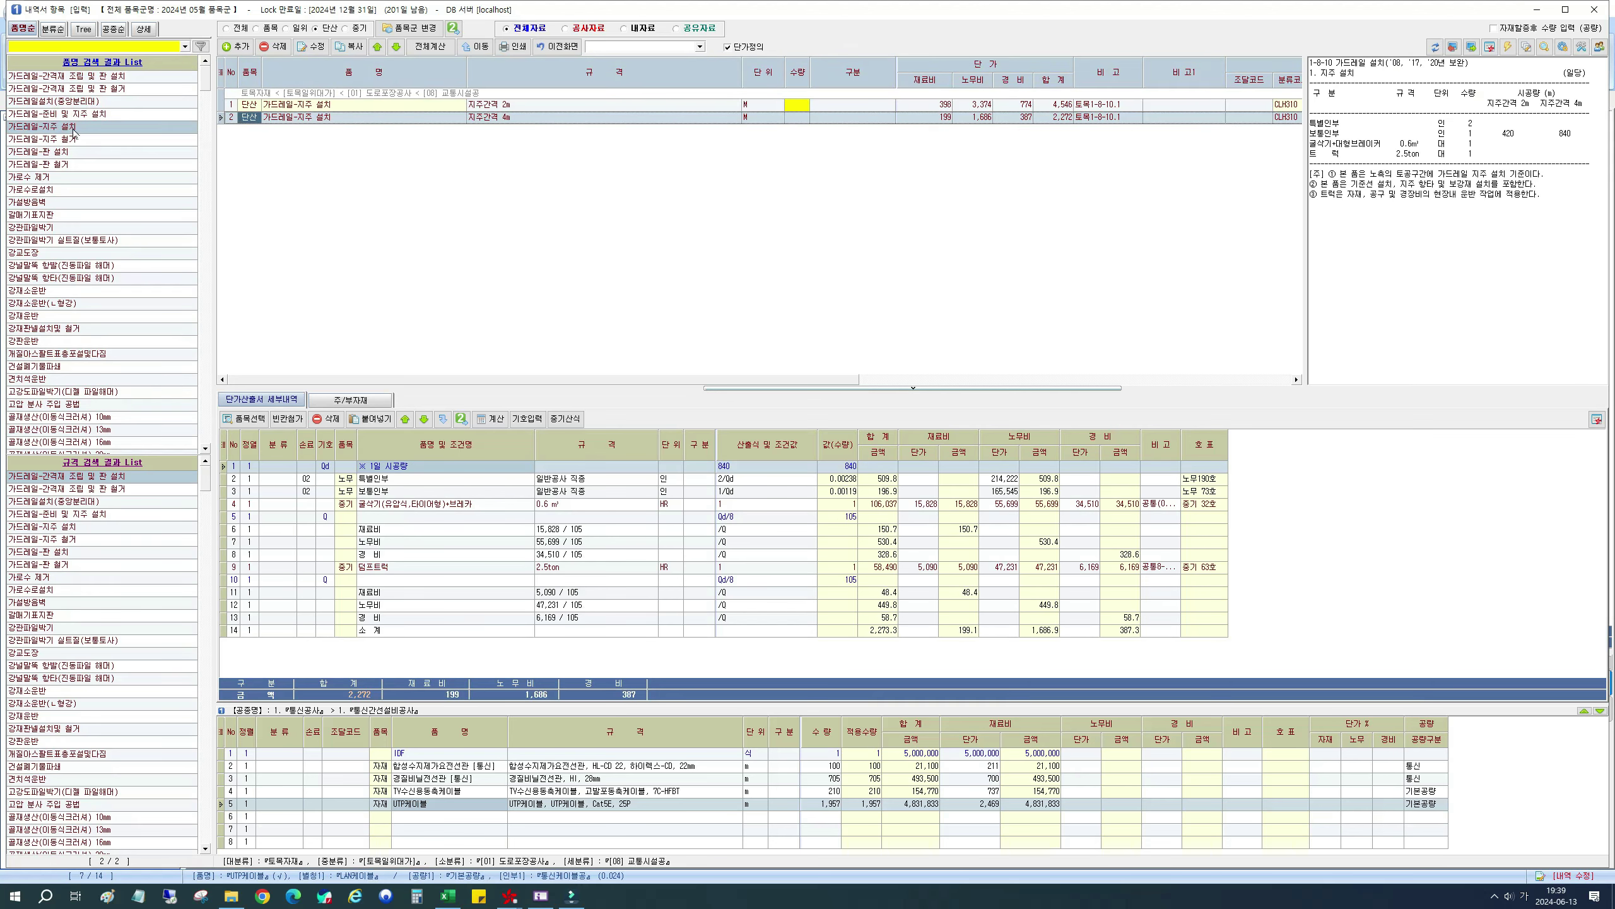
# Step: Restrict the list to 중기 items and view the cost breakdown of the 가솔린엔진 3.36kw and 5.22kw entries
pyautogui.click(348, 29)
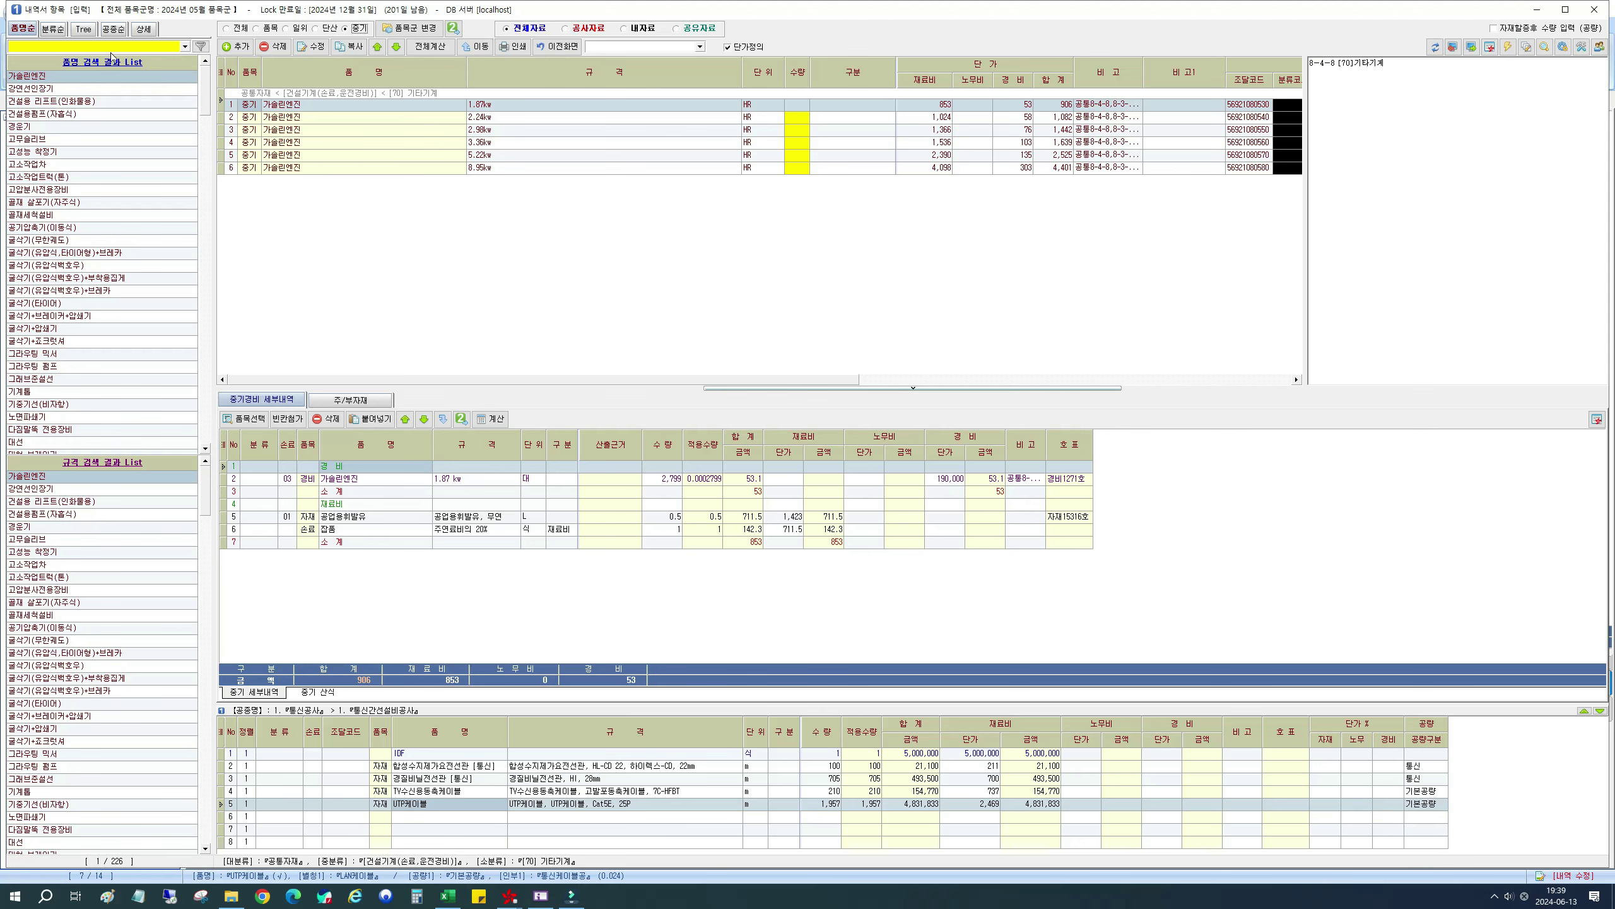
pyautogui.click(252, 142)
pyautogui.click(251, 156)
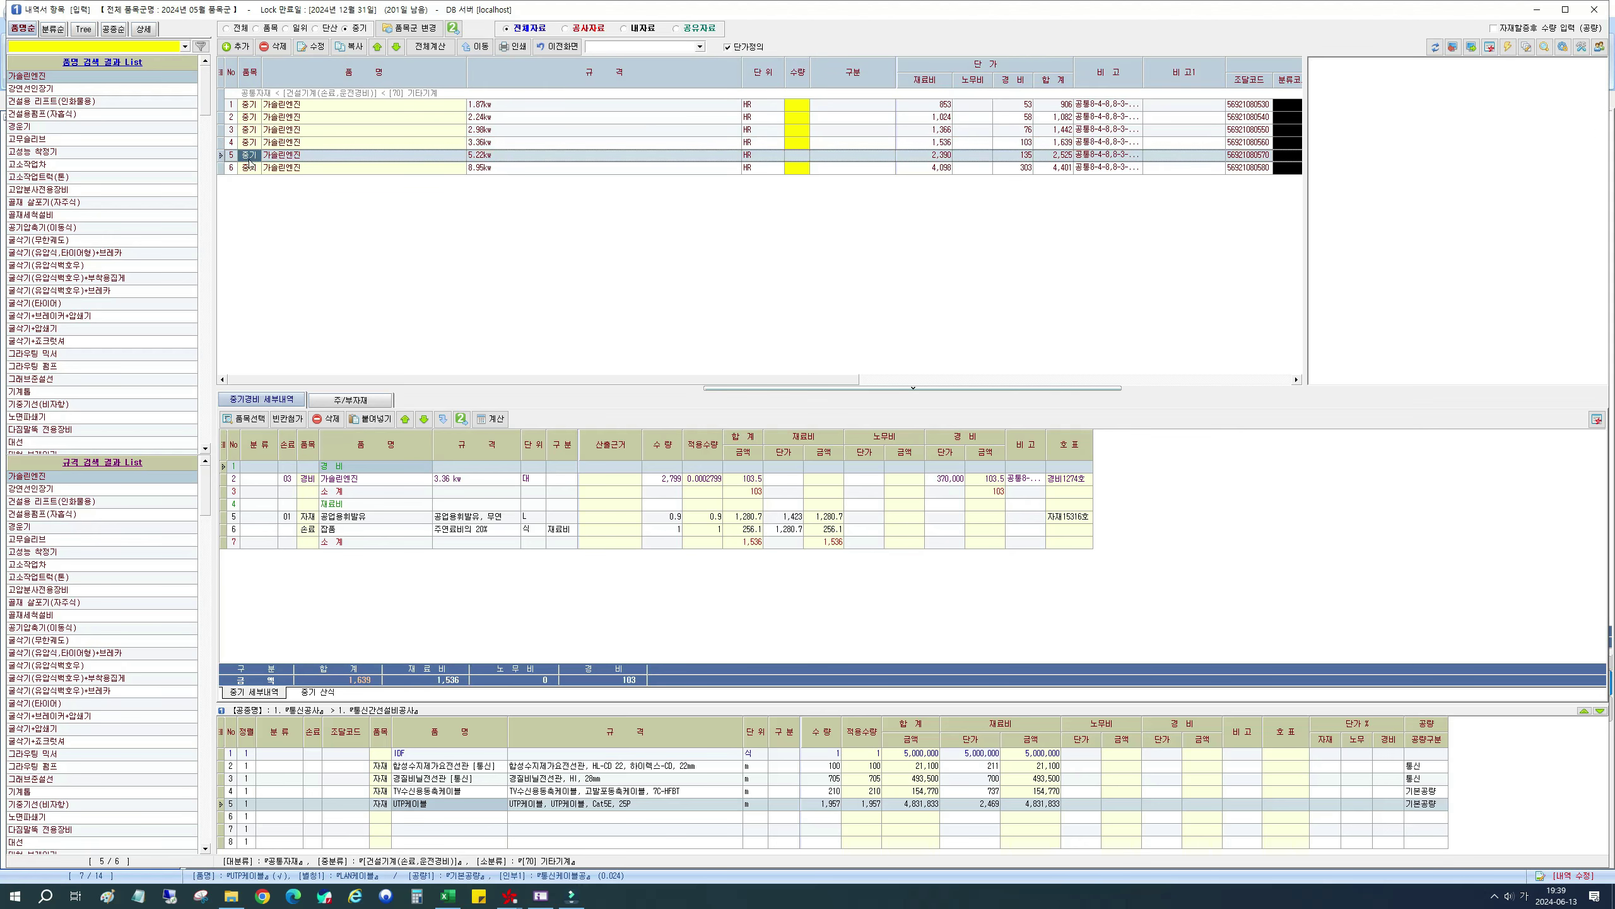
# Step: Restrict the list to 품목 items and view the two 2종금속제가요전선관 entries
pyautogui.click(260, 30)
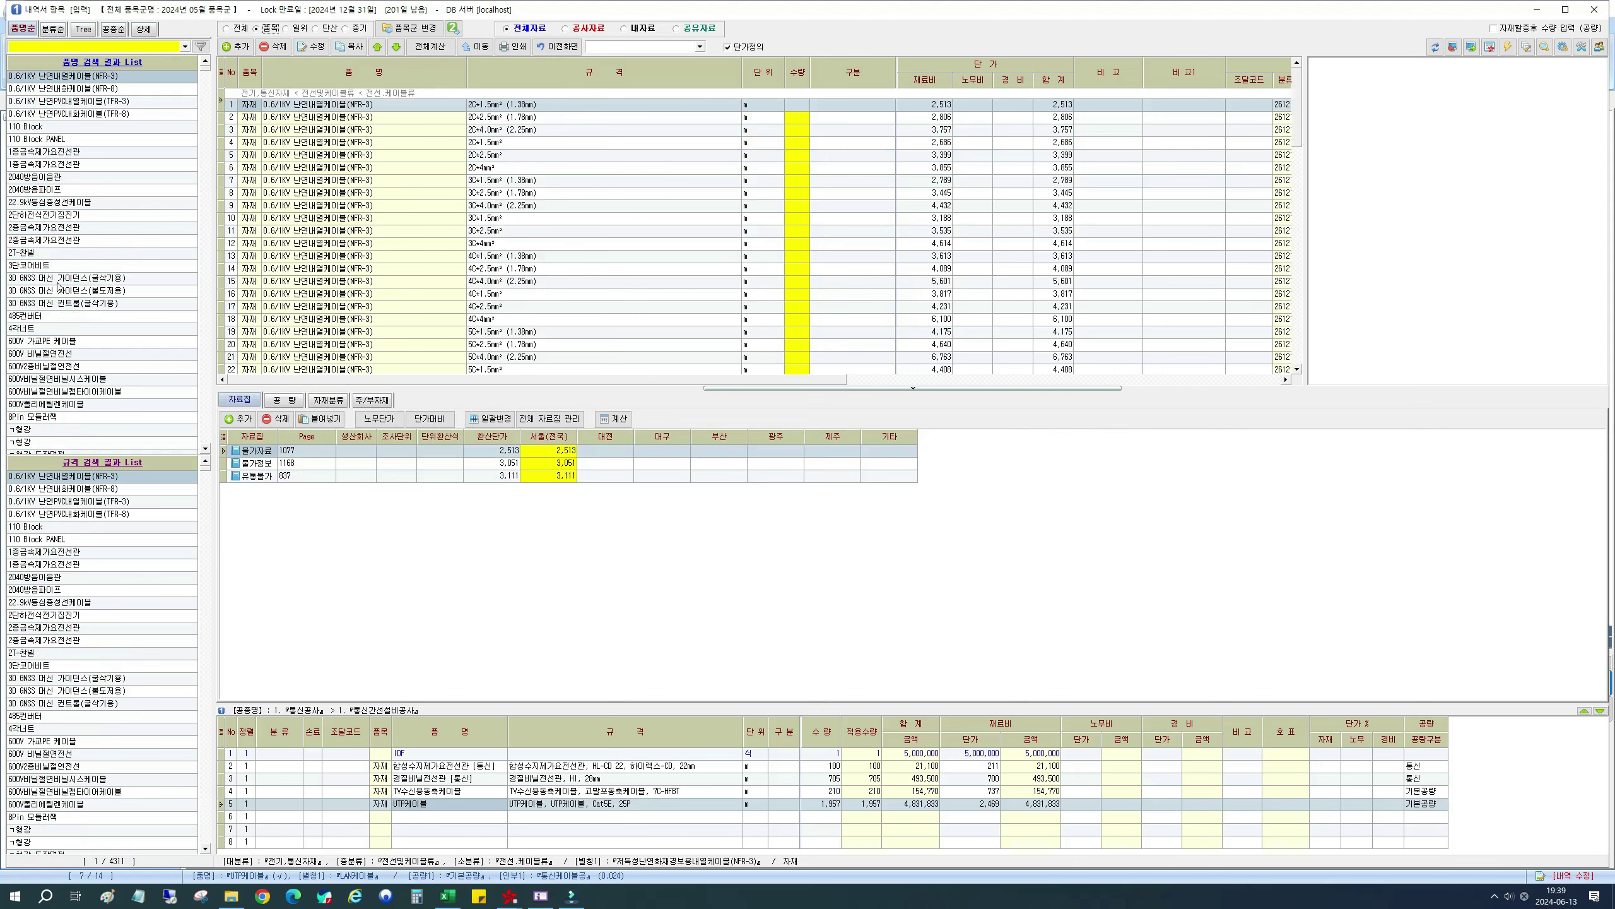
pyautogui.click(57, 280)
pyautogui.click(65, 240)
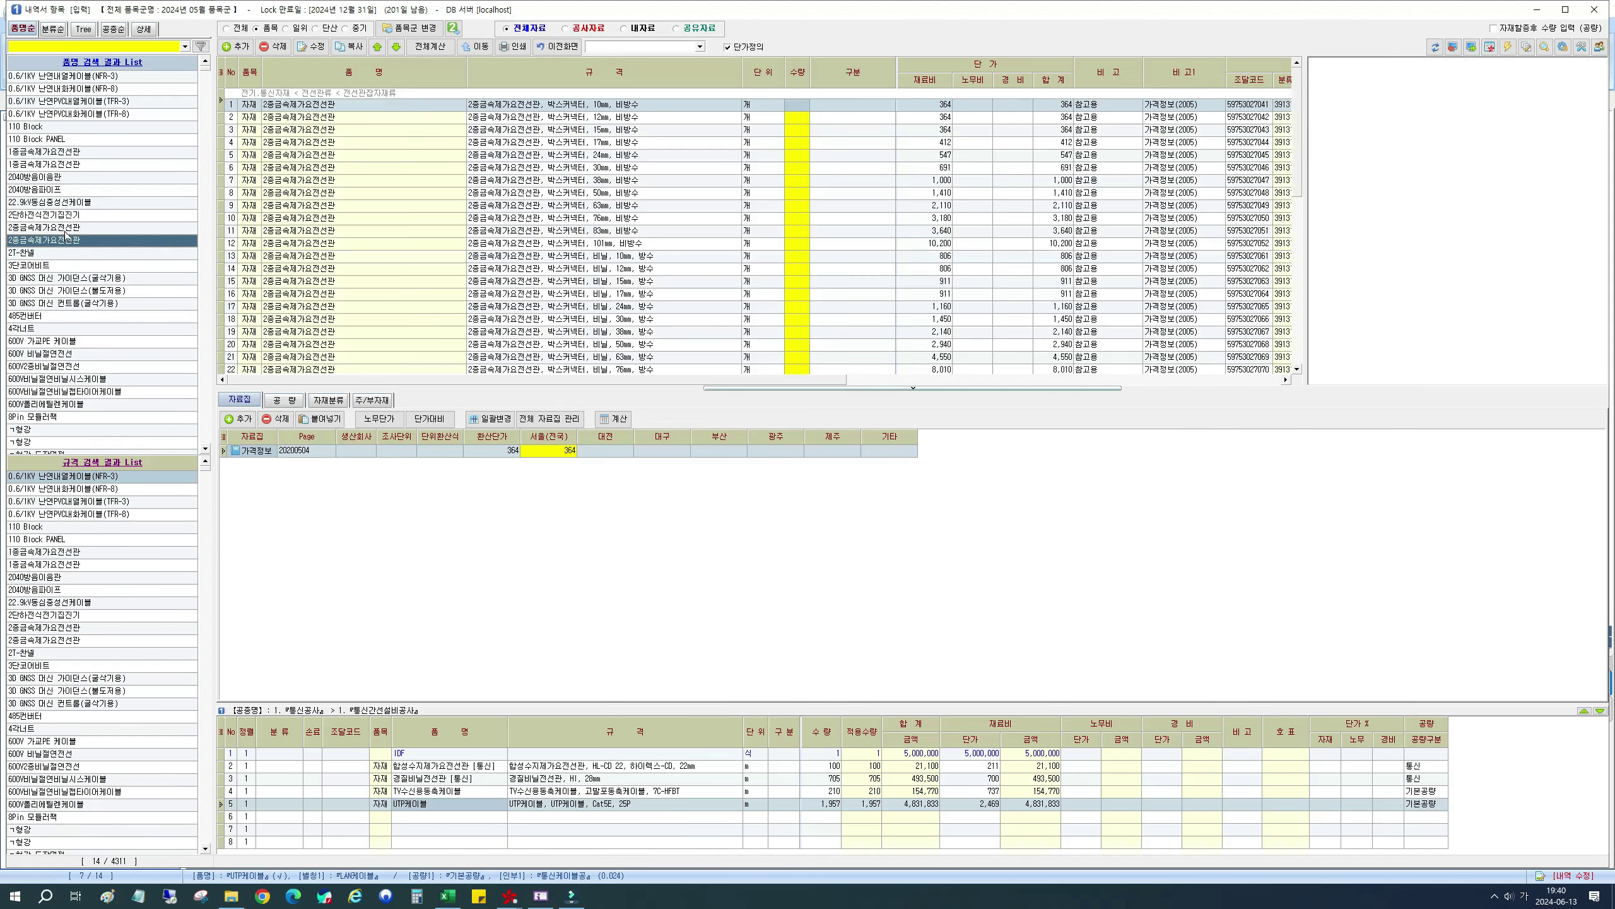
pyautogui.click(65, 228)
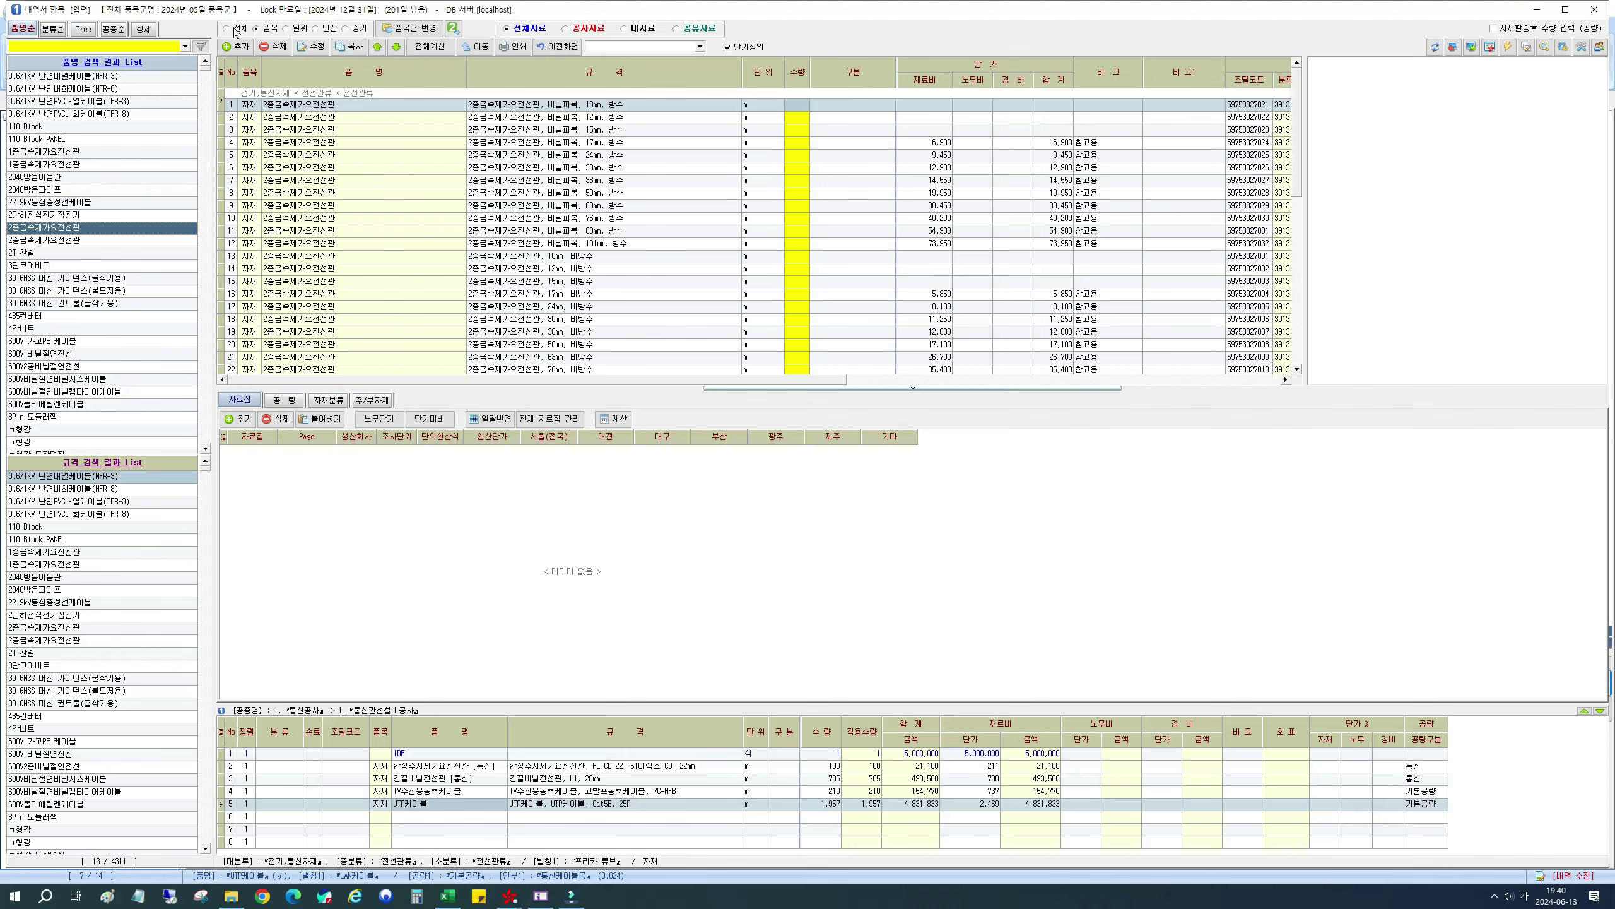
# Step: Compare the 전체, 품목 and 일위 listings, and view 0.6/1kv 트레이용 절연난연 제어케이블(F-CVV) in the full list
pyautogui.click(234, 29)
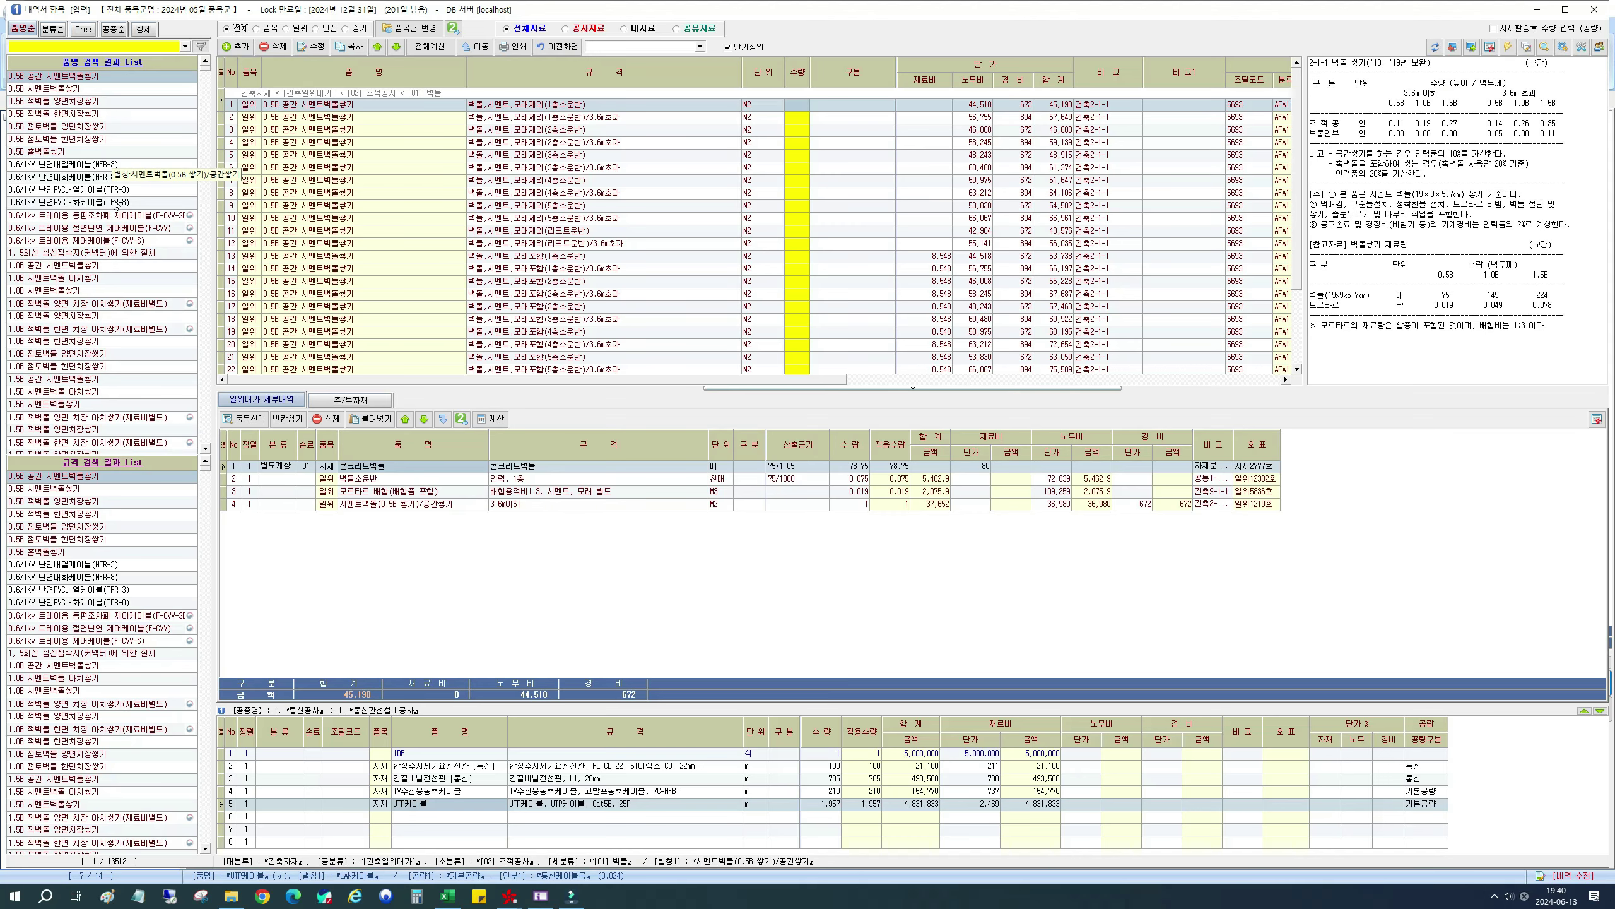
pyautogui.click(258, 28)
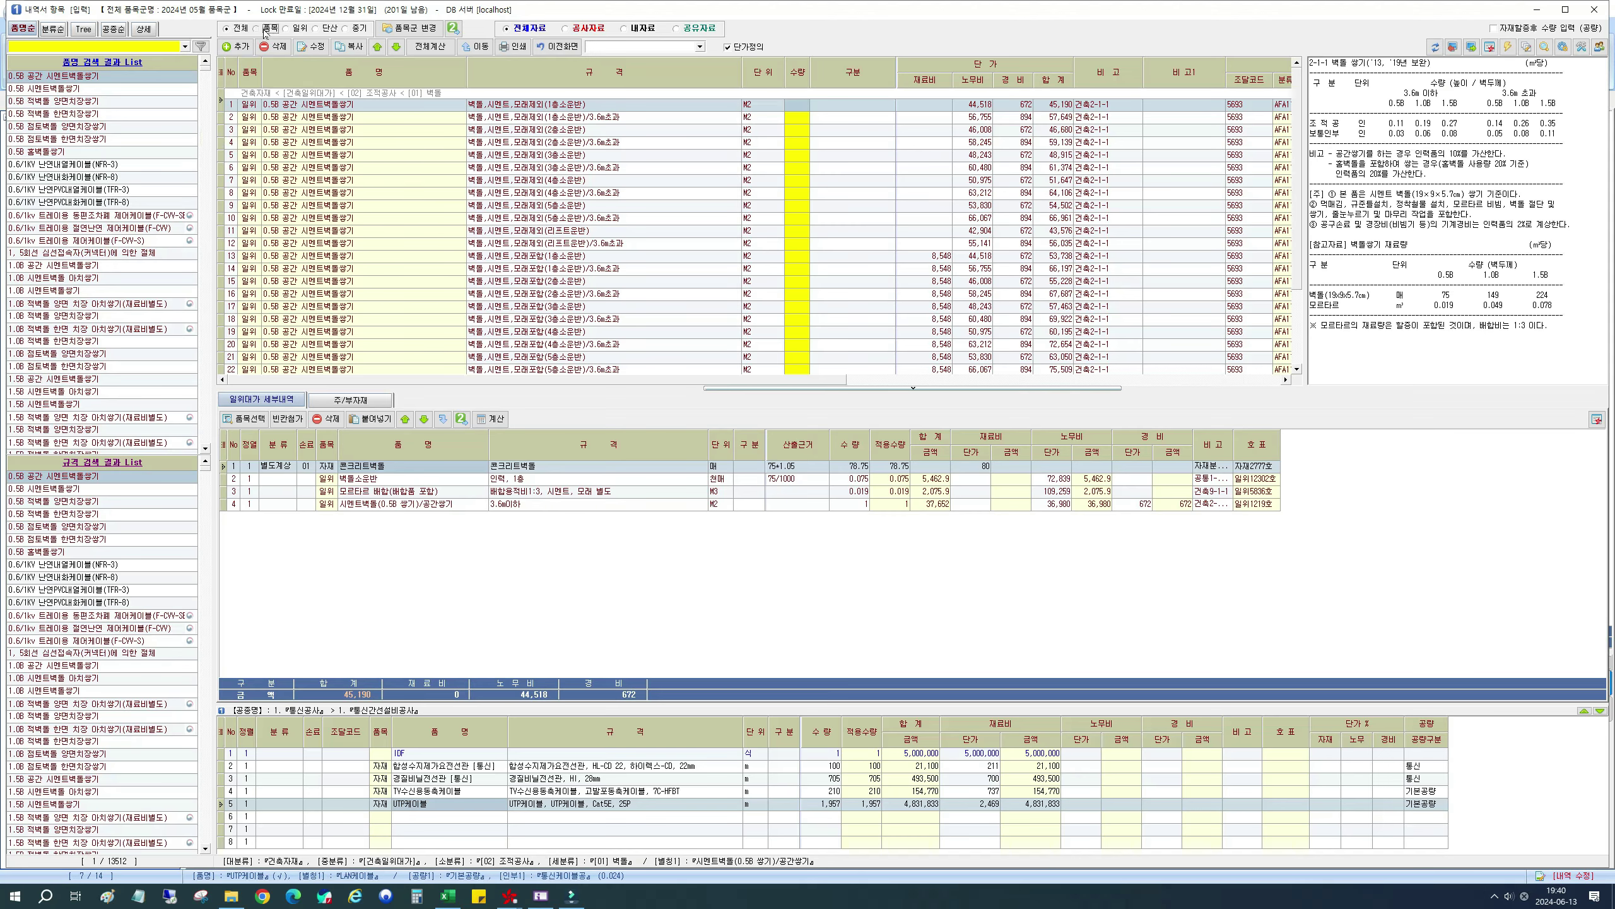
pyautogui.click(308, 27)
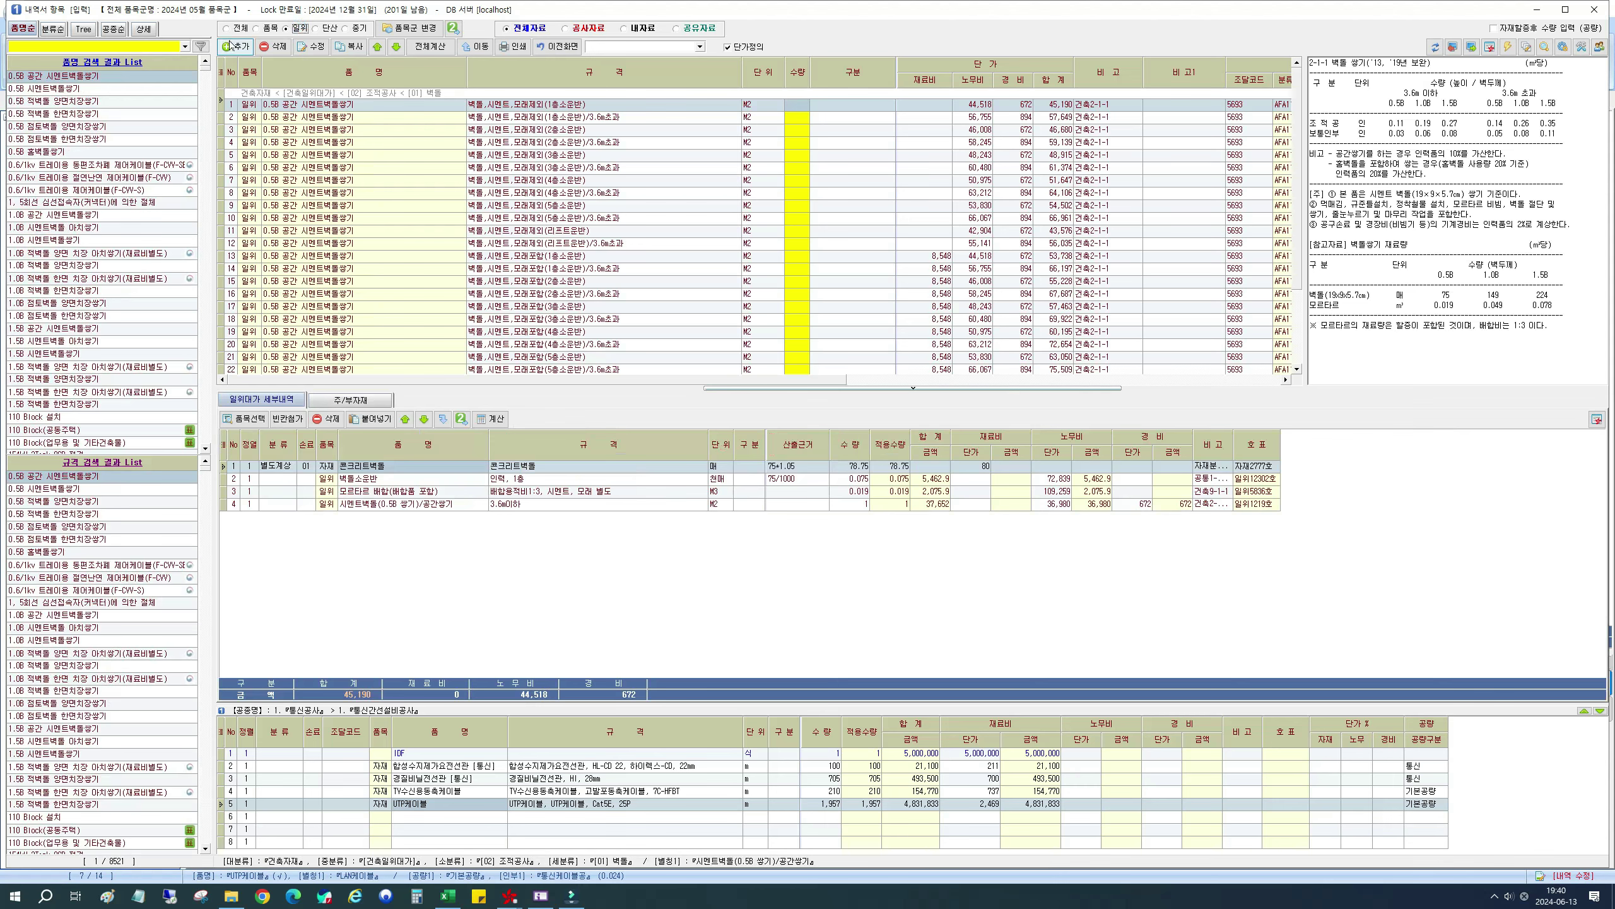
pyautogui.click(238, 29)
pyautogui.click(257, 28)
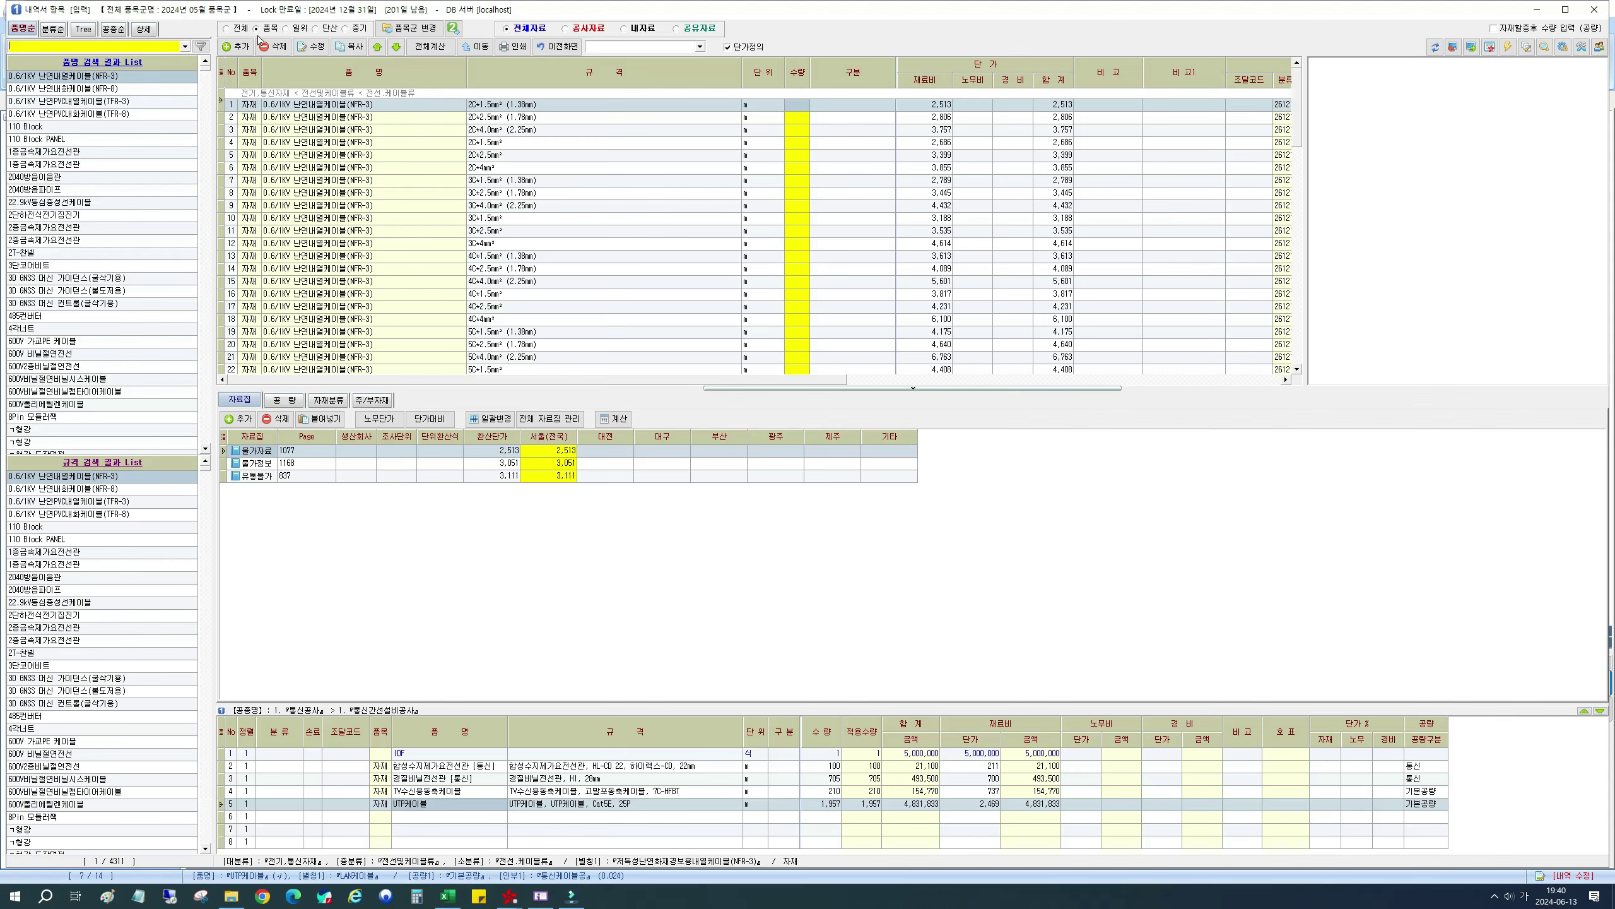
pyautogui.click(296, 28)
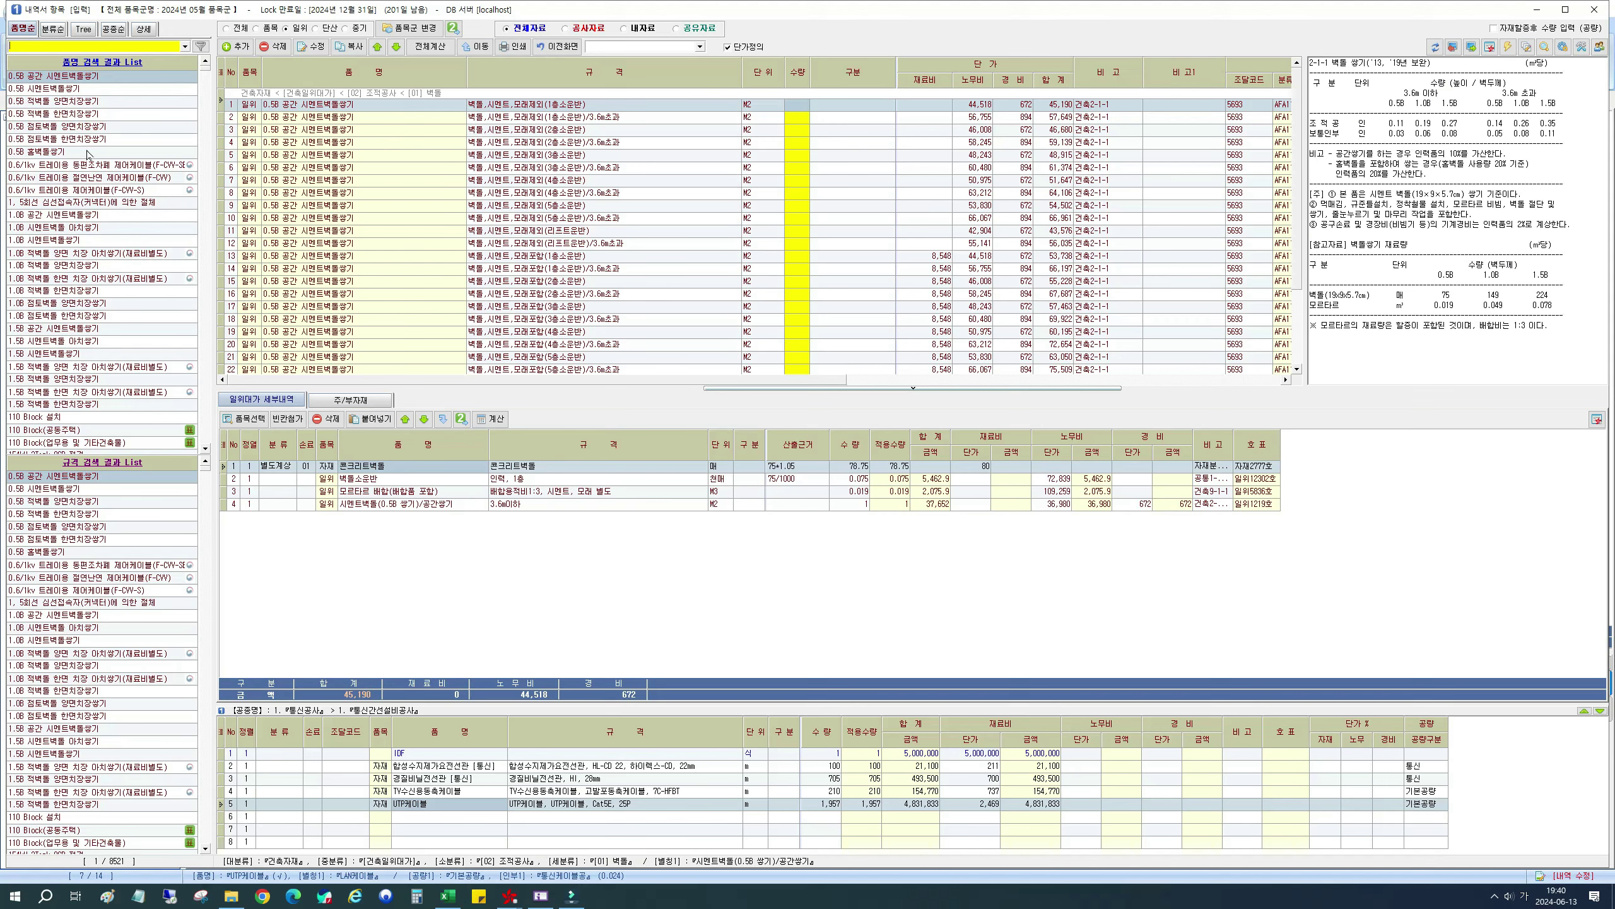
pyautogui.click(226, 29)
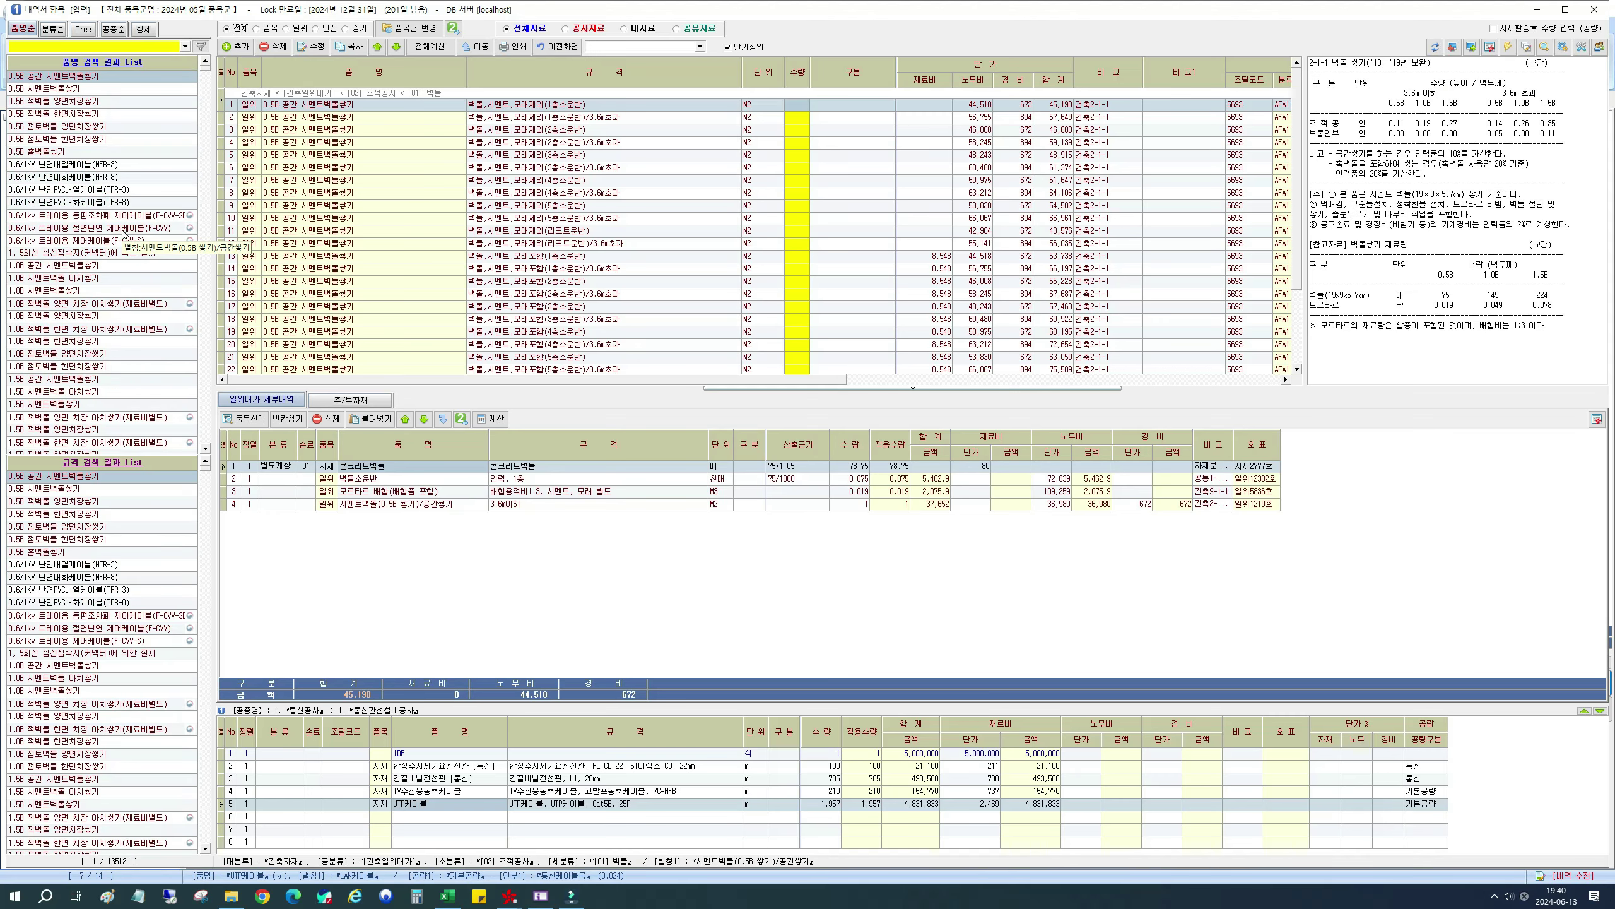
pyautogui.click(123, 230)
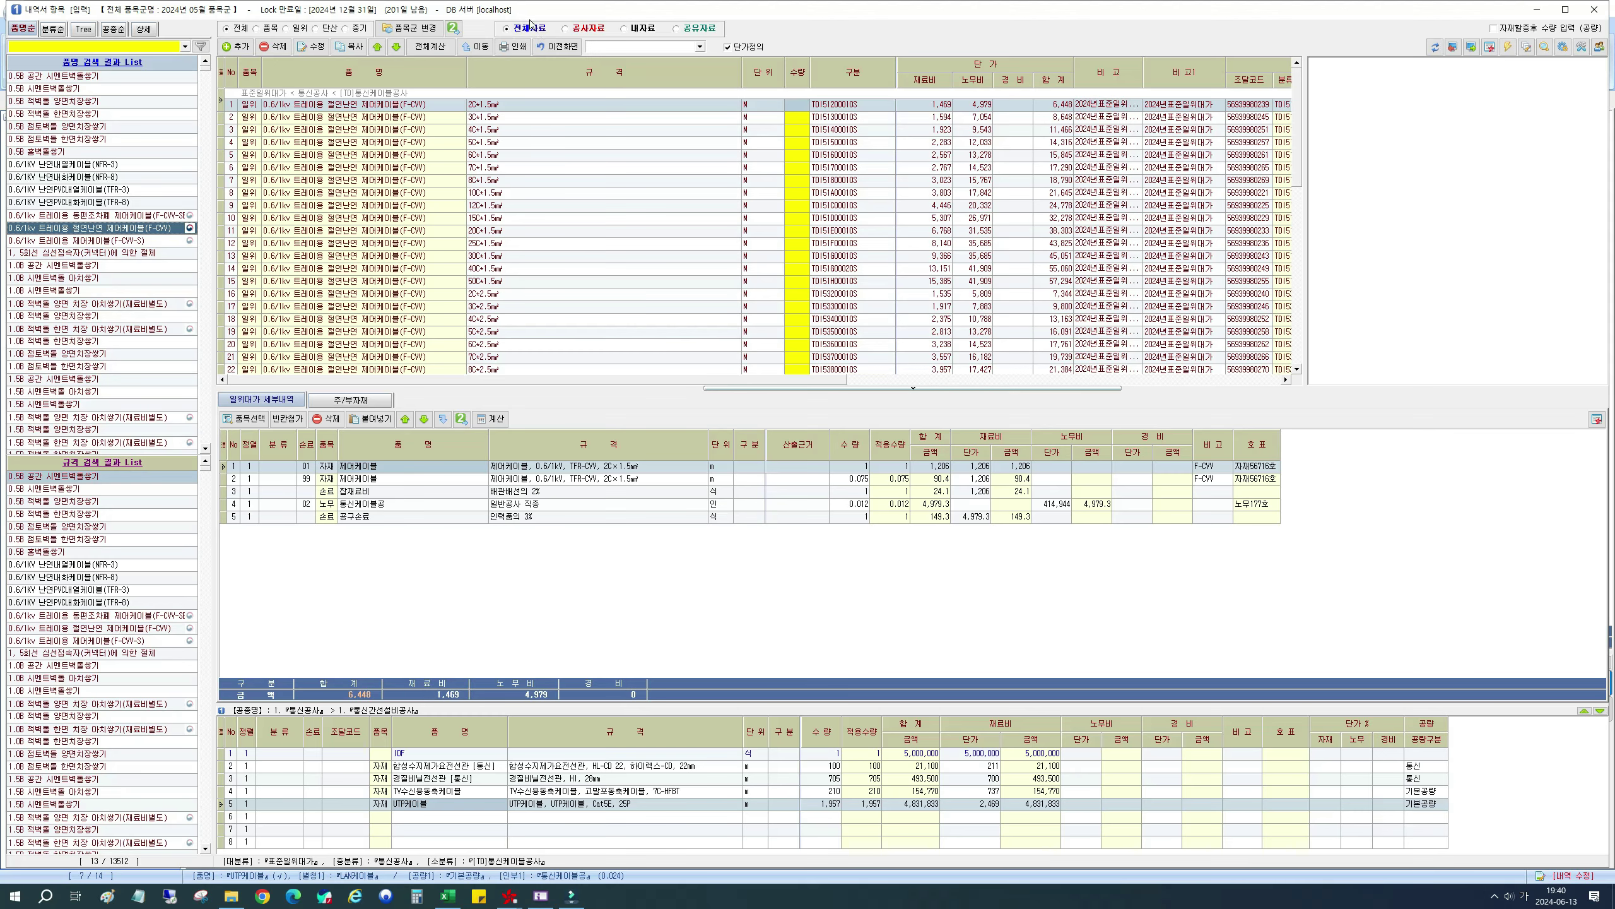
# Step: View the 공사자료 and 공유자료 data sources, and return the listing to 전체자료
pyautogui.click(565, 28)
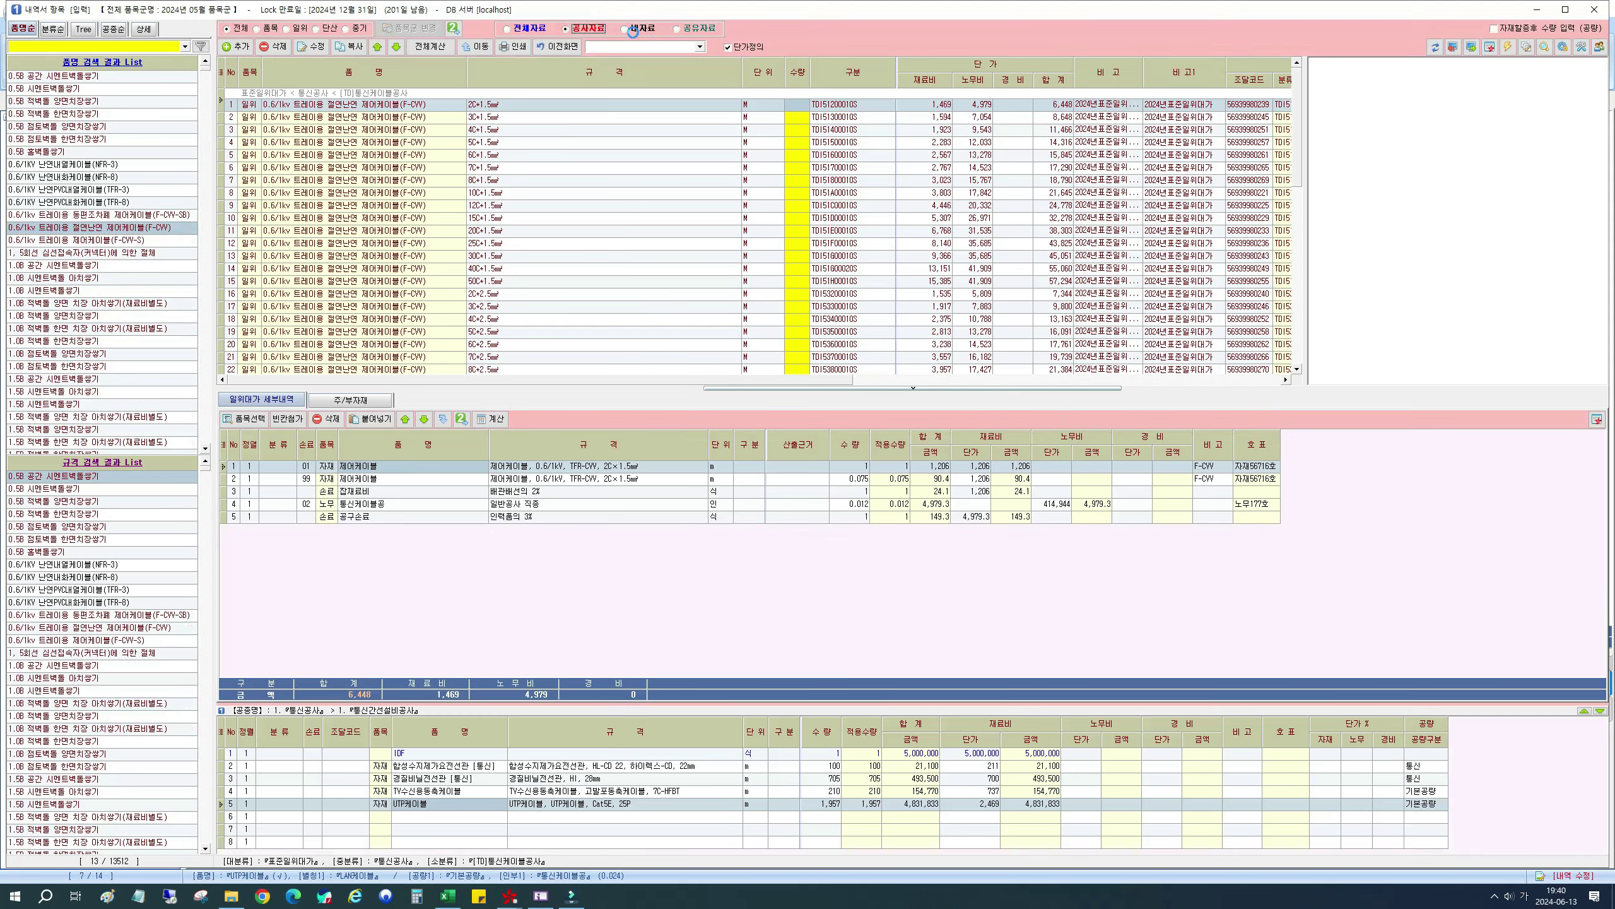
pyautogui.click(676, 29)
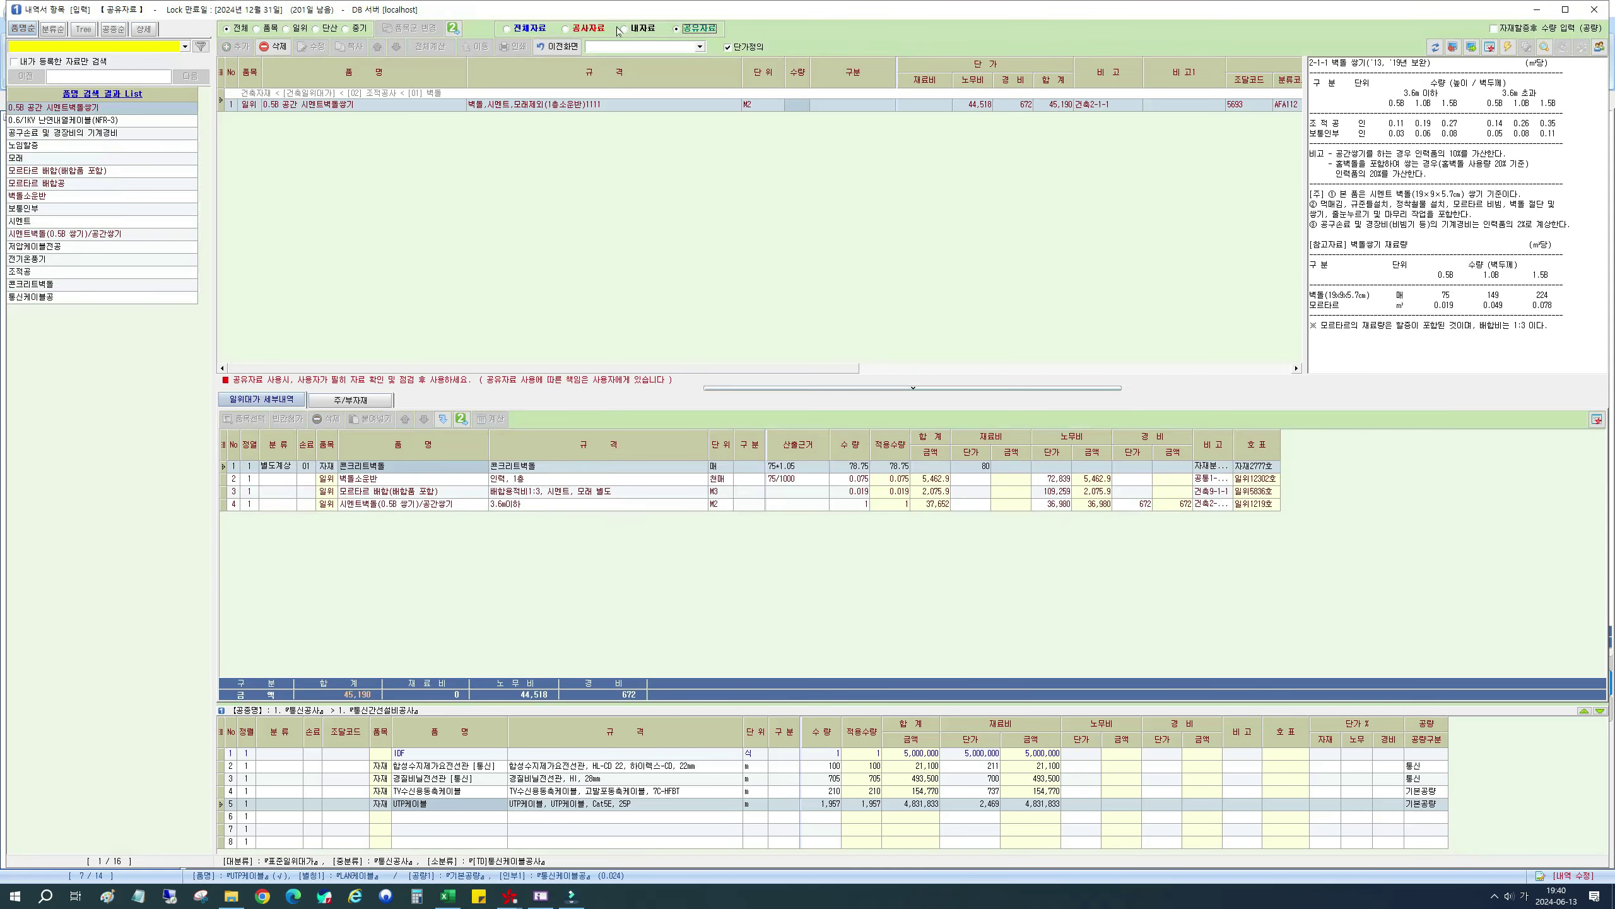
pyautogui.click(516, 33)
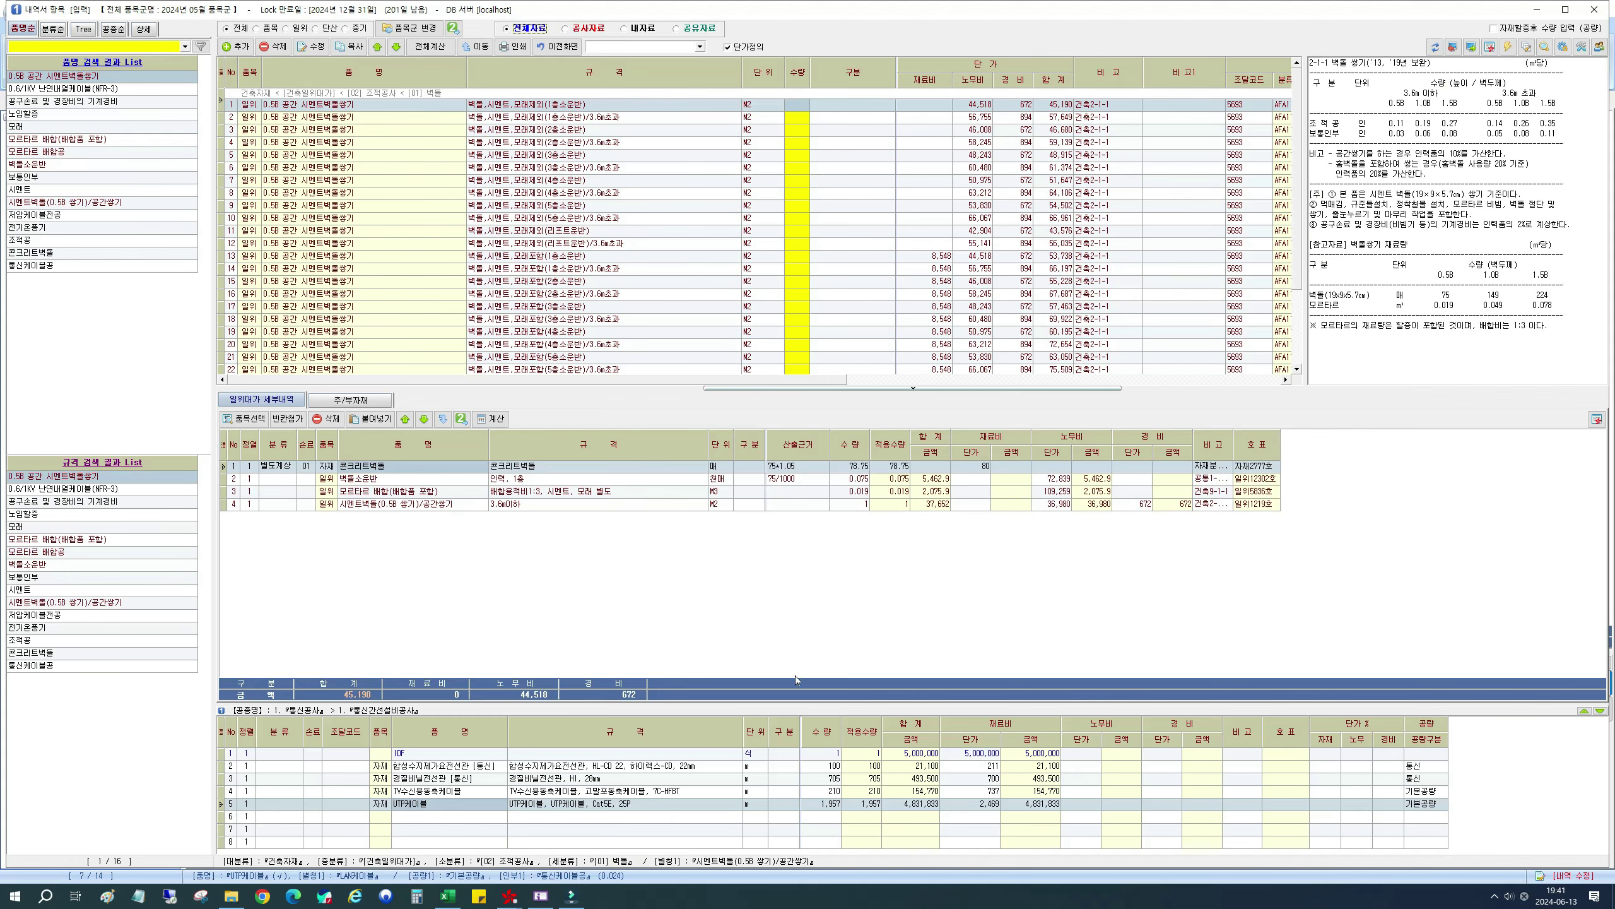
# Step: Compare the items registered in this project under 공사자료 with the full 전체자료 database, ending on the 공사자료 listing
pyautogui.click(571, 32)
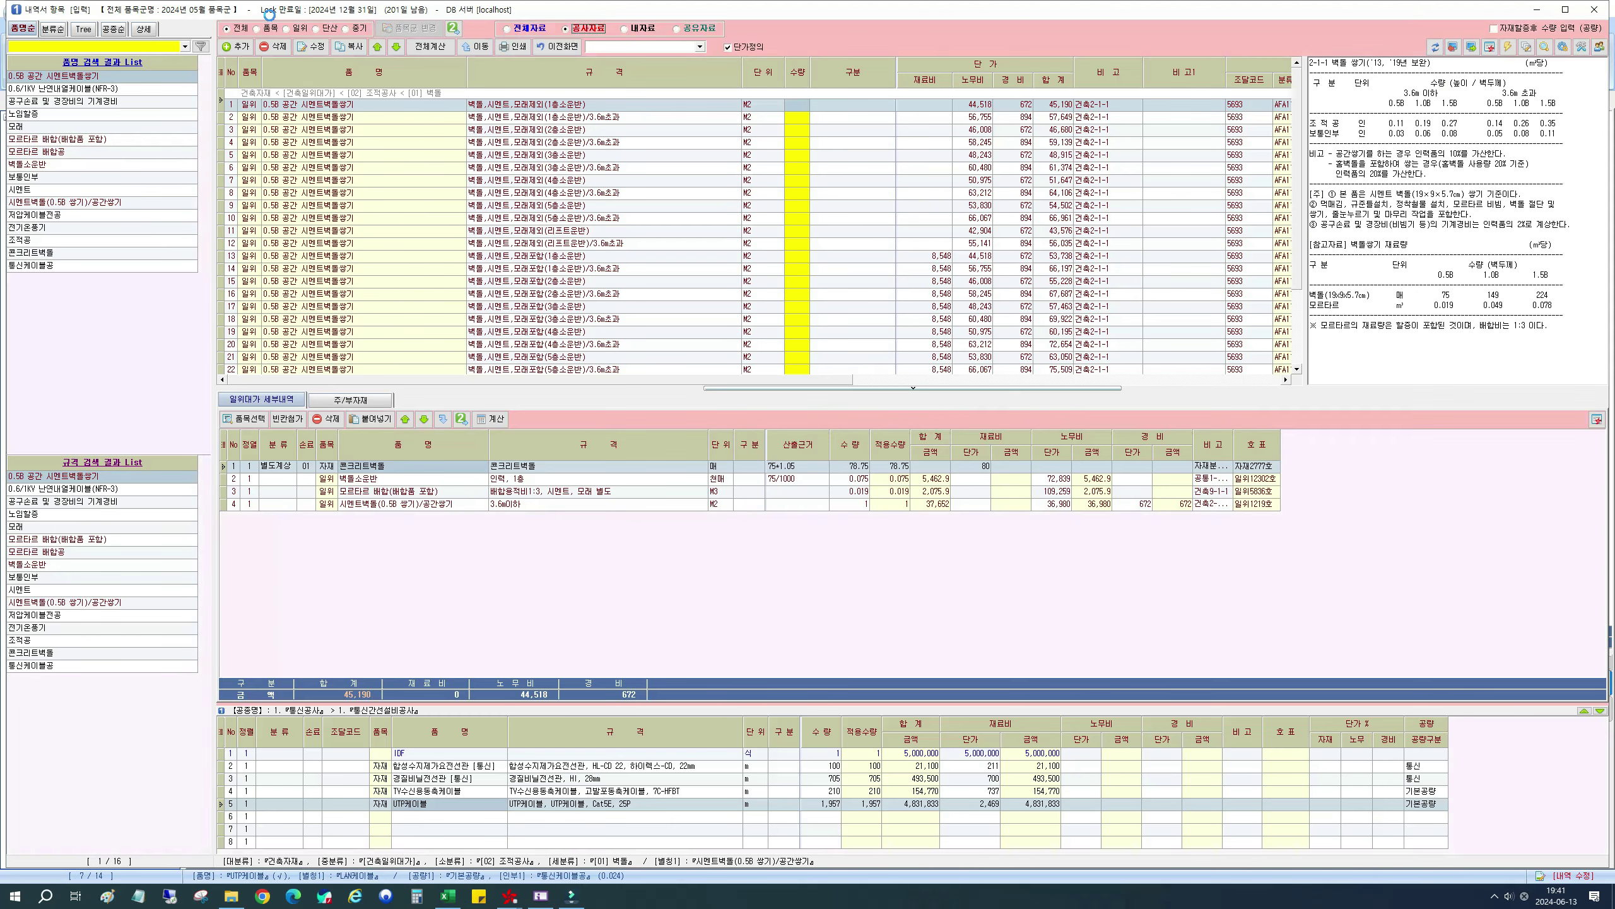
pyautogui.click(507, 28)
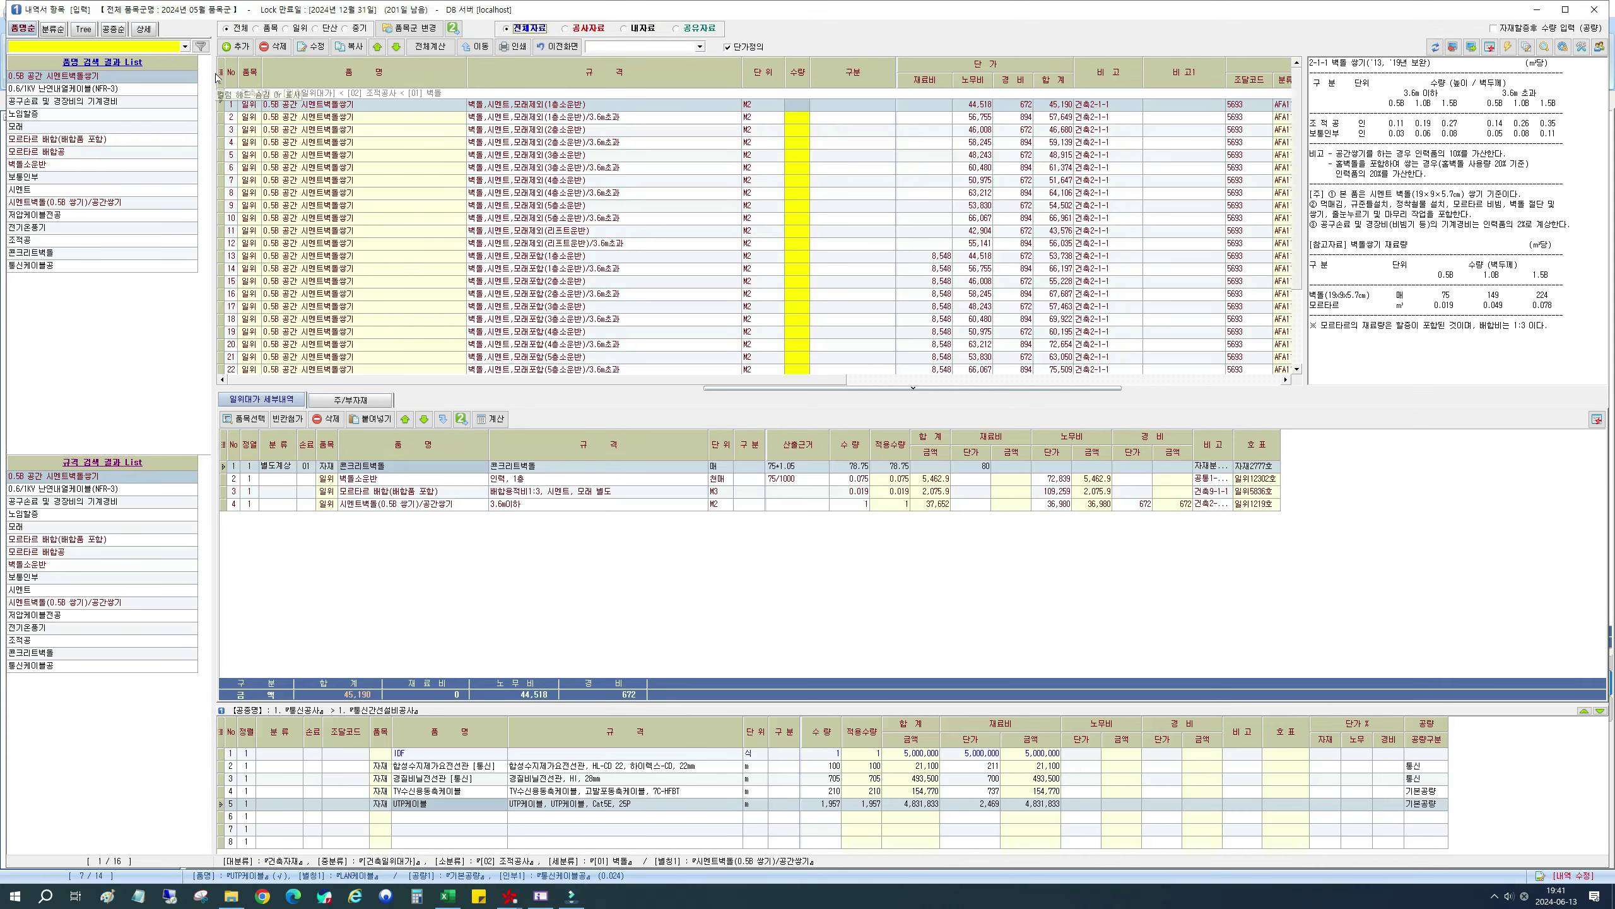
pyautogui.click(582, 30)
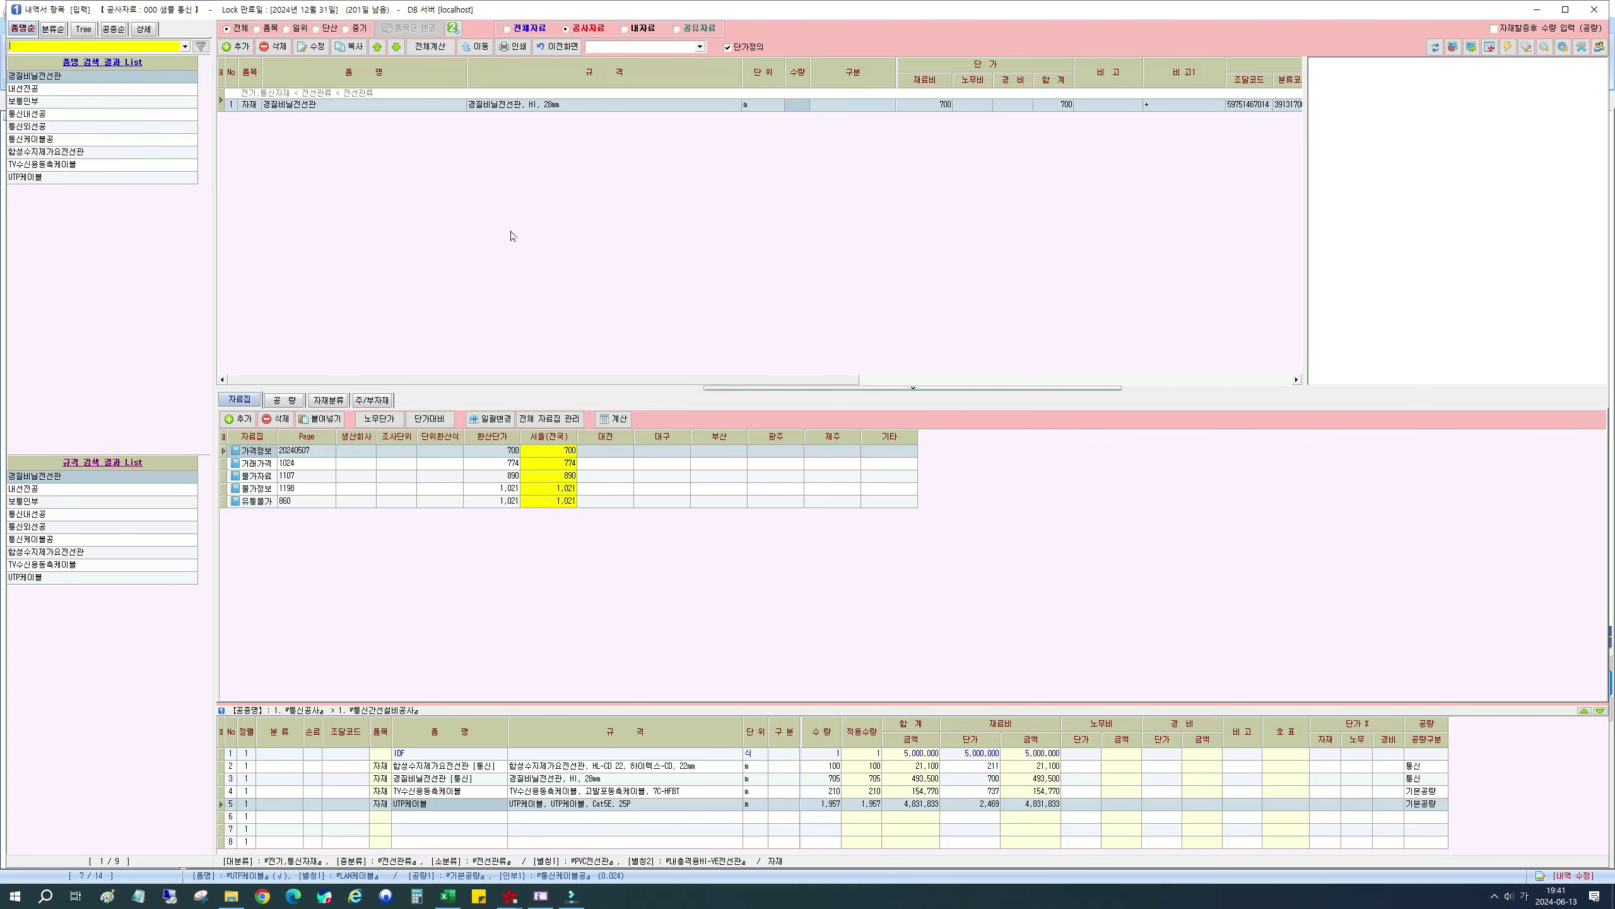
pyautogui.click(527, 28)
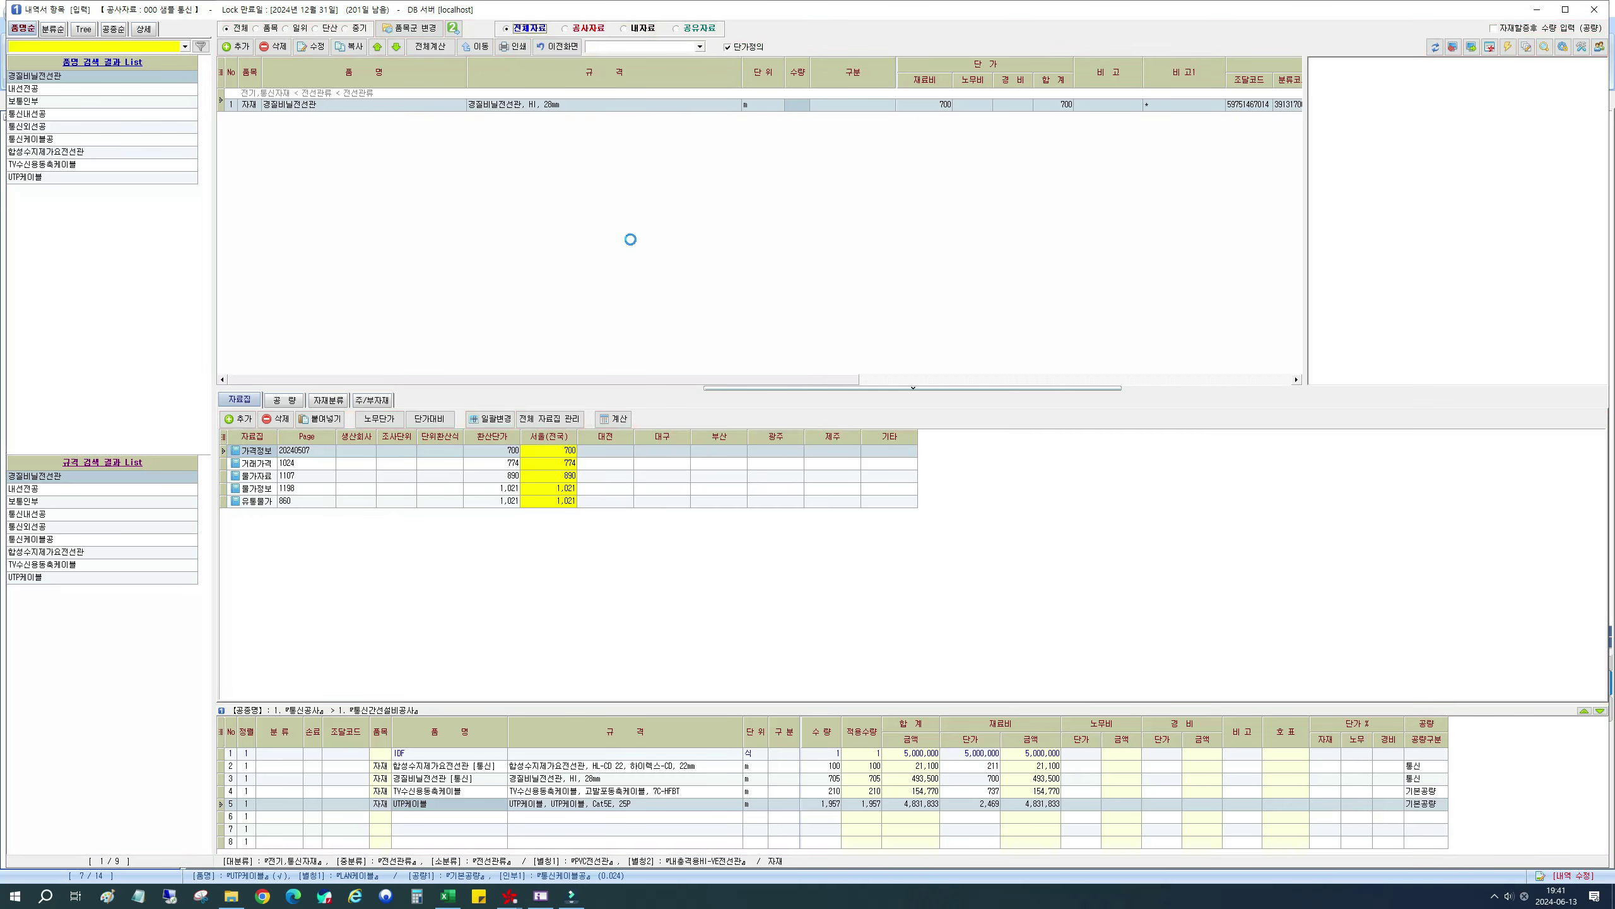
pyautogui.click(132, 45)
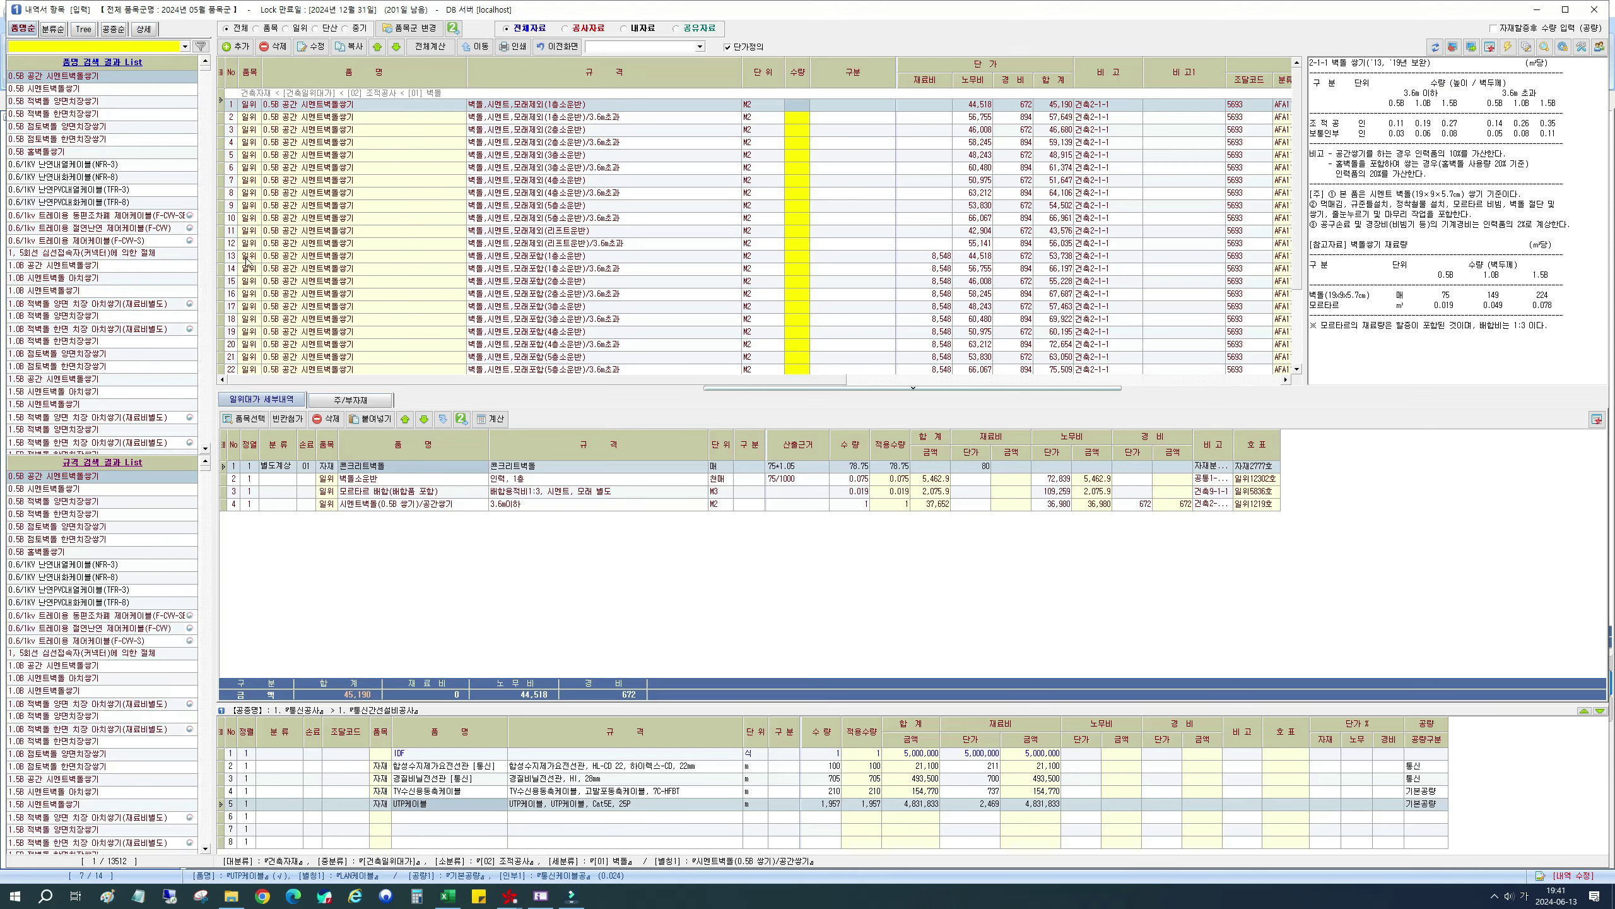
pyautogui.click(574, 29)
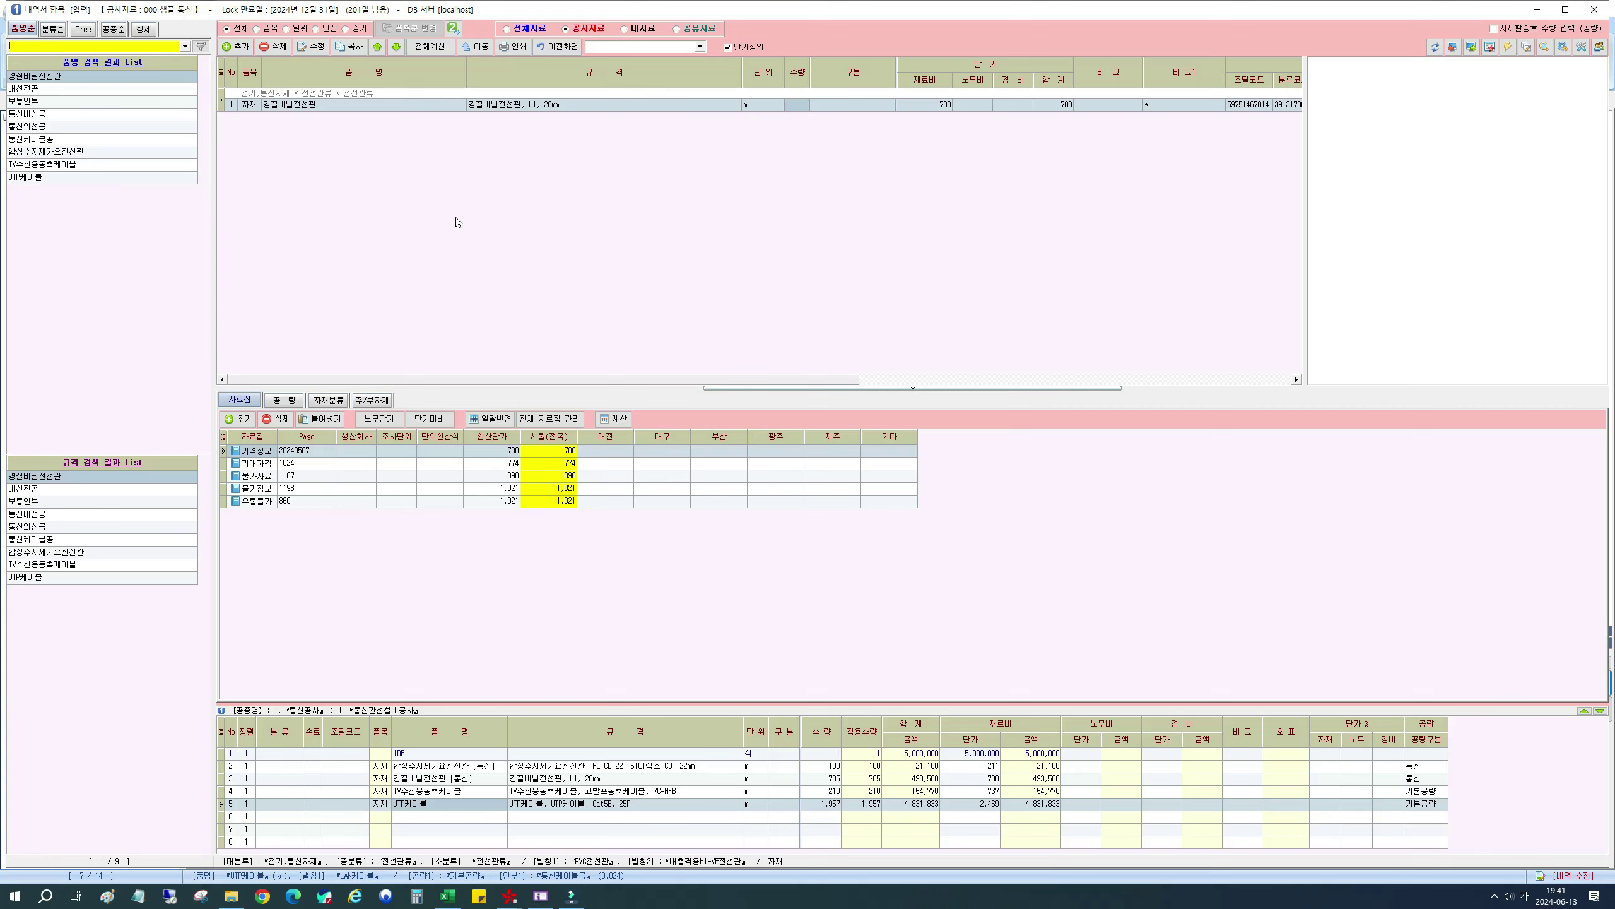
# Step: View the 자료집 prices and 공량 of 경질비닐전선관, HI, 28mm under 공사자료, and compare its listing with 전체자료
pyautogui.click(514, 108)
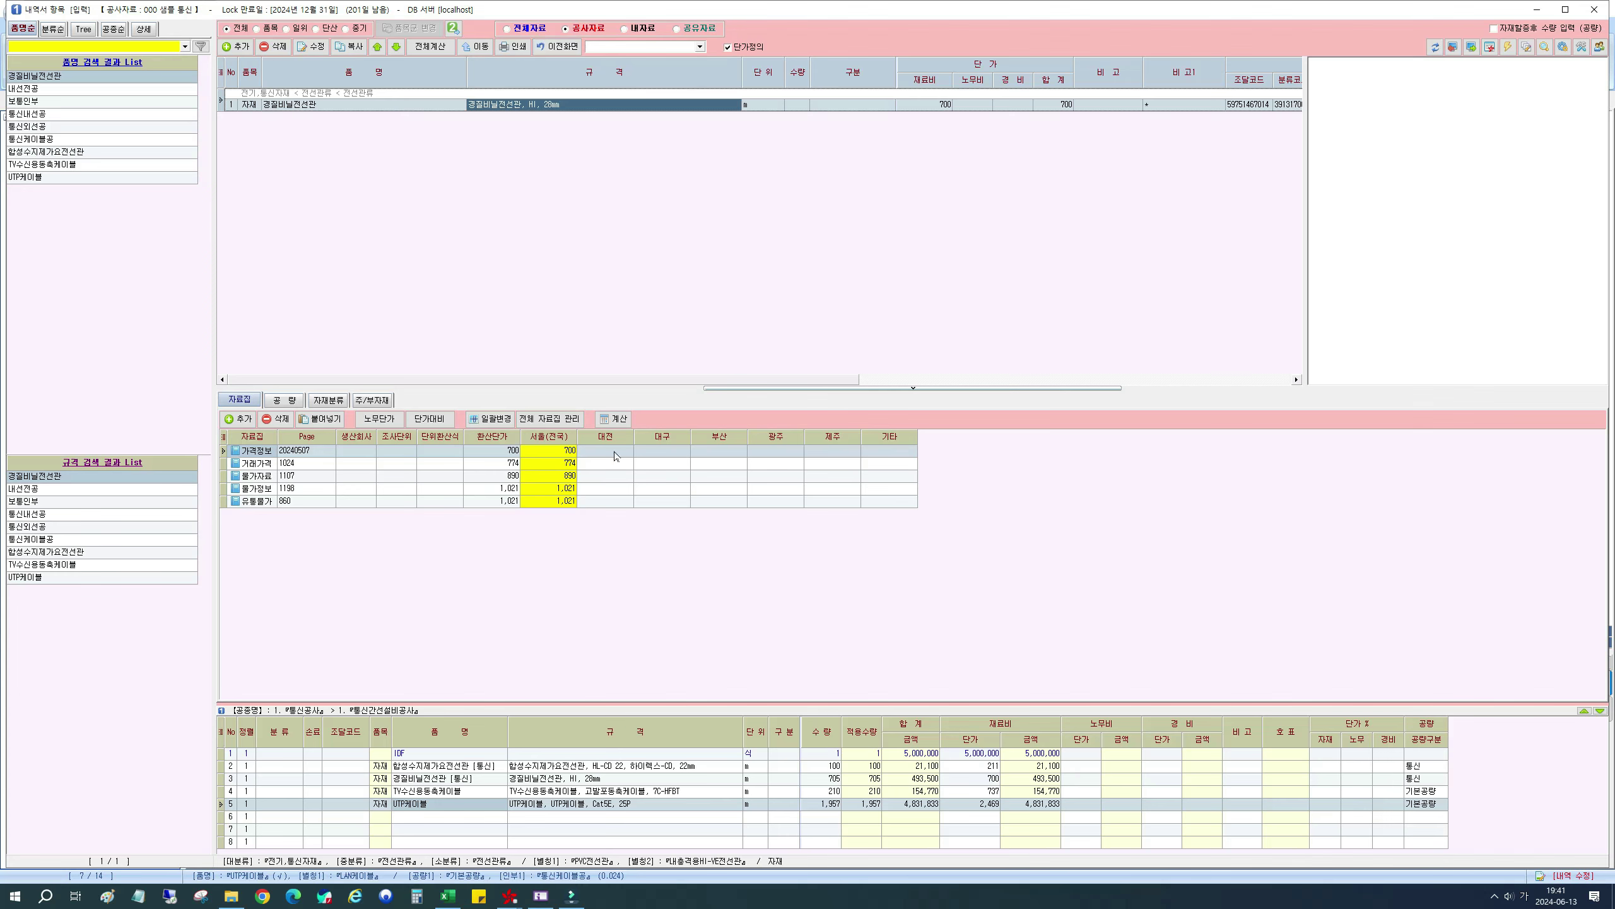
pyautogui.click(291, 400)
pyautogui.click(241, 399)
pyautogui.click(524, 29)
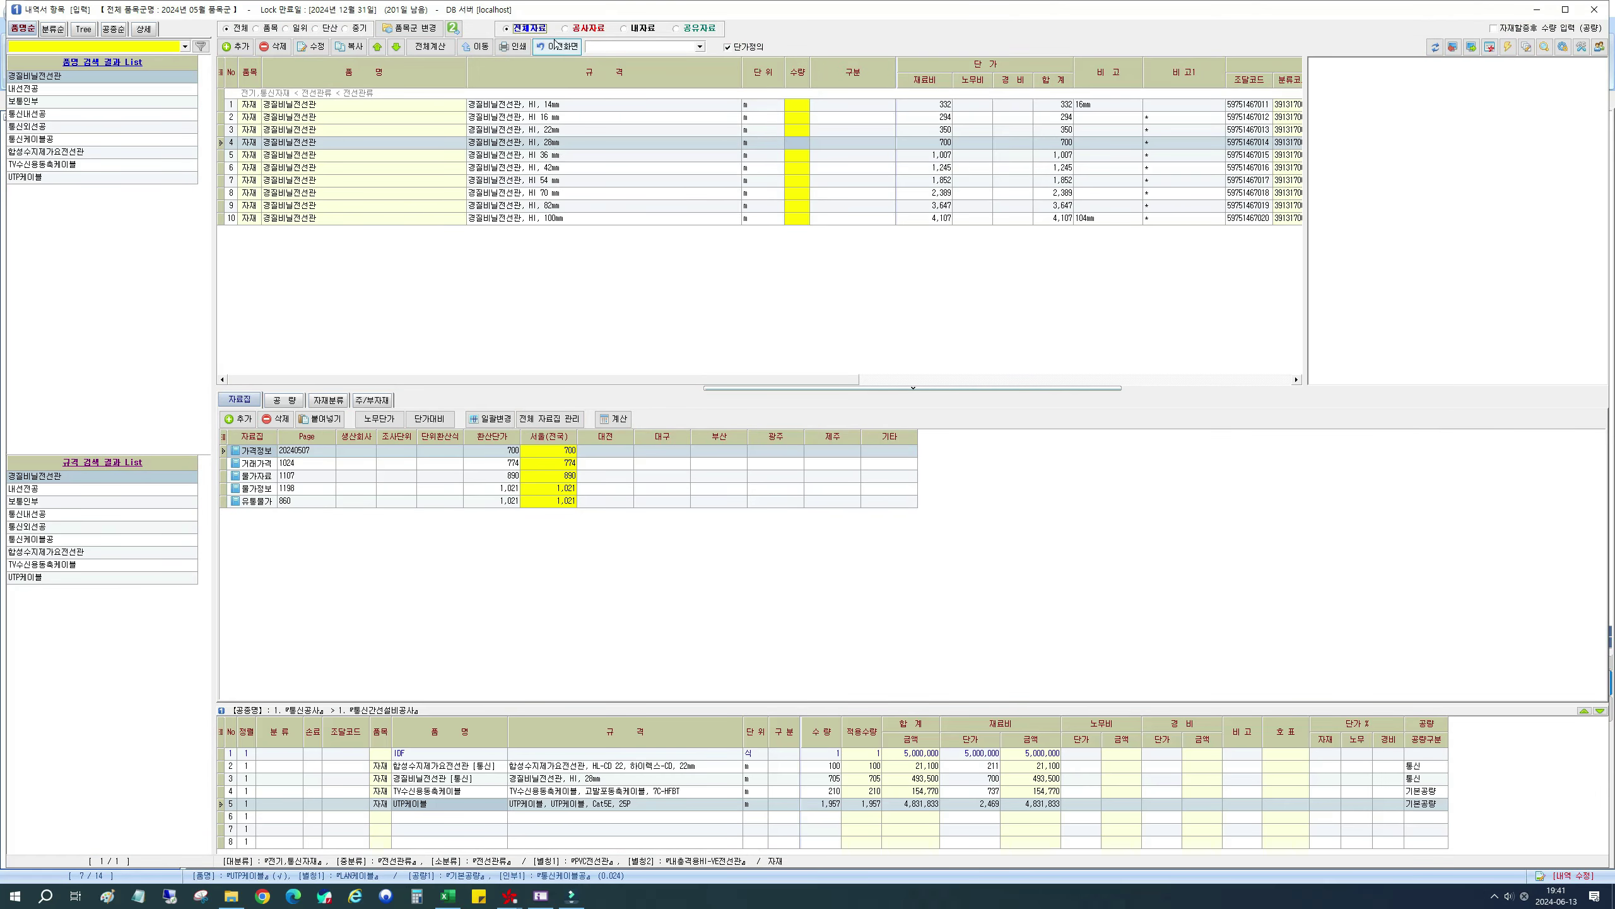
pyautogui.click(574, 29)
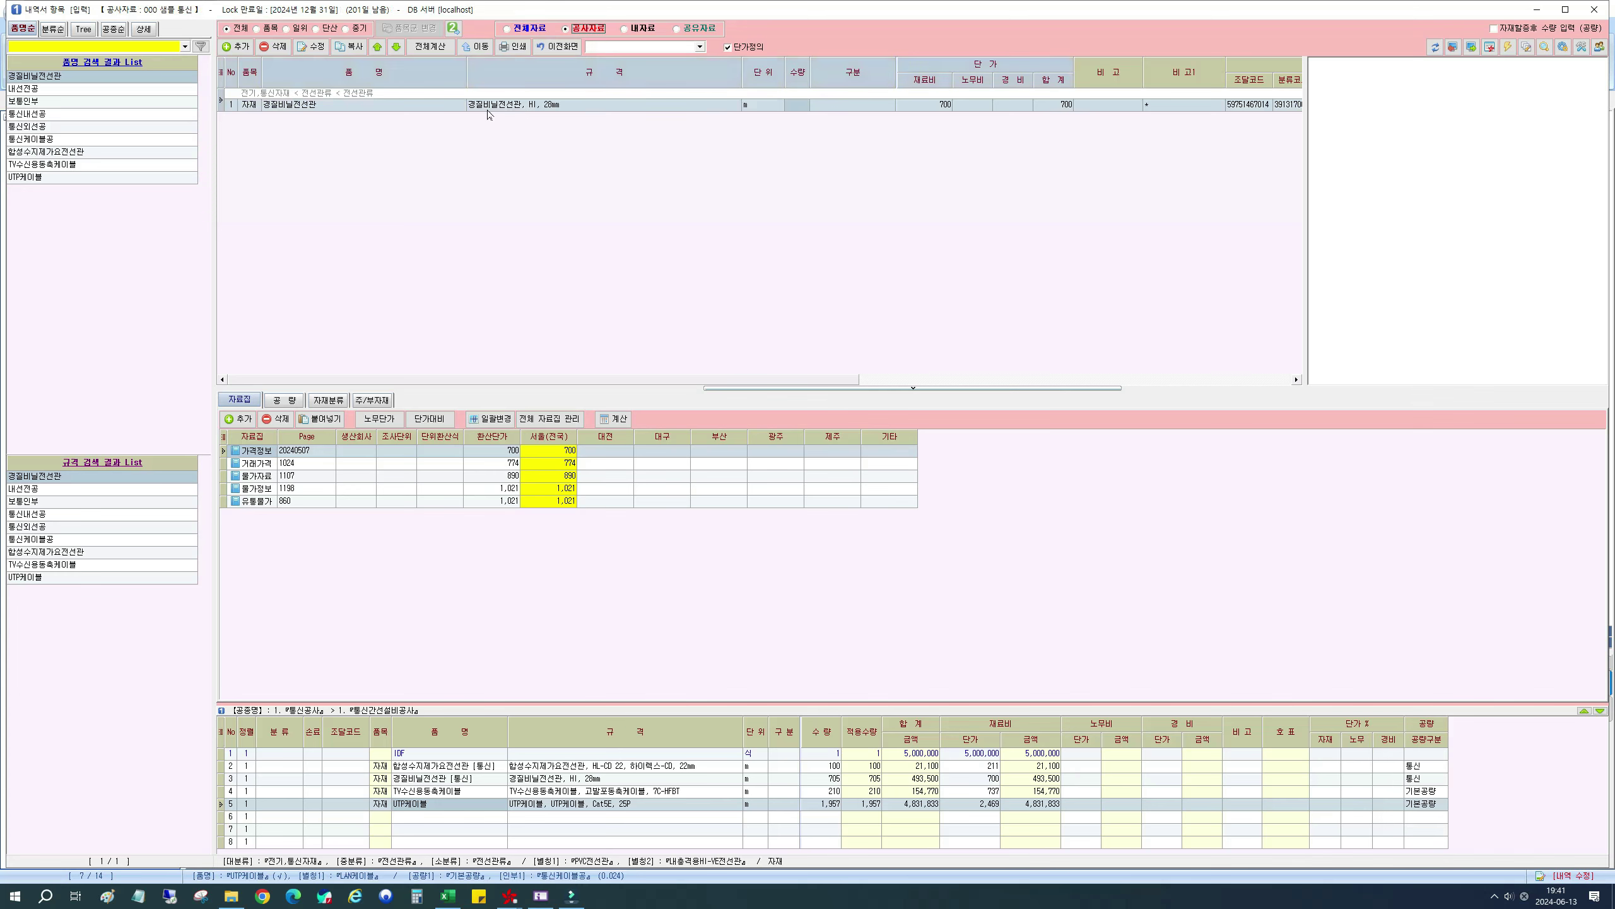
pyautogui.click(489, 108)
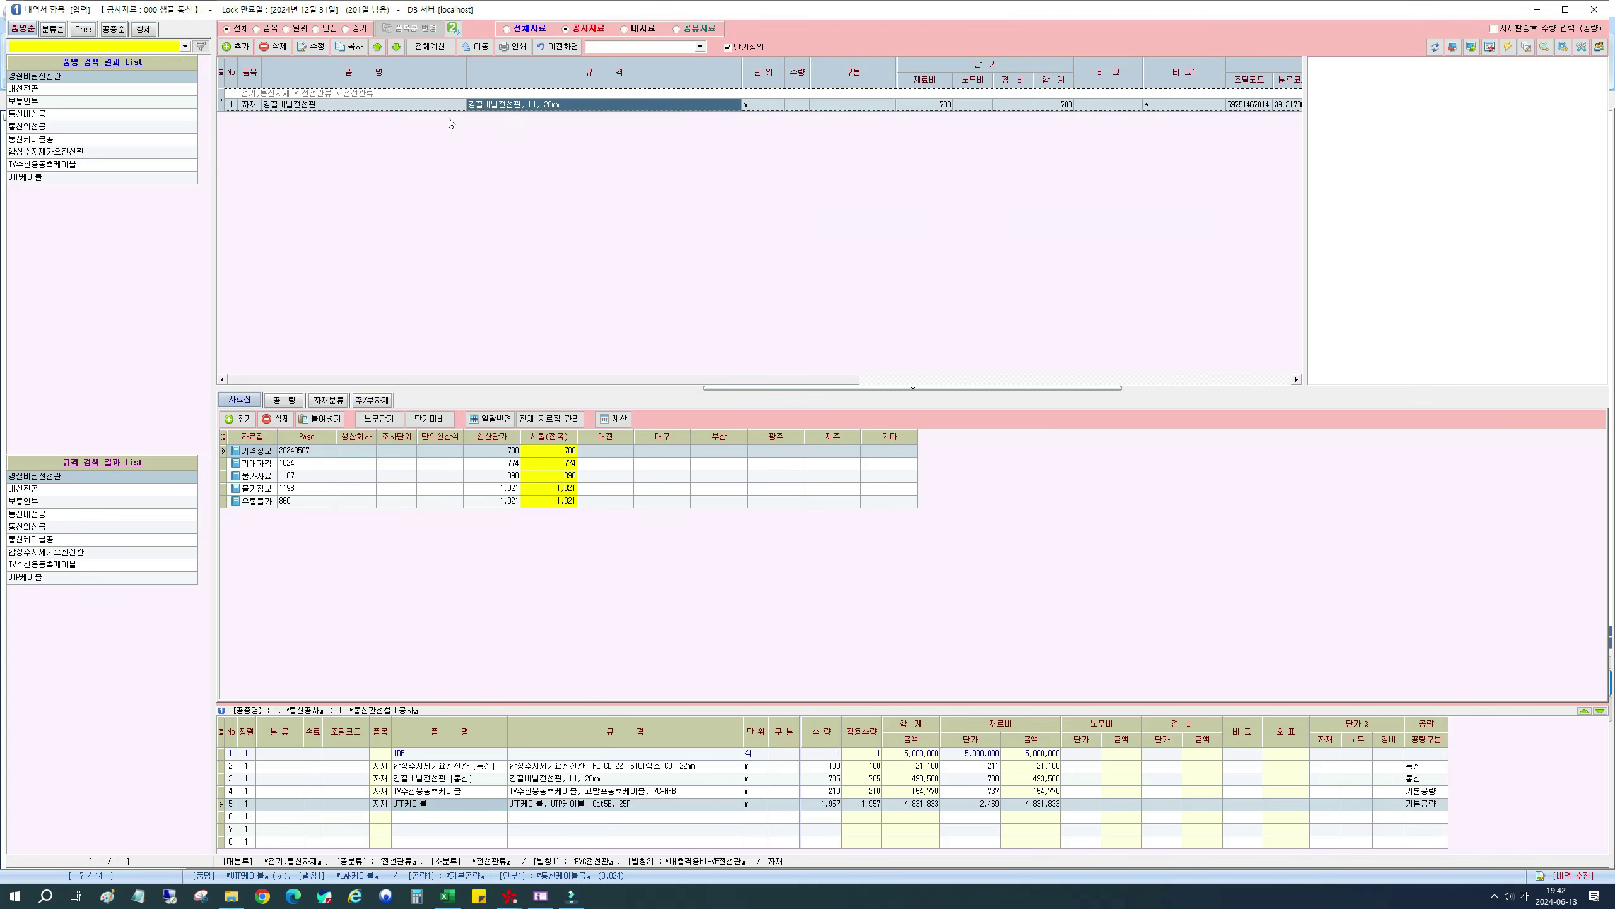
# Step: Examine the 자료집 prices and 공량 data of 경질비닐전선관, HI, 28mm in the 전체자료 database
pyautogui.click(527, 29)
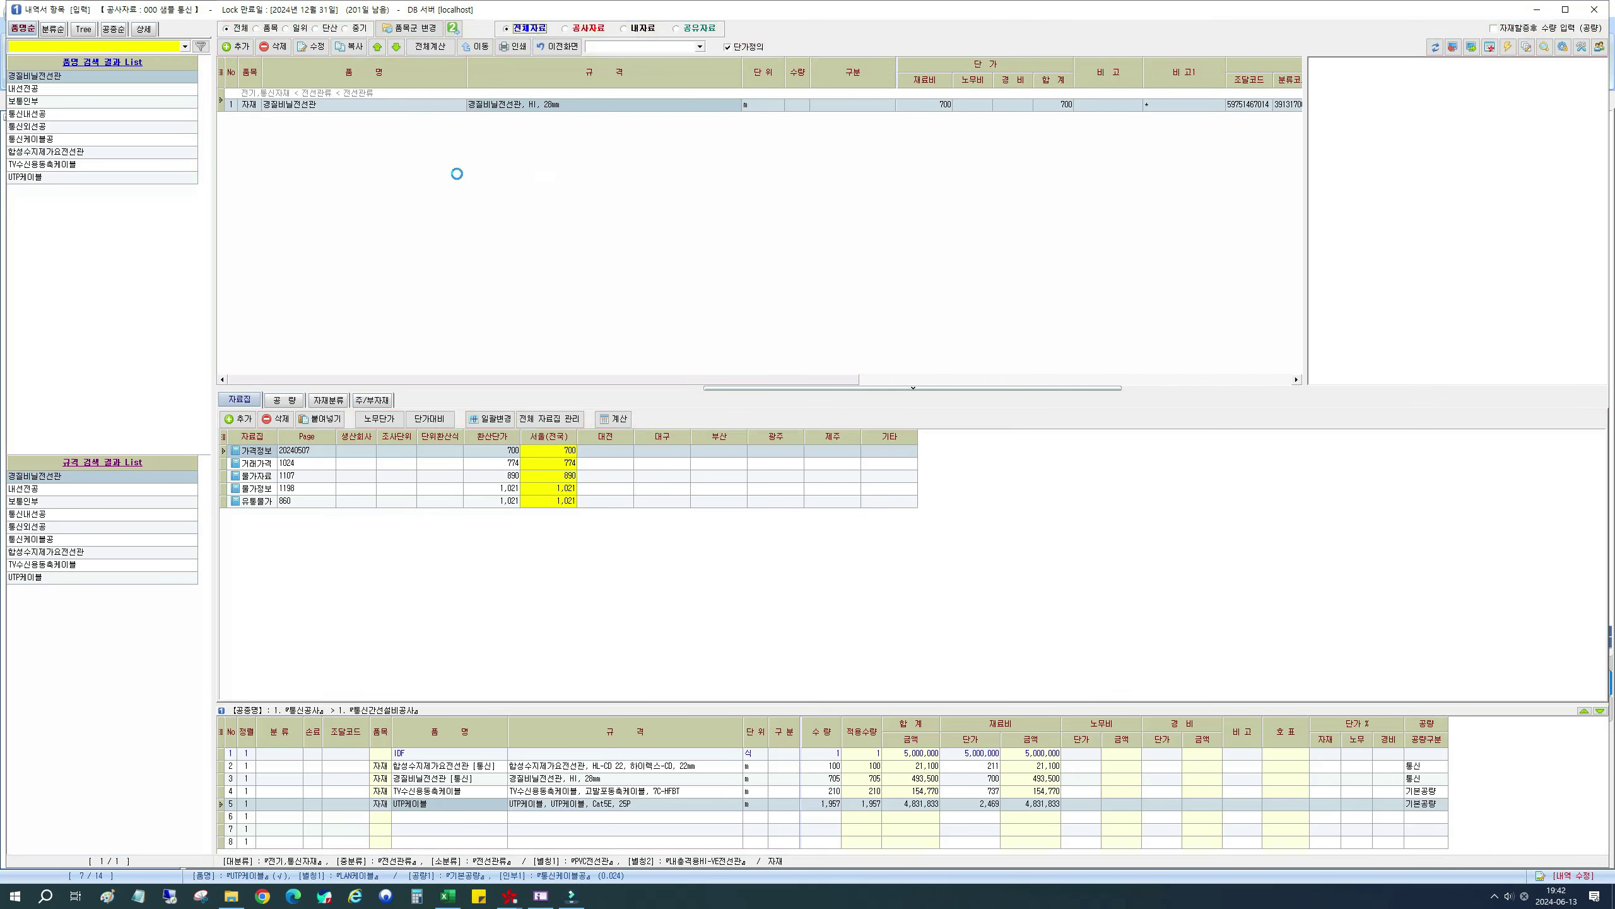
pyautogui.click(797, 143)
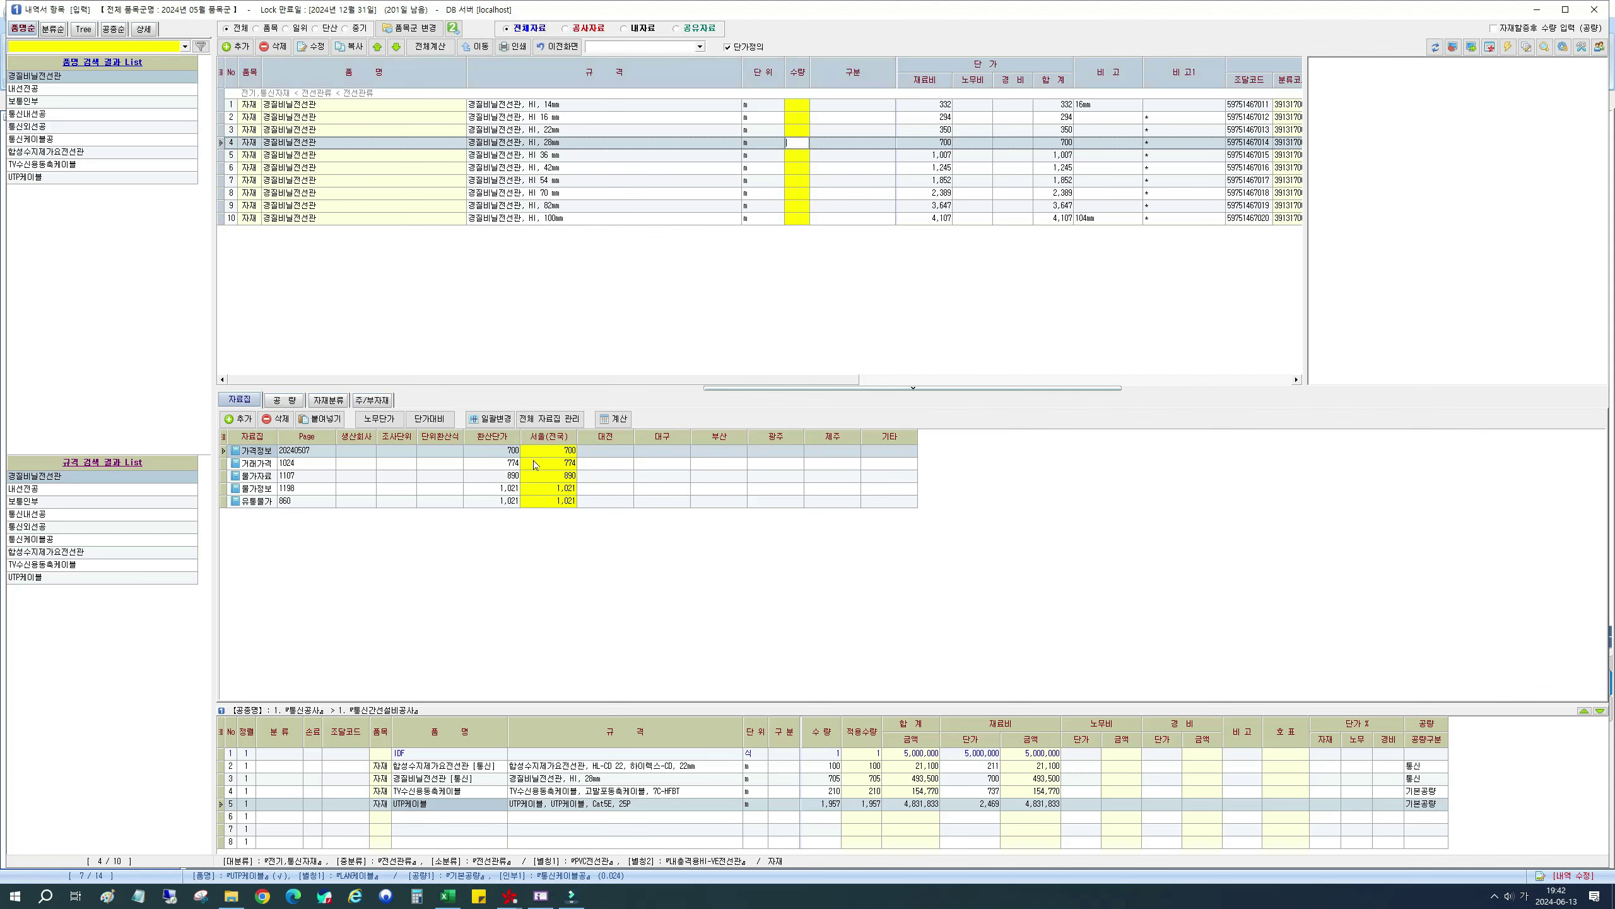
pyautogui.click(473, 480)
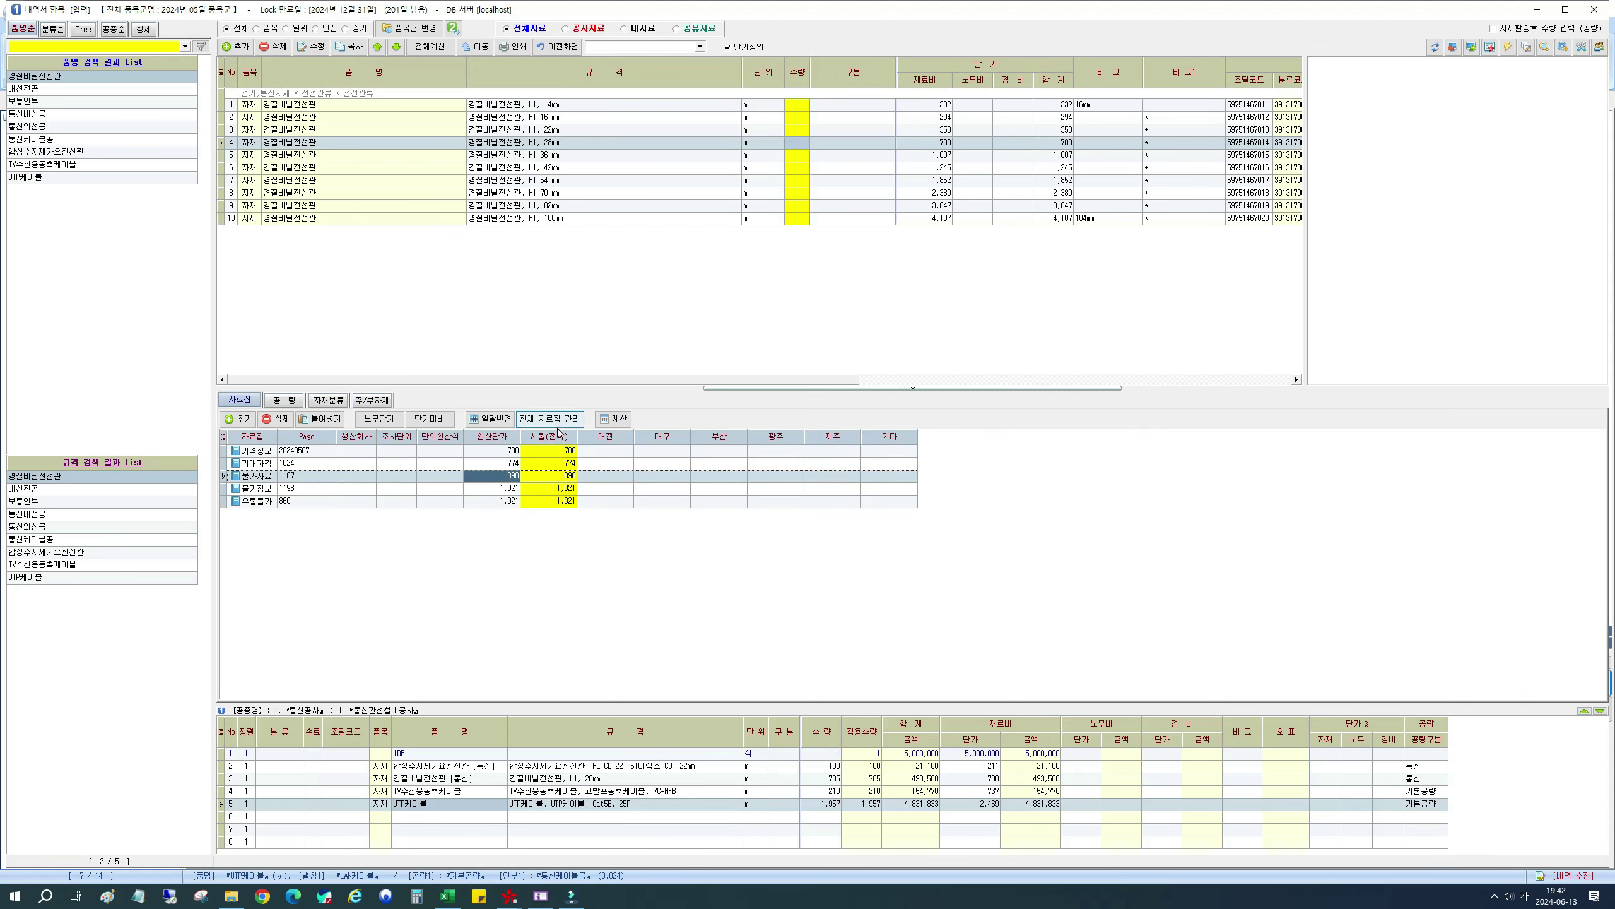
pyautogui.click(279, 401)
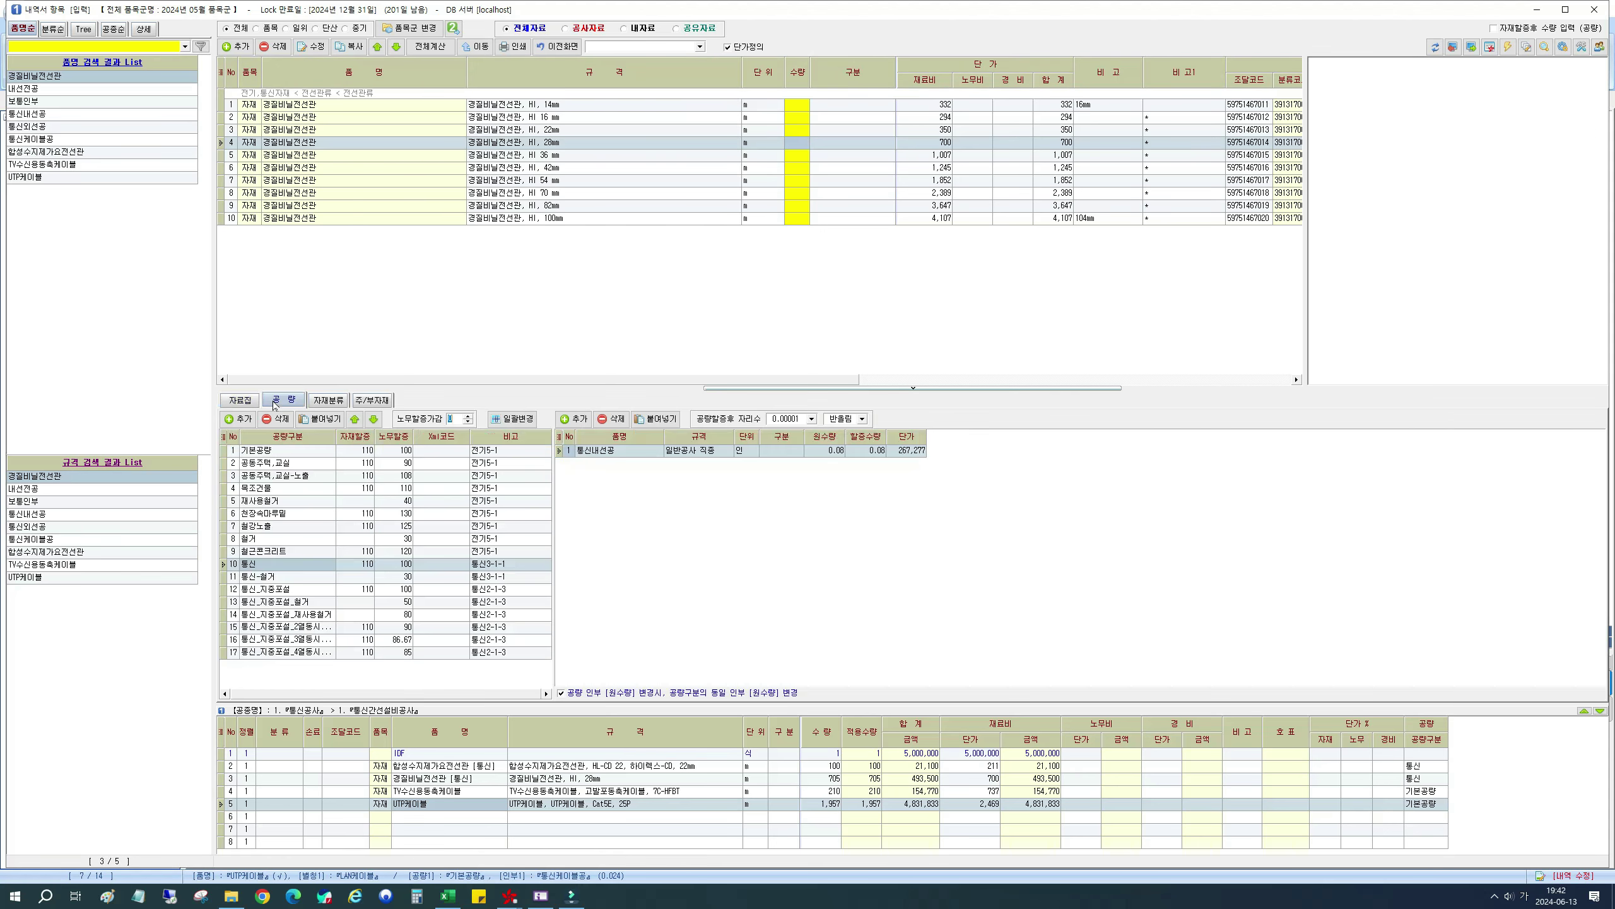
pyautogui.click(247, 404)
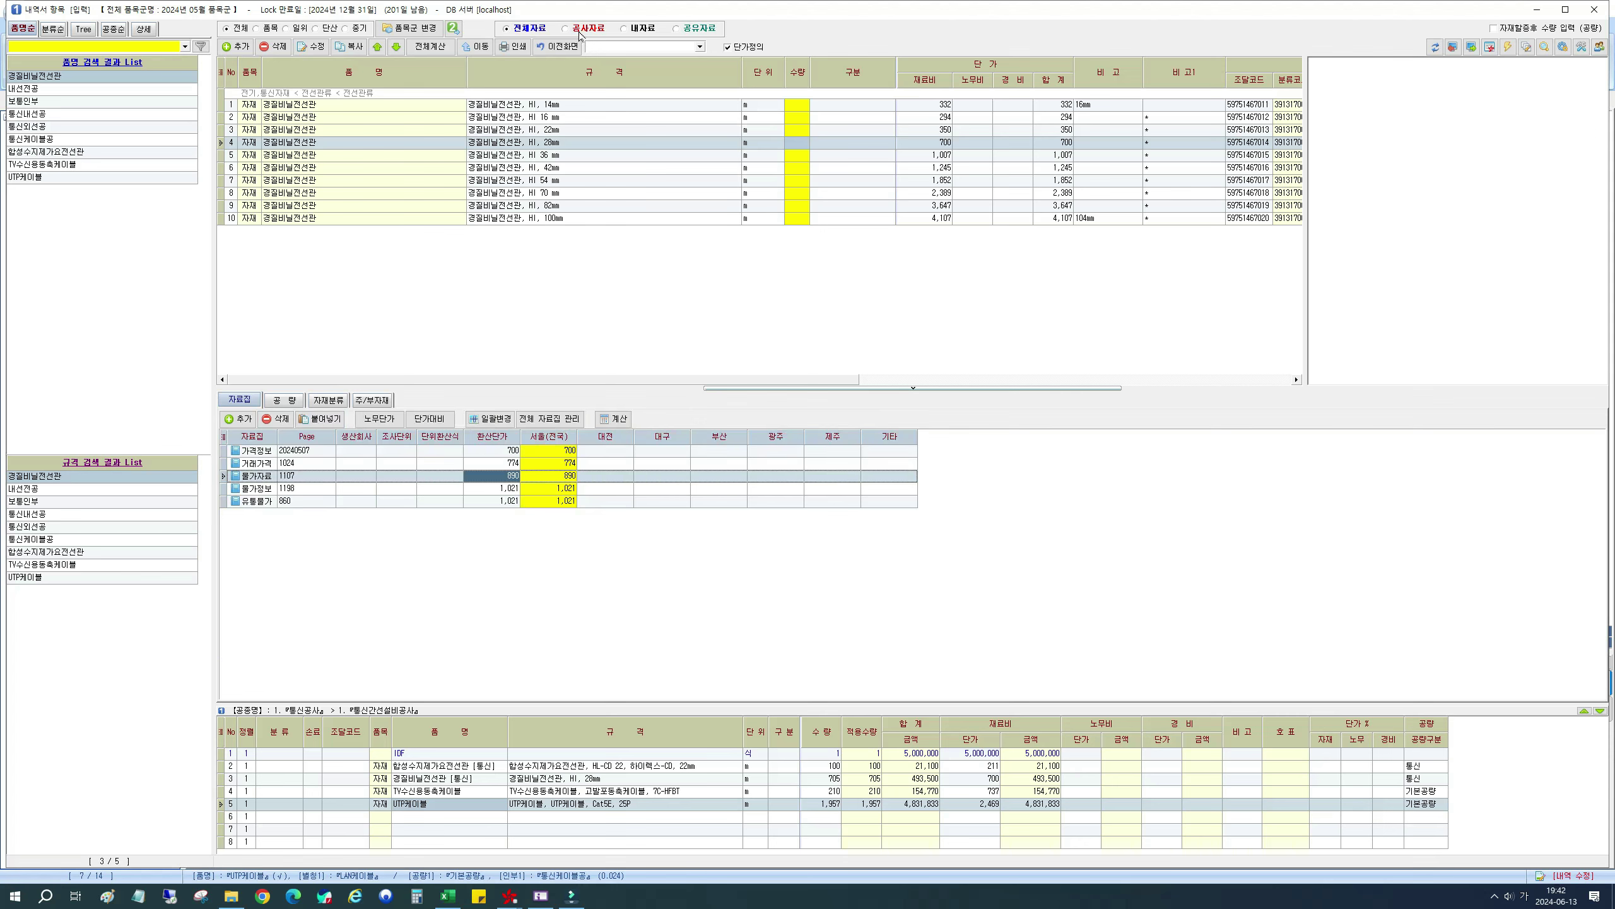
pyautogui.click(777, 147)
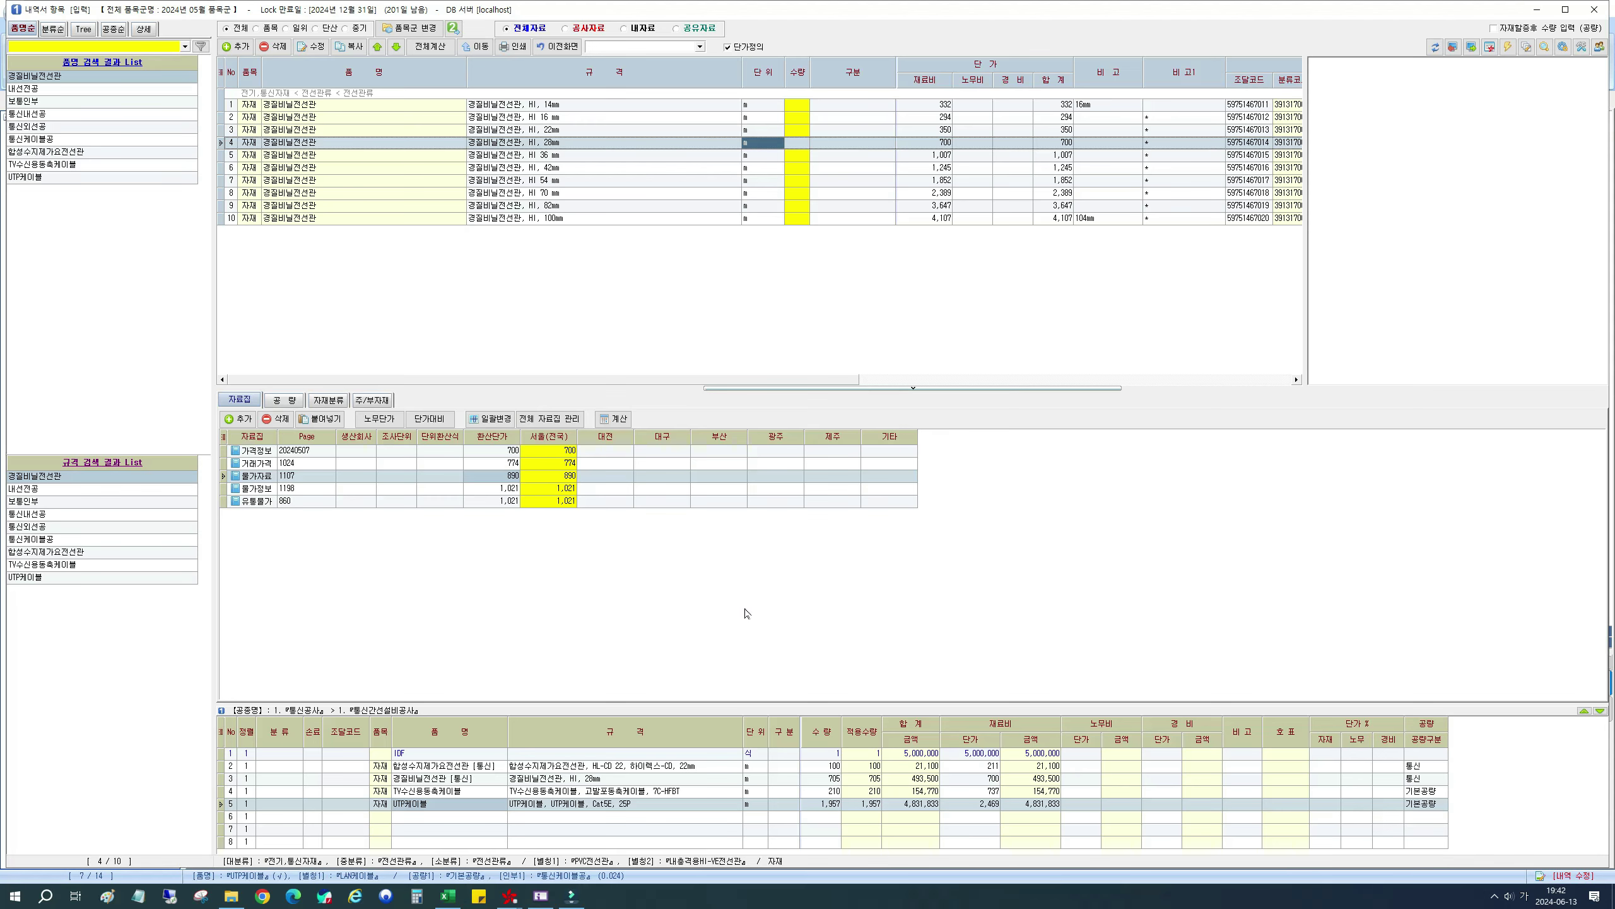
pyautogui.click(679, 144)
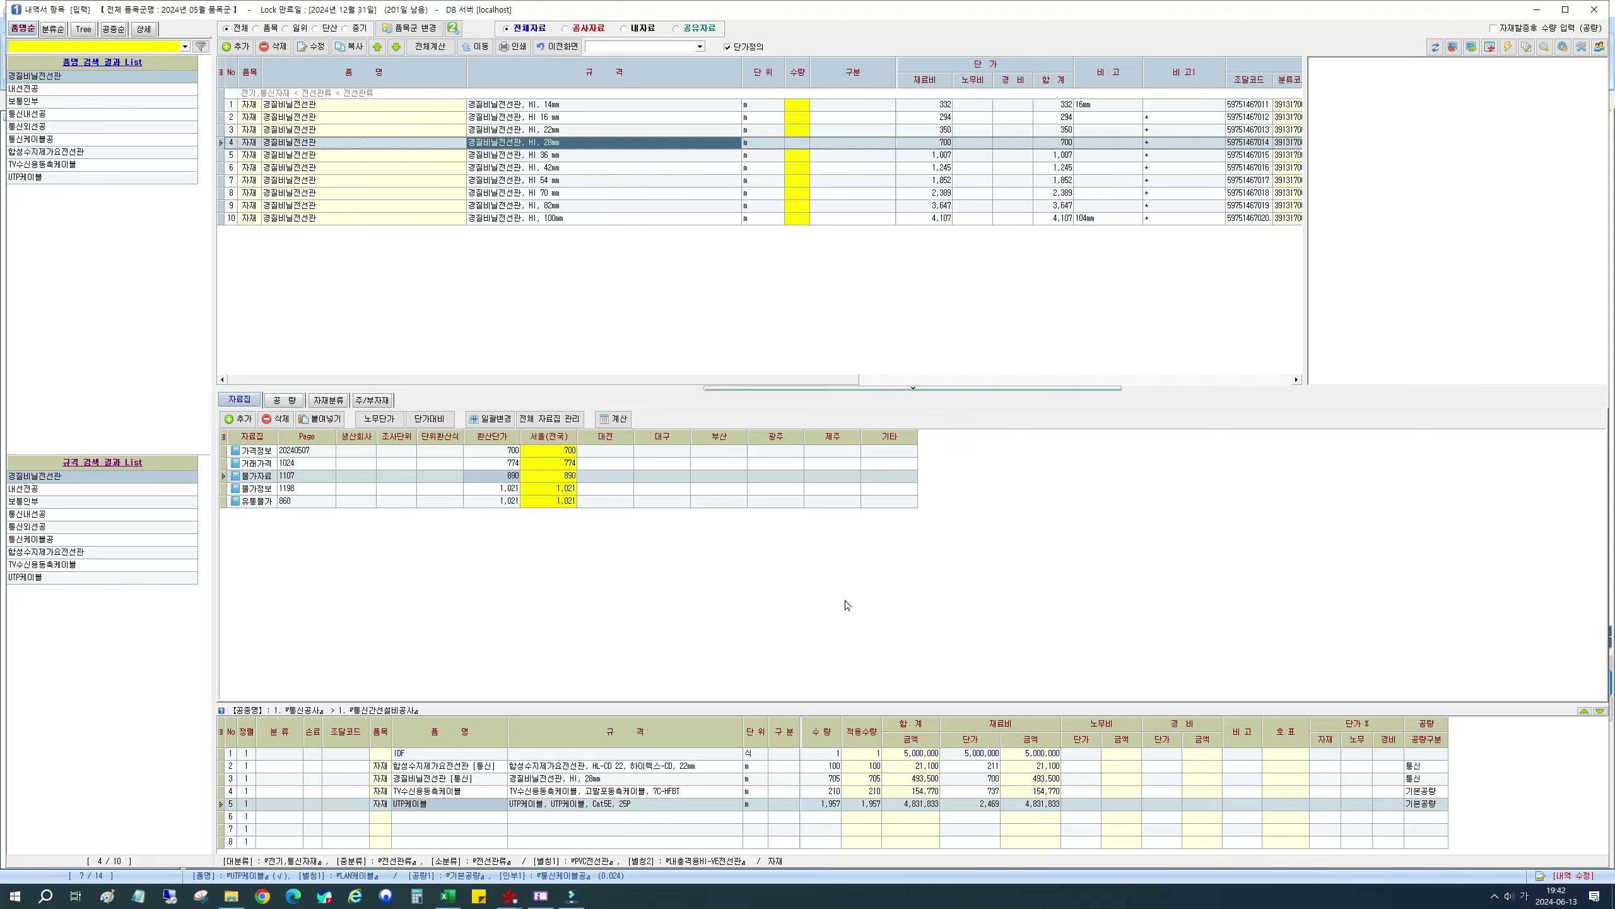
# Step: Compare the 28mm 경질비닐전선관 entry under 공사자료 with its entry under 전체자료, ending on the 전체자료 listing
pyautogui.click(592, 29)
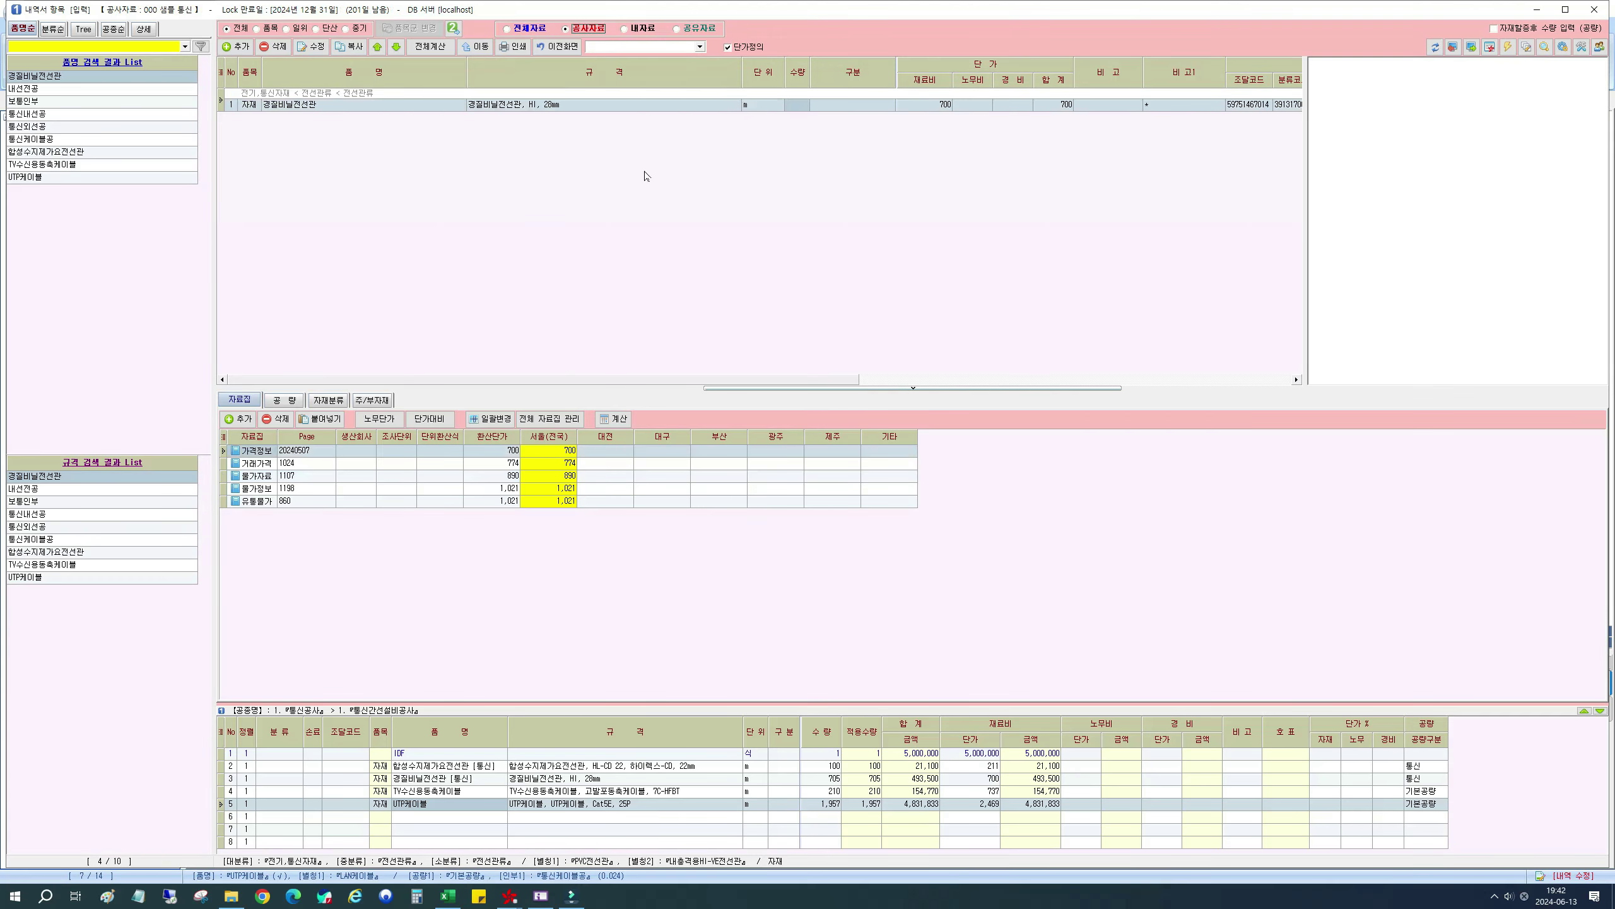
pyautogui.click(535, 107)
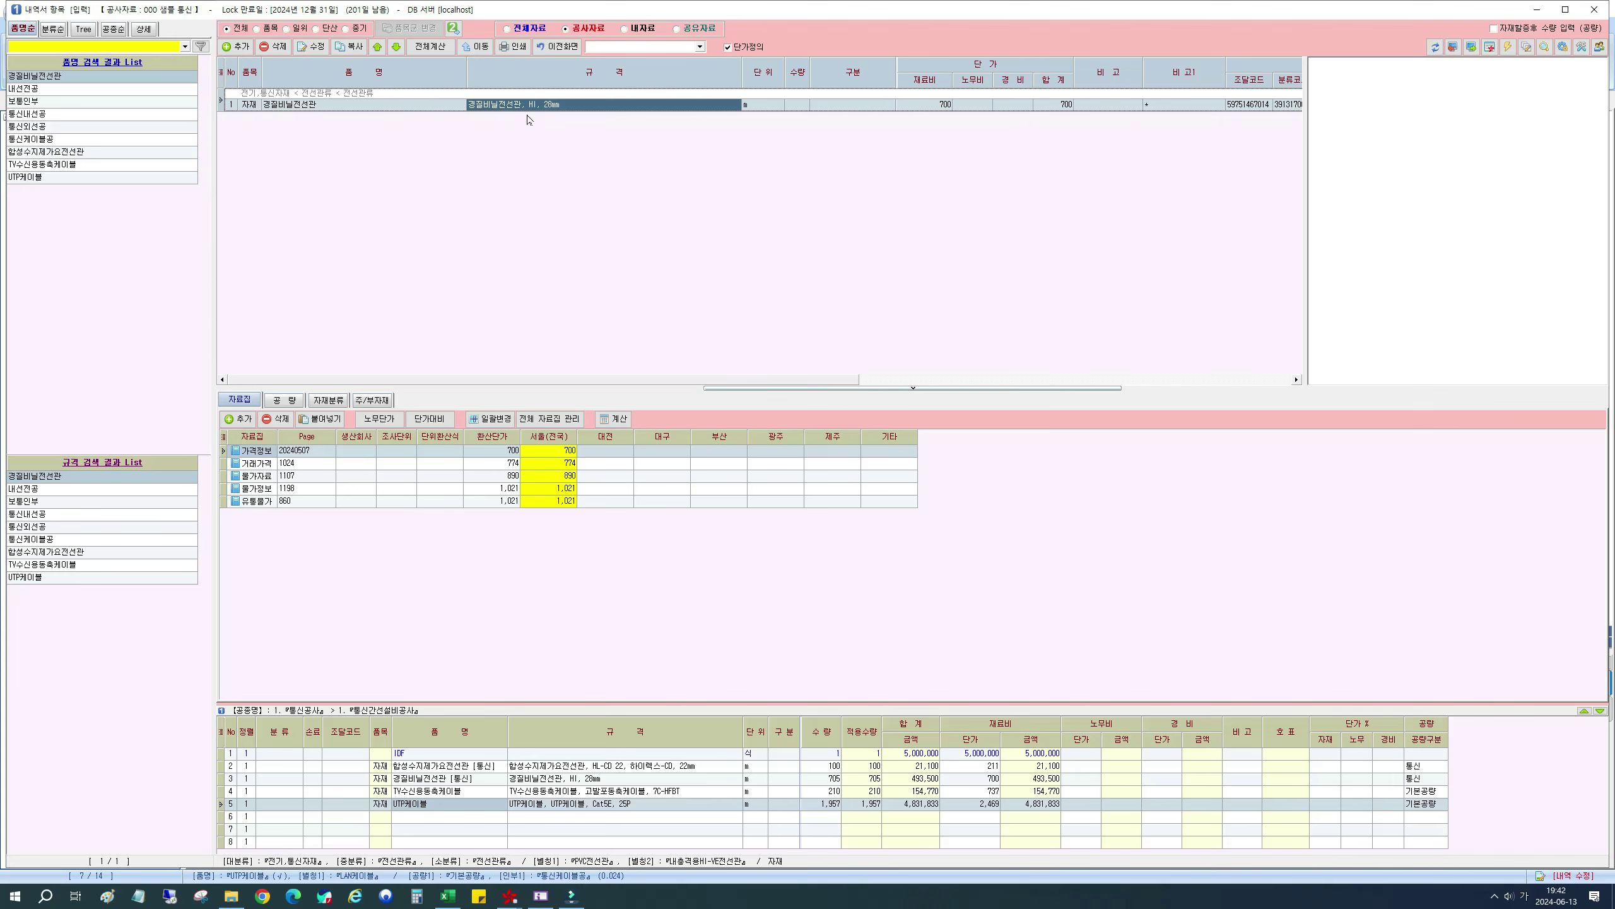
pyautogui.click(506, 30)
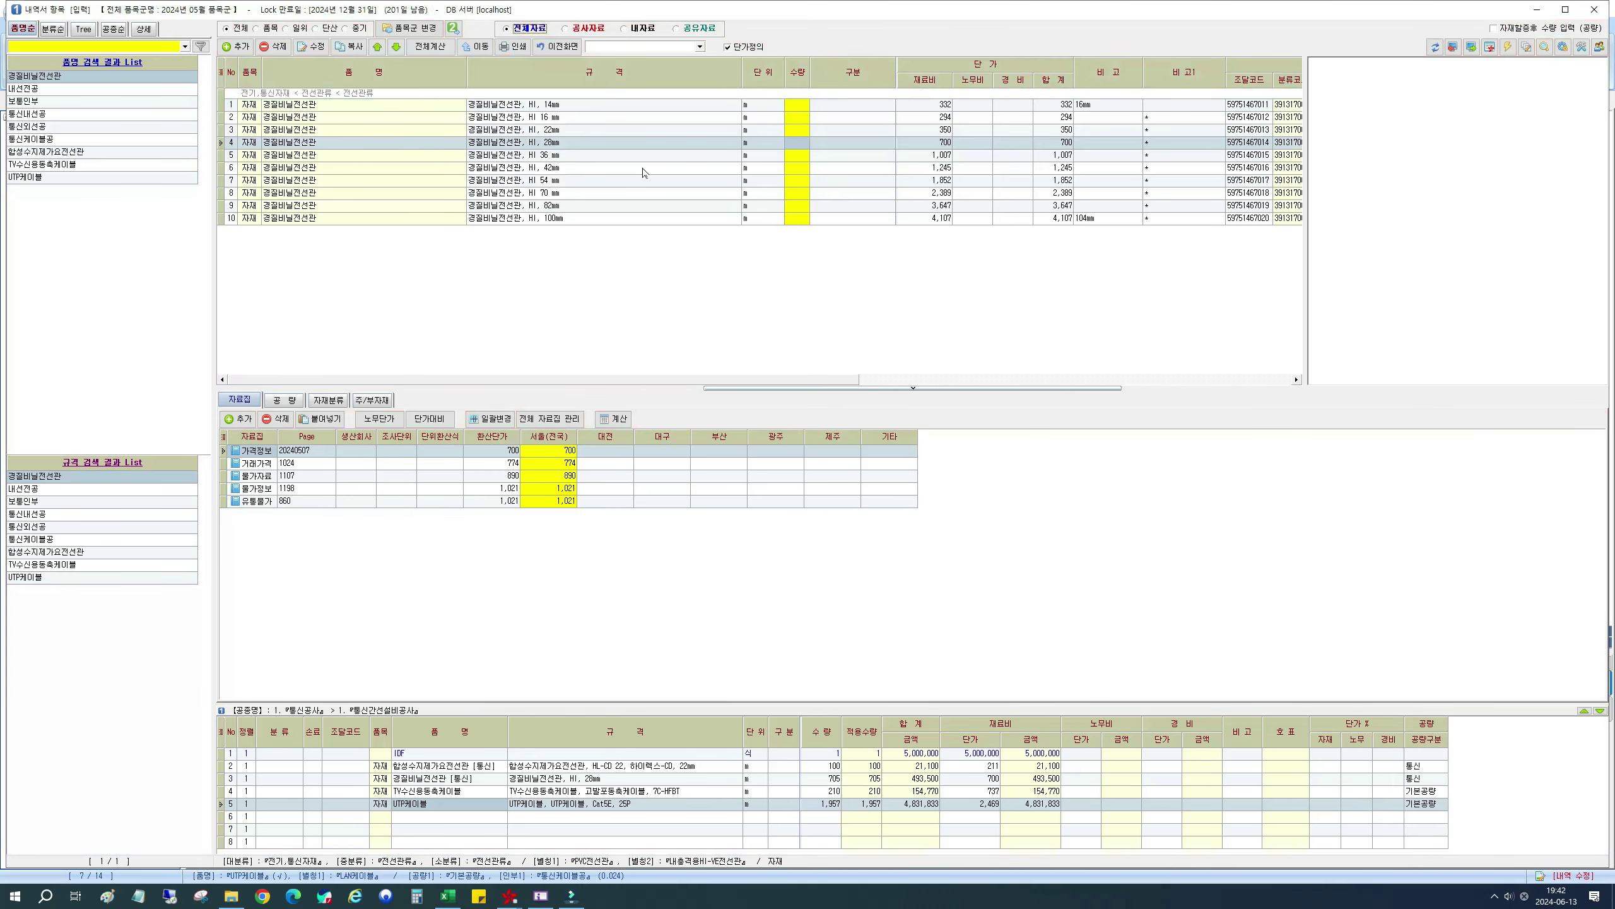
pyautogui.click(799, 144)
pyautogui.click(751, 792)
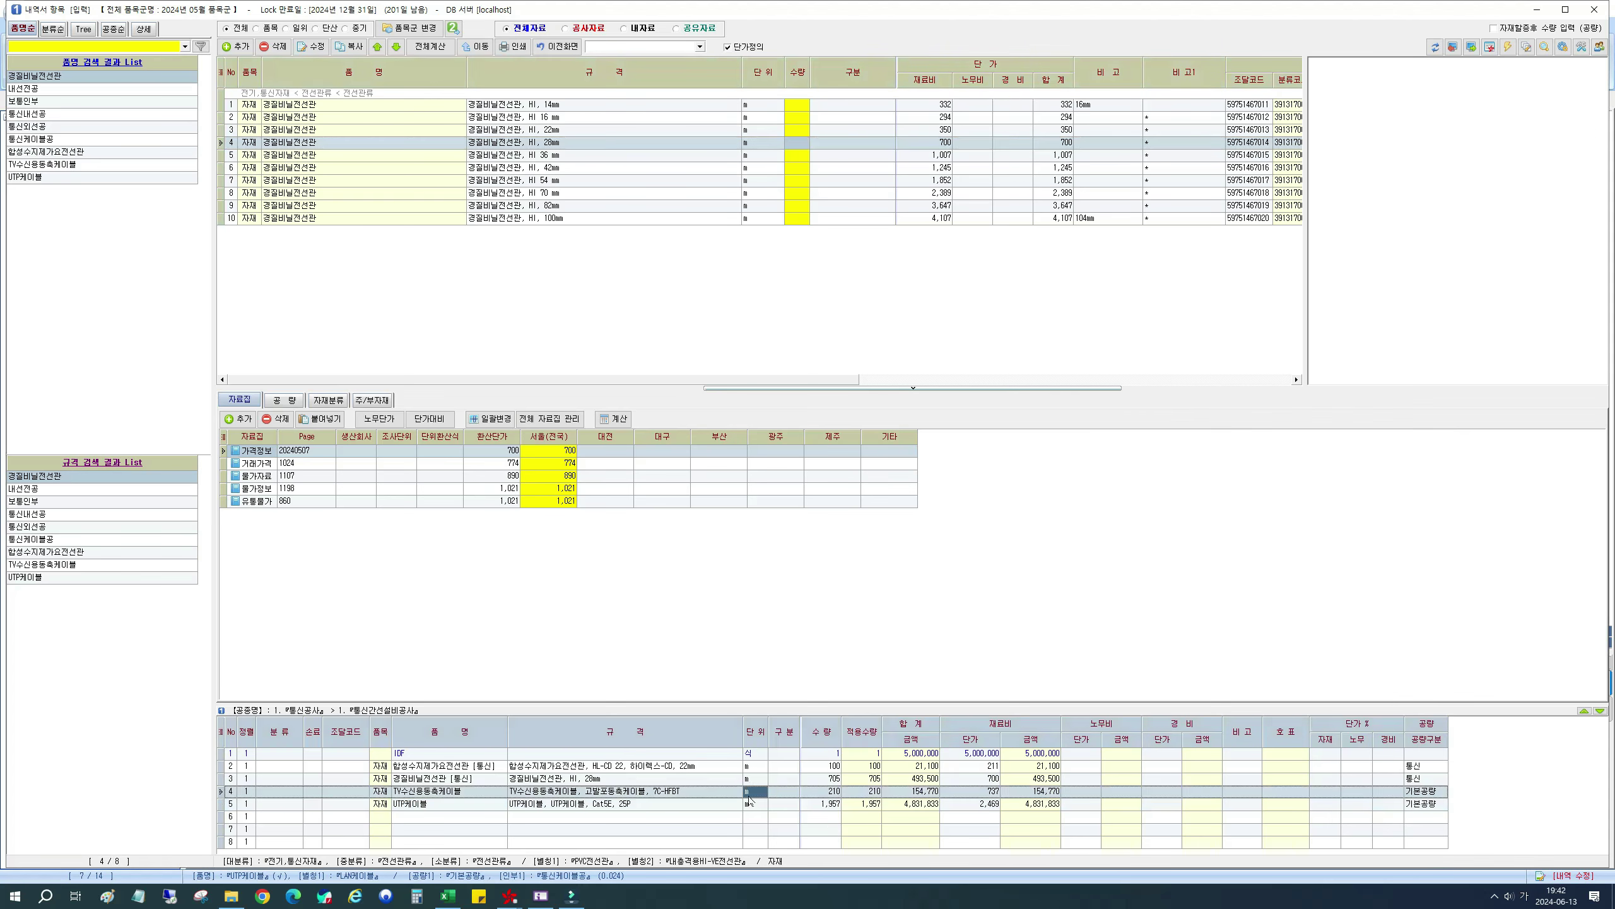
pyautogui.click(575, 29)
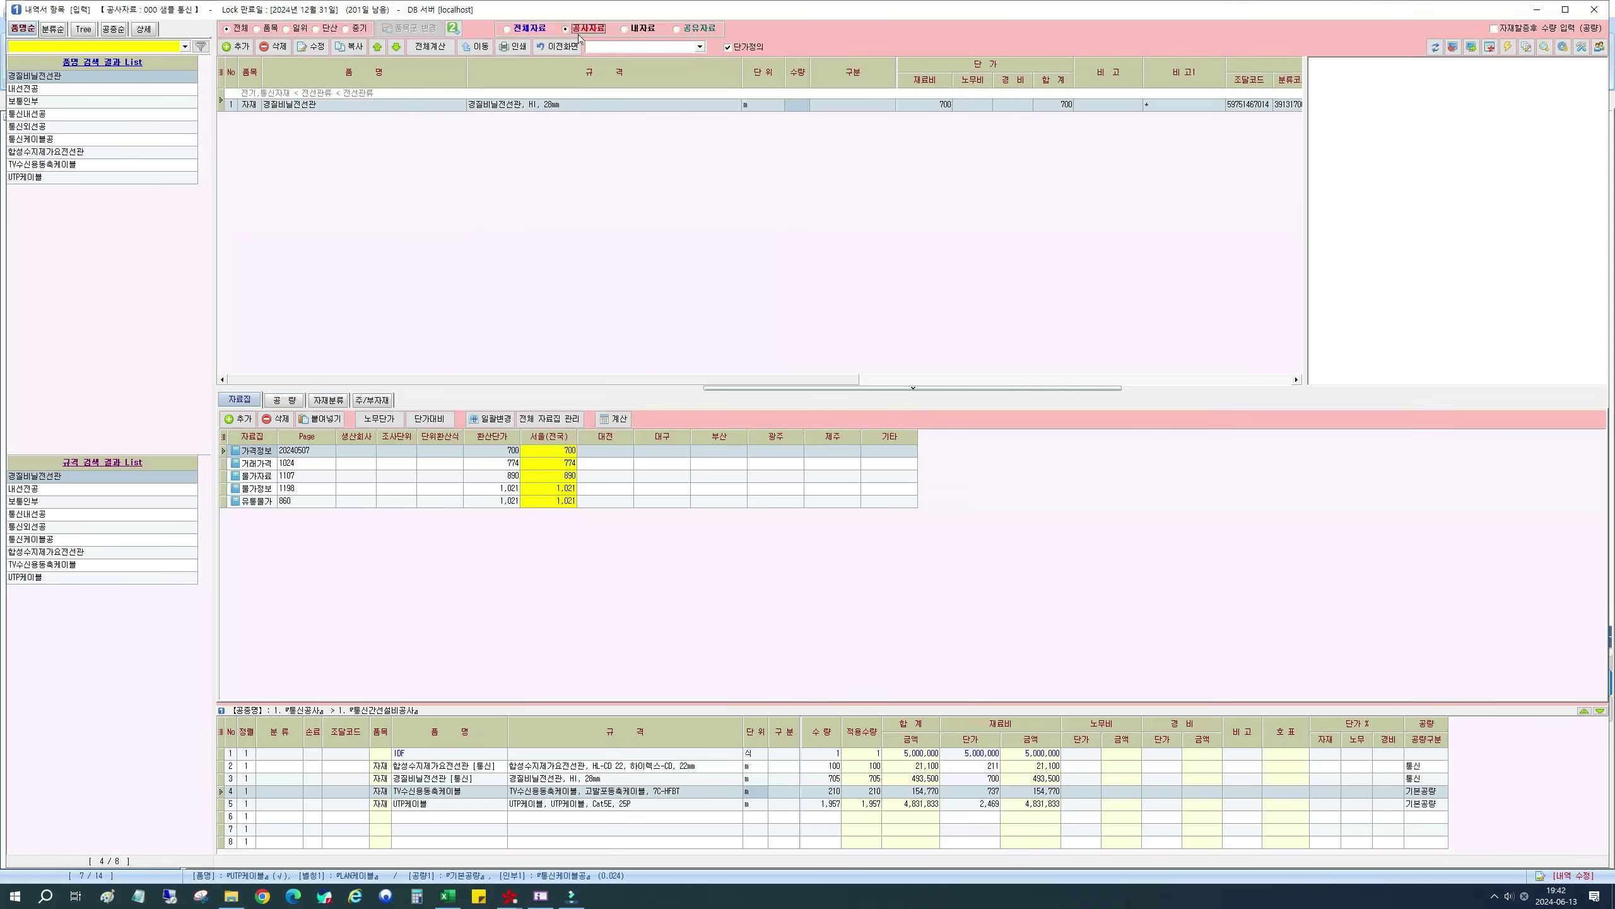
pyautogui.click(750, 104)
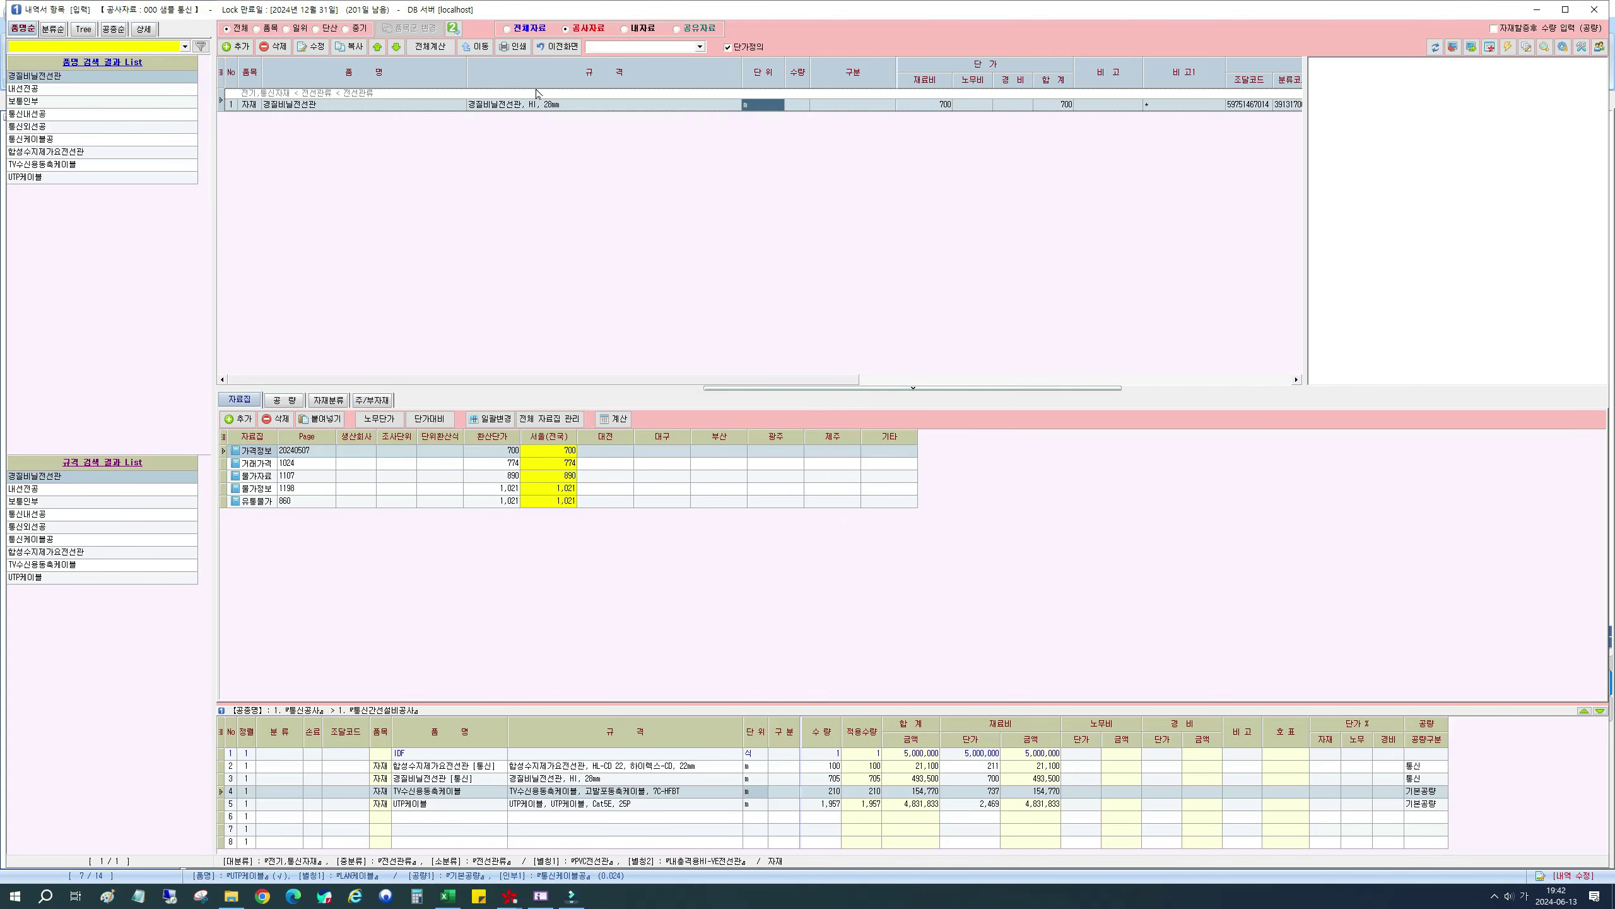
pyautogui.click(533, 29)
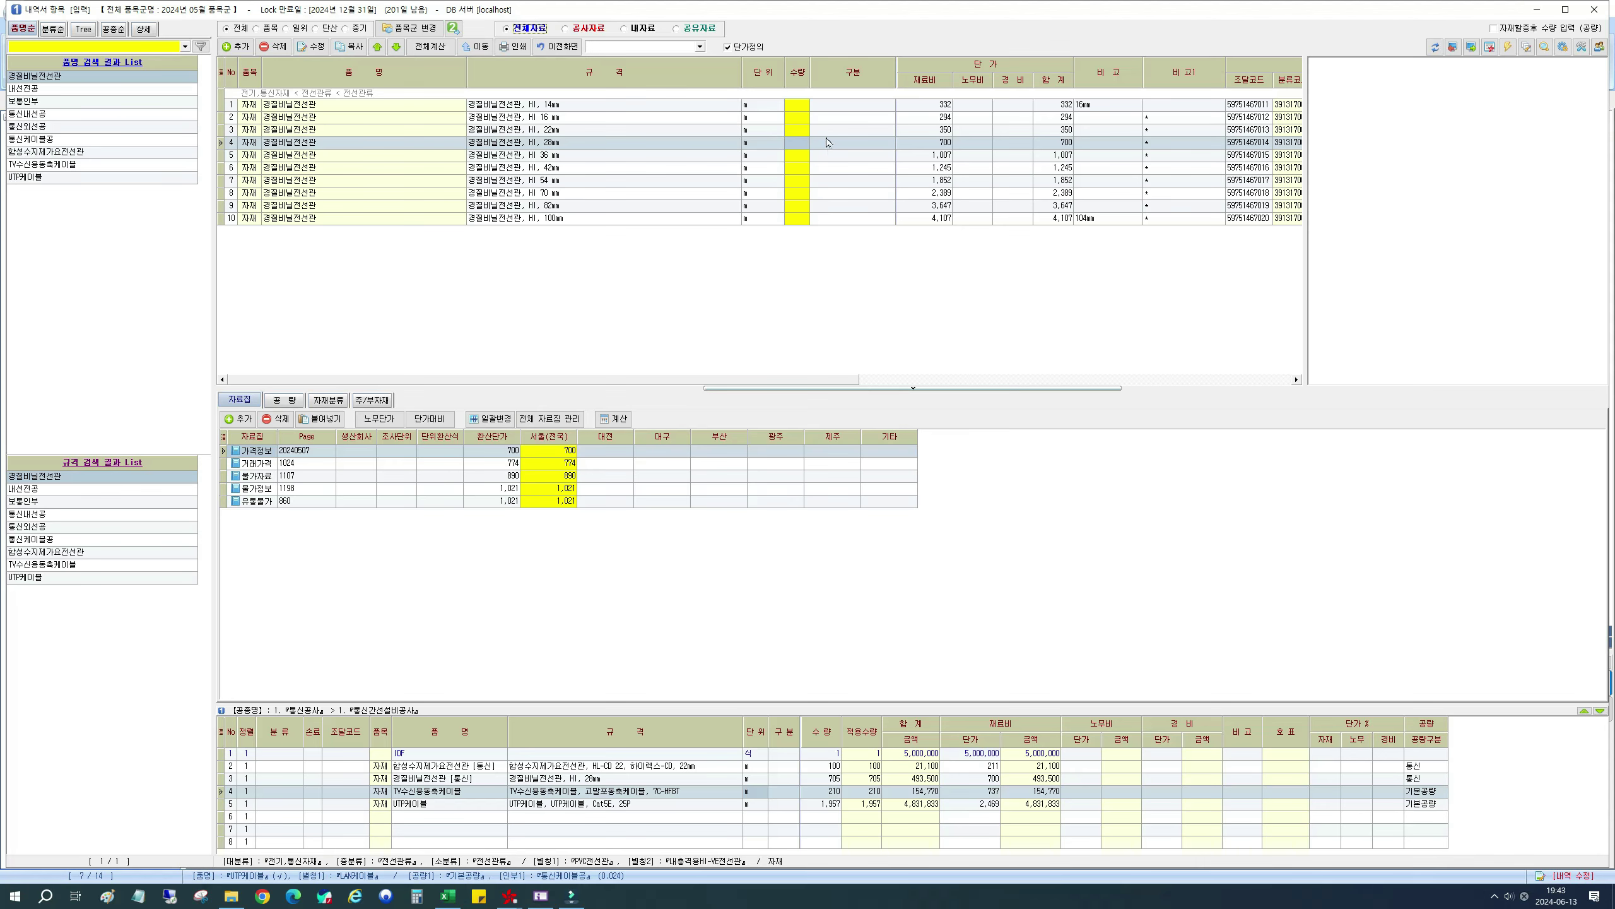
pyautogui.click(611, 148)
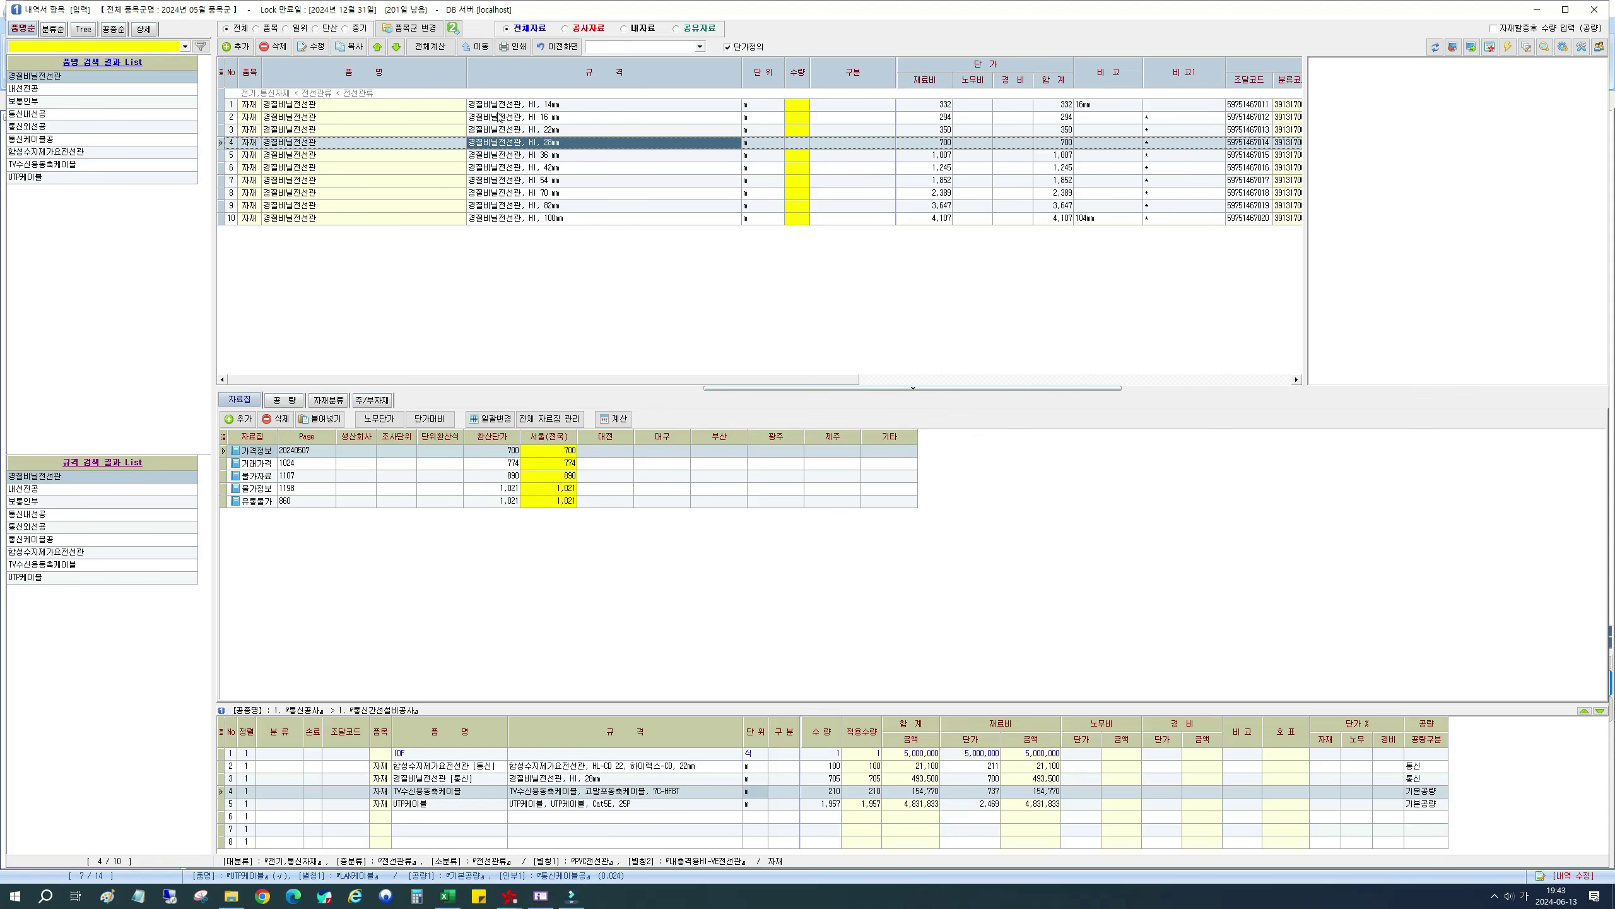
# Step: Under 공사자료, set the 가격정보 서울(전국) price of 경질비닐전선관, HI, 28mm to 500
pyautogui.click(588, 28)
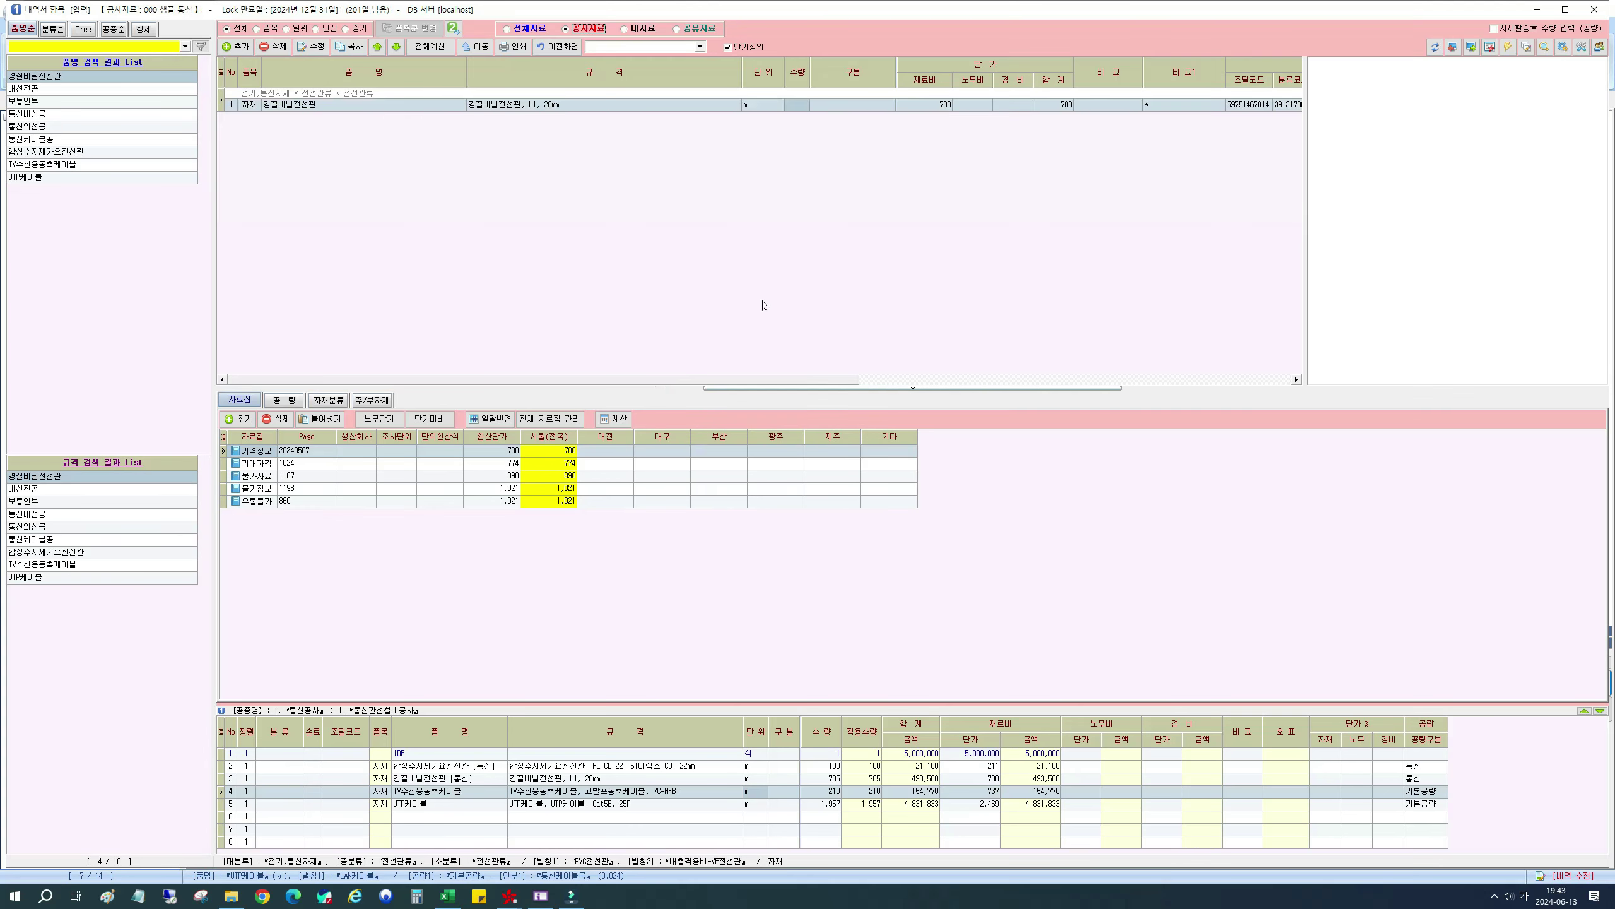
pyautogui.click(763, 104)
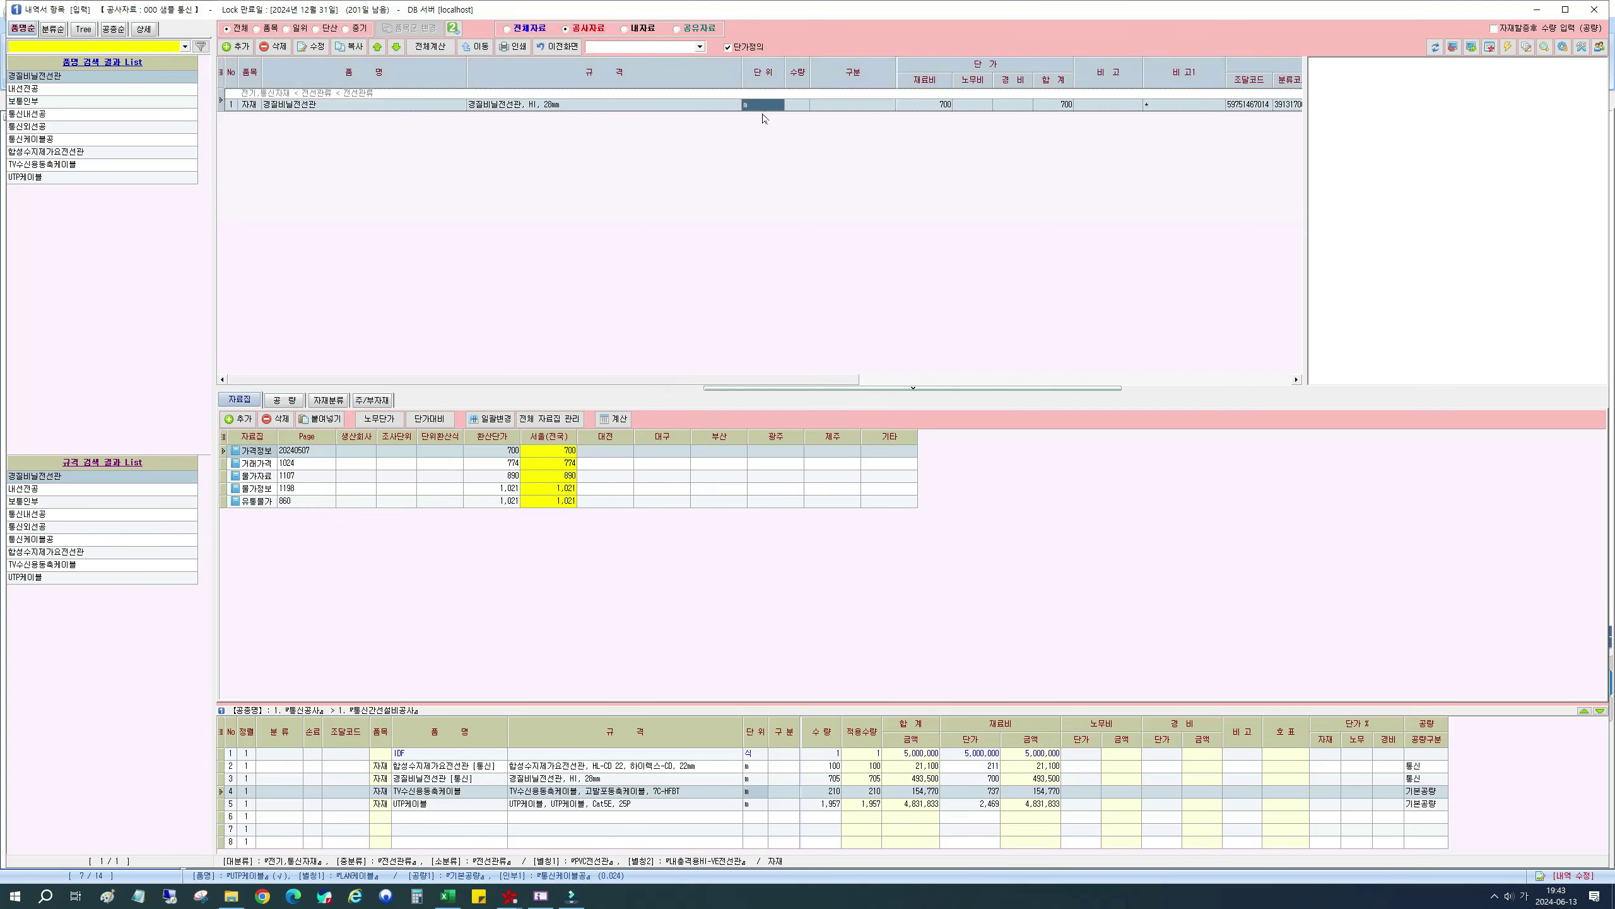
pyautogui.click(552, 450)
pyautogui.write('500')
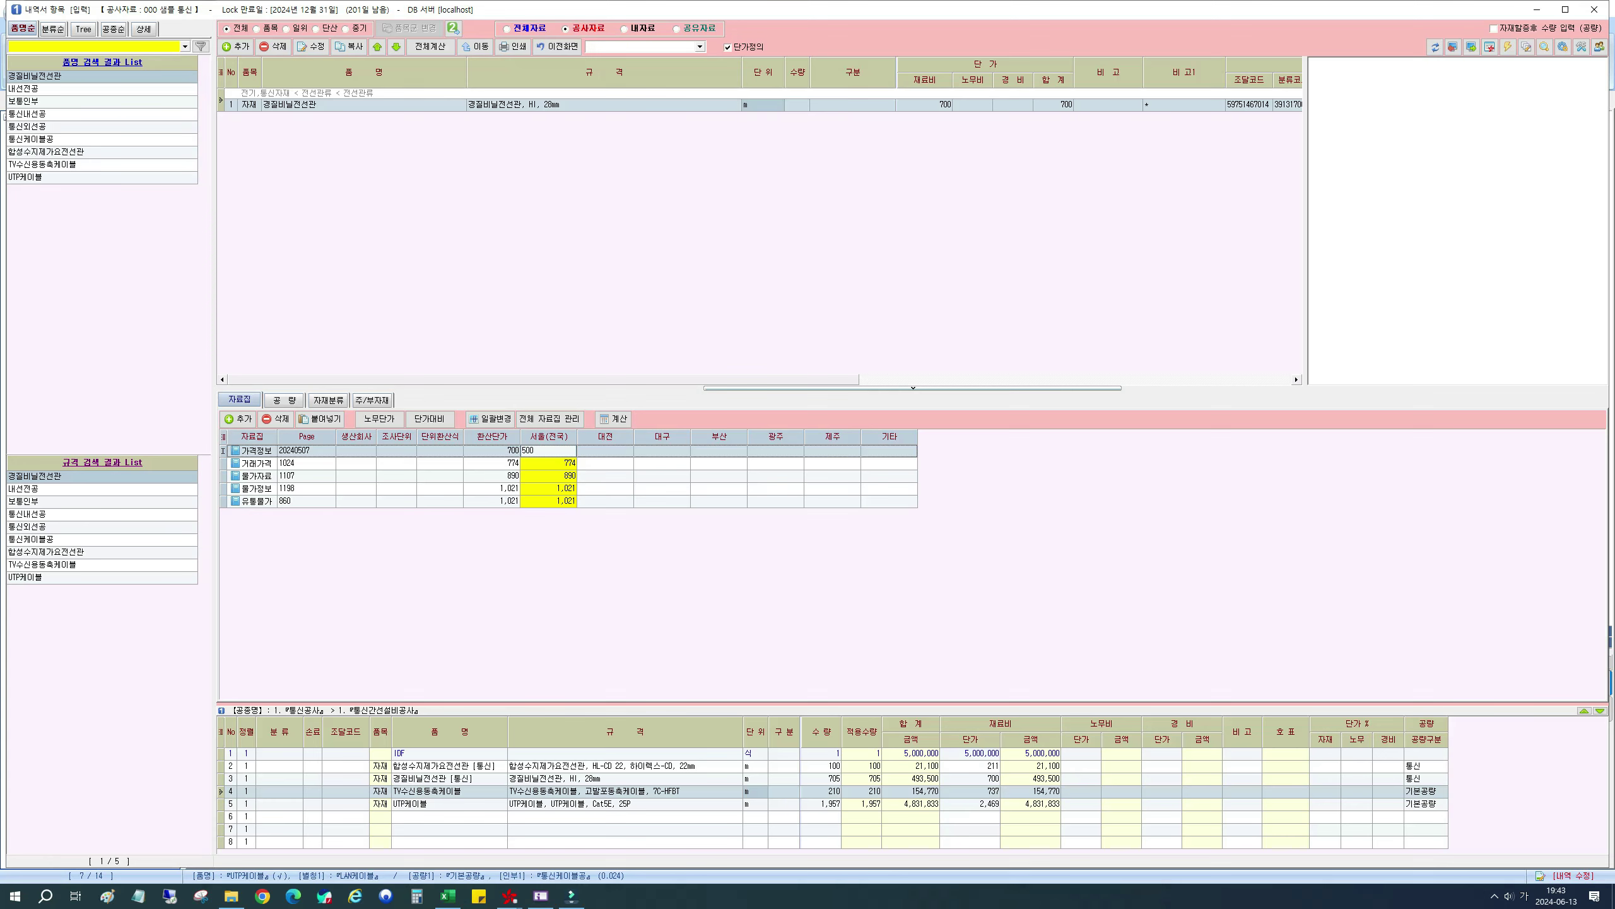
pyautogui.press('Return')
pyautogui.press('Return')
pyautogui.click(272, 453)
pyautogui.click(533, 452)
pyautogui.click(942, 105)
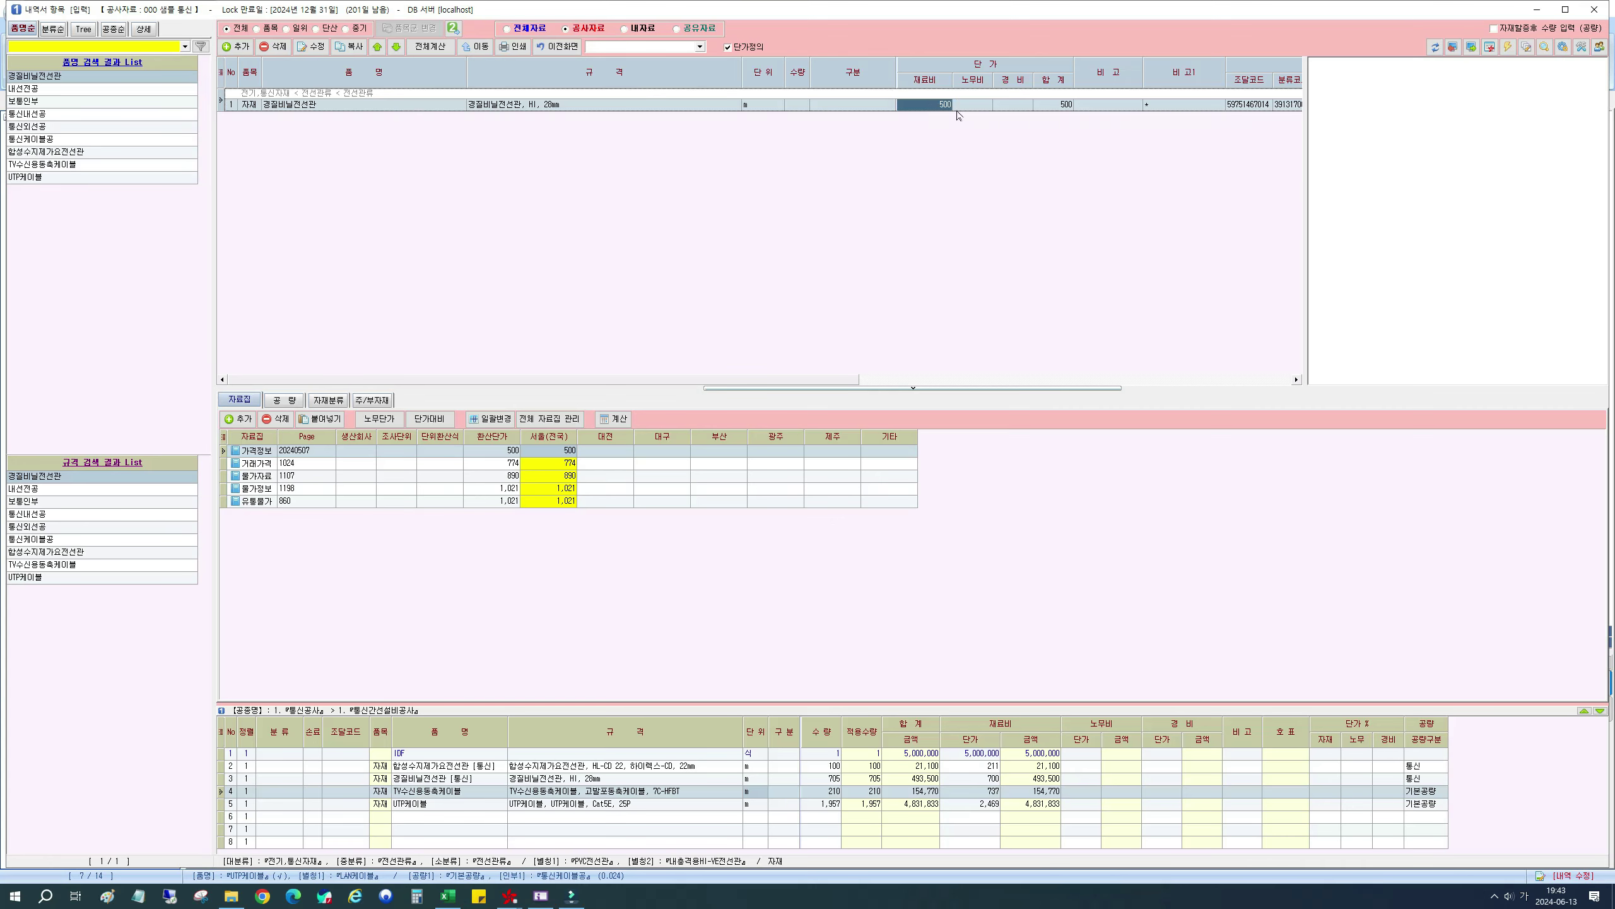
# Step: Compare the 재료비 unit price of 경질비닐전선관, HI, 28mm between 전체자료 and 공사자료, ending on the 공사자료 listing
pyautogui.click(454, 28)
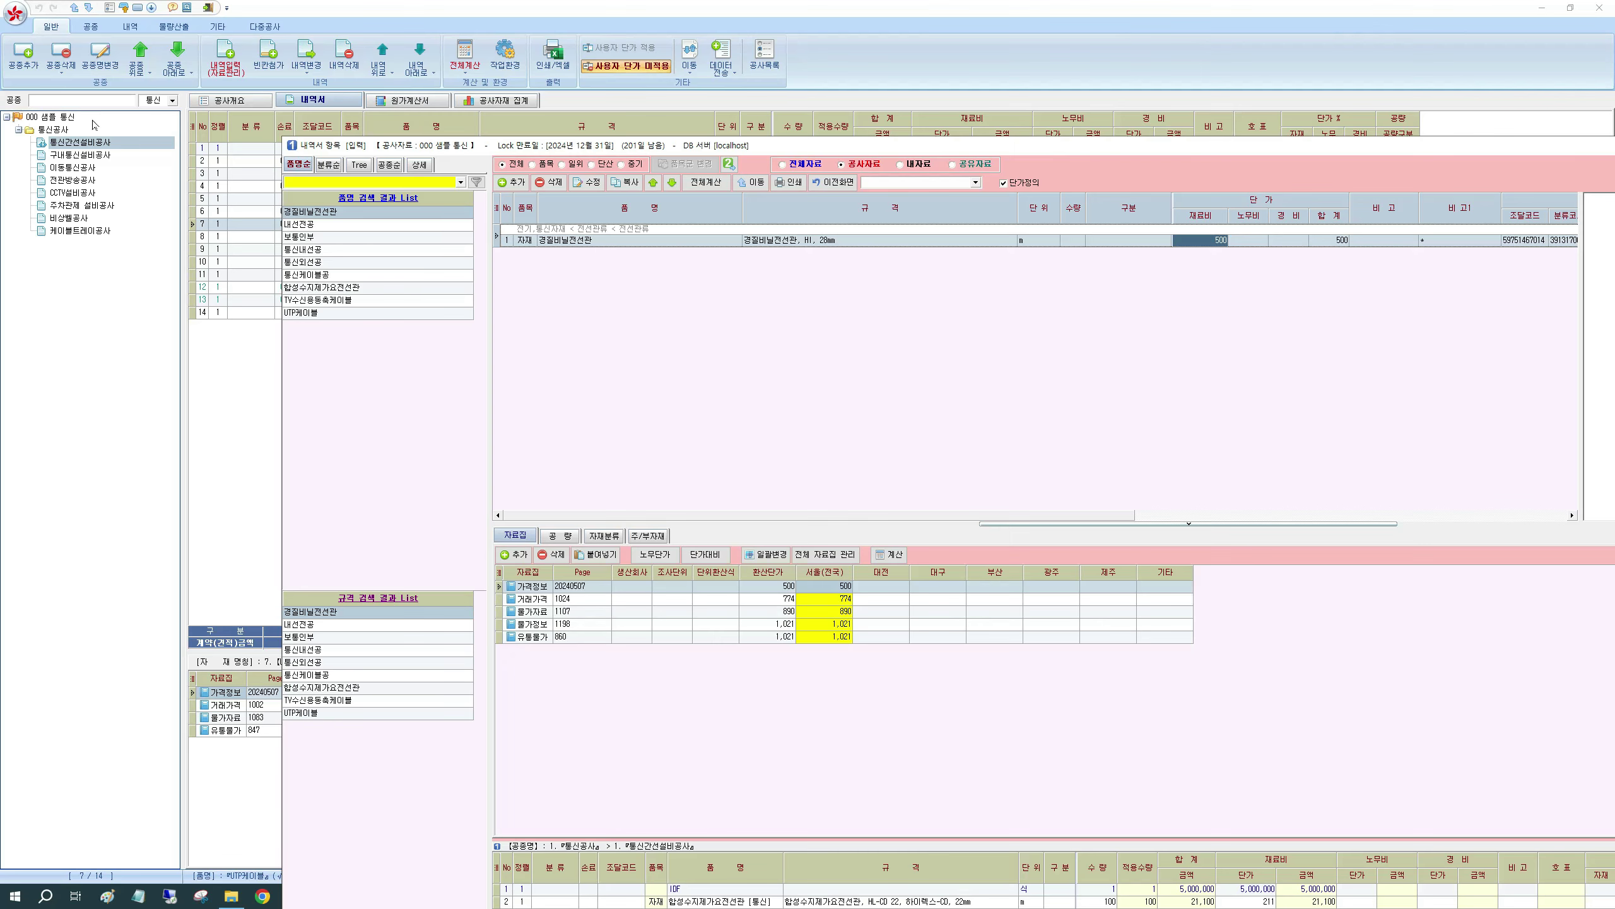
pyautogui.moveTo(606, 155); pyautogui.dragTo(331, 24)
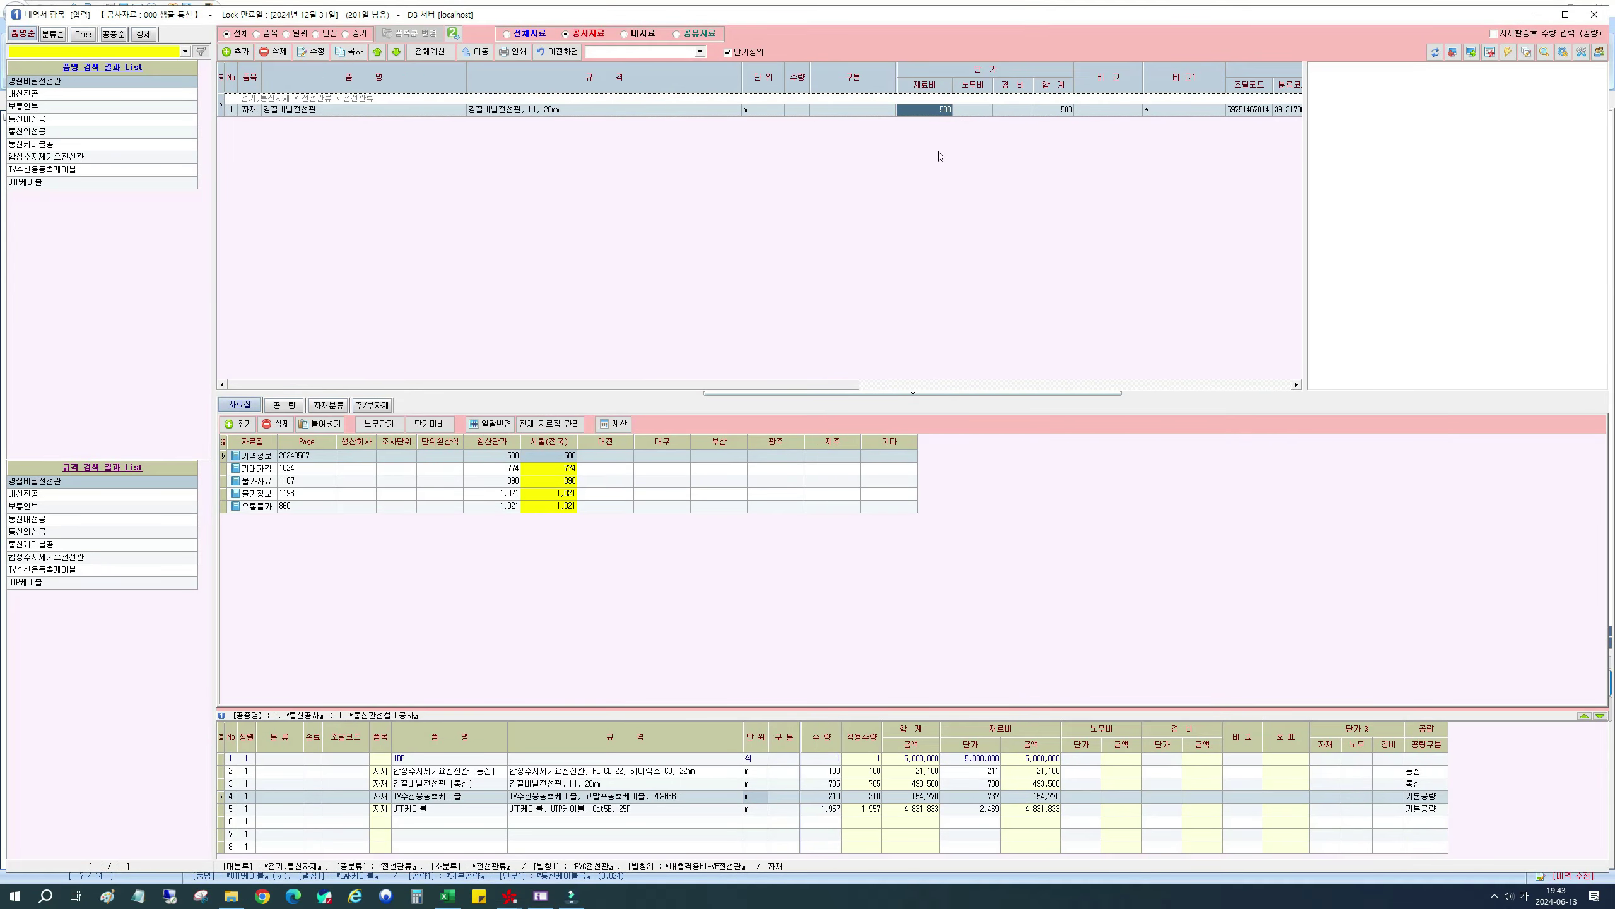
pyautogui.click(515, 36)
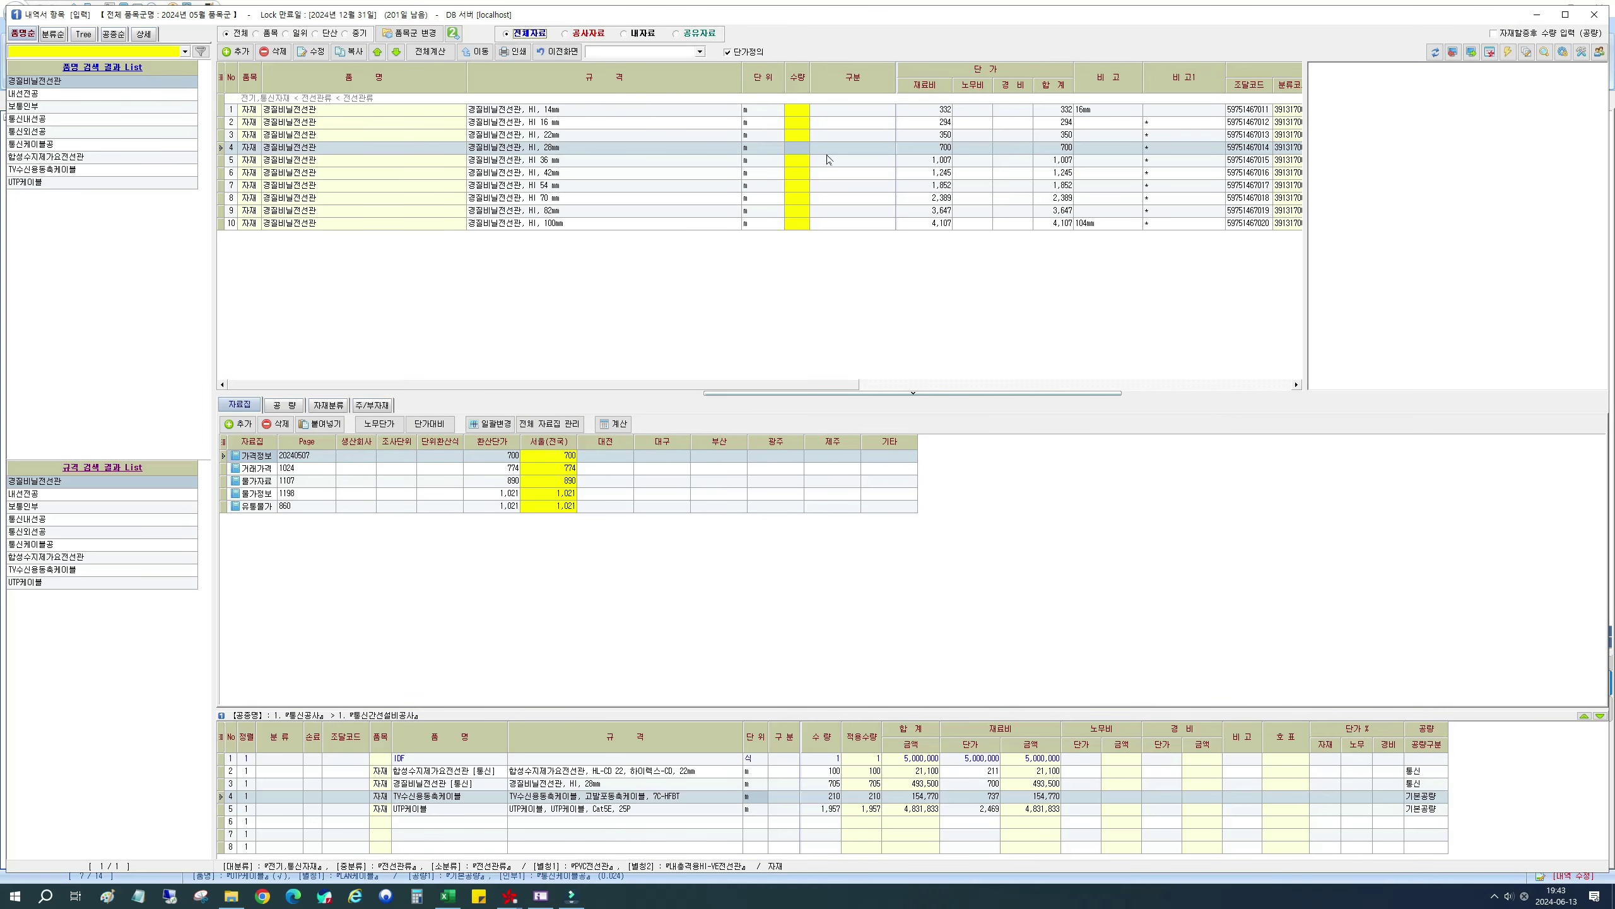
pyautogui.click(862, 155)
pyautogui.click(933, 152)
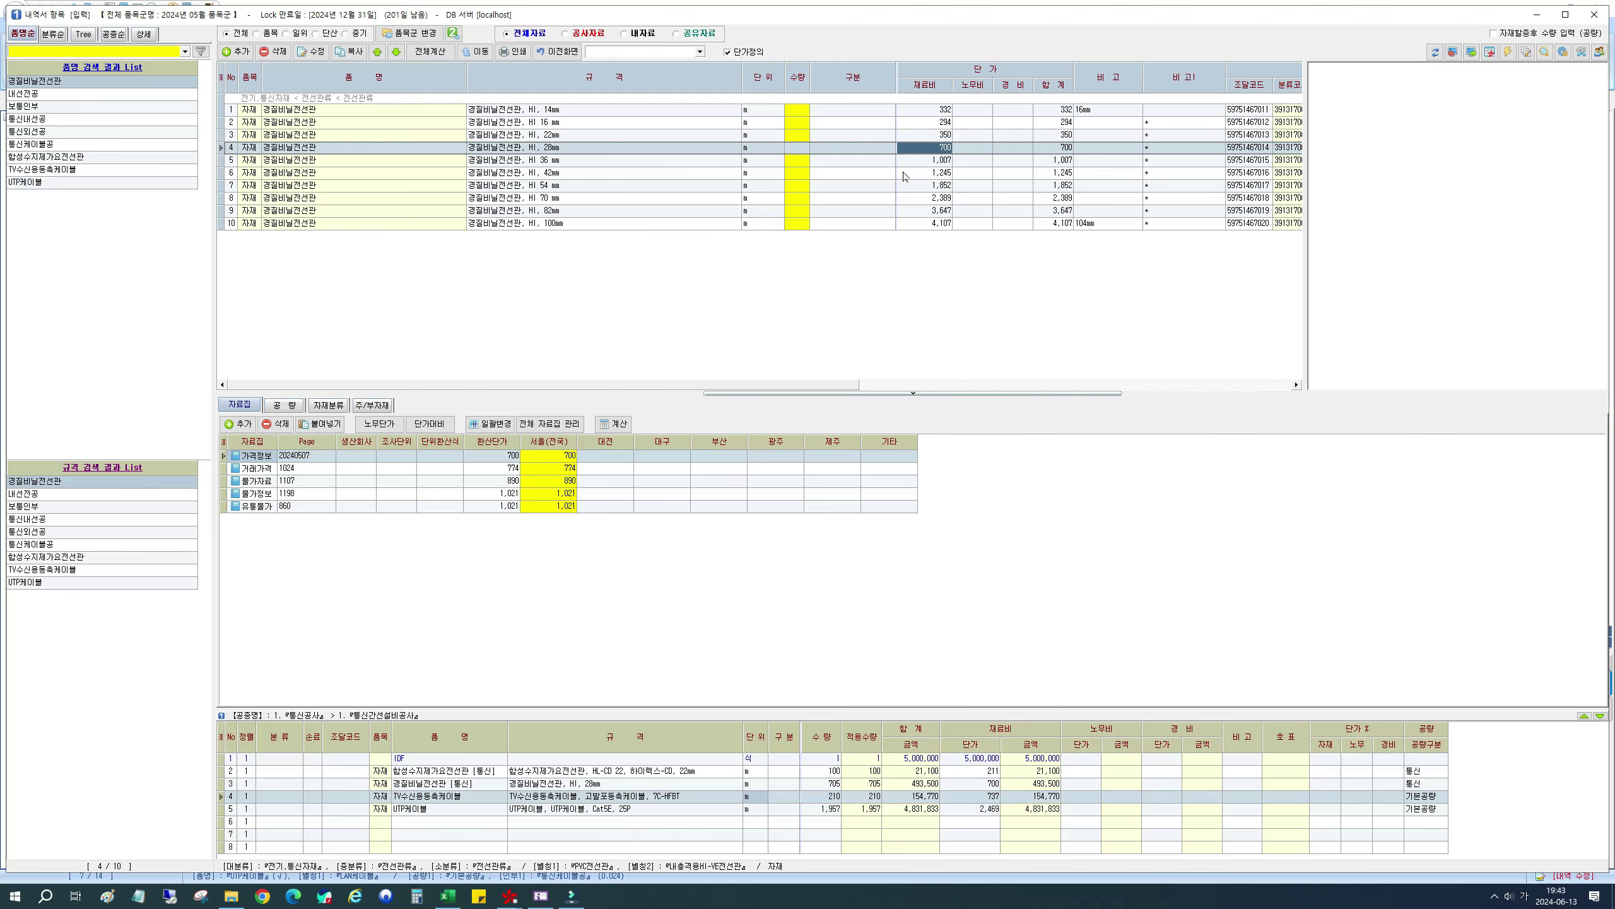
pyautogui.click(565, 33)
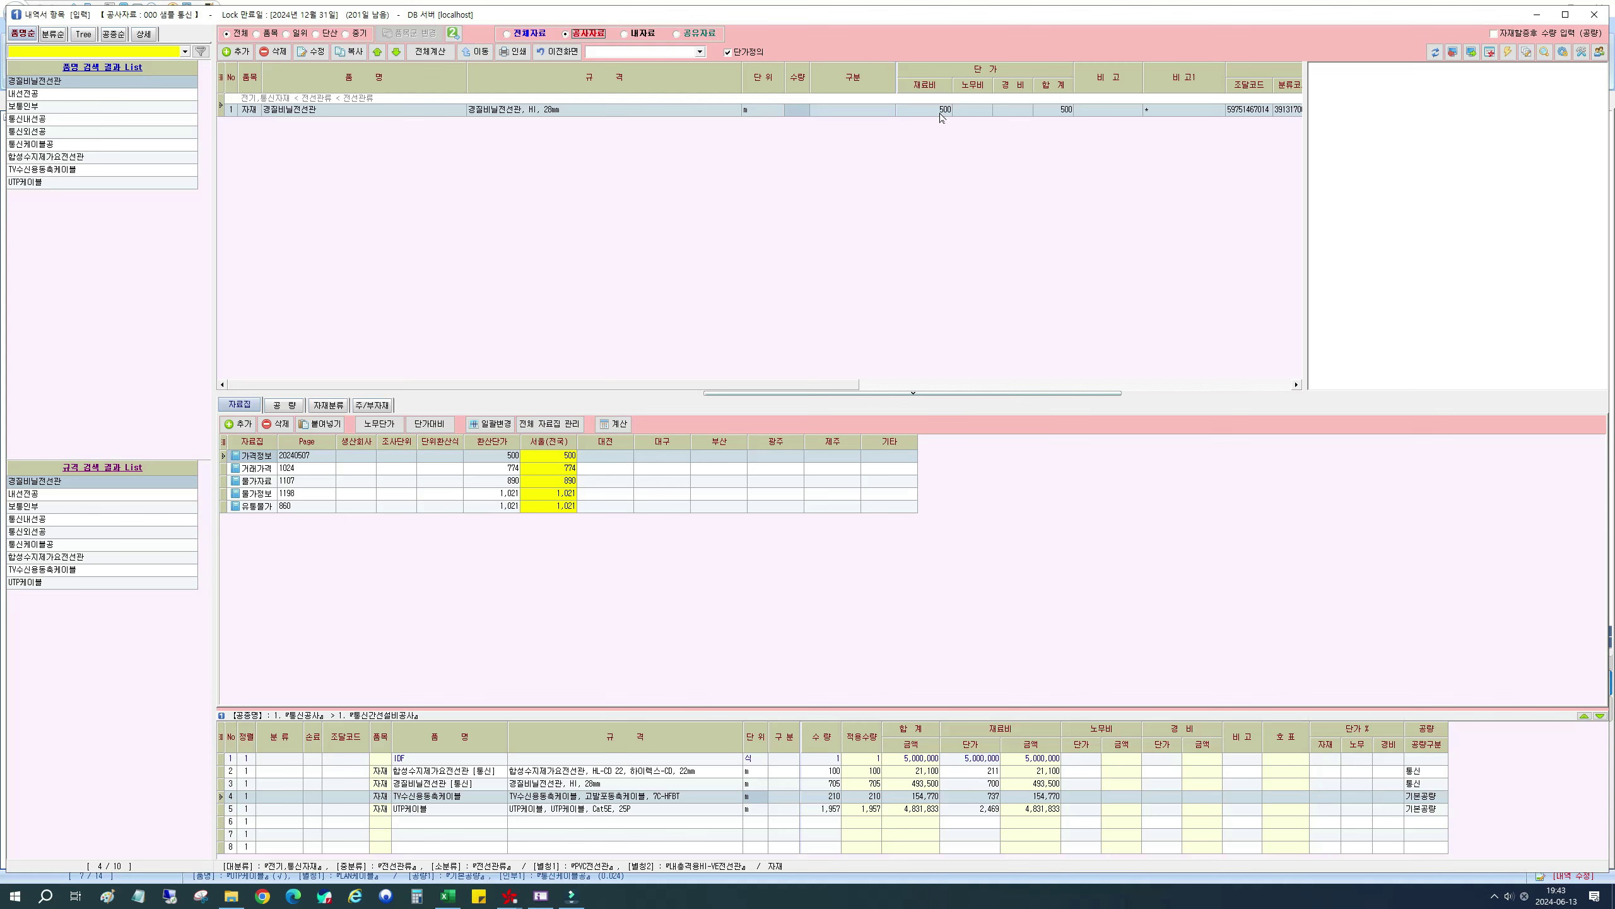
pyautogui.click(941, 111)
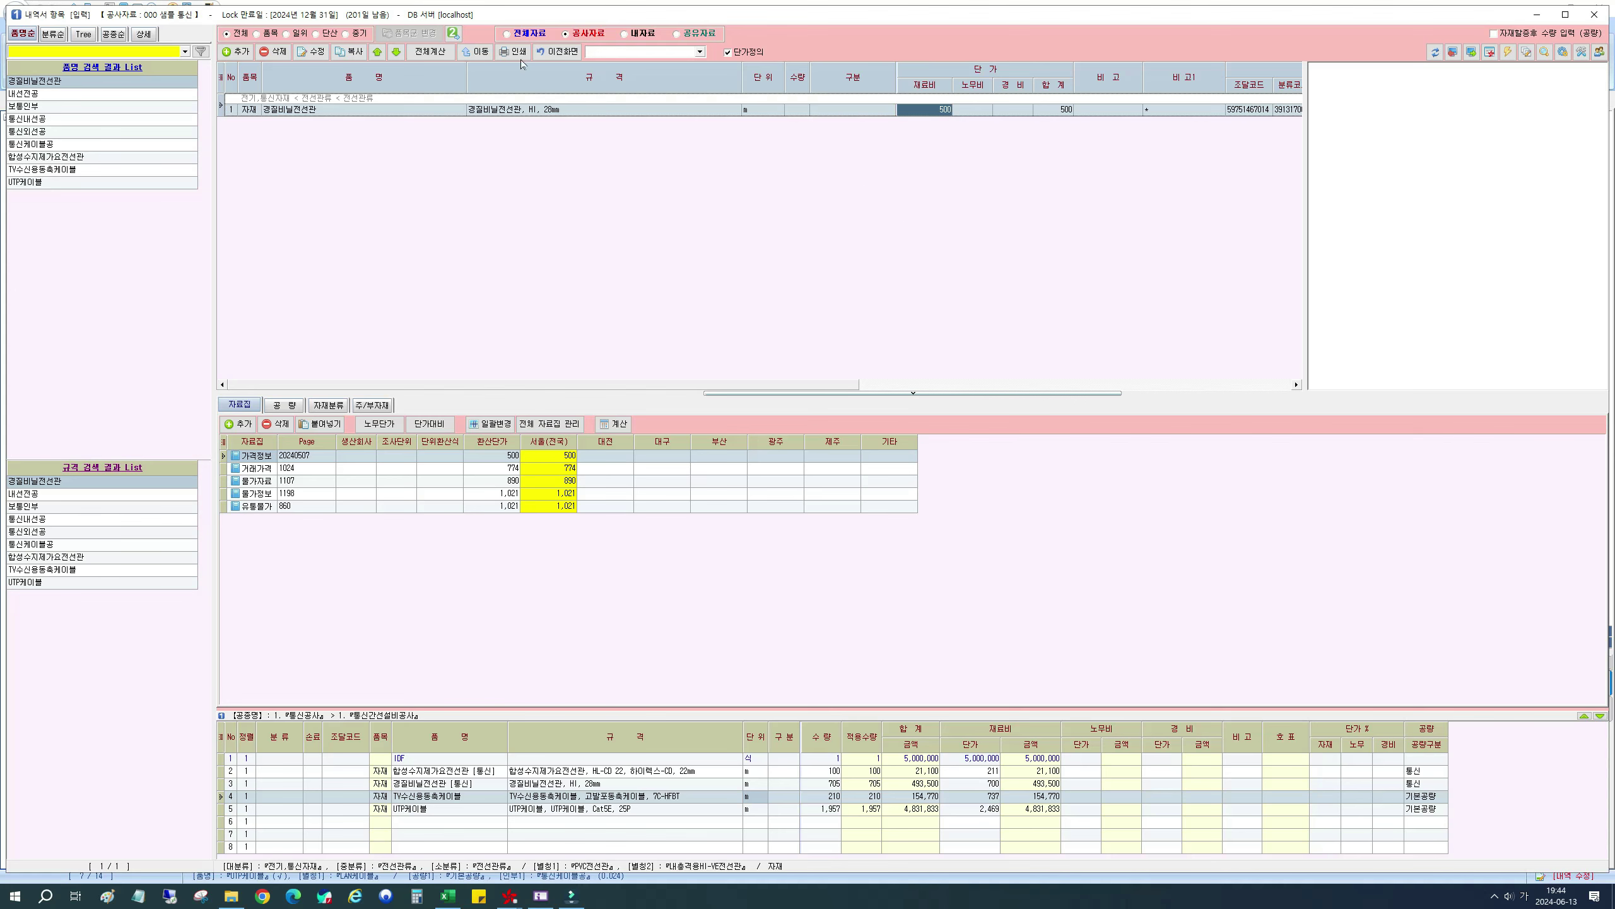
pyautogui.click(517, 33)
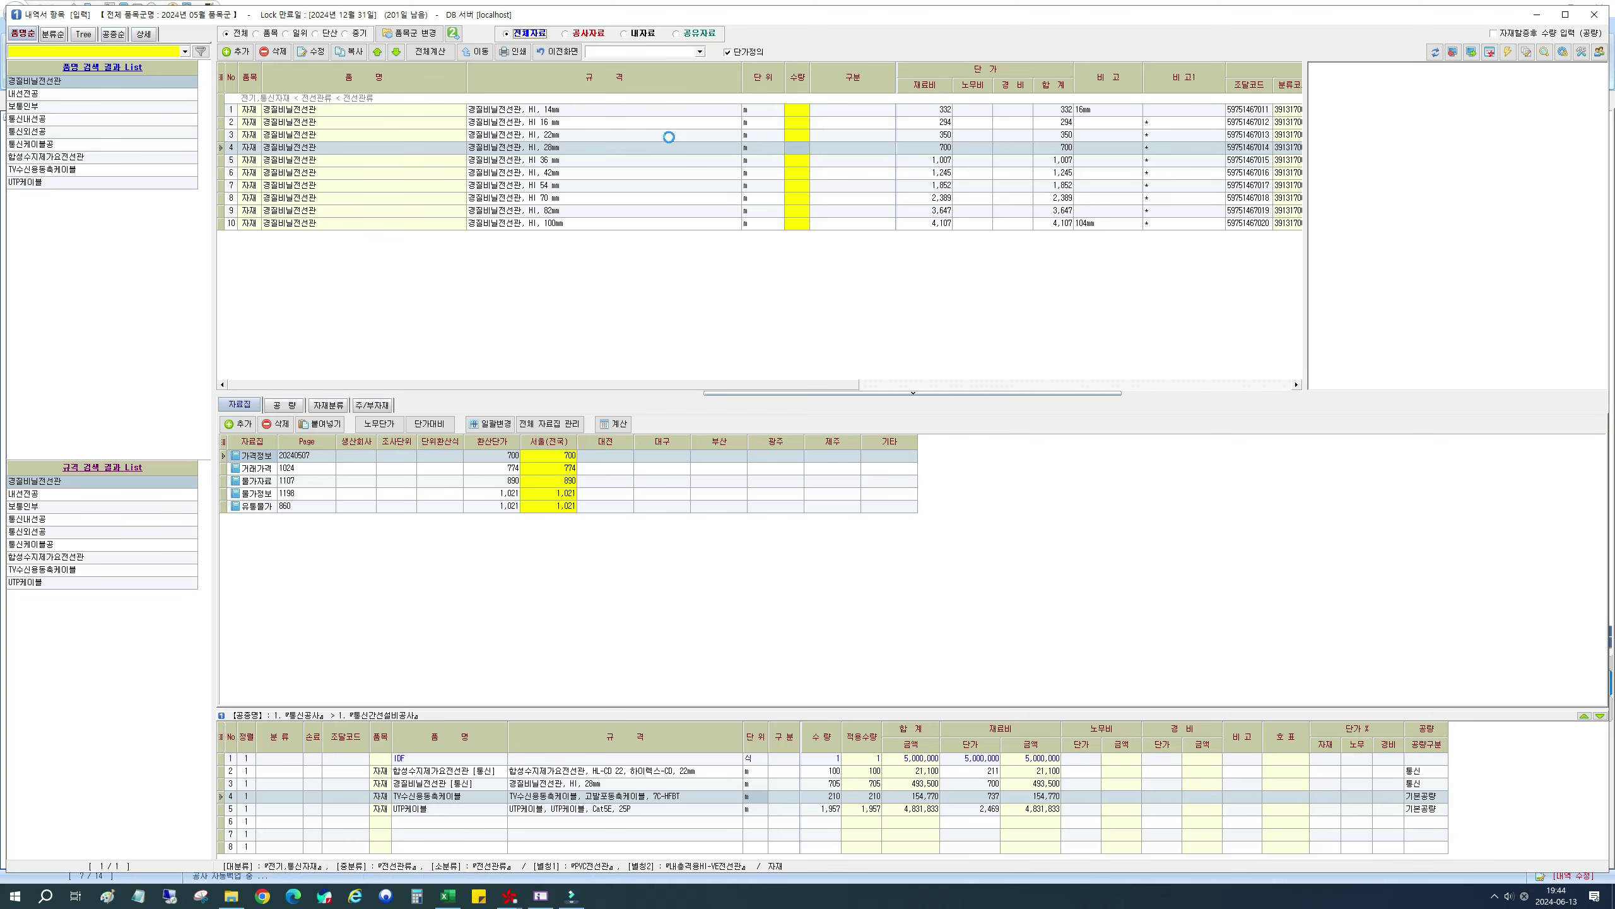
pyautogui.click(649, 152)
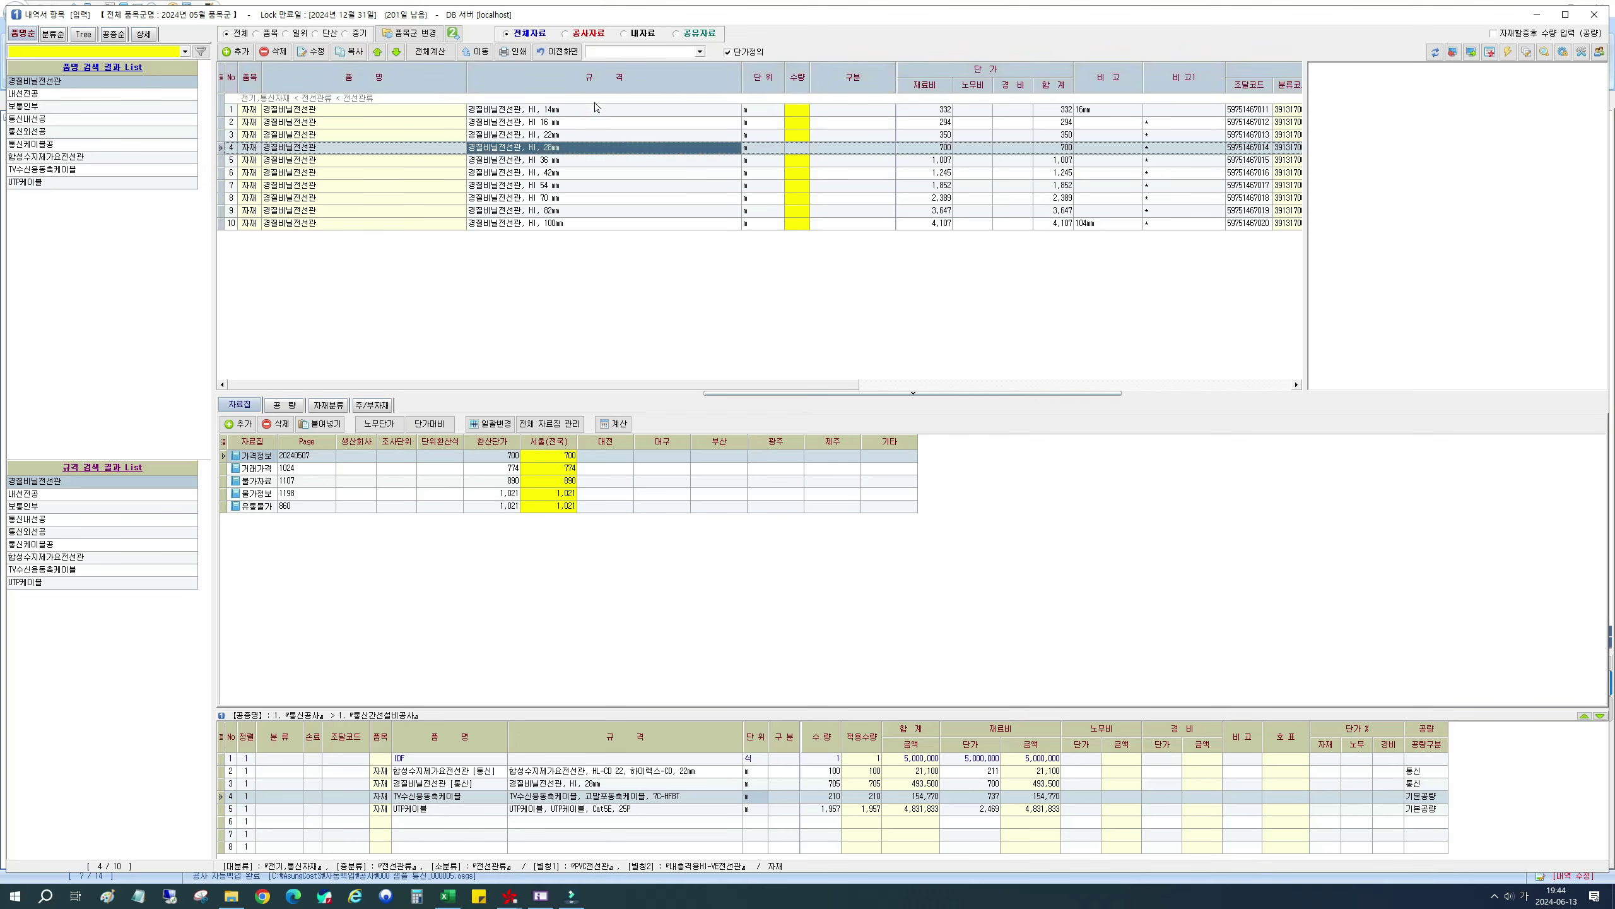
pyautogui.click(530, 34)
pyautogui.click(580, 32)
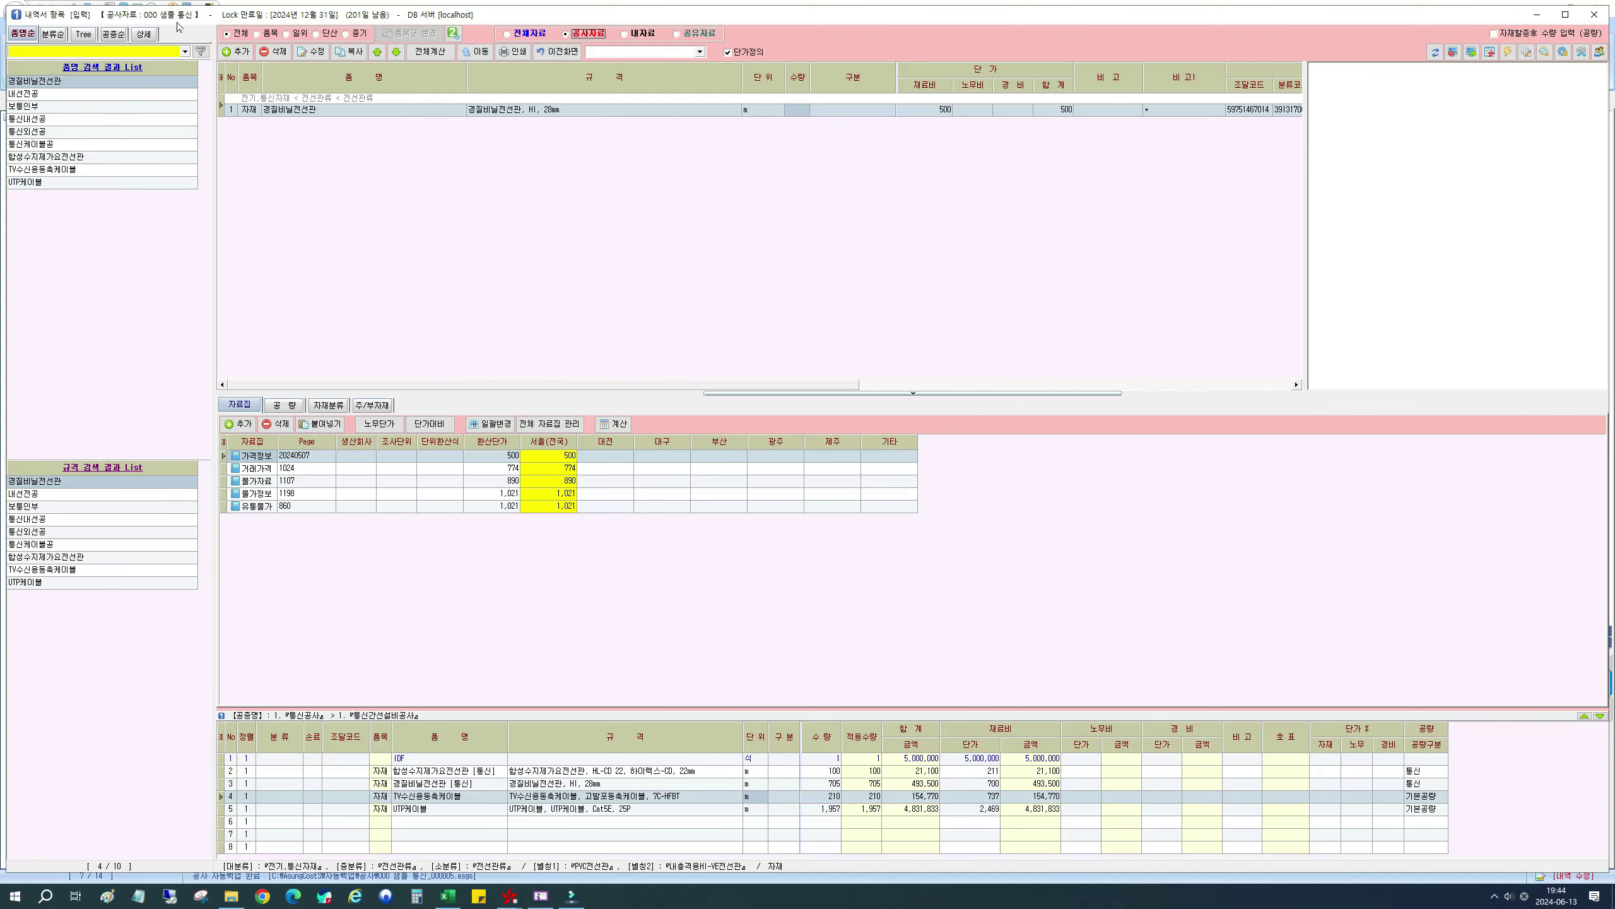
# Step: View the items under 내자료, and view the 0.5B 공간 시멘트벽돌쌓기 entry for 모래제외(5층소운반) under 전체자료
pyautogui.click(626, 36)
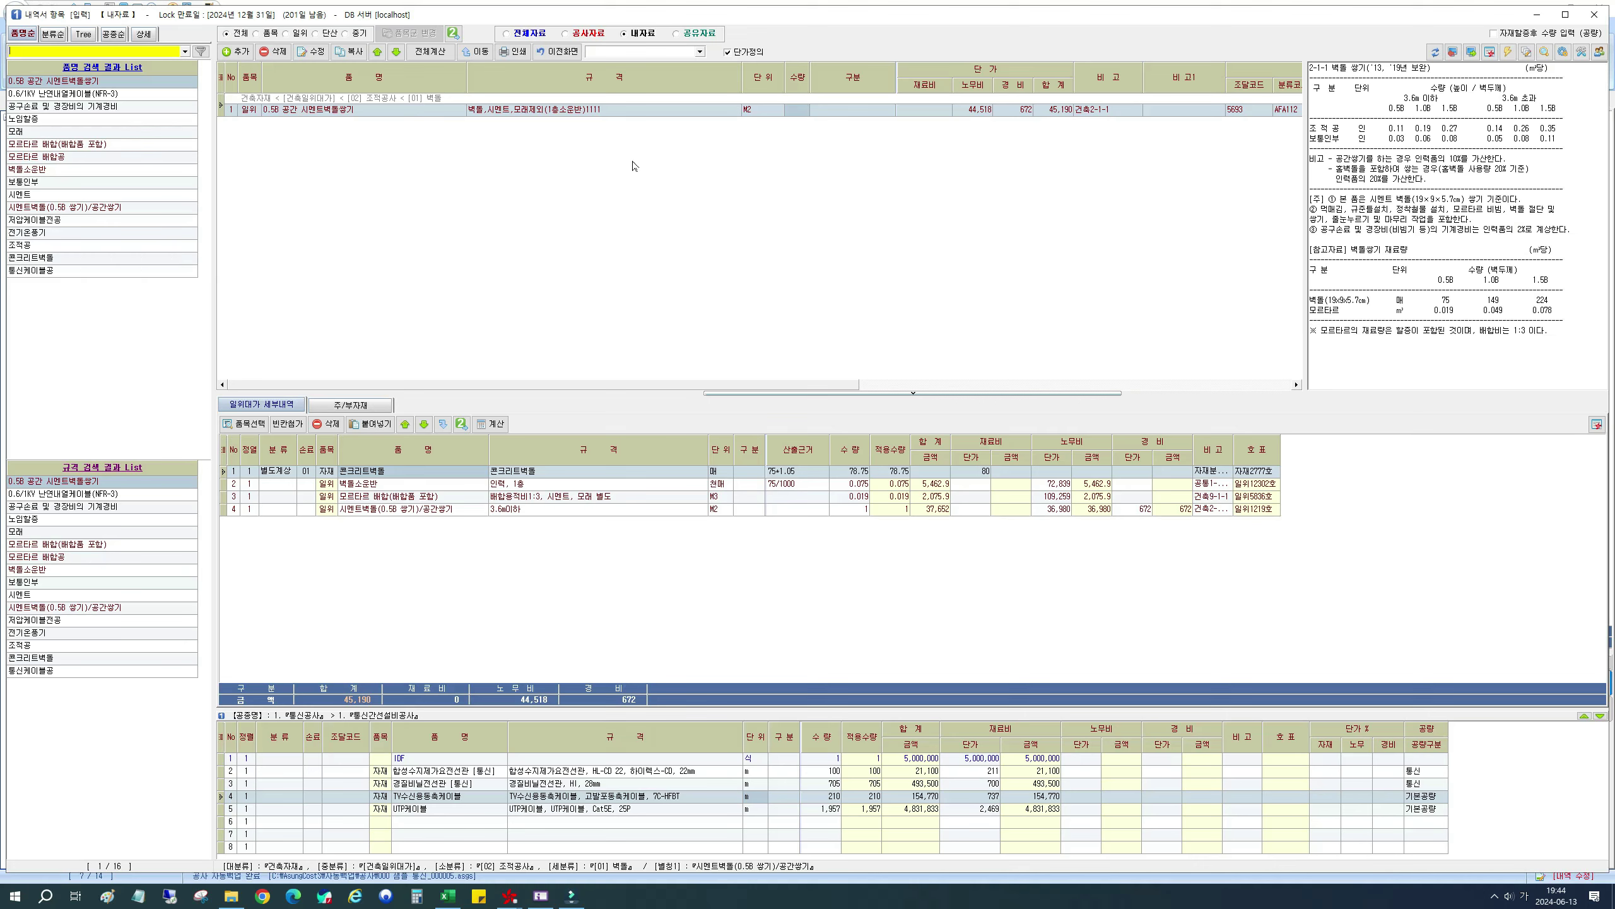
pyautogui.click(516, 35)
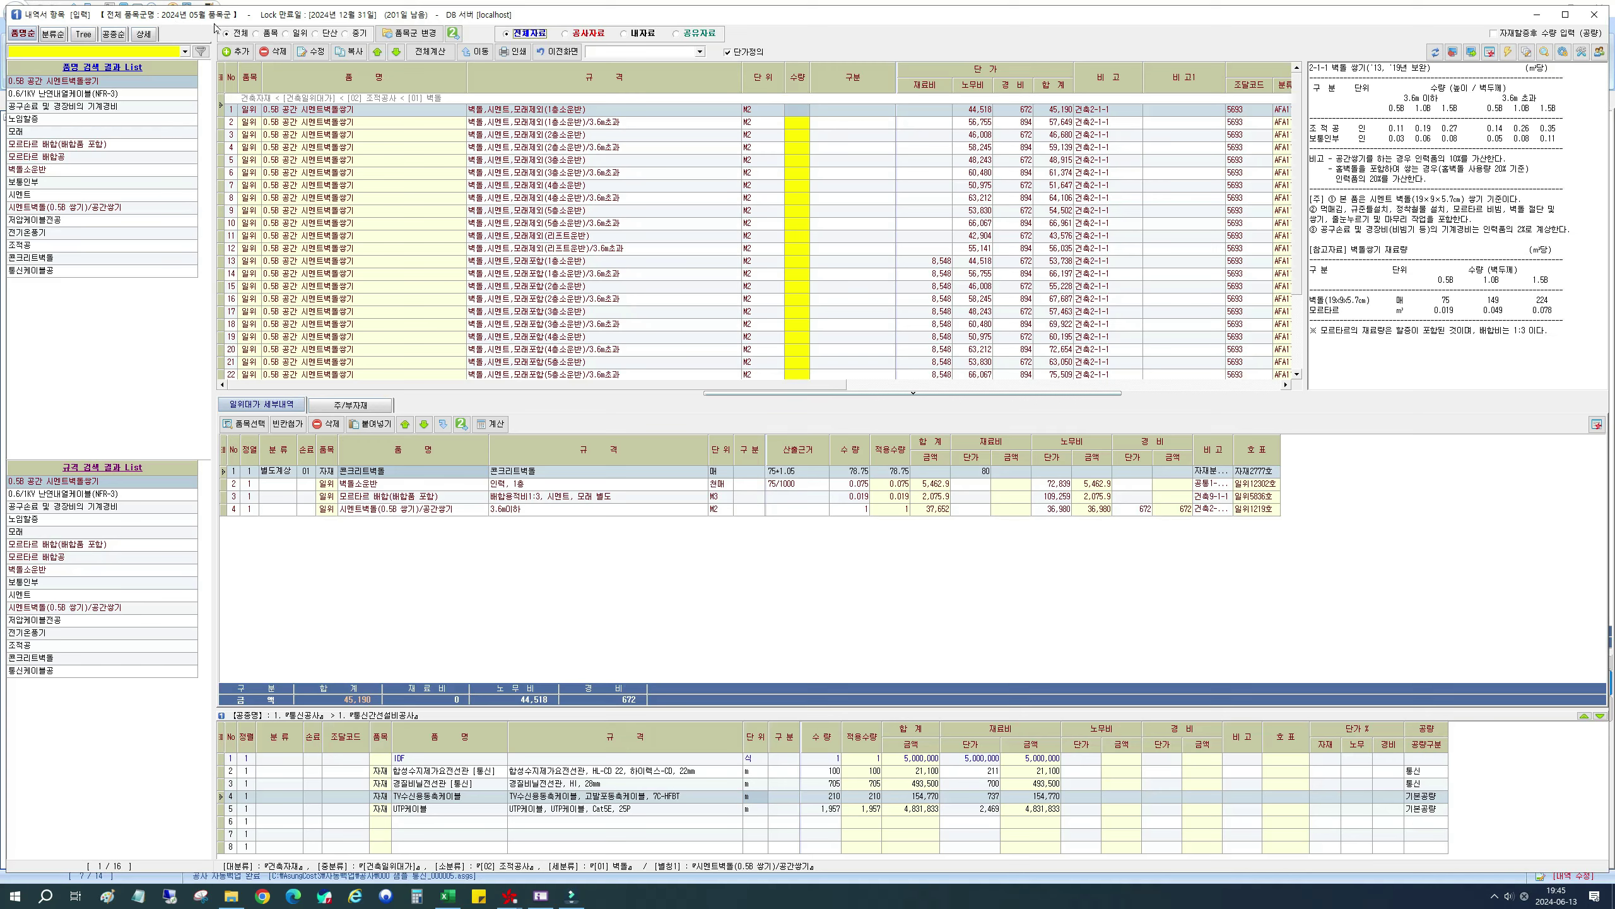
pyautogui.click(466, 216)
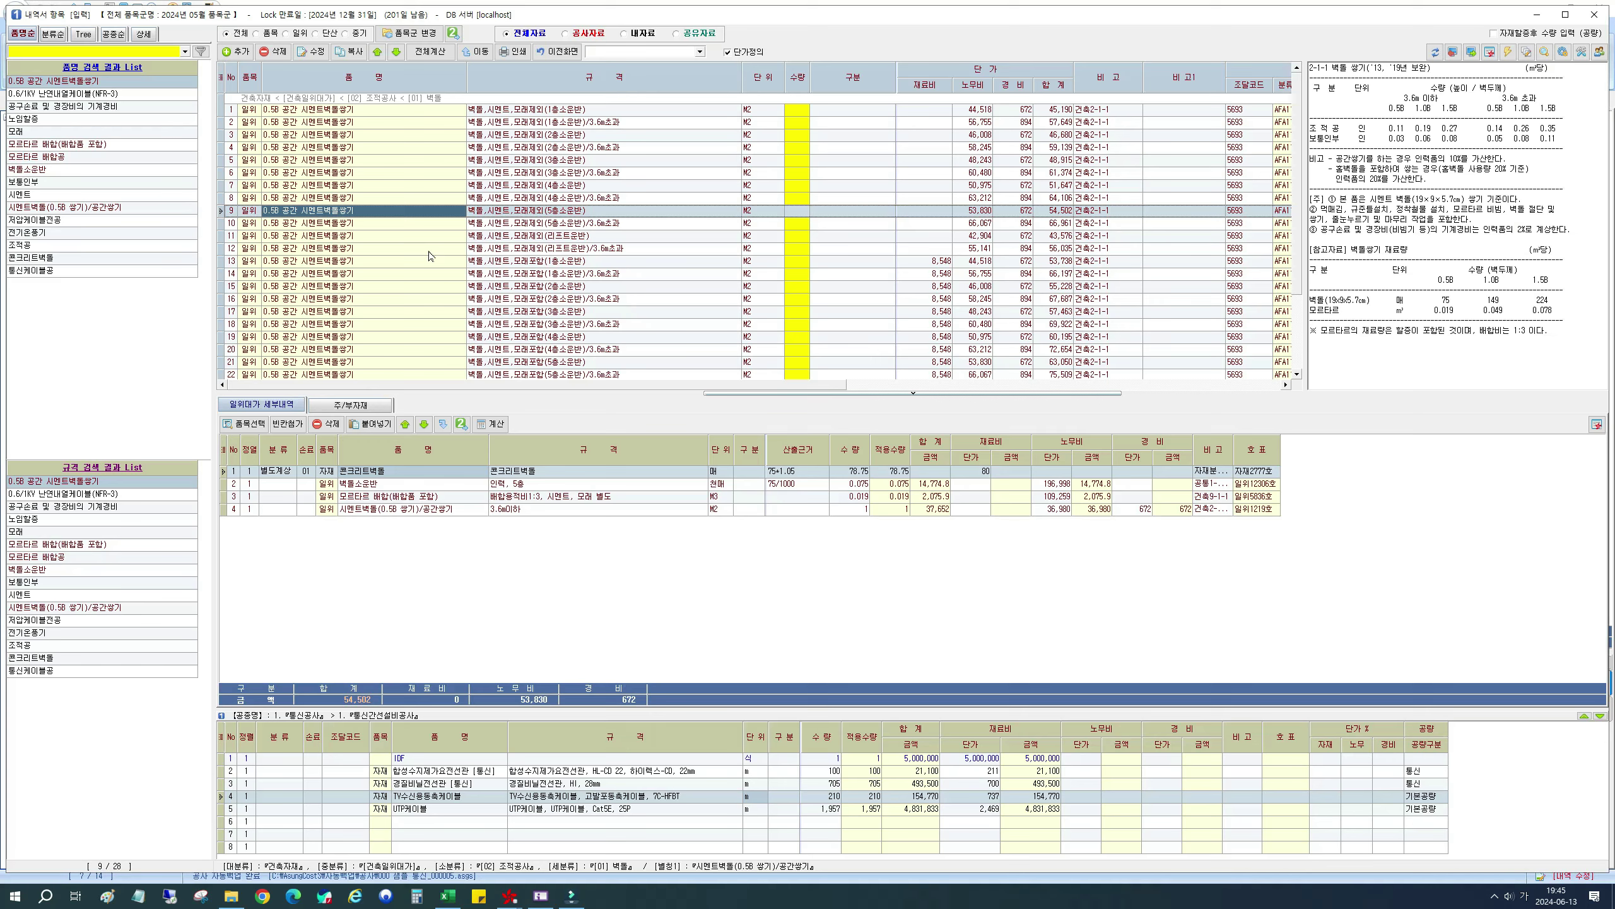
# Step: View the list of available 품목군 and close it without changing the current one
pyautogui.click(407, 36)
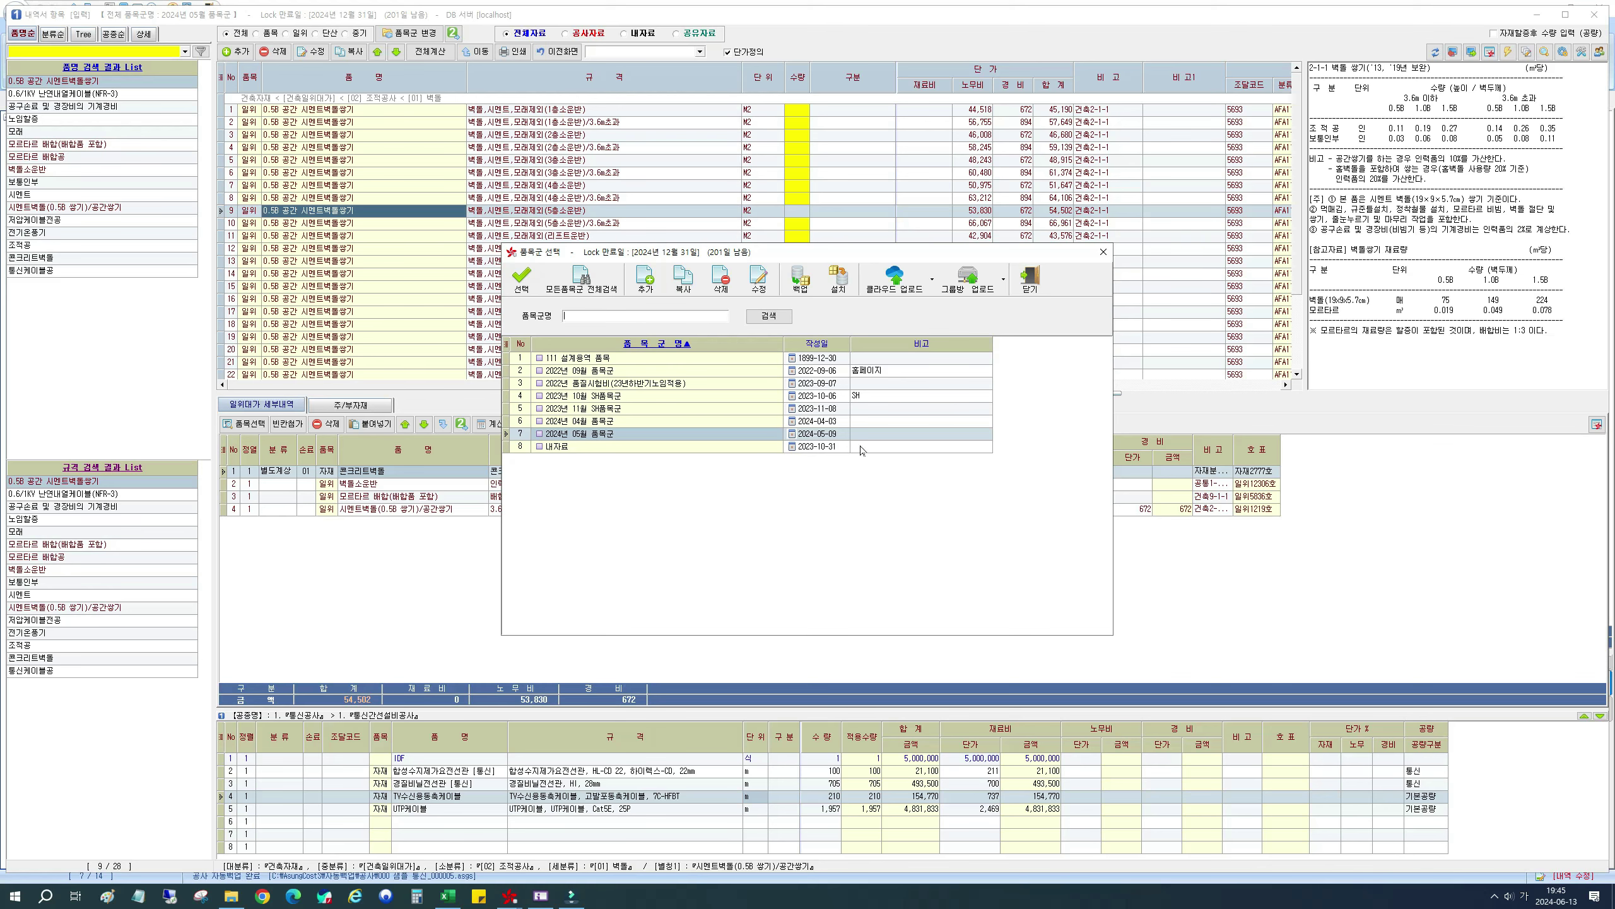
pyautogui.click(1031, 285)
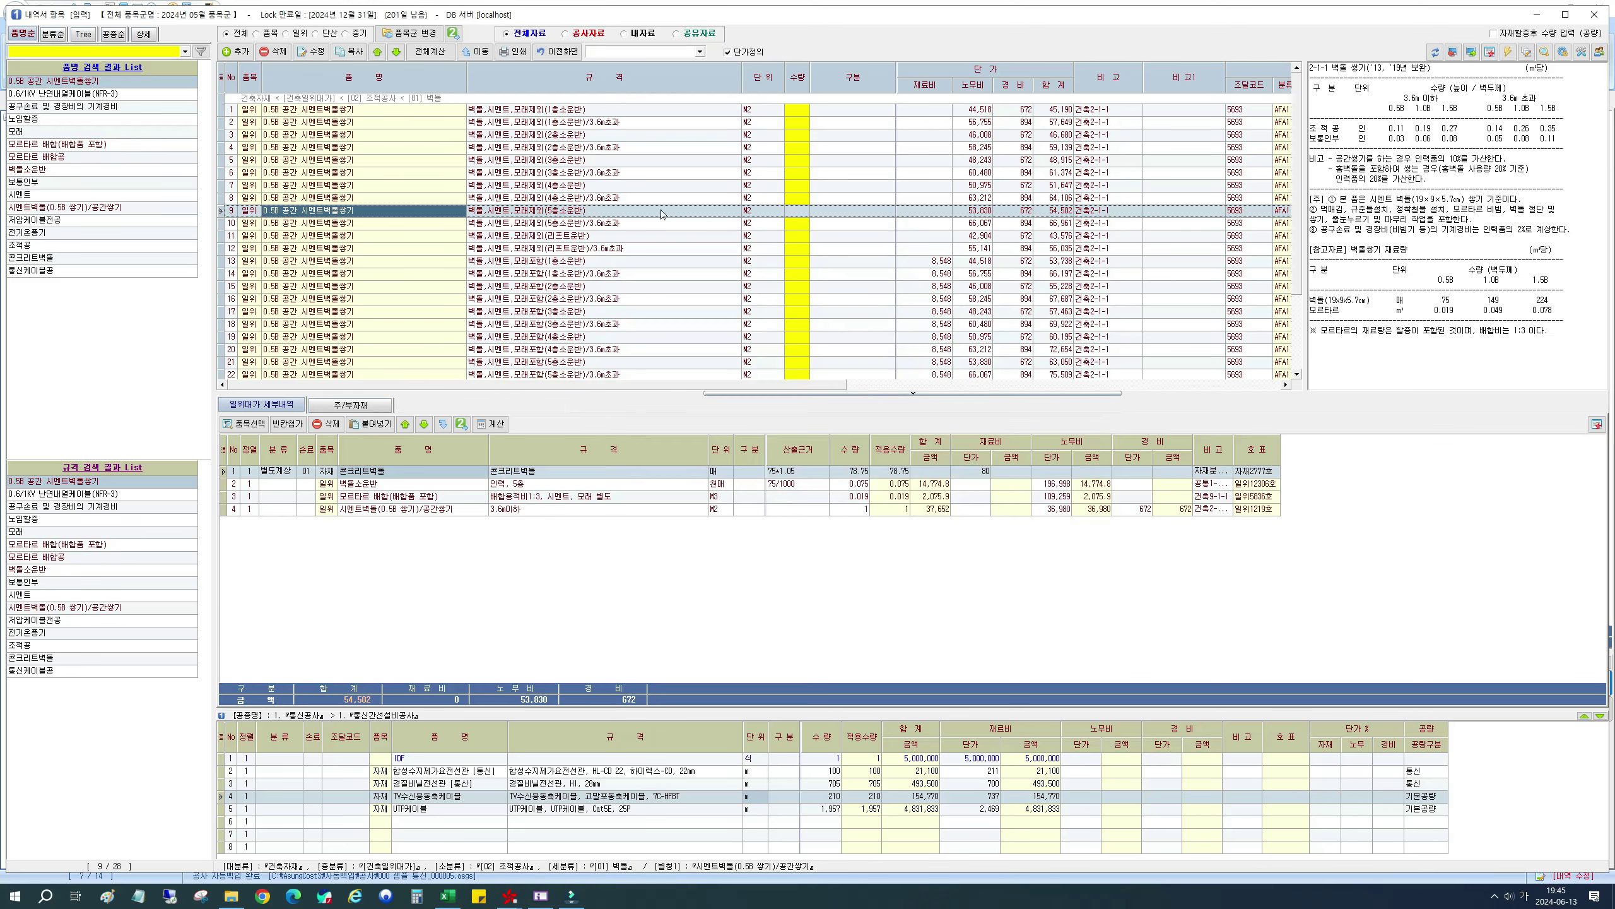
pyautogui.click(506, 216)
pyautogui.click(405, 216)
# Step: List all items under 전체자료 and copy 0.6/1KV 난연내화케이블(NFR-8), 1C 1.5mm² as a new item with 구분 00사
pyautogui.click(9, 51)
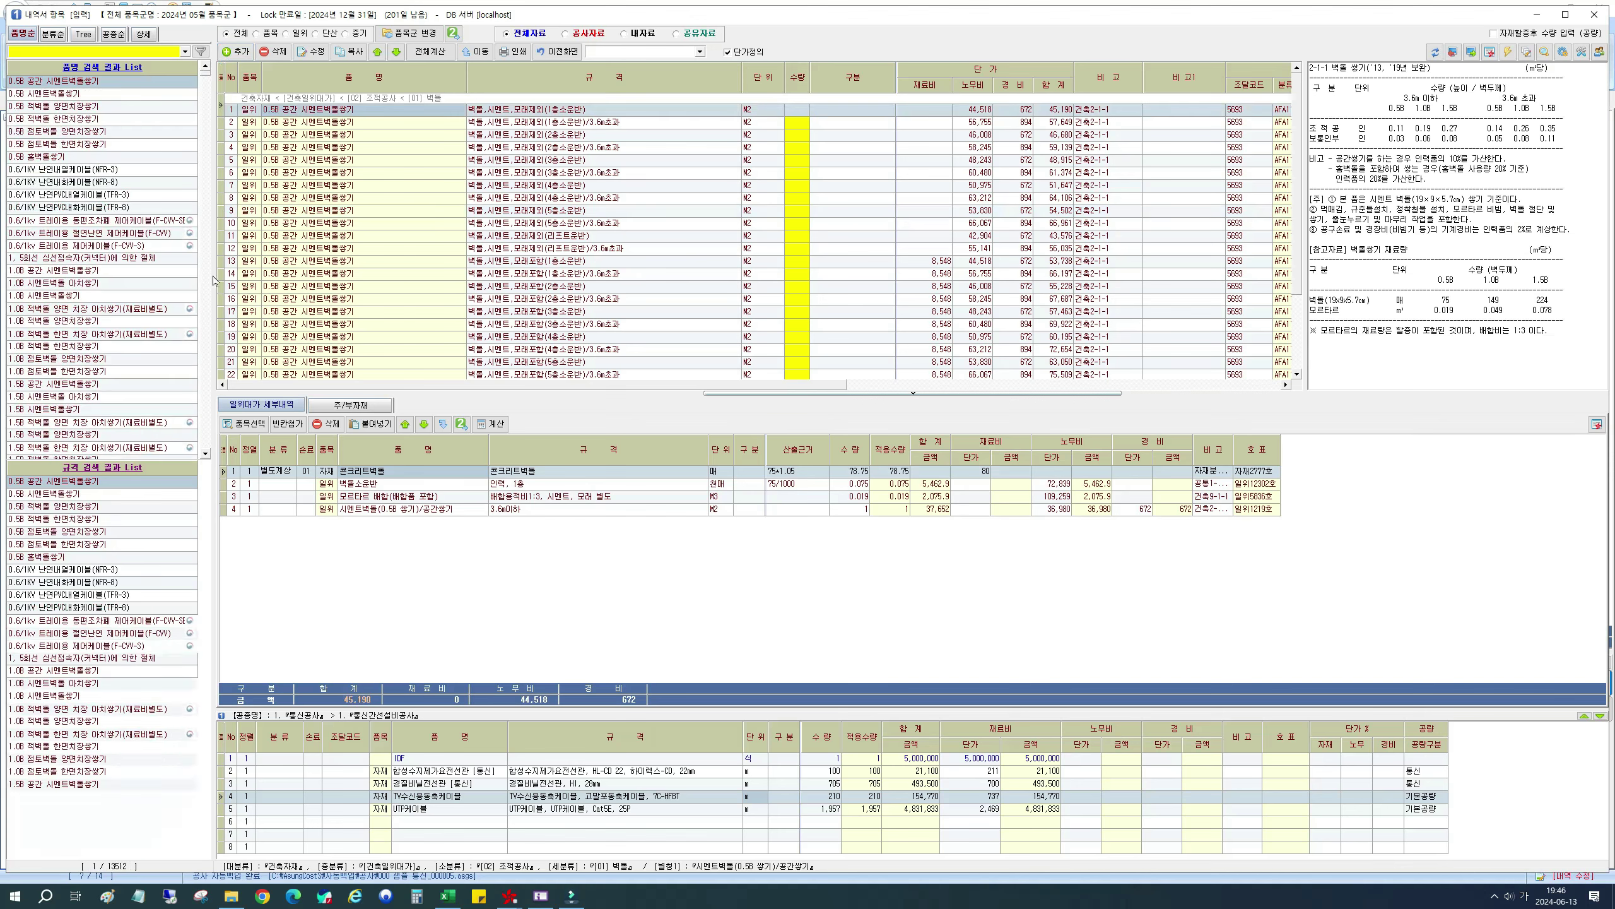
pyautogui.click(134, 183)
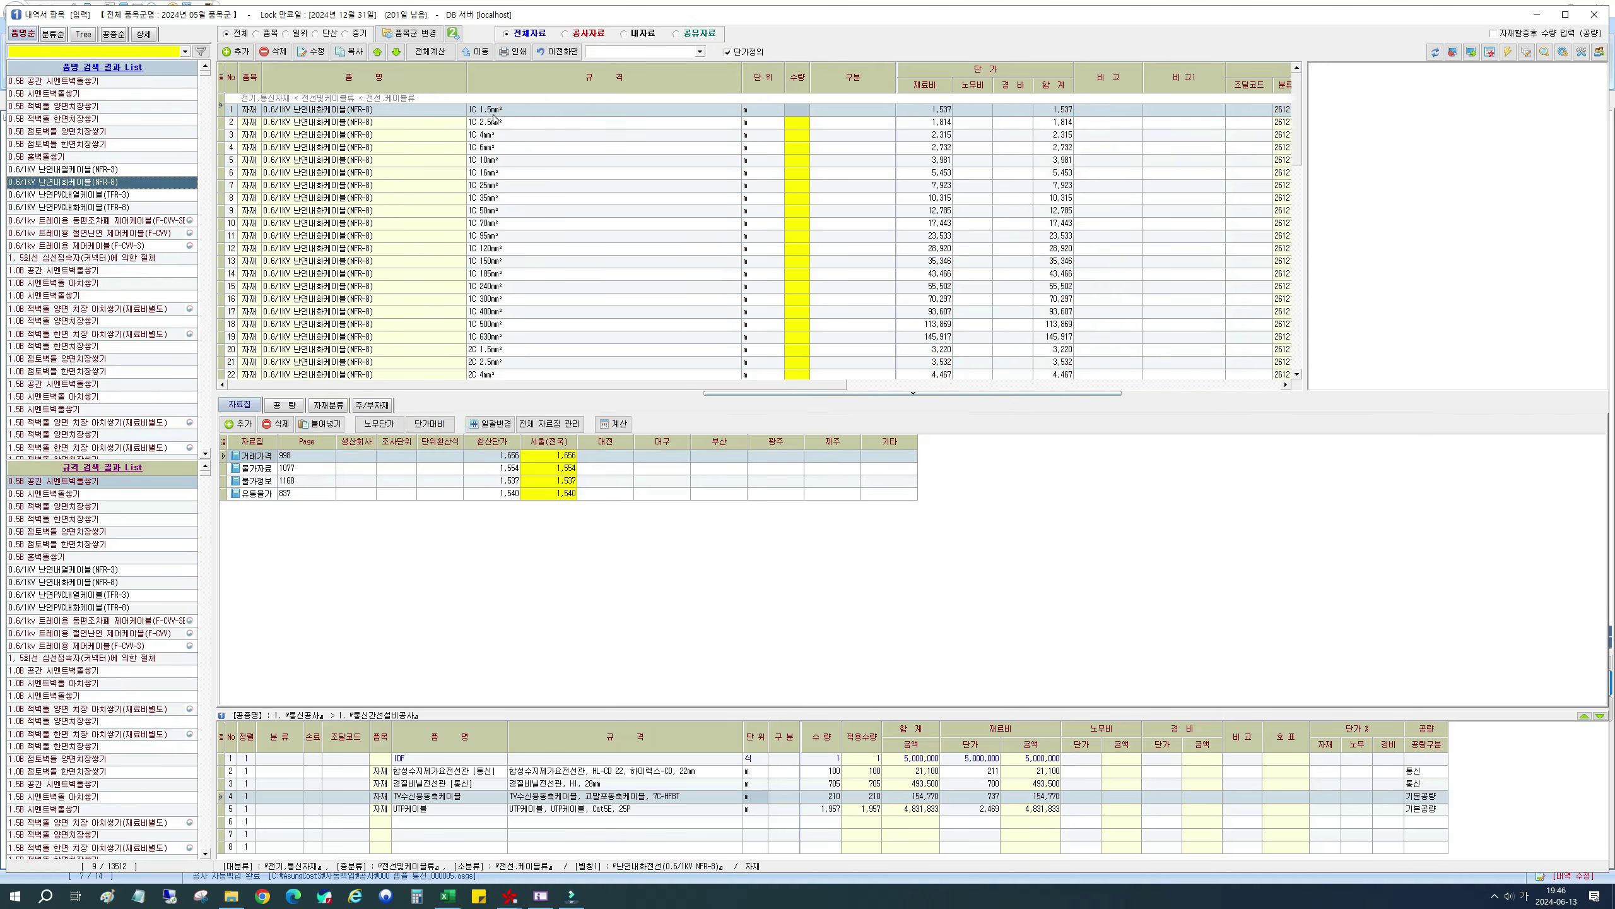
pyautogui.click(354, 52)
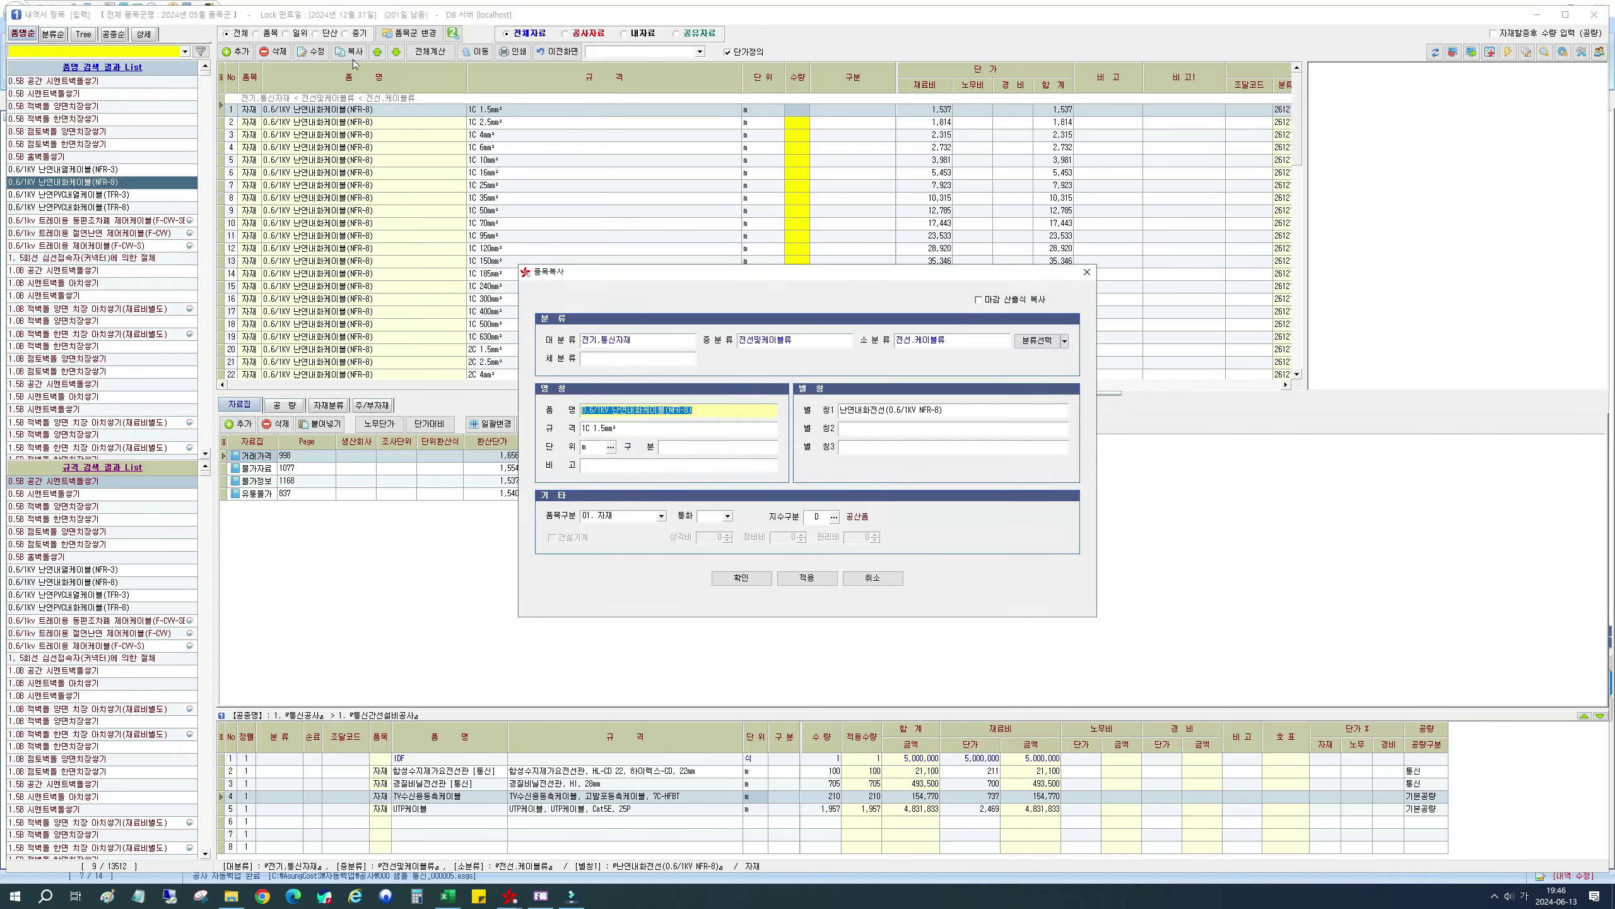
pyautogui.click(682, 450)
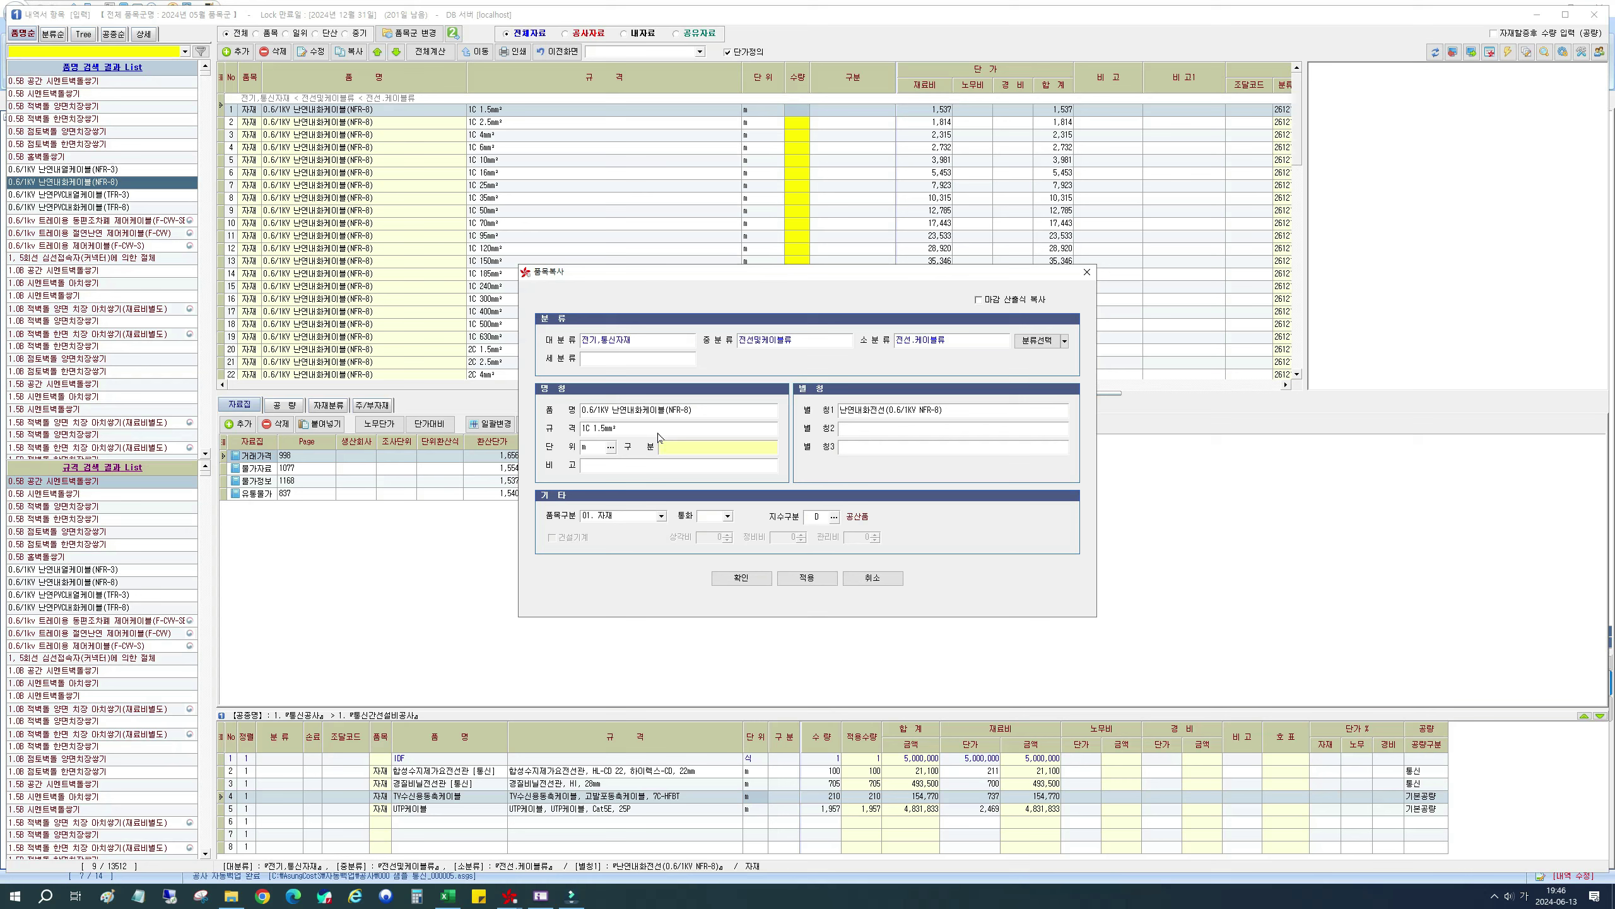
pyautogui.write('-000ㅅ')
pyautogui.press('Return')
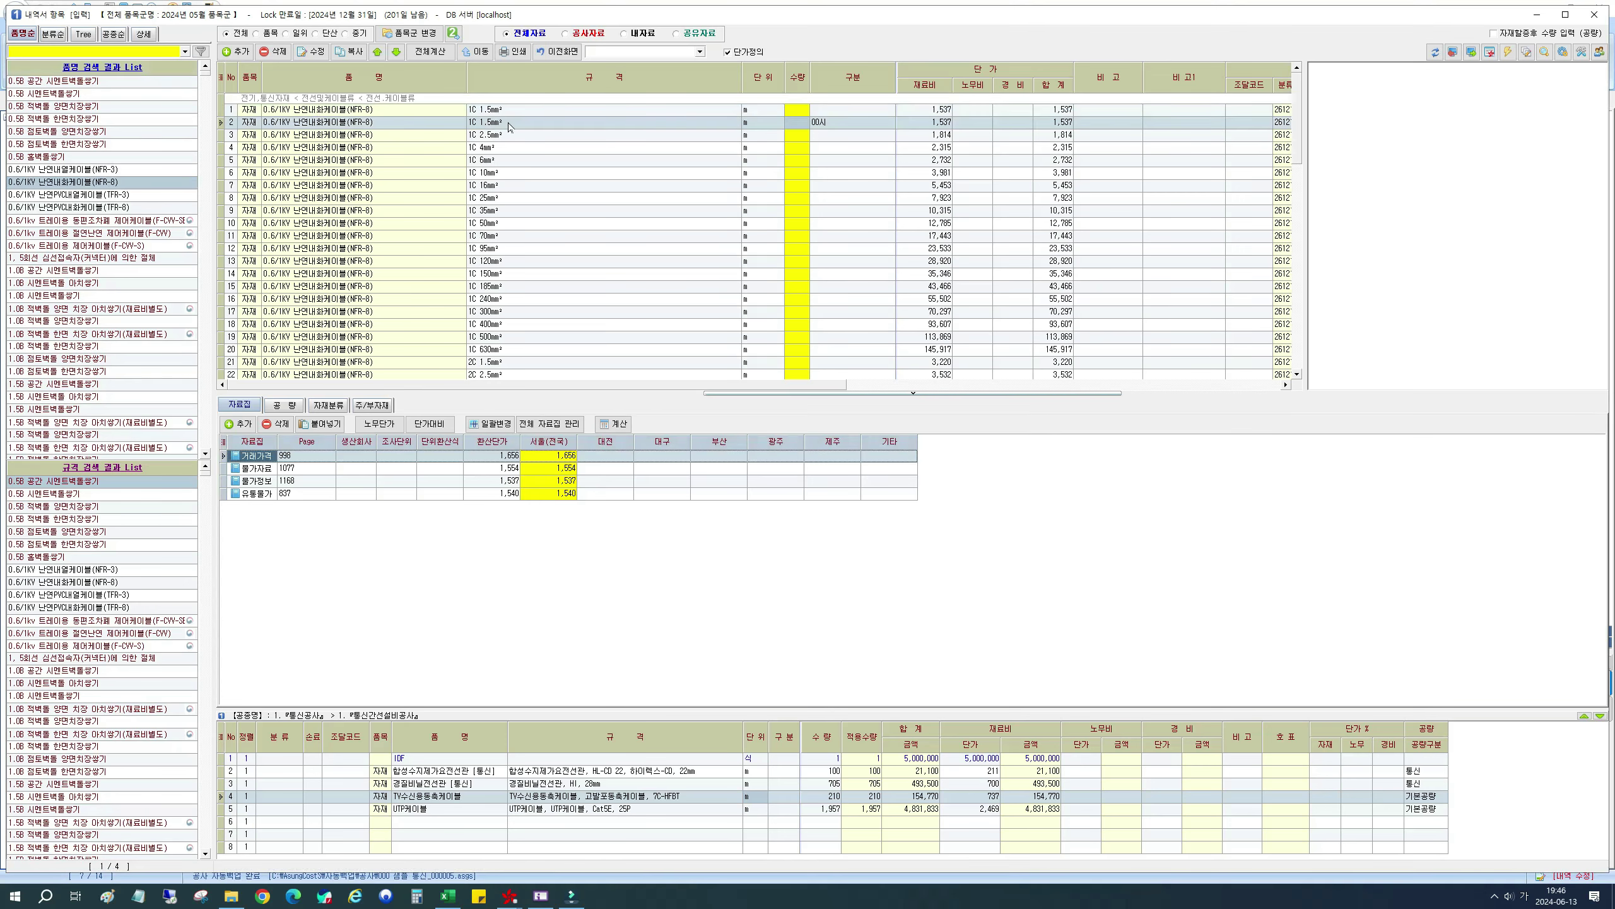
# Step: Select the copied 0.6/1KV 난연내화케이블(NFR-8), 1C 1.5mm² item marked 00사 and bring up its available commands
pyautogui.click(848, 126)
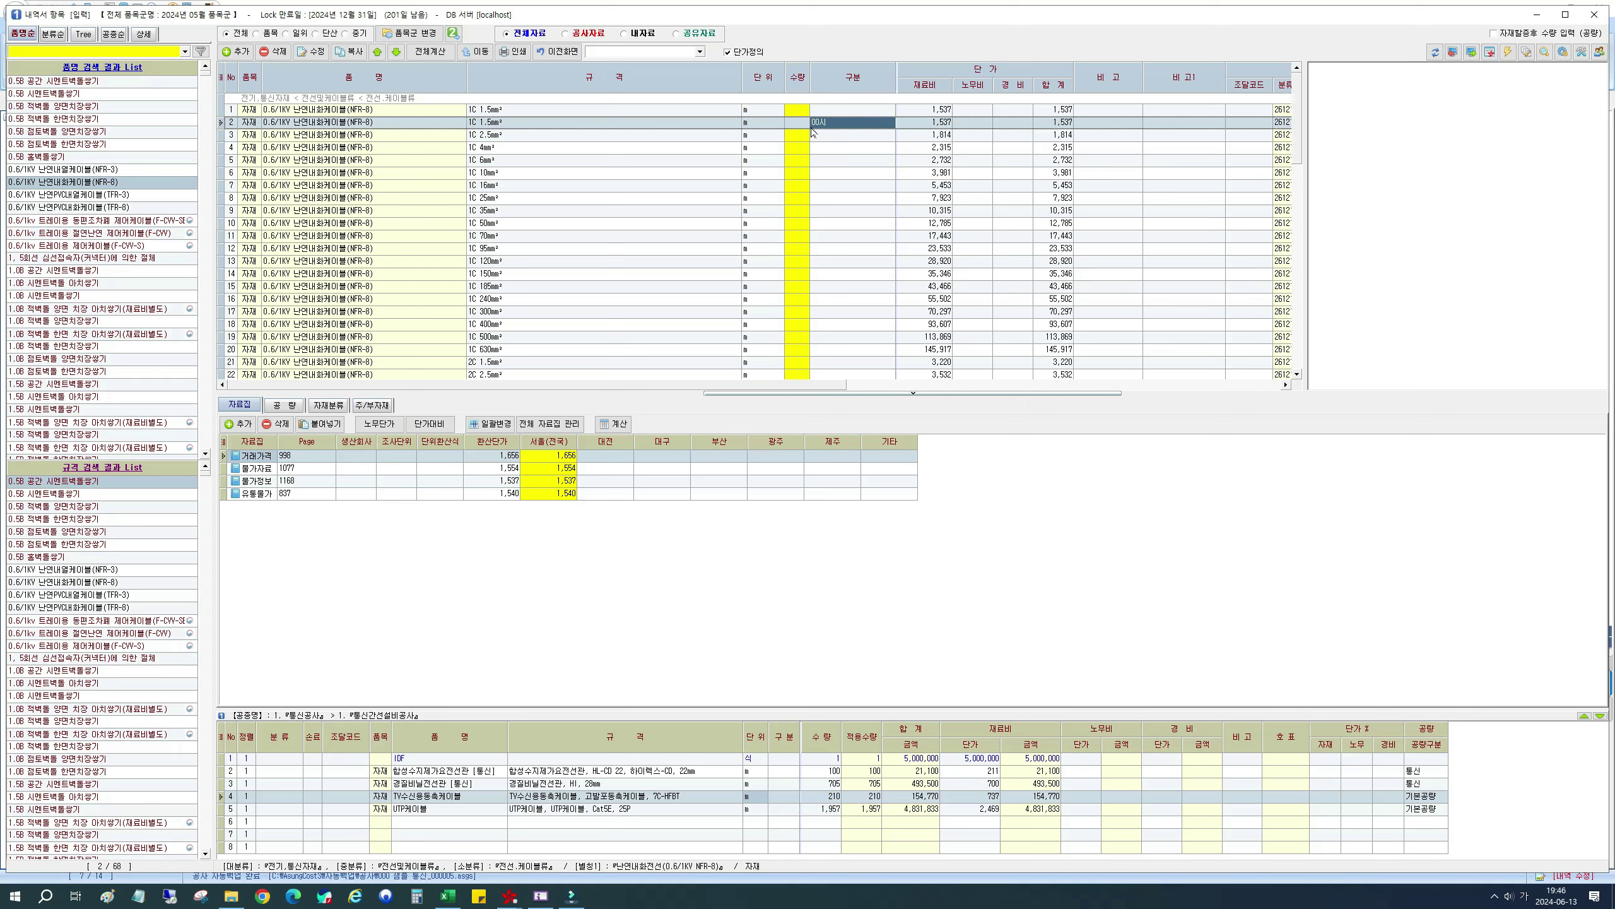
pyautogui.click(598, 122)
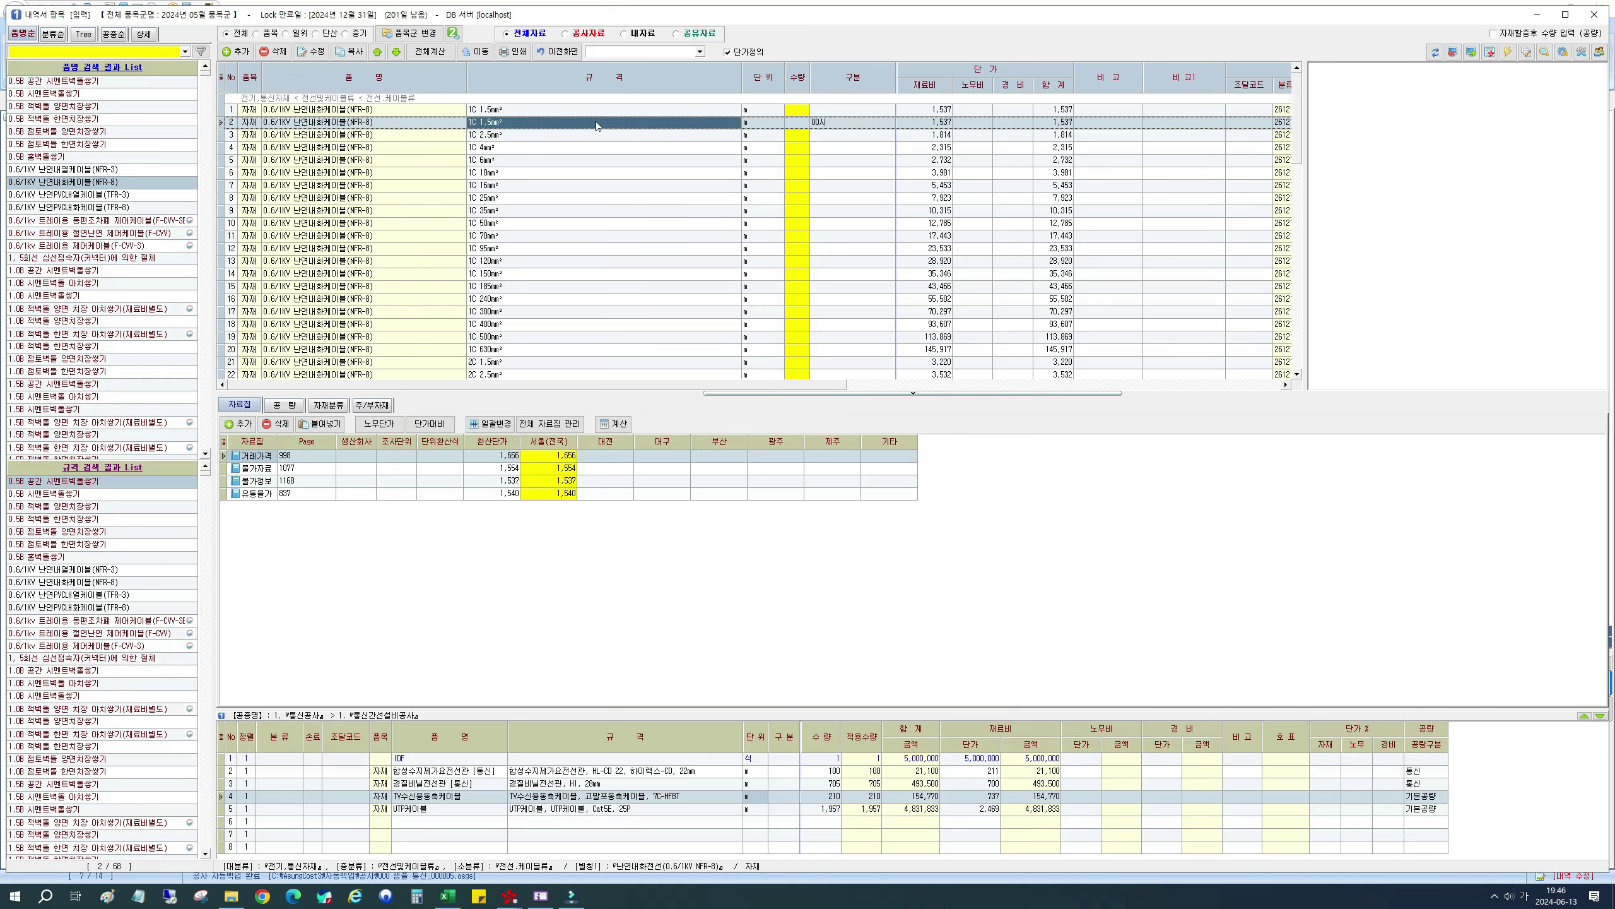
pyautogui.click(765, 124)
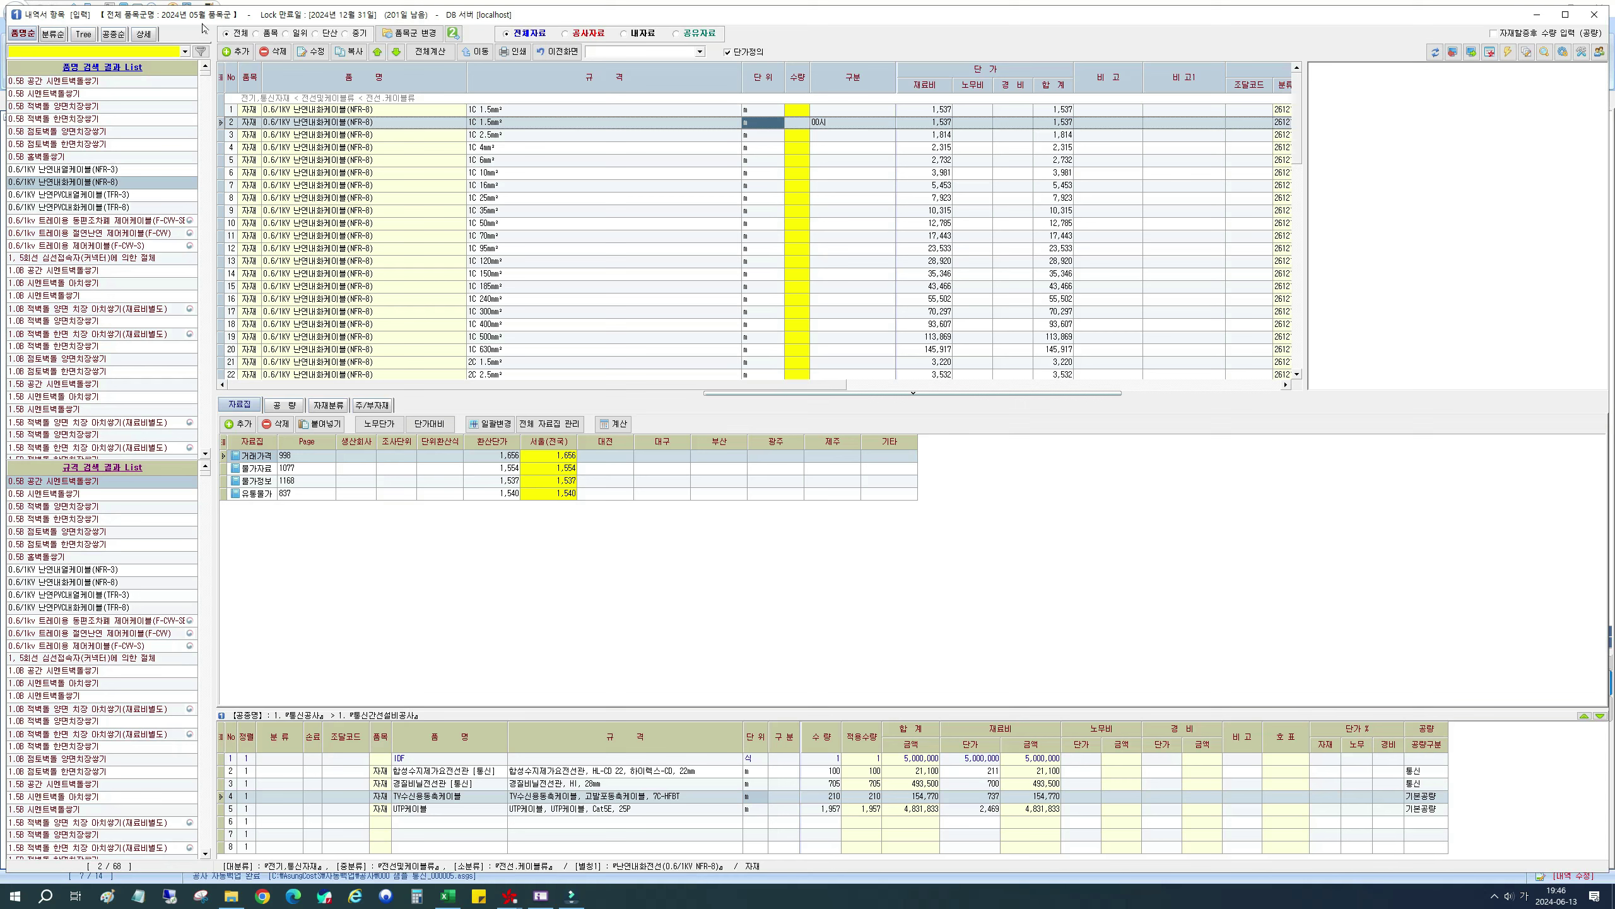
pyautogui.click(600, 126)
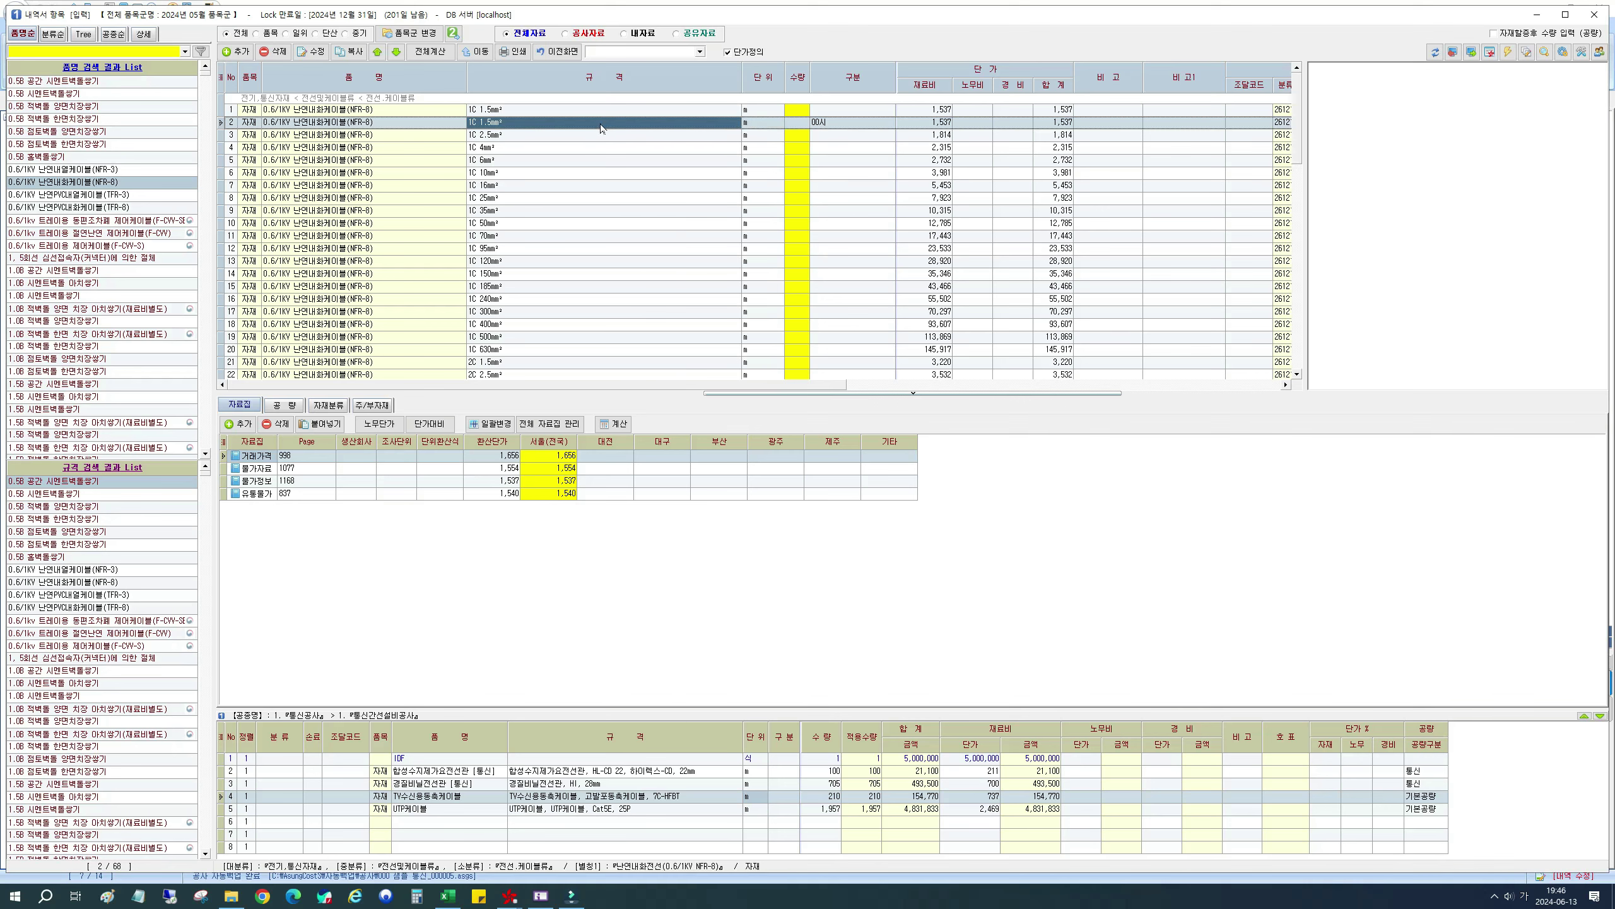
pyautogui.rightClick(601, 126)
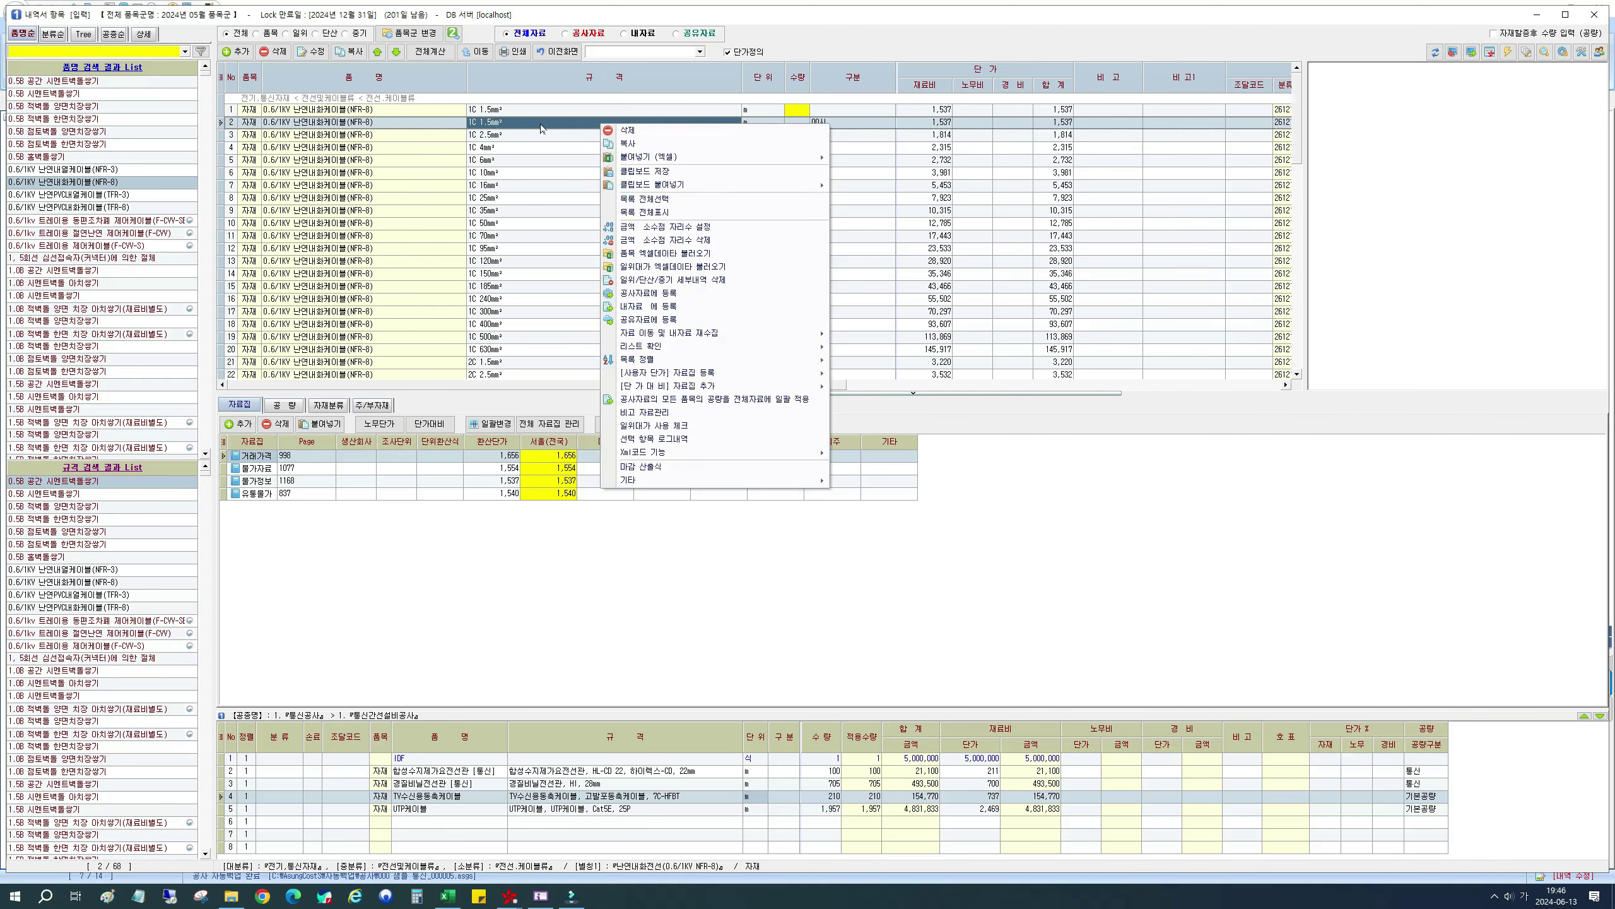